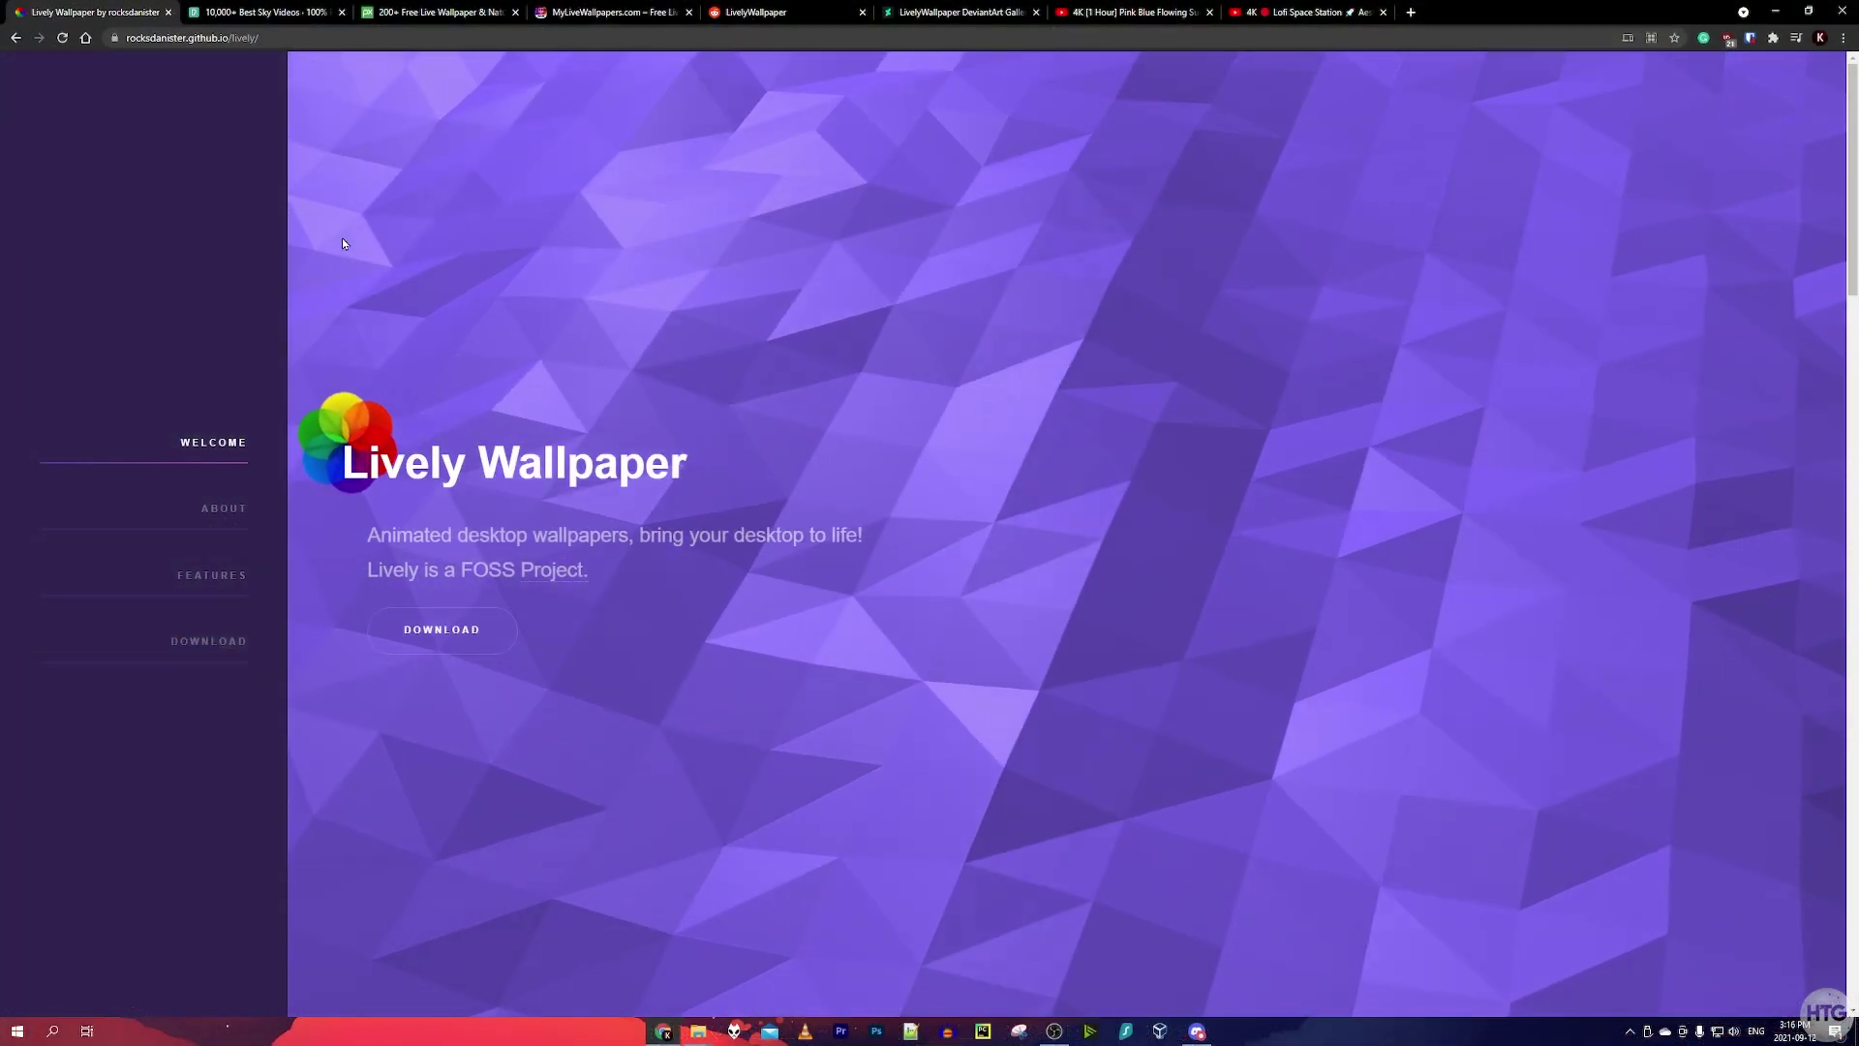
Jump to the Lively Wallpaper site's Download section listing version v1.7.0.4.
{"action": "left_click_drag", "start_coordinate": [258, 37], "coordinate": [121, 38]}
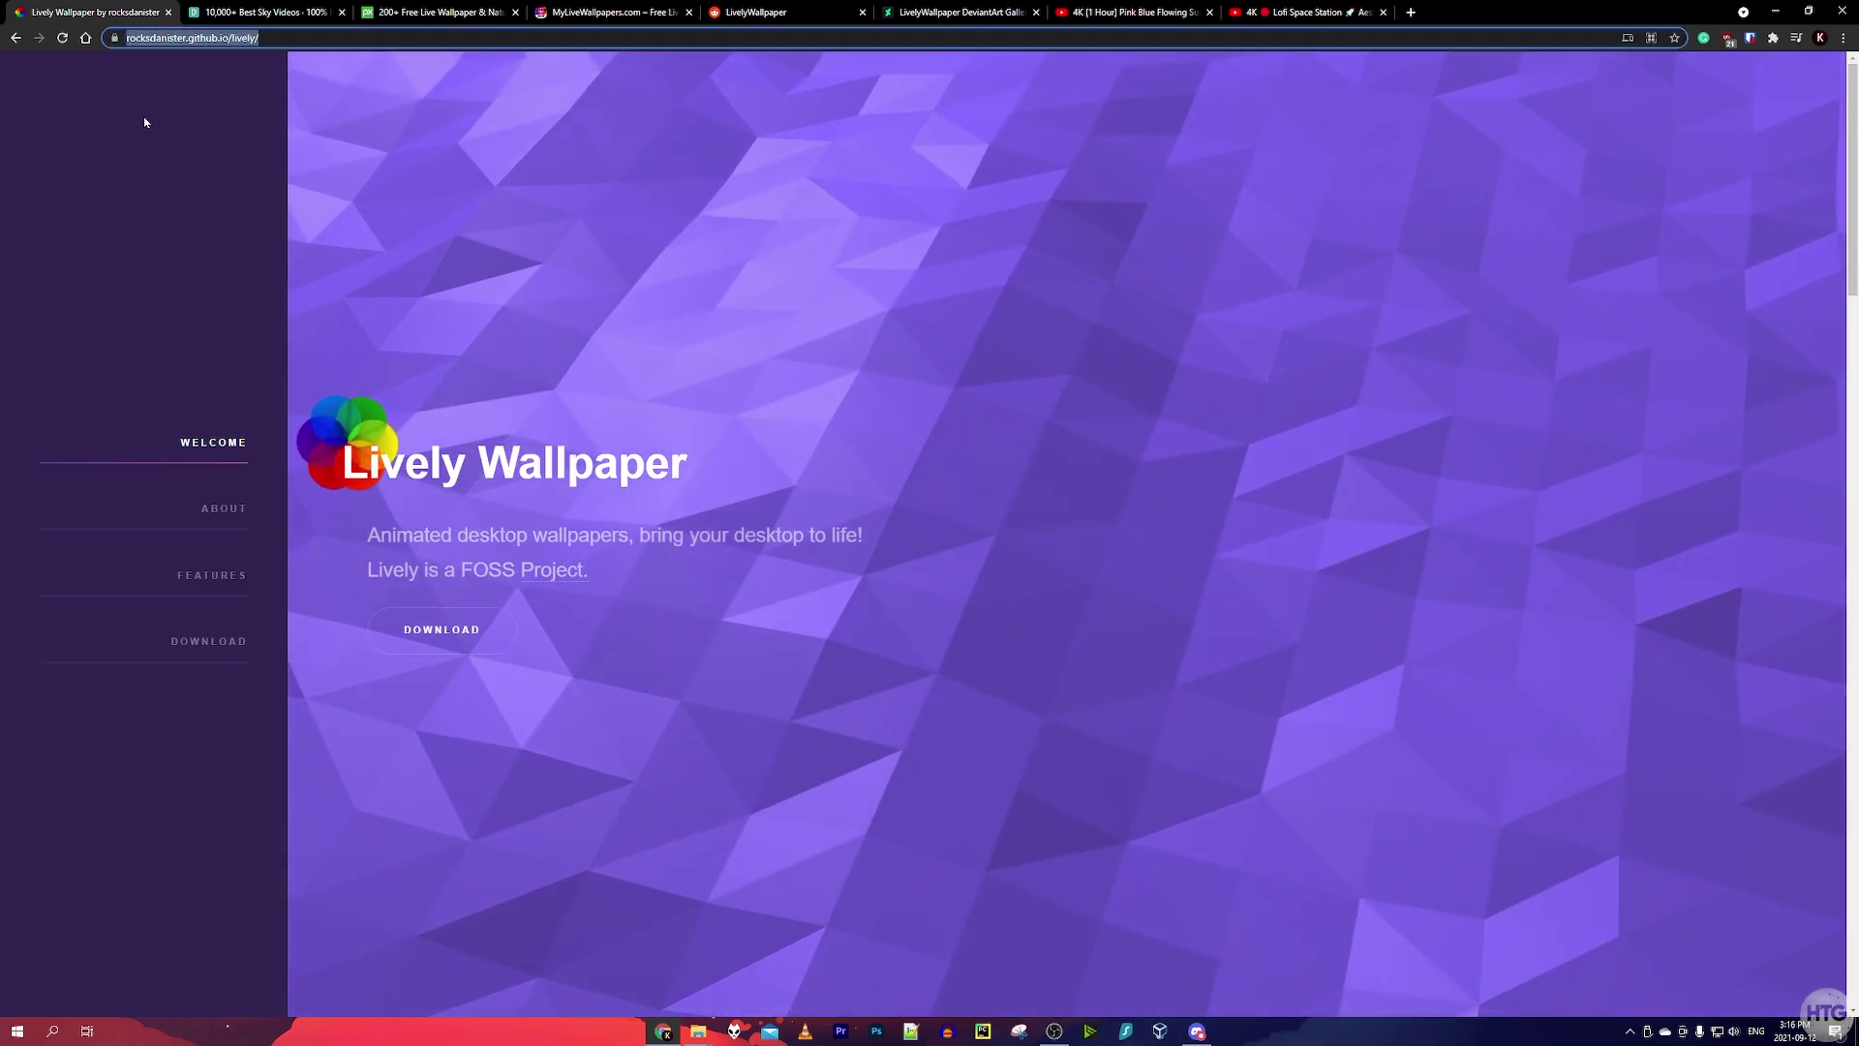
{"action": "left_click", "coordinate": [149, 122]}
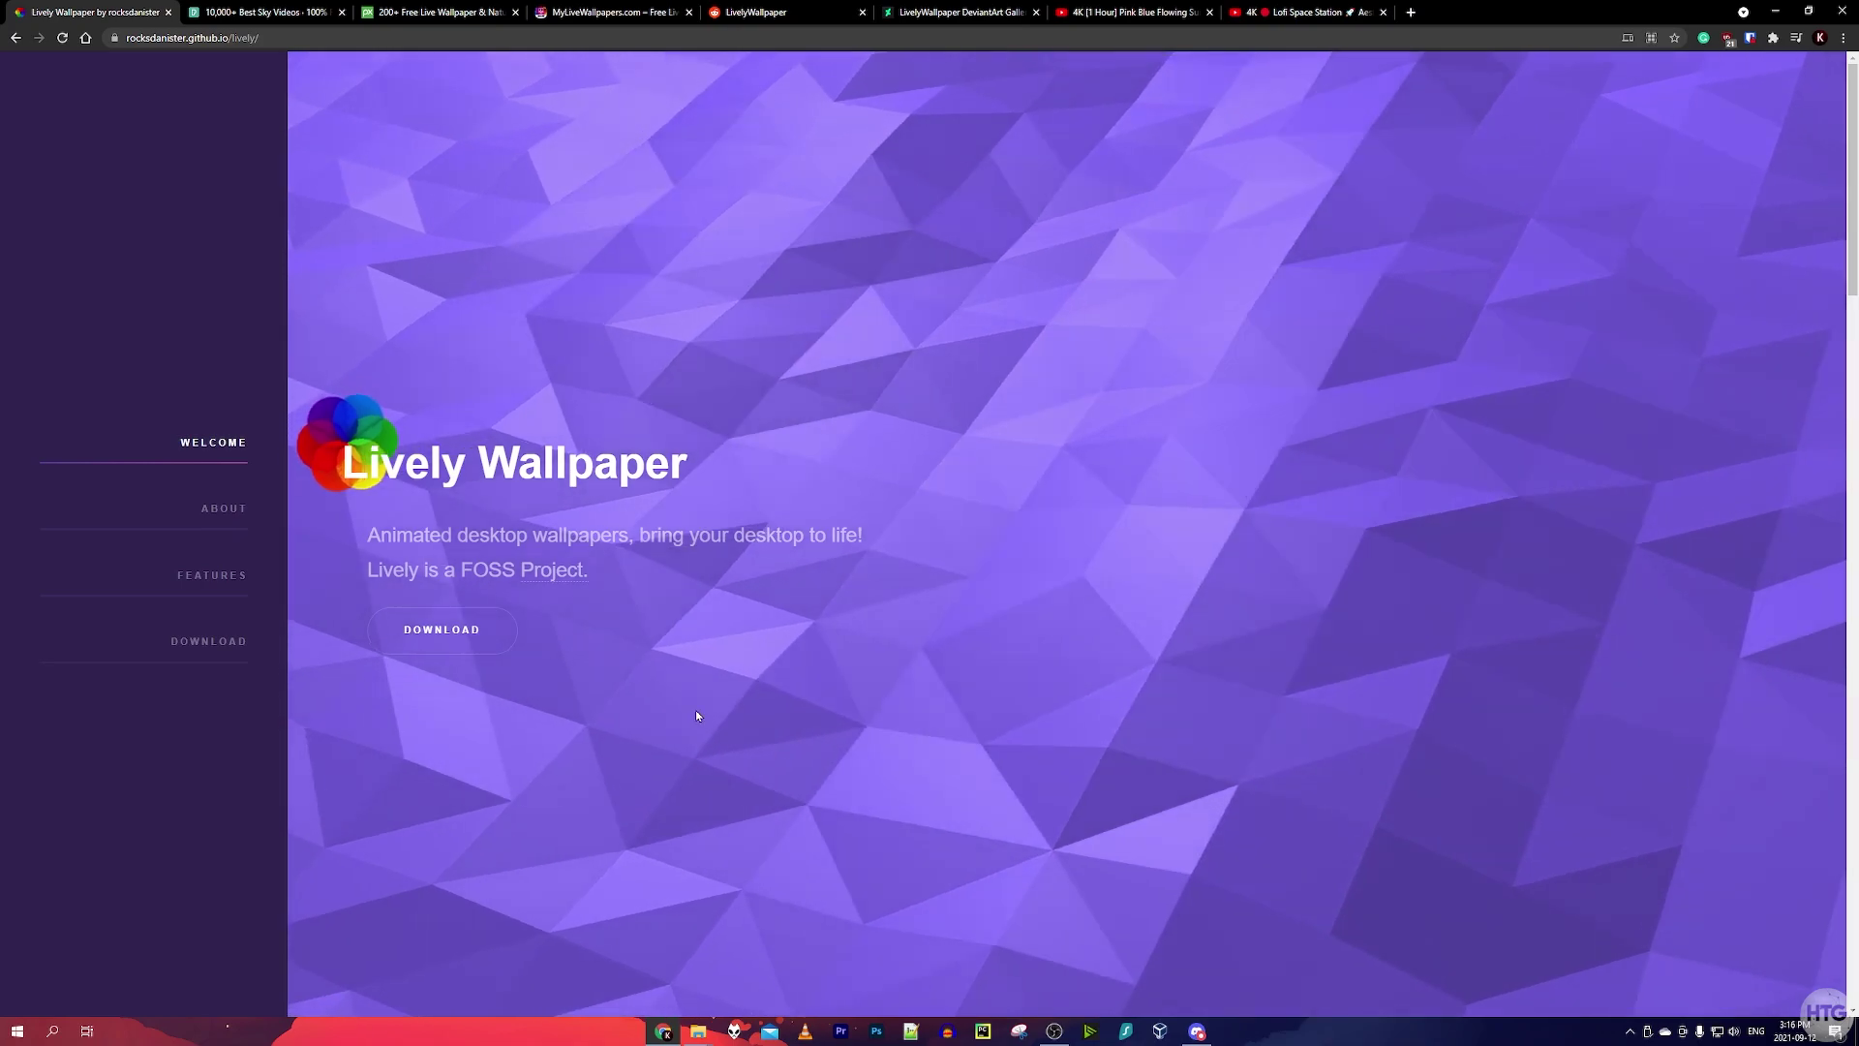
{"action": "left_click", "coordinate": [455, 631]}
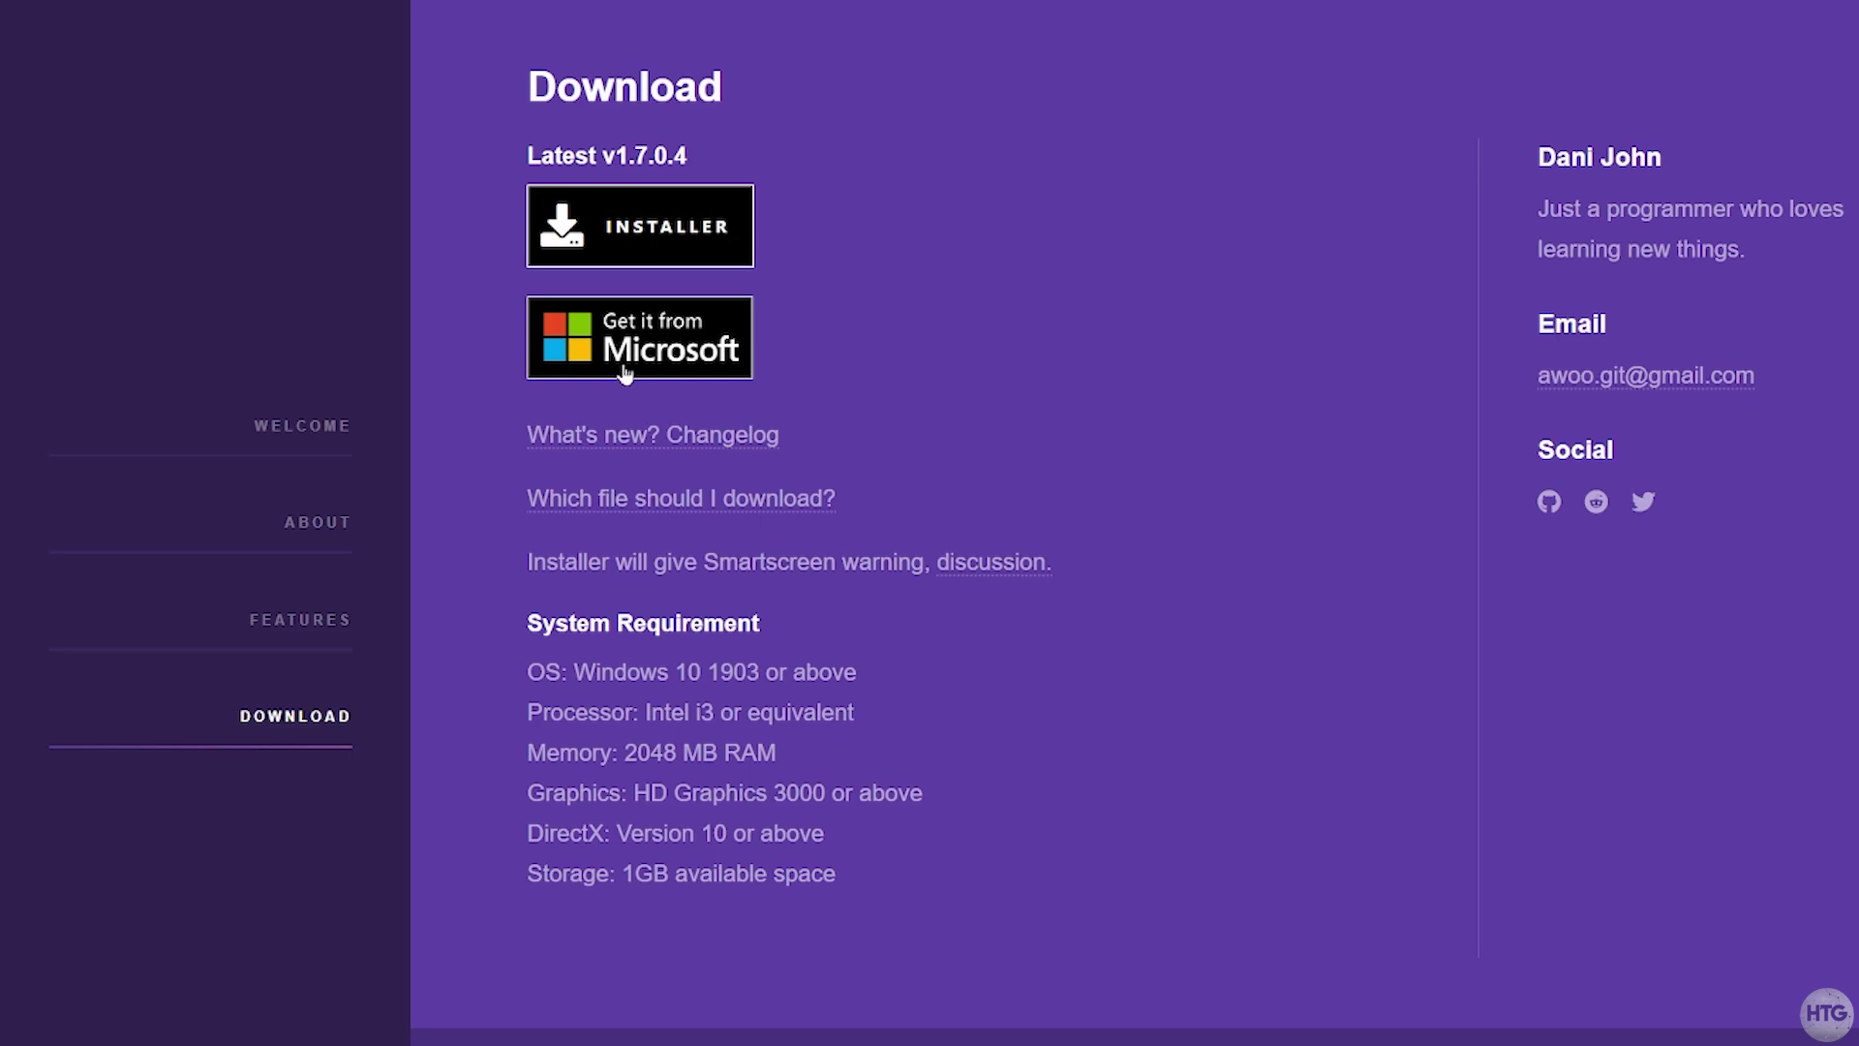
Save lively_setup_x86_full_v1704.exe to the Desktop and run the installer.
{"action": "left_click", "coordinate": [646, 235]}
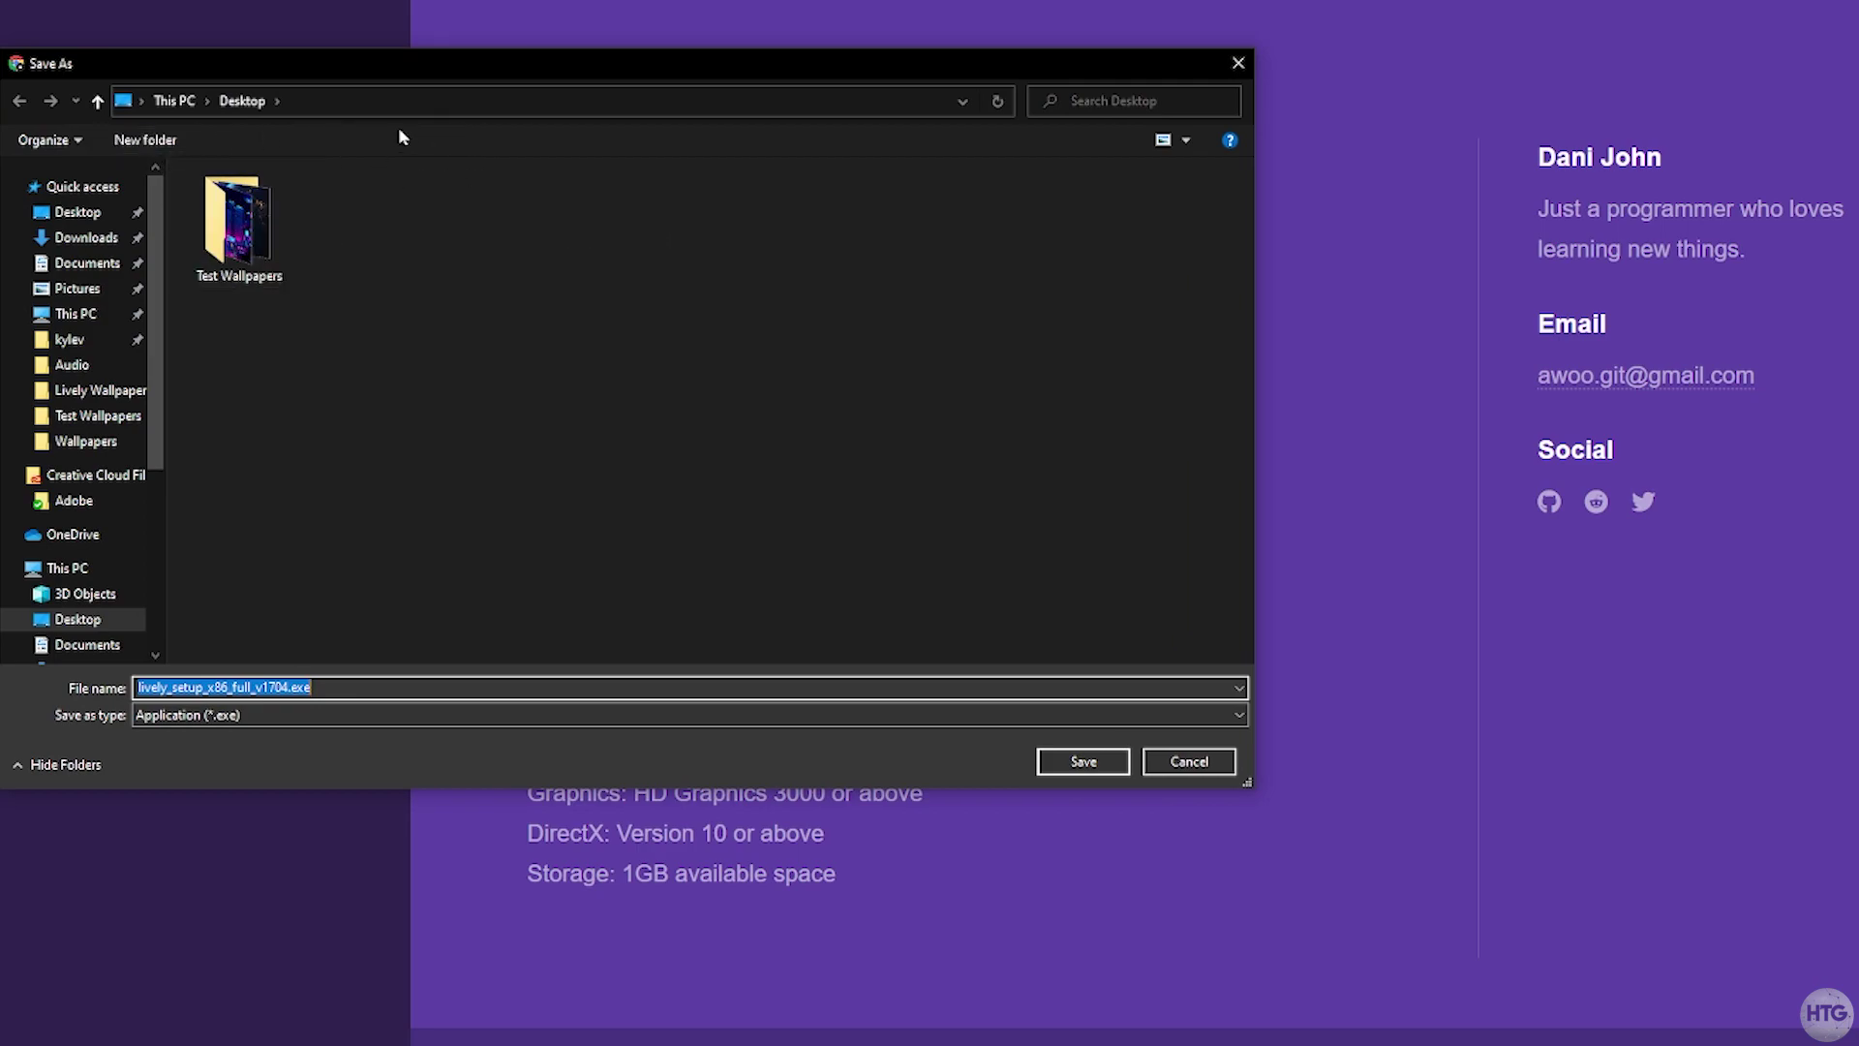
{"action": "left_click", "coordinate": [1045, 772]}
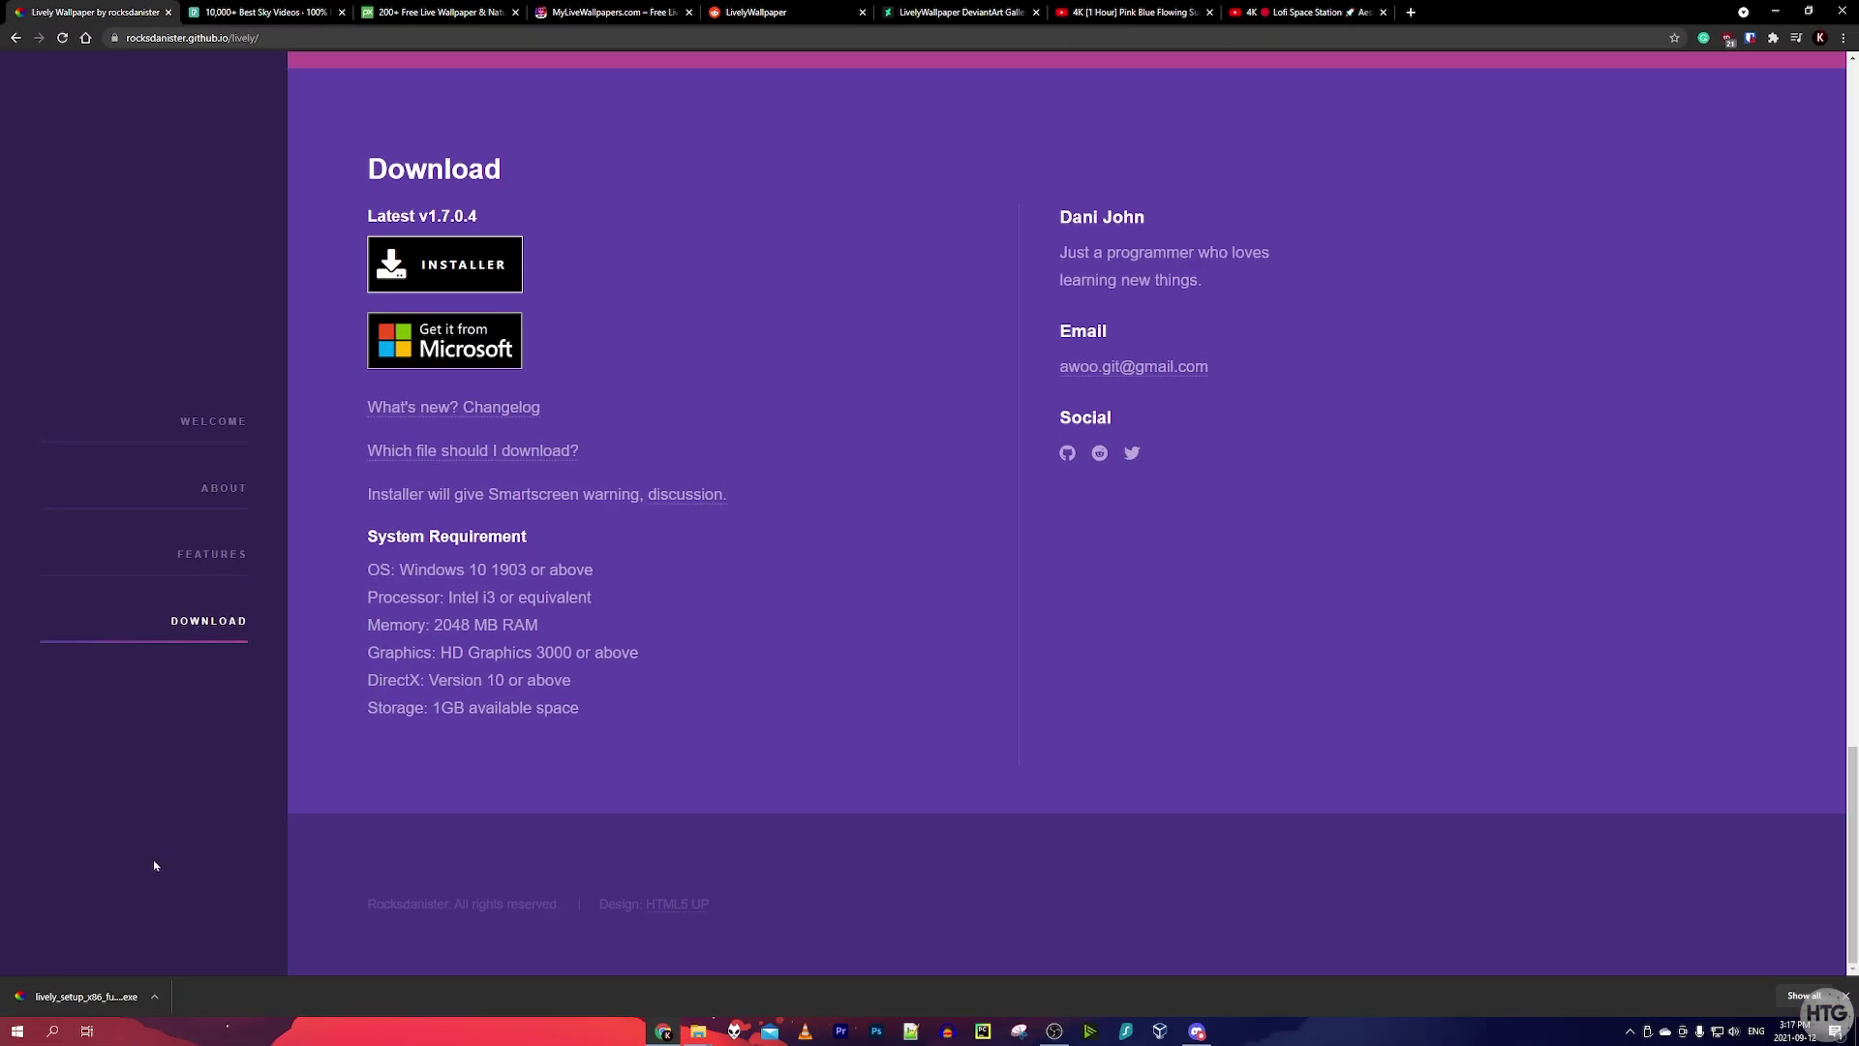
{"action": "left_click", "coordinate": [62, 1003]}
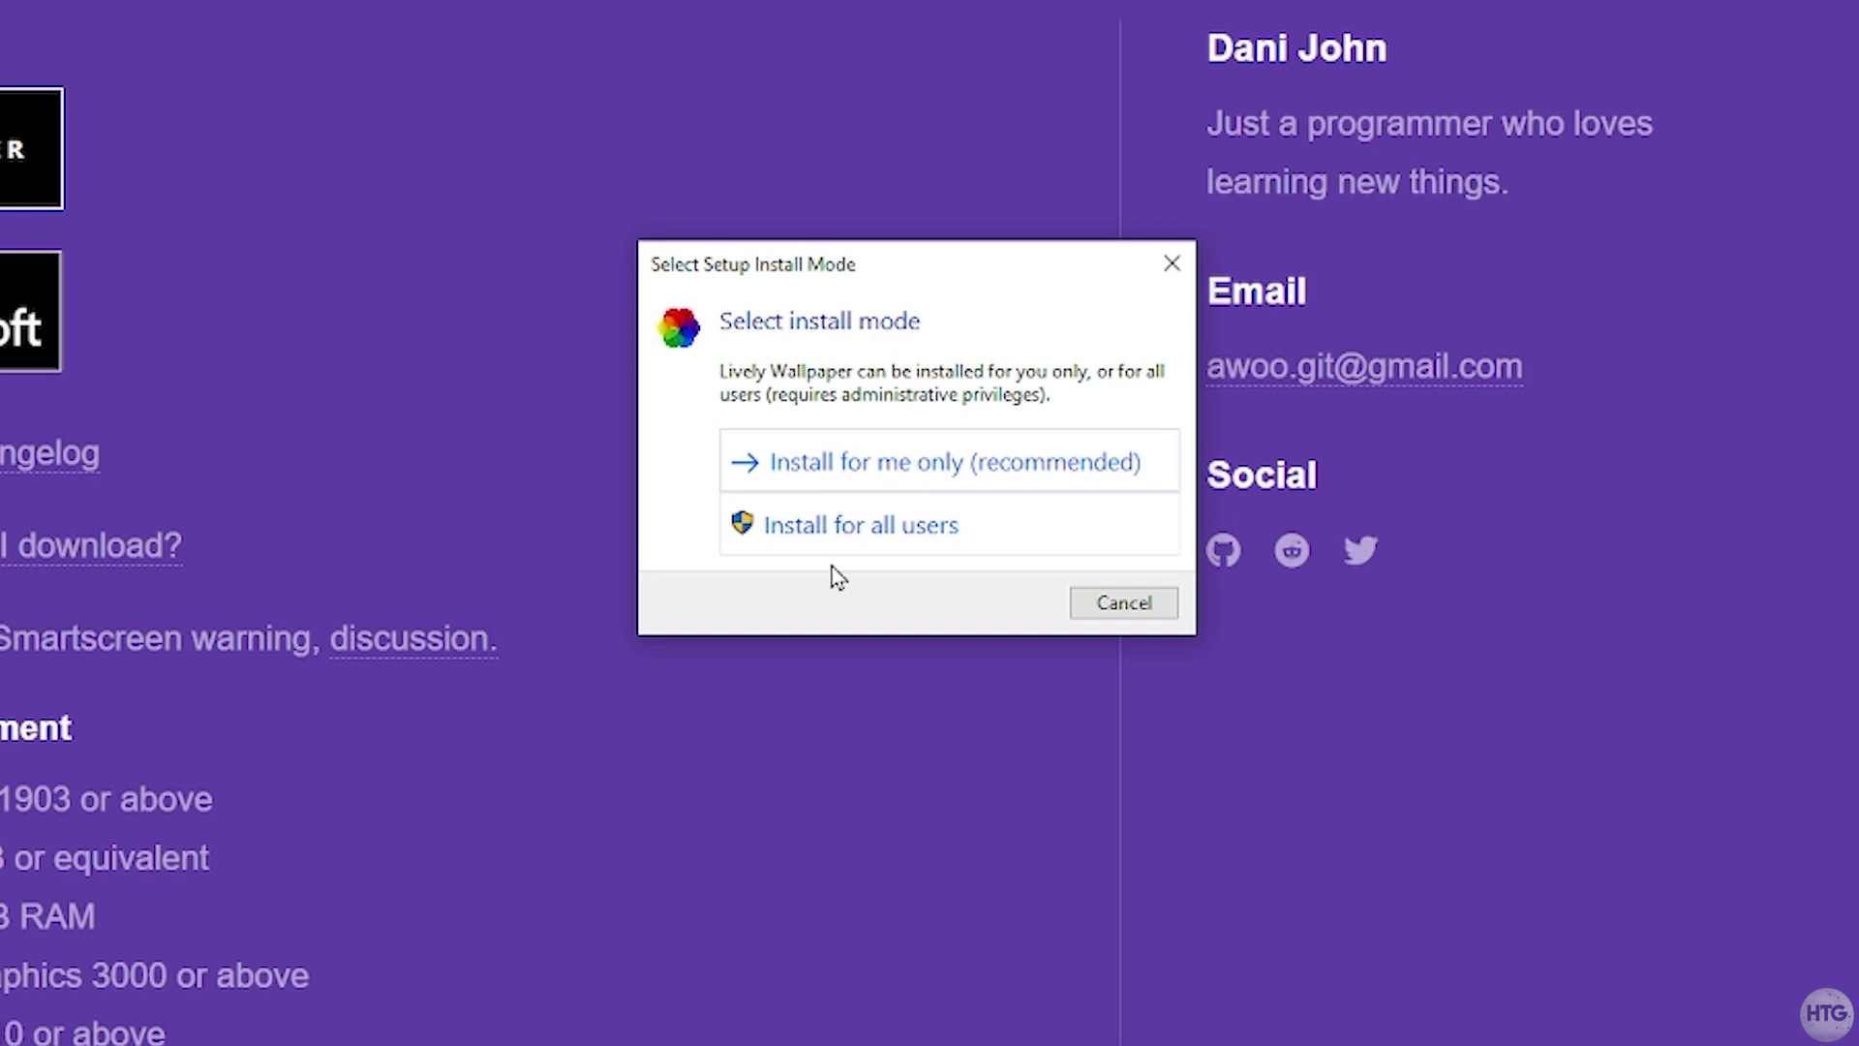
Install for all users in English, accept the licence, and keep the existing default install folder.
{"action": "left_click", "coordinate": [915, 524]}
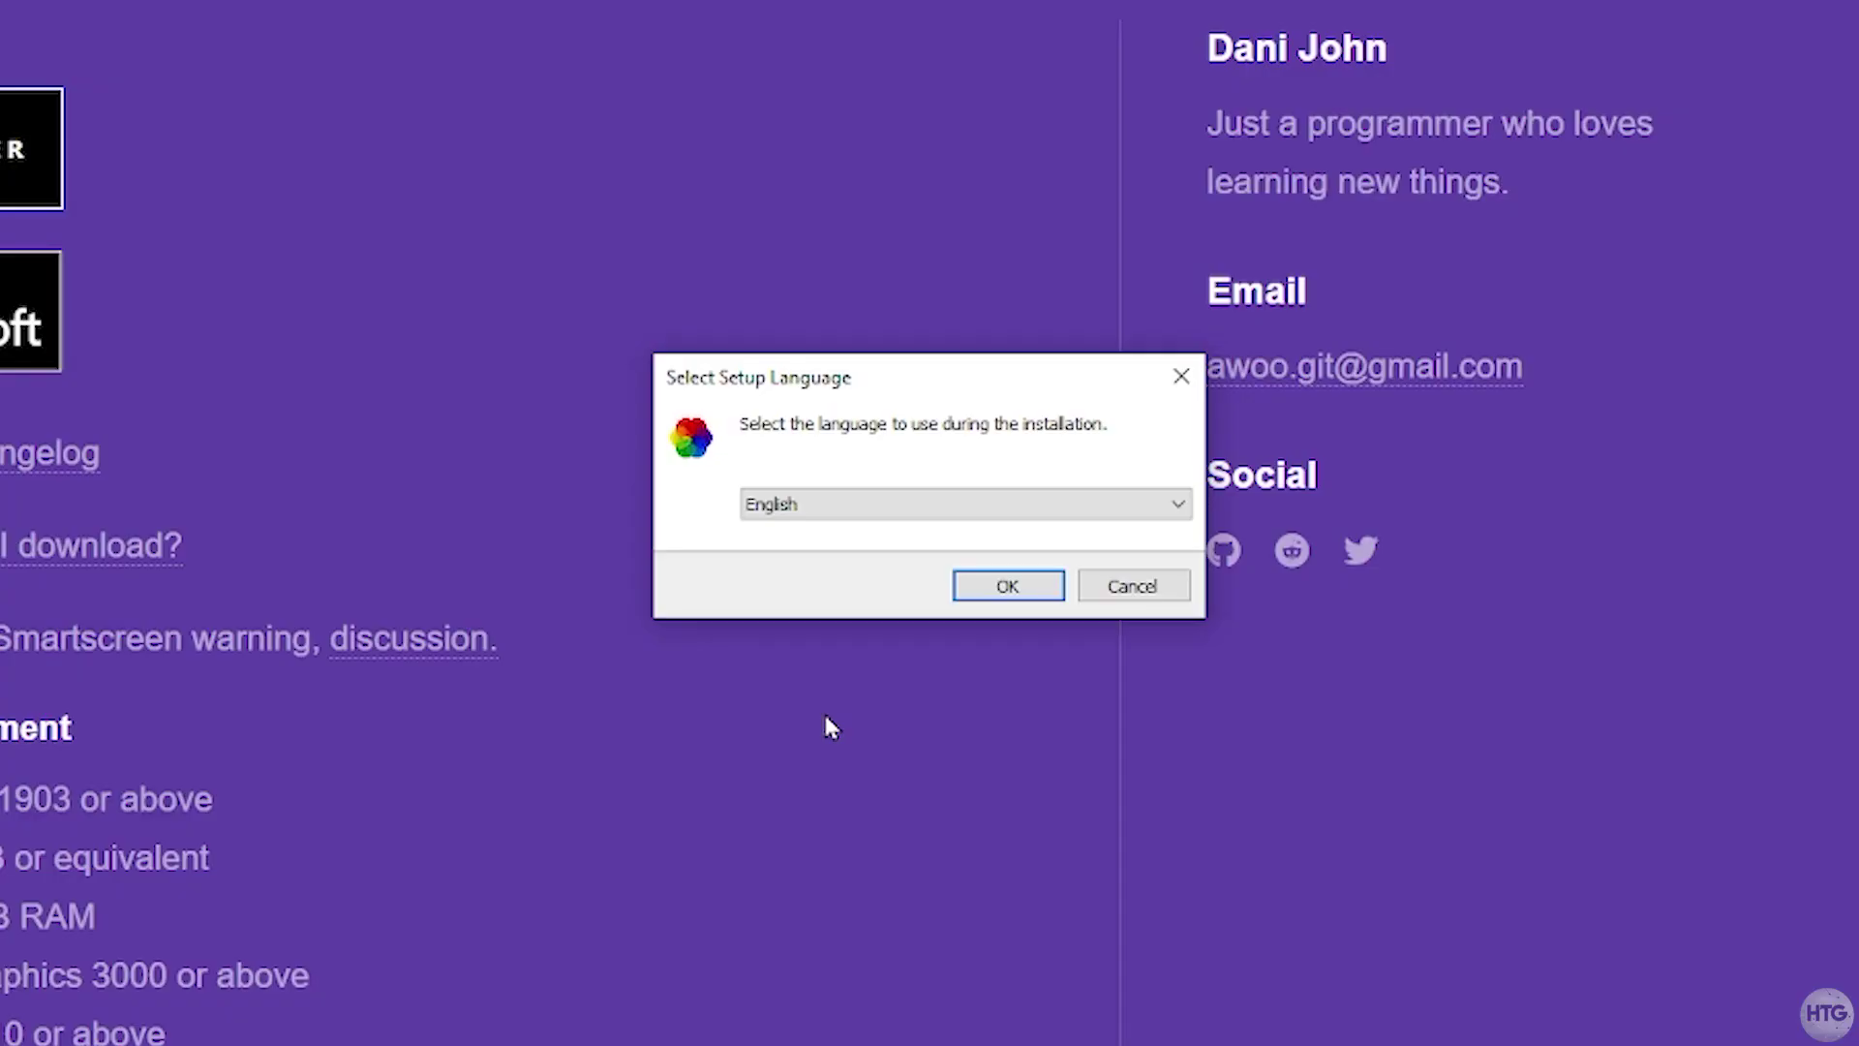
{"action": "left_click", "coordinate": [1010, 588]}
{"action": "left_click", "coordinate": [1177, 810]}
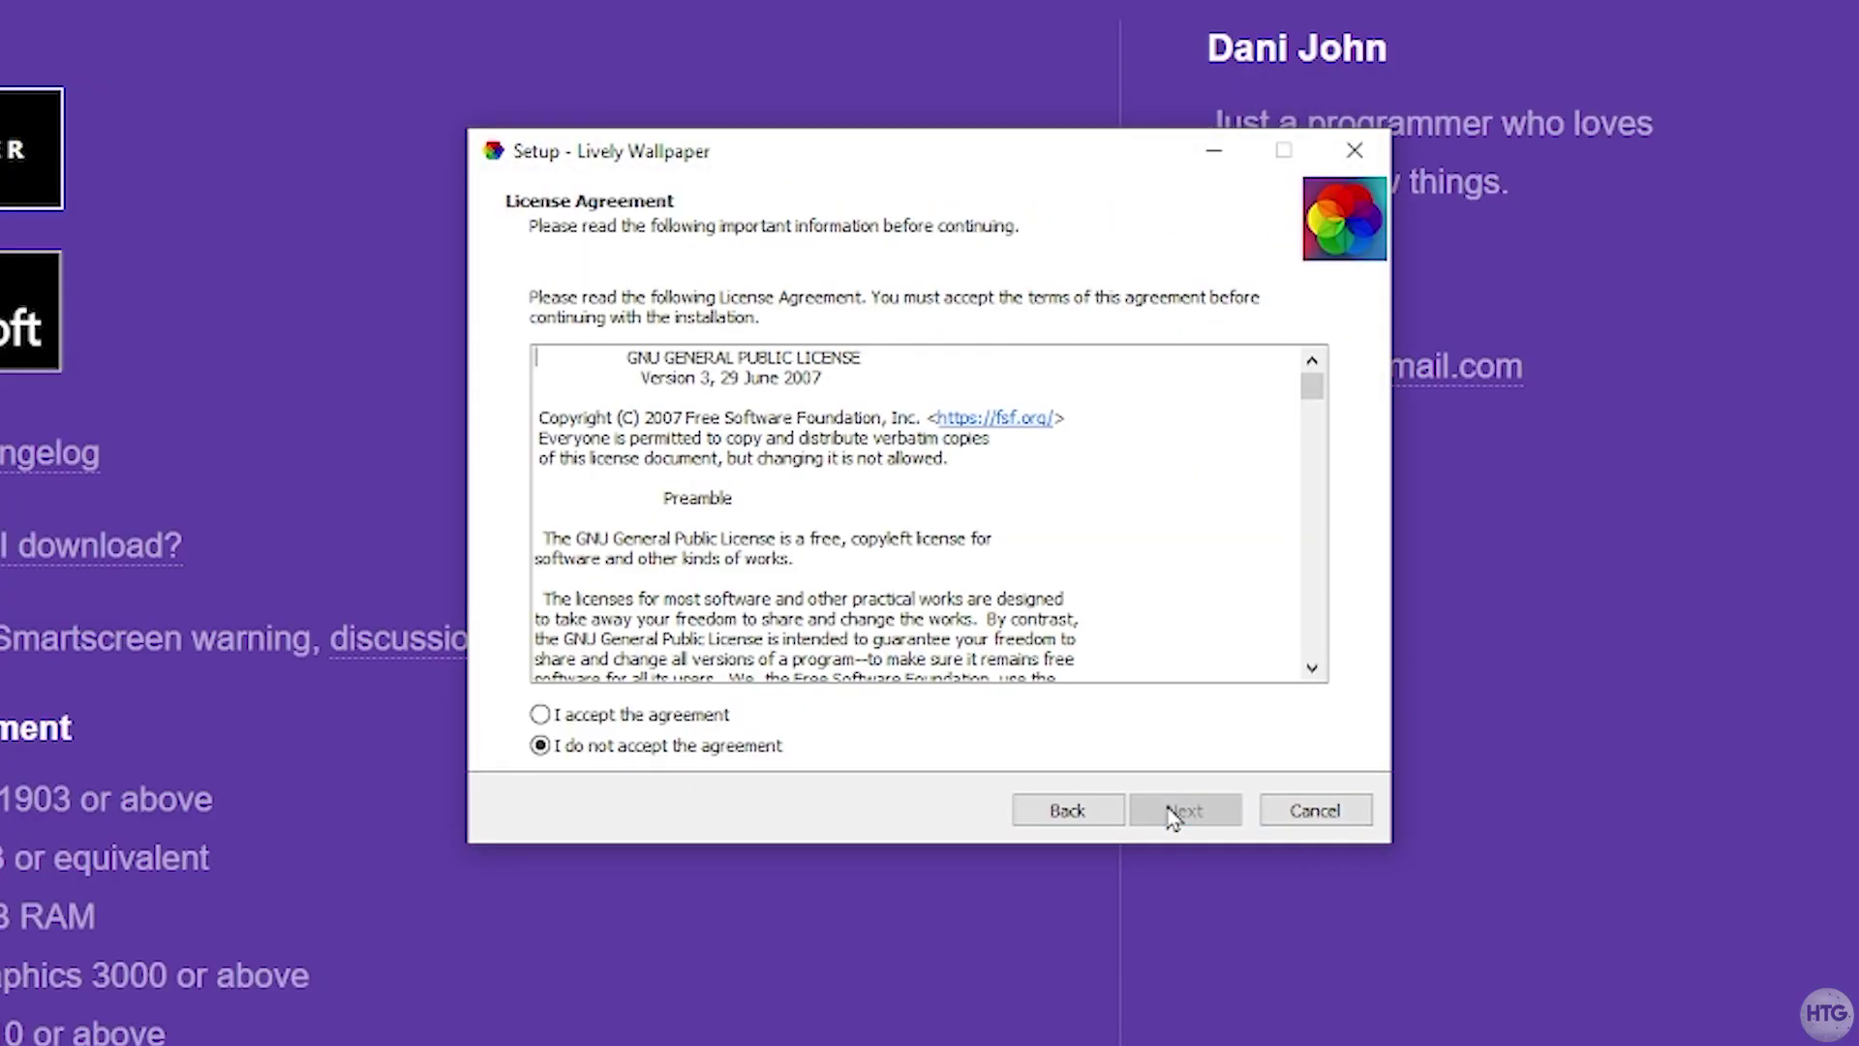
{"action": "left_click", "coordinate": [593, 716]}
{"action": "left_click", "coordinate": [1171, 815]}
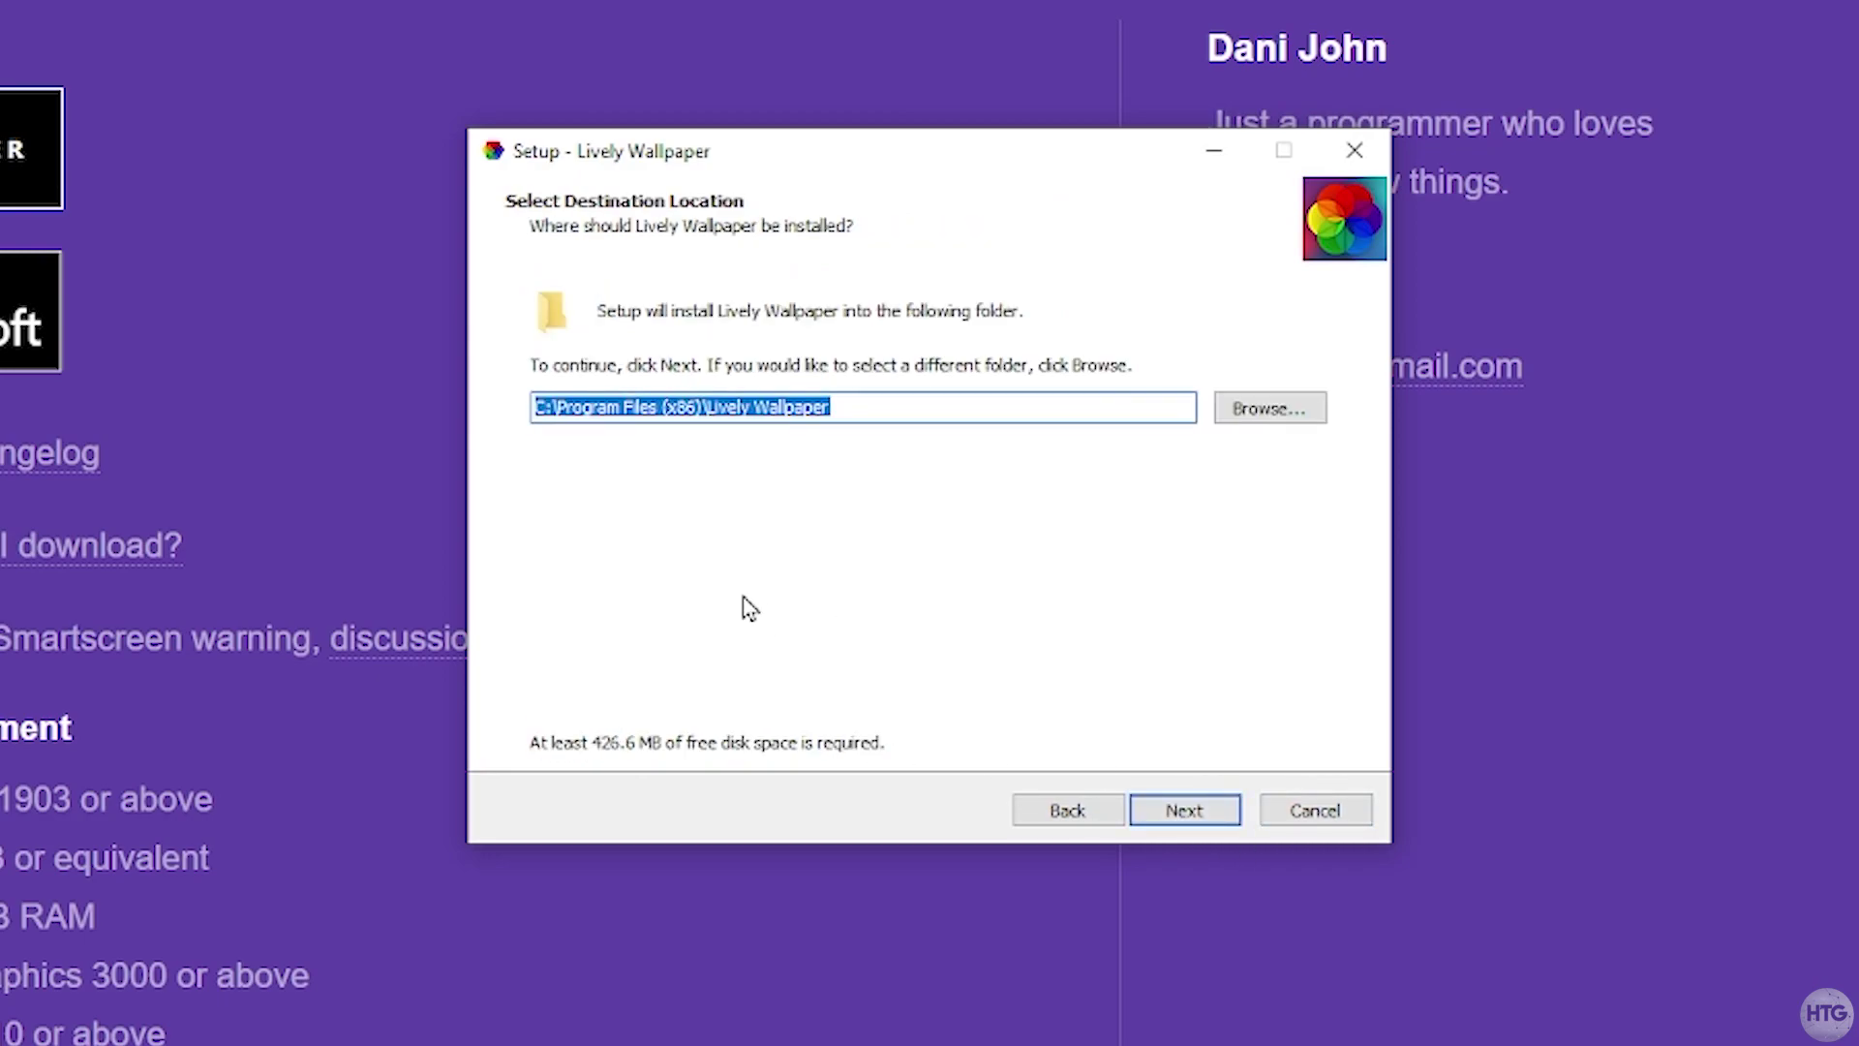
{"action": "left_click", "coordinate": [1186, 823]}
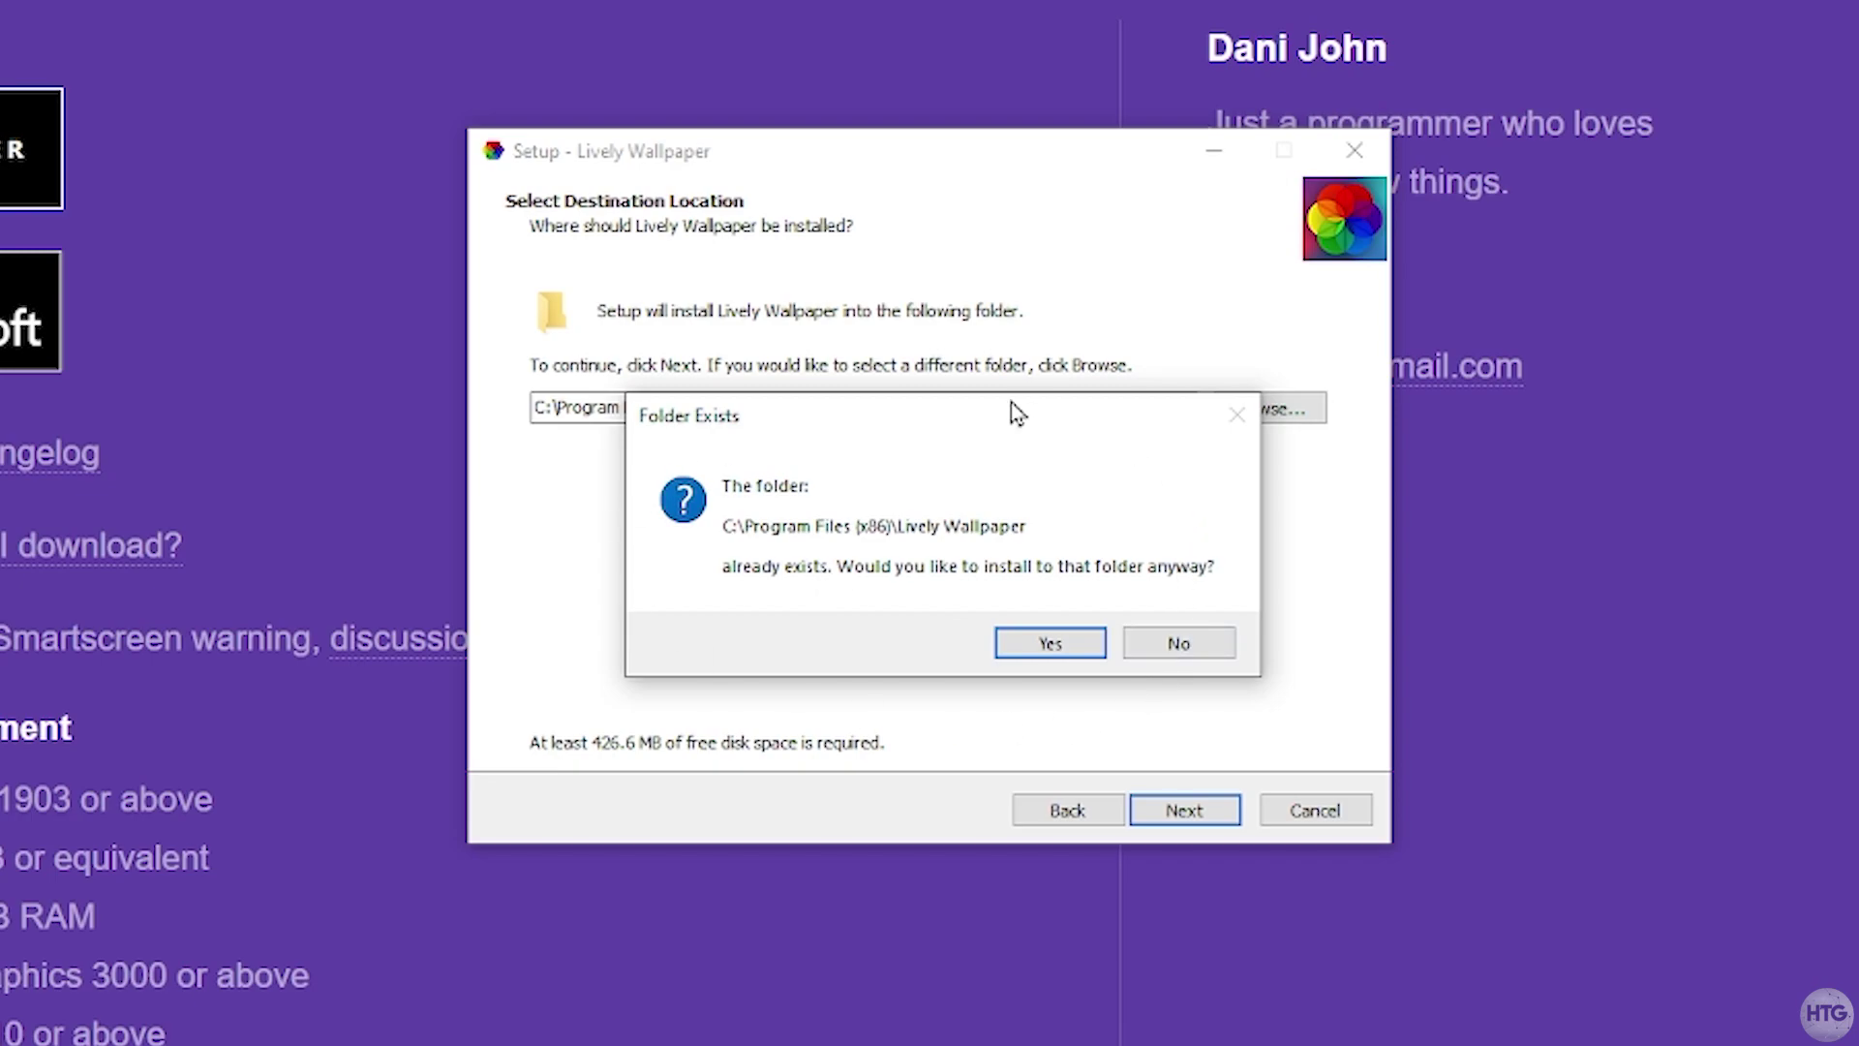
{"action": "left_click", "coordinate": [1083, 658]}
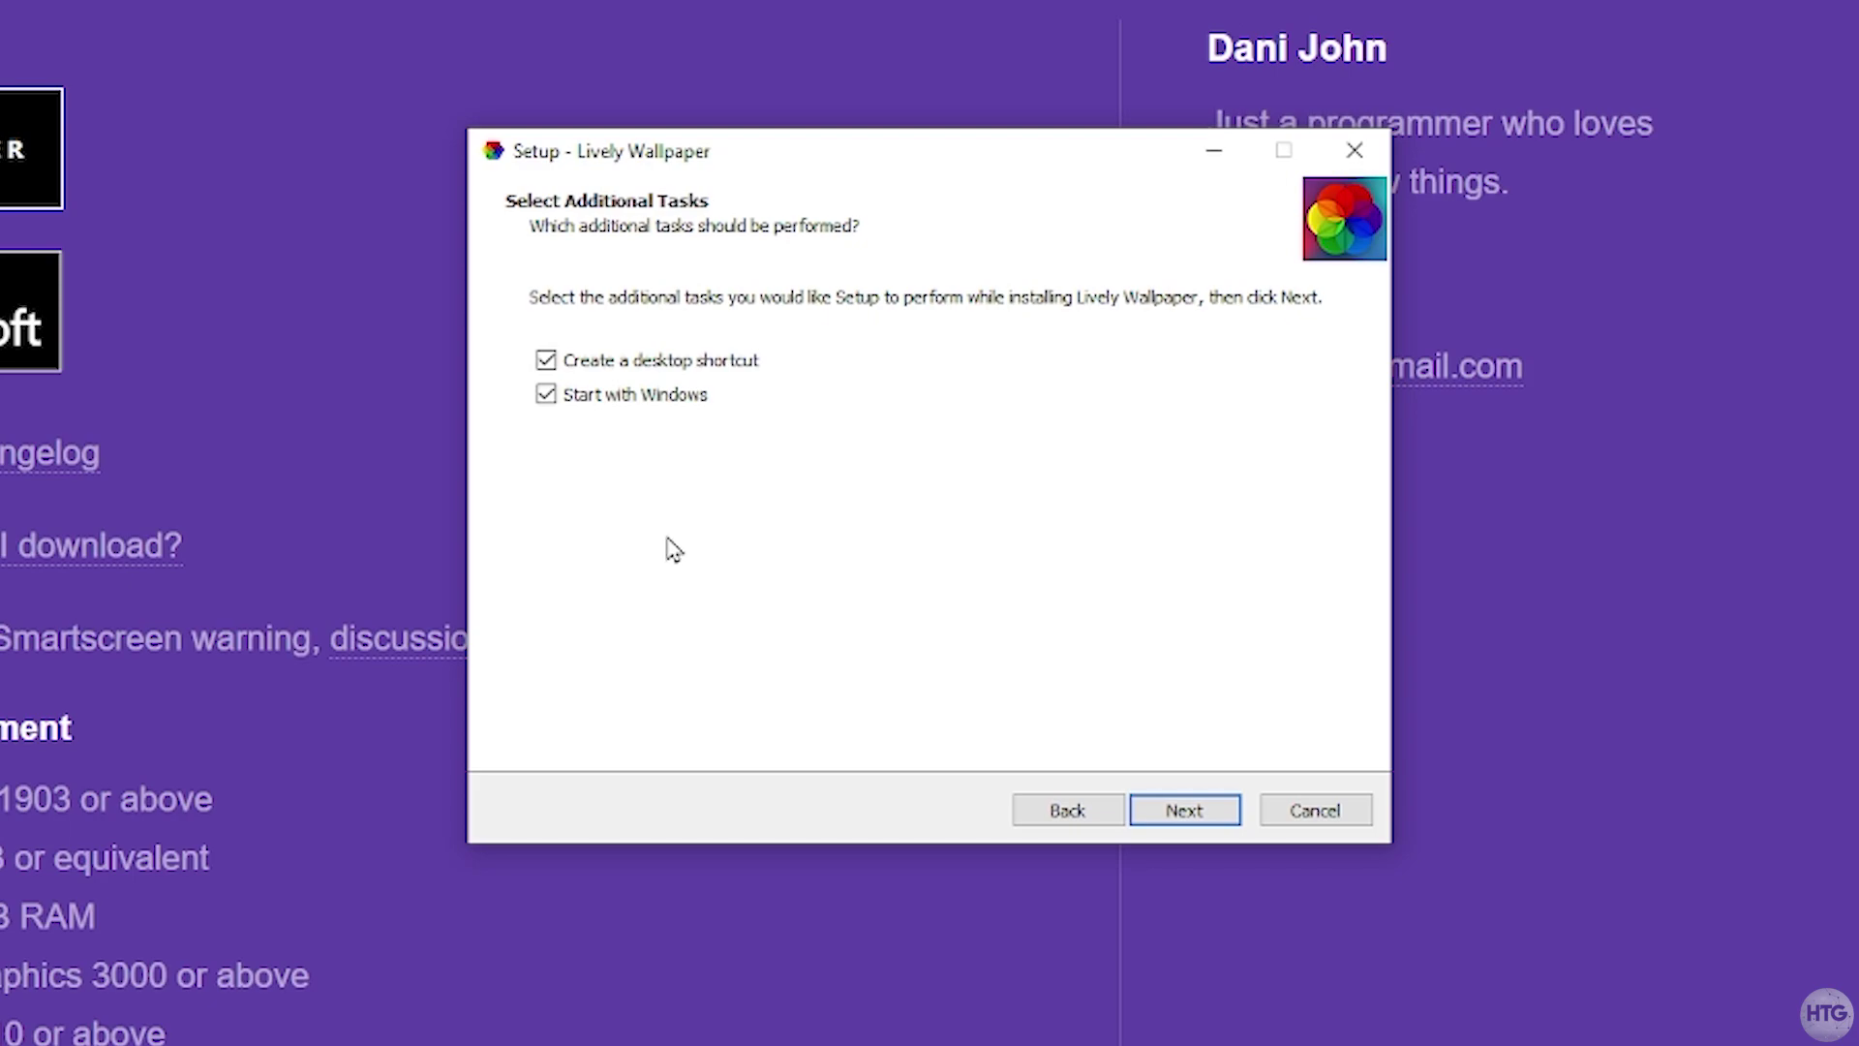
Toggle the start-with-Windows option, run the installation, and finish setup to launch Lively.
{"action": "left_click", "coordinate": [592, 396]}
{"action": "left_click", "coordinate": [1181, 813]}
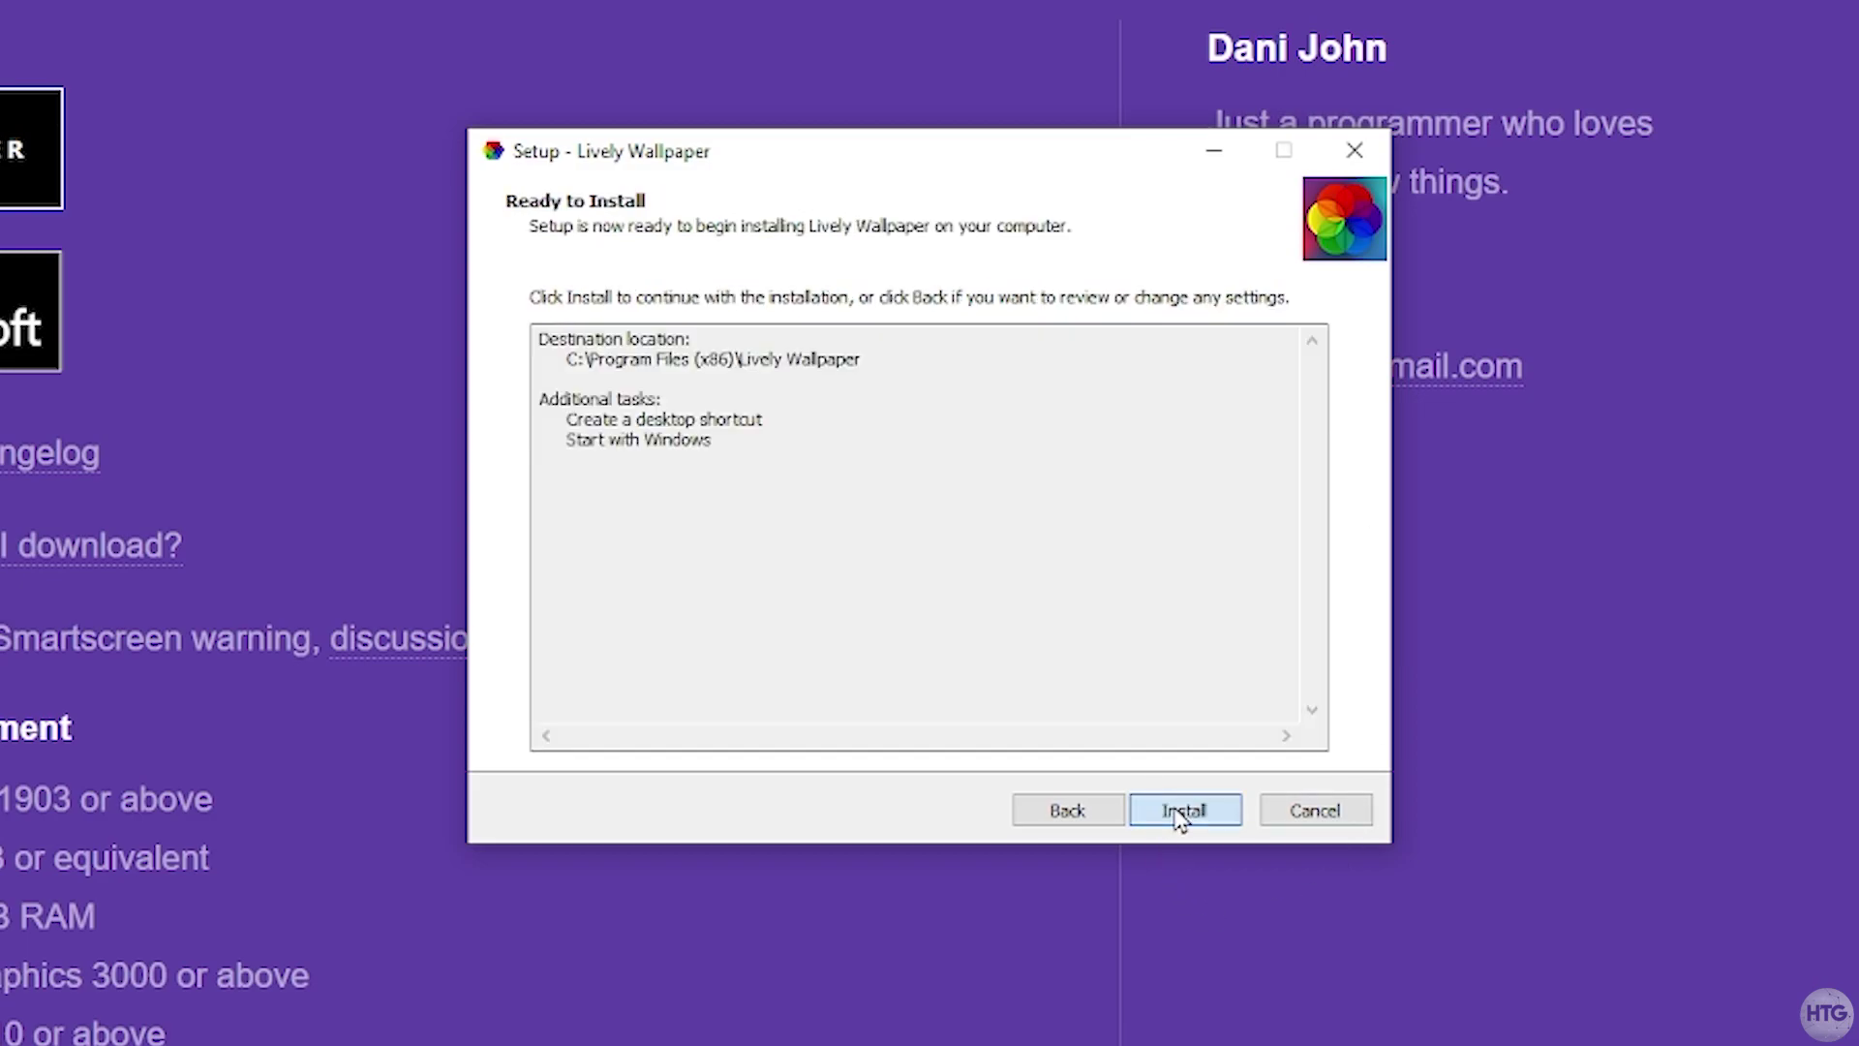
{"action": "left_click", "coordinate": [1179, 815]}
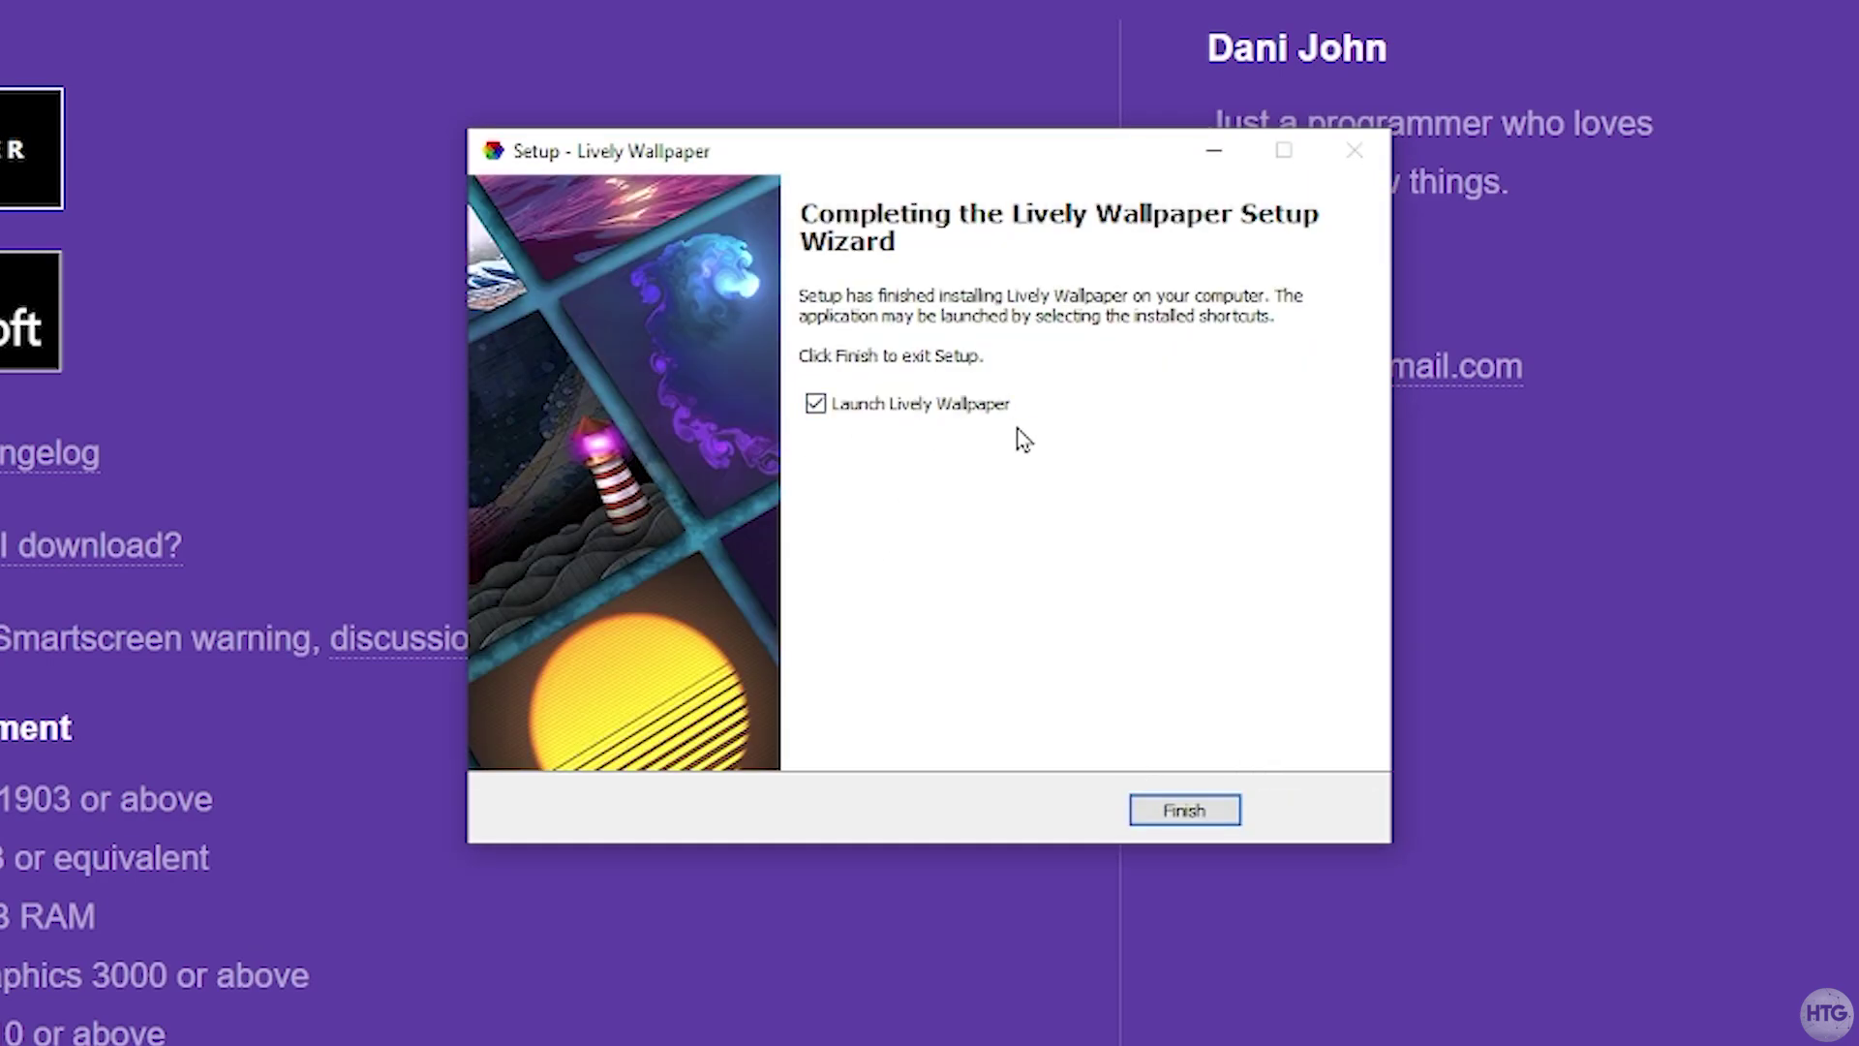
{"action": "left_click", "coordinate": [1166, 809]}
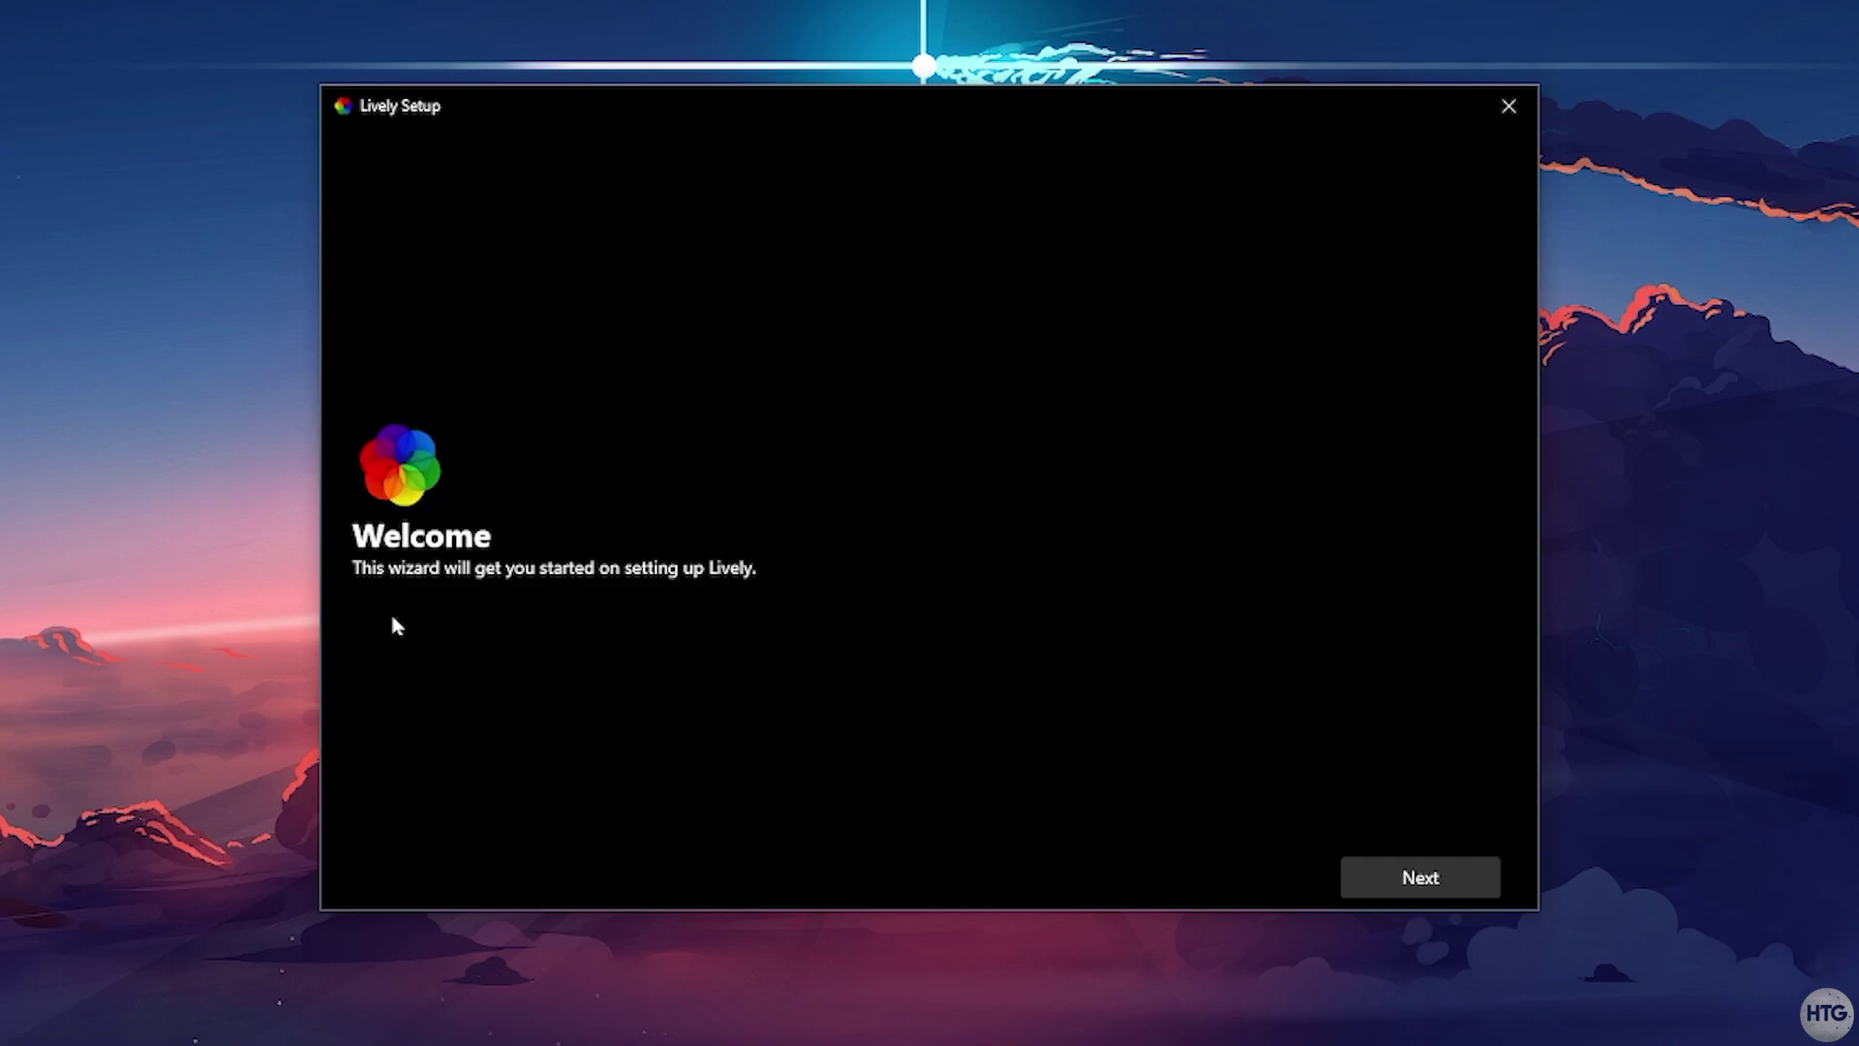
Keep Start with Windows on and the Normal interface in the Lively Setup wizard.
{"action": "left_click", "coordinate": [1421, 885]}
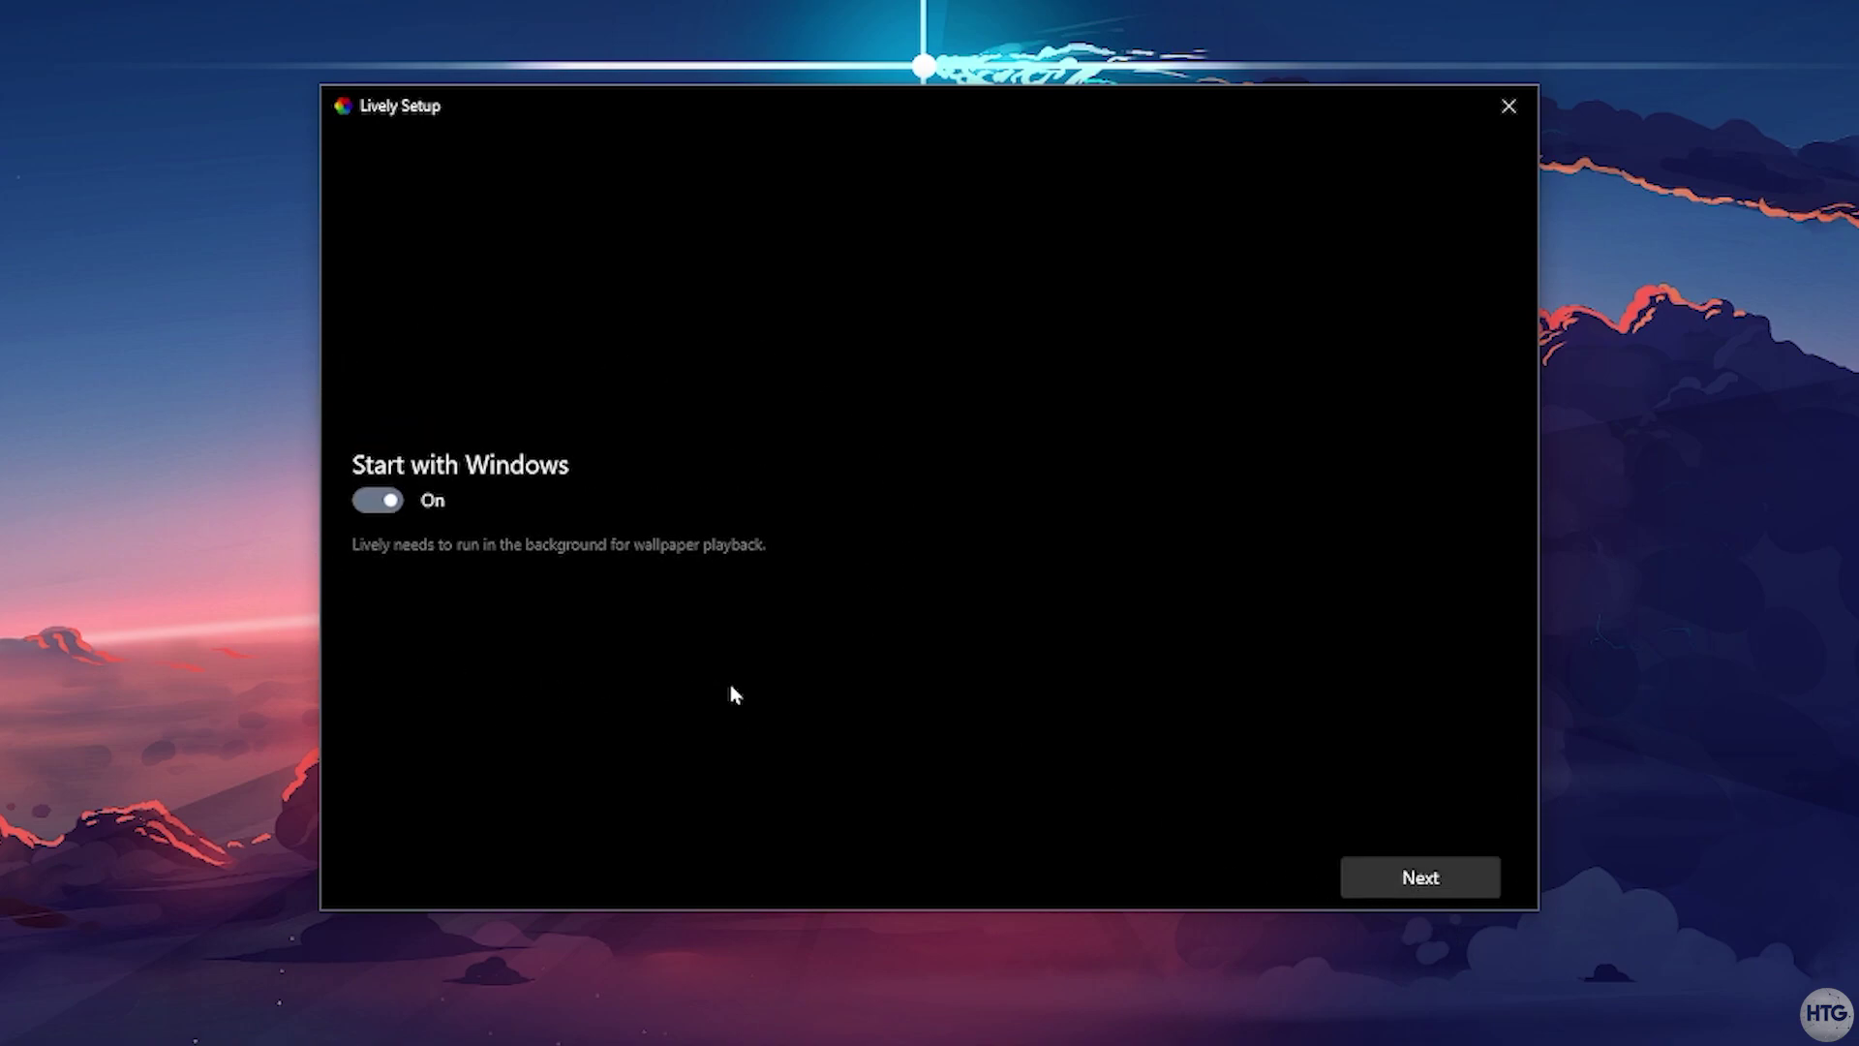
{"action": "left_click", "coordinate": [1421, 879]}
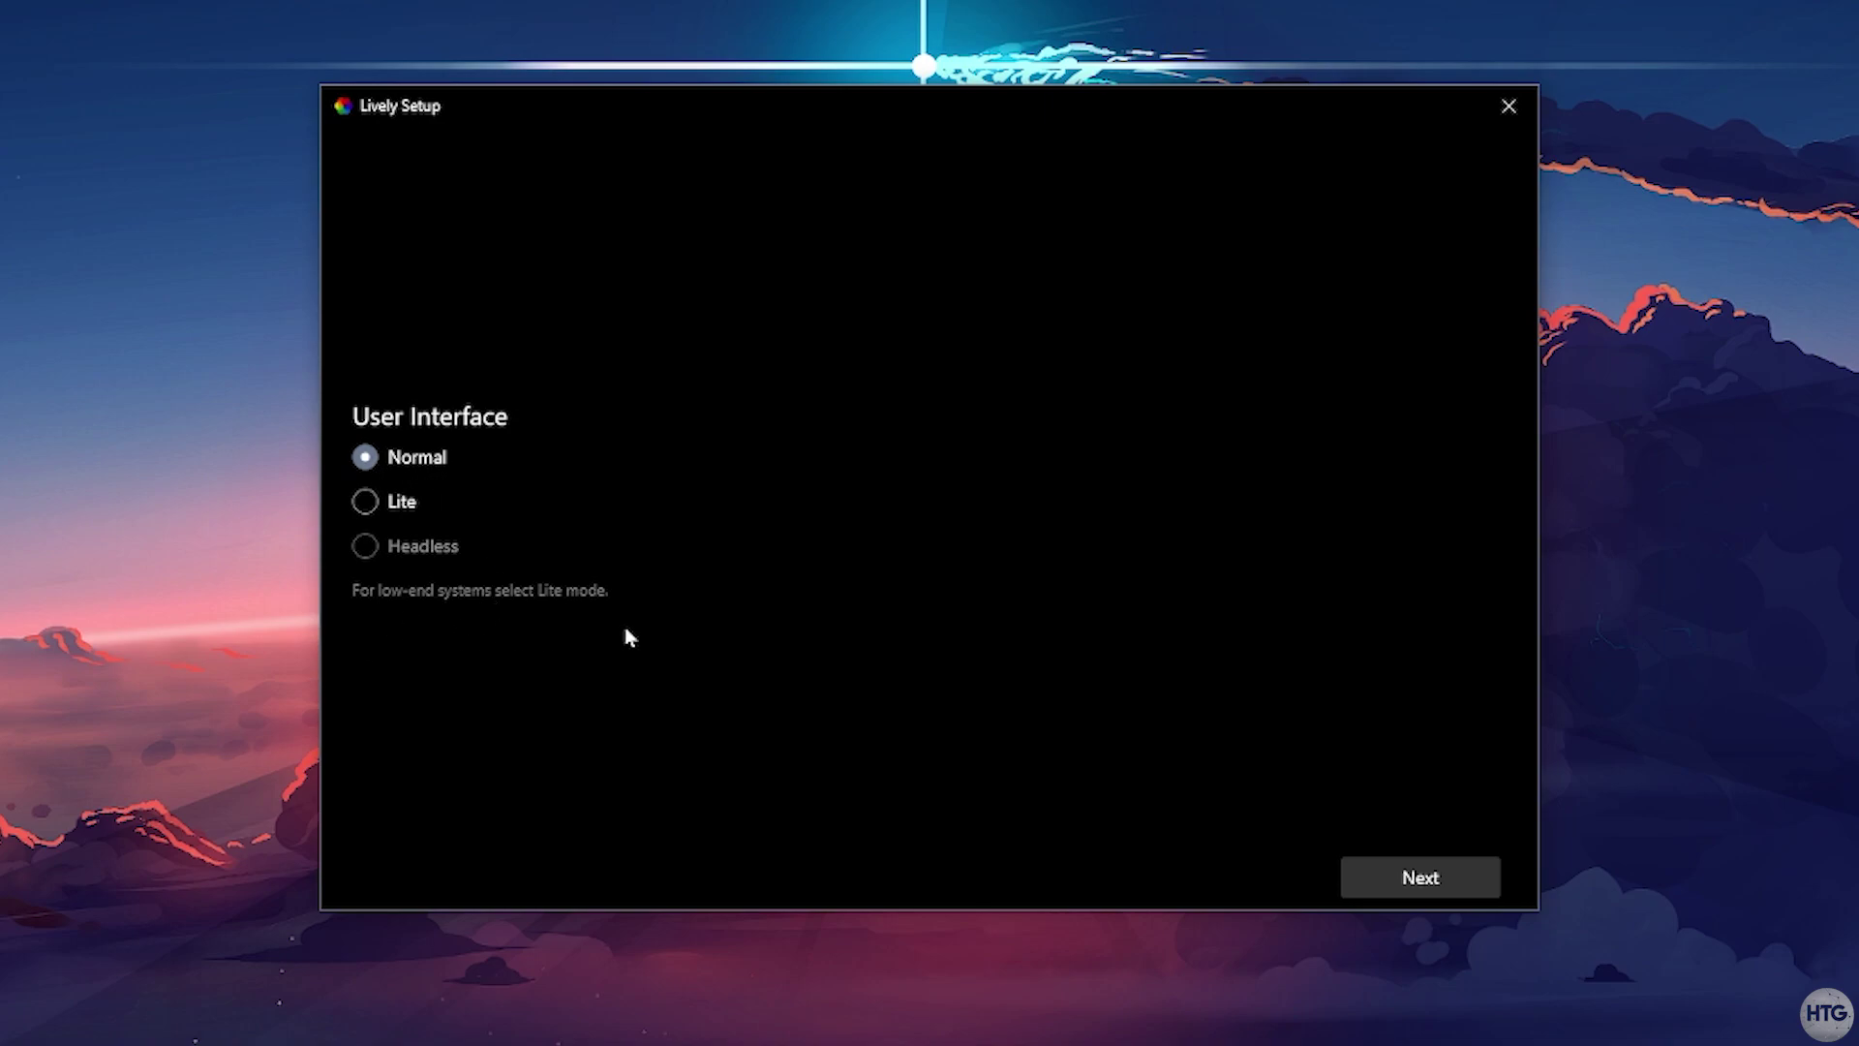
{"action": "left_click", "coordinate": [1462, 860]}
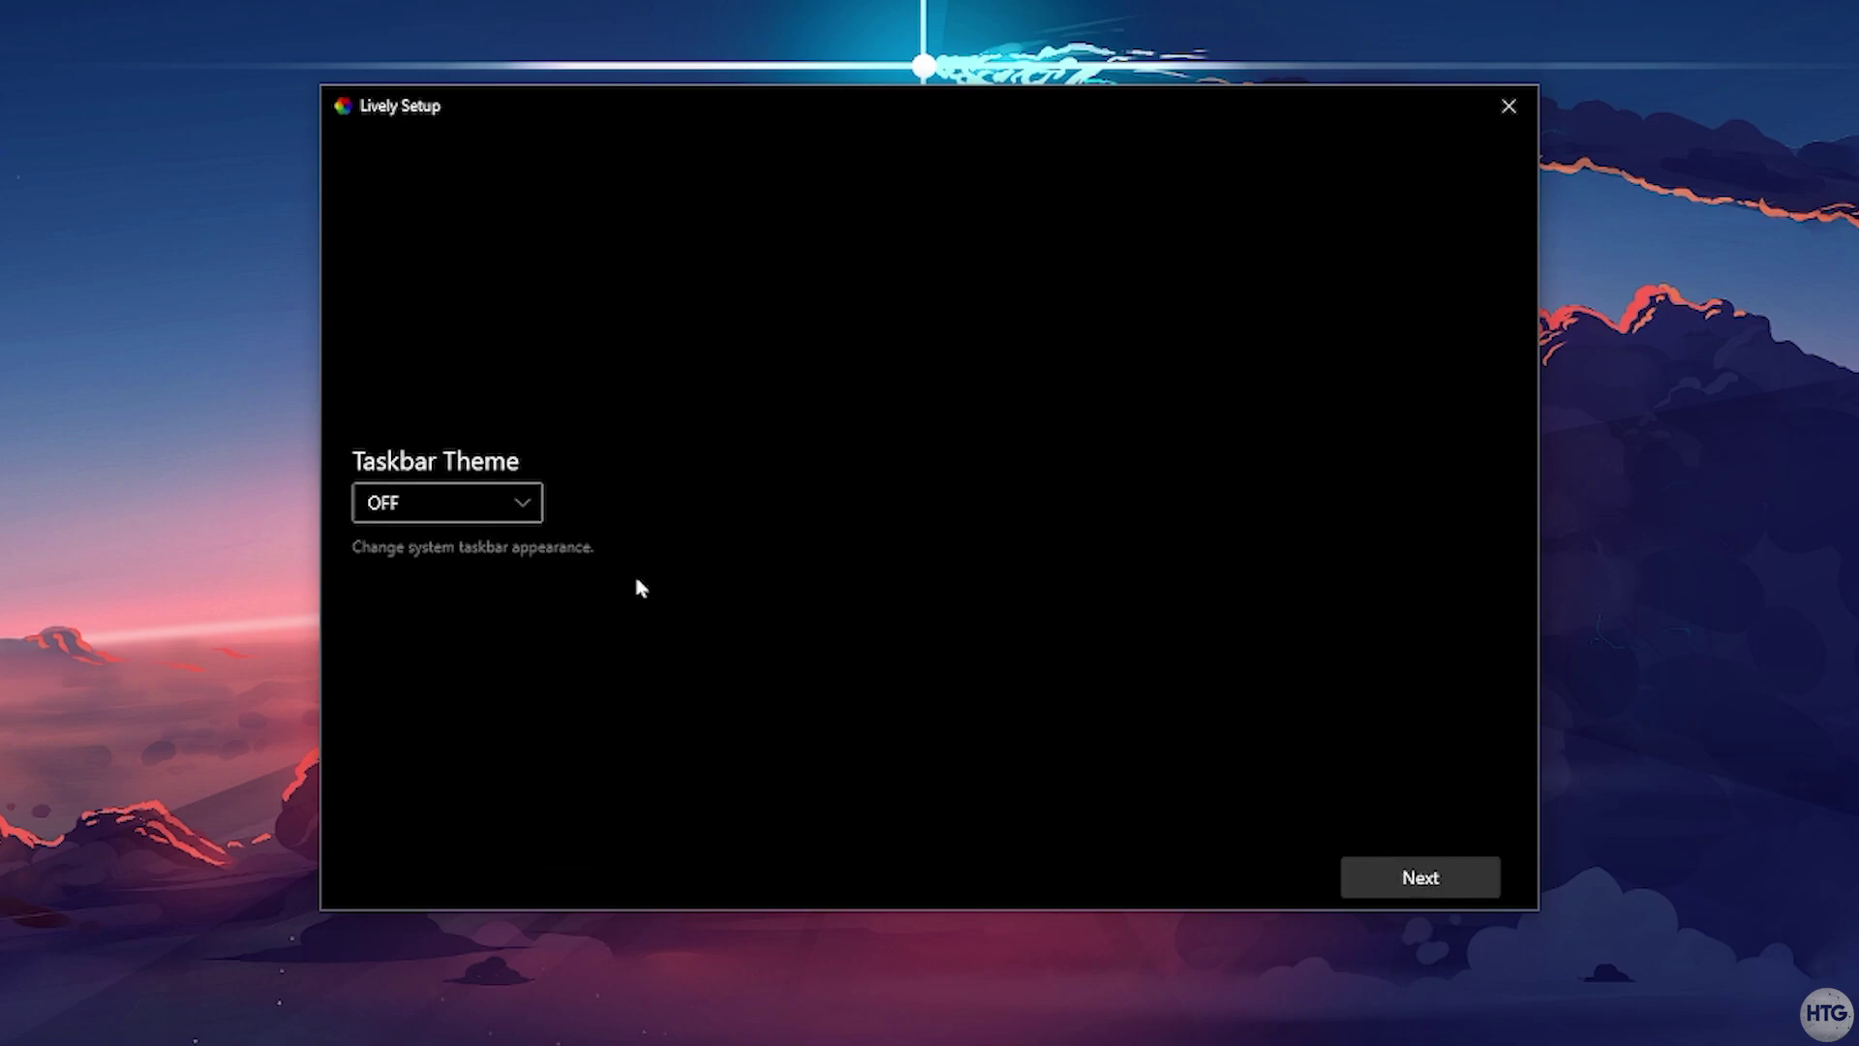
Try the Clear taskbar theme, dismiss its warning, set Taskbar Theme back to OFF, and finish.
{"action": "left_click", "coordinate": [495, 500]}
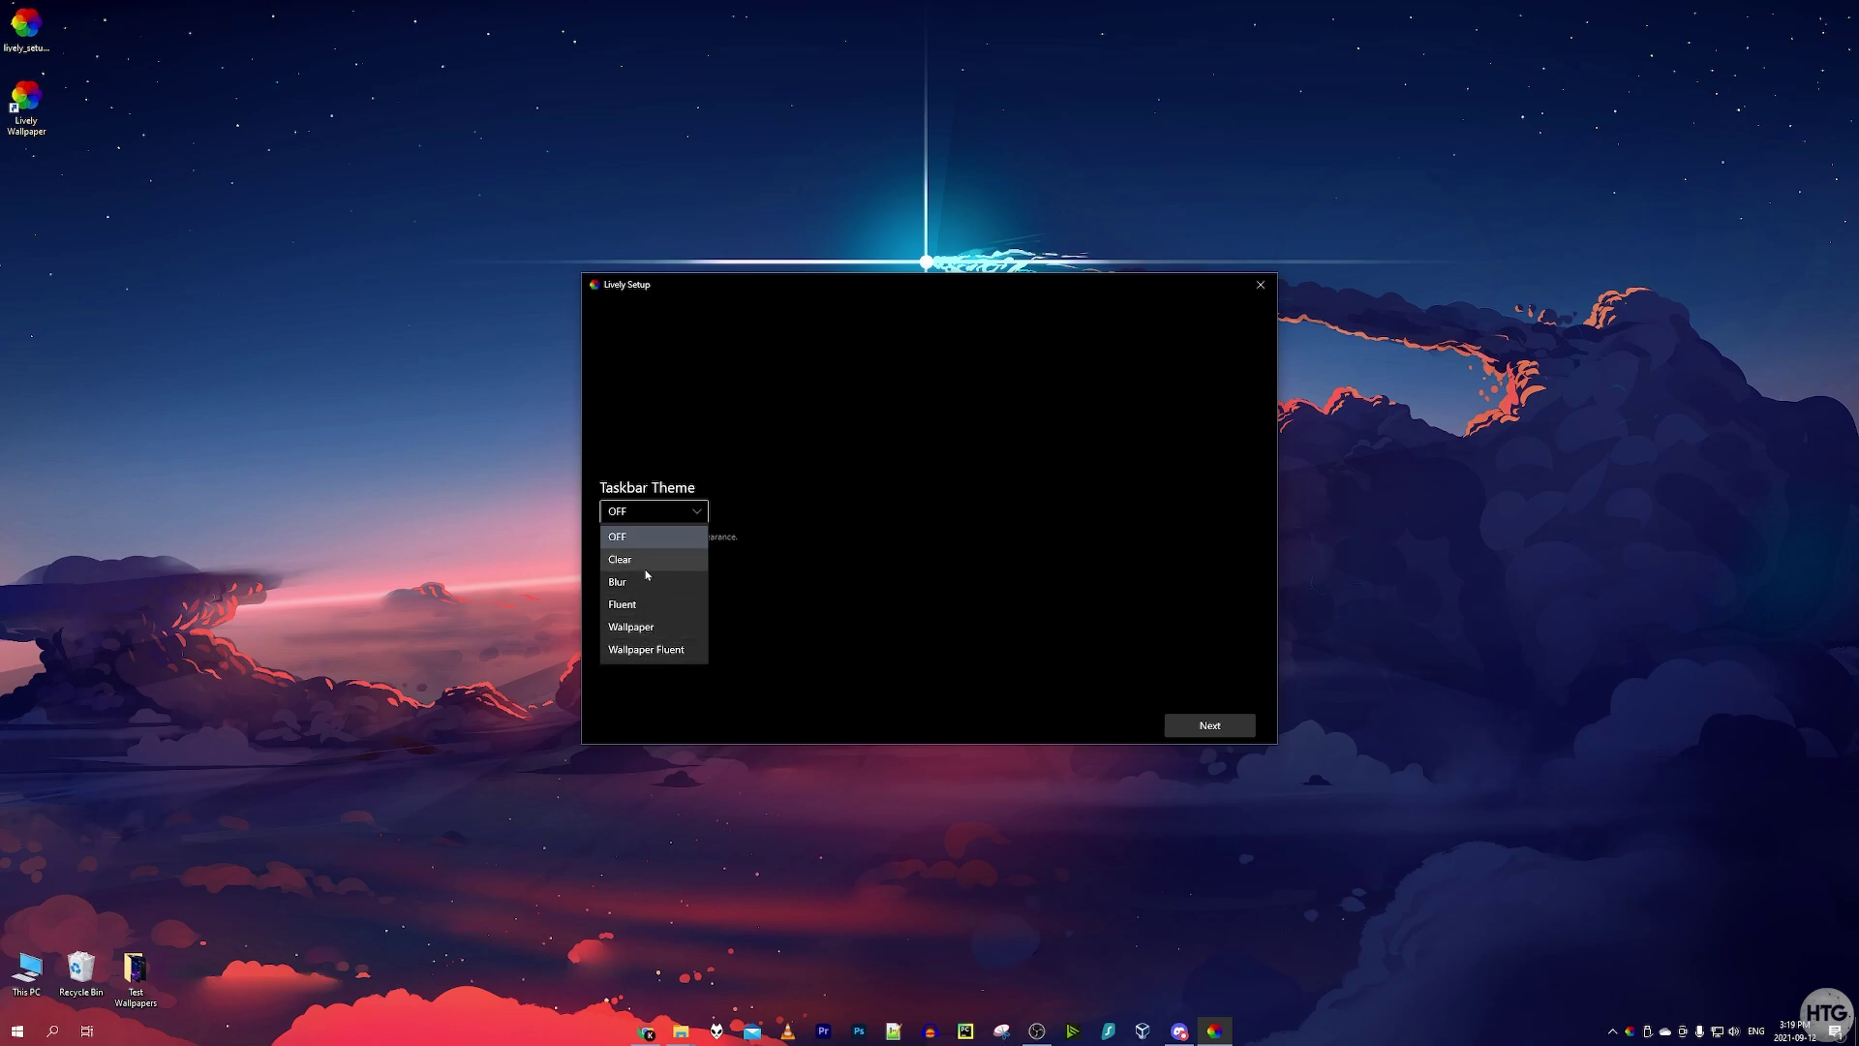
{"action": "left_click", "coordinate": [631, 560]}
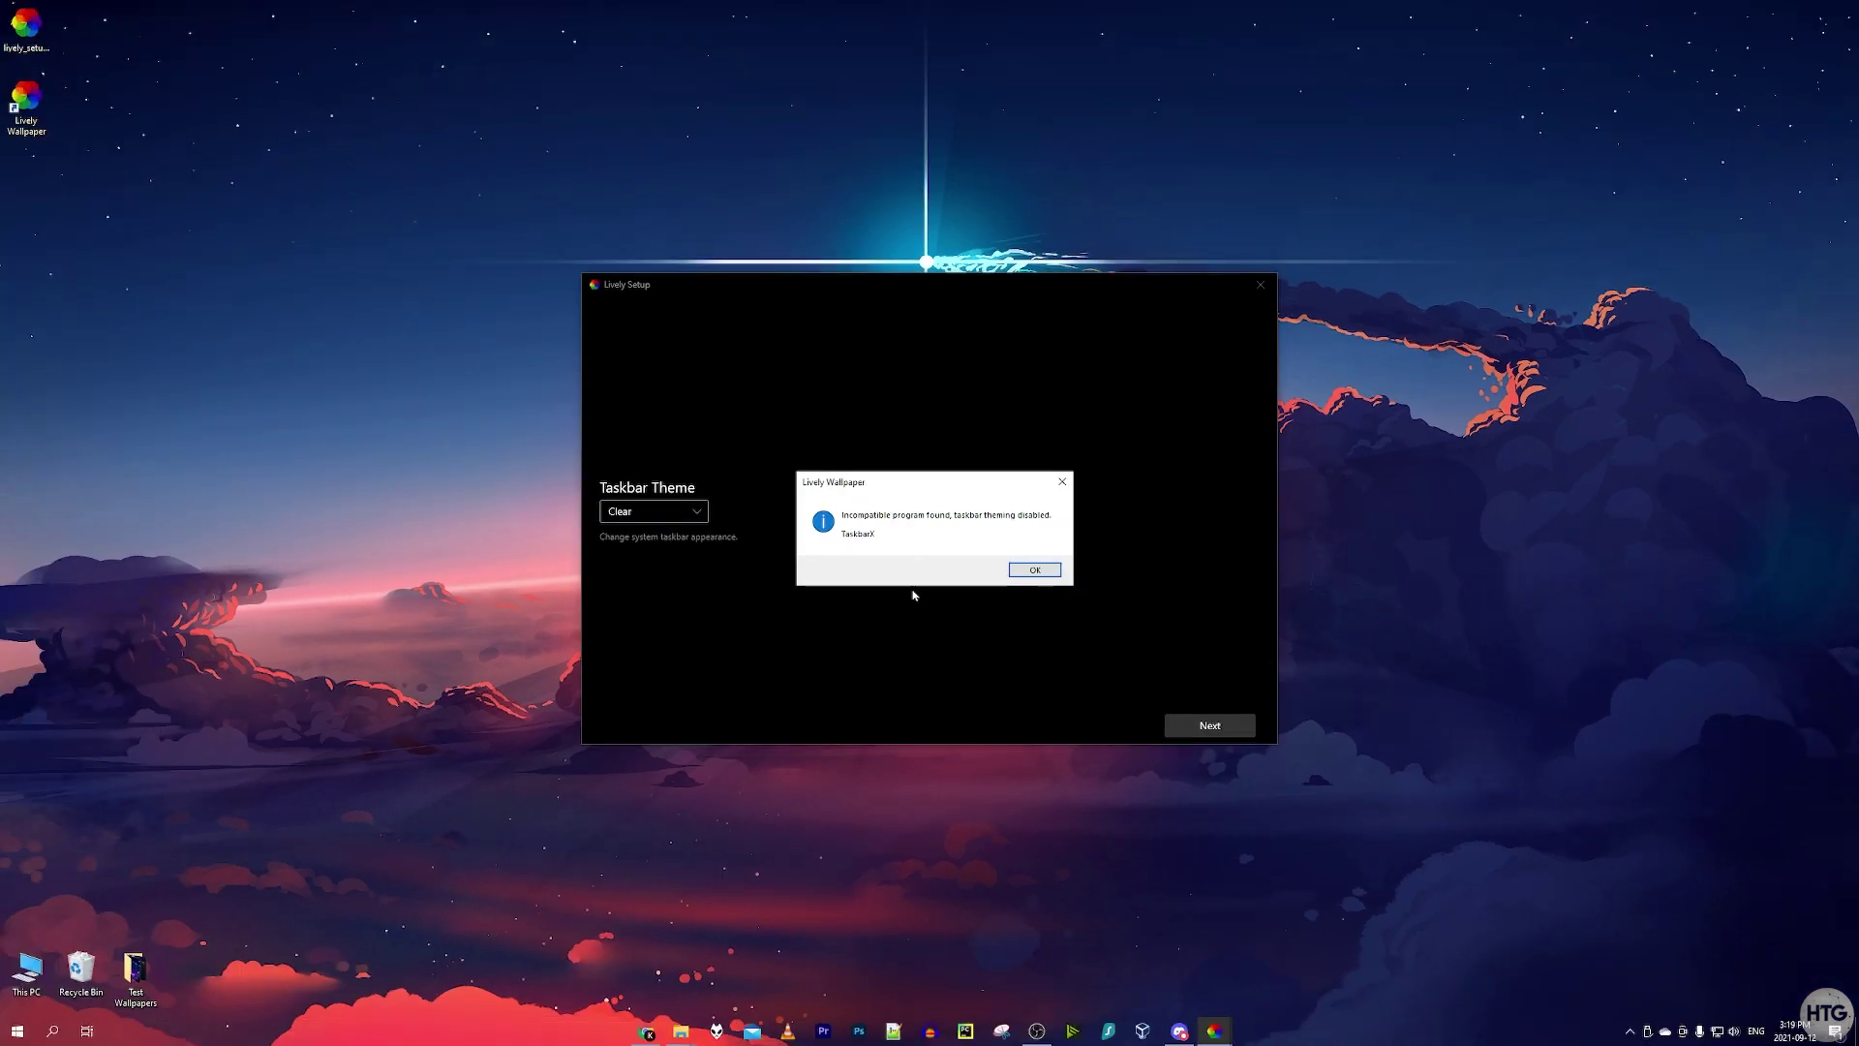
{"action": "left_click", "coordinate": [1035, 570]}
{"action": "left_click", "coordinate": [653, 511]}
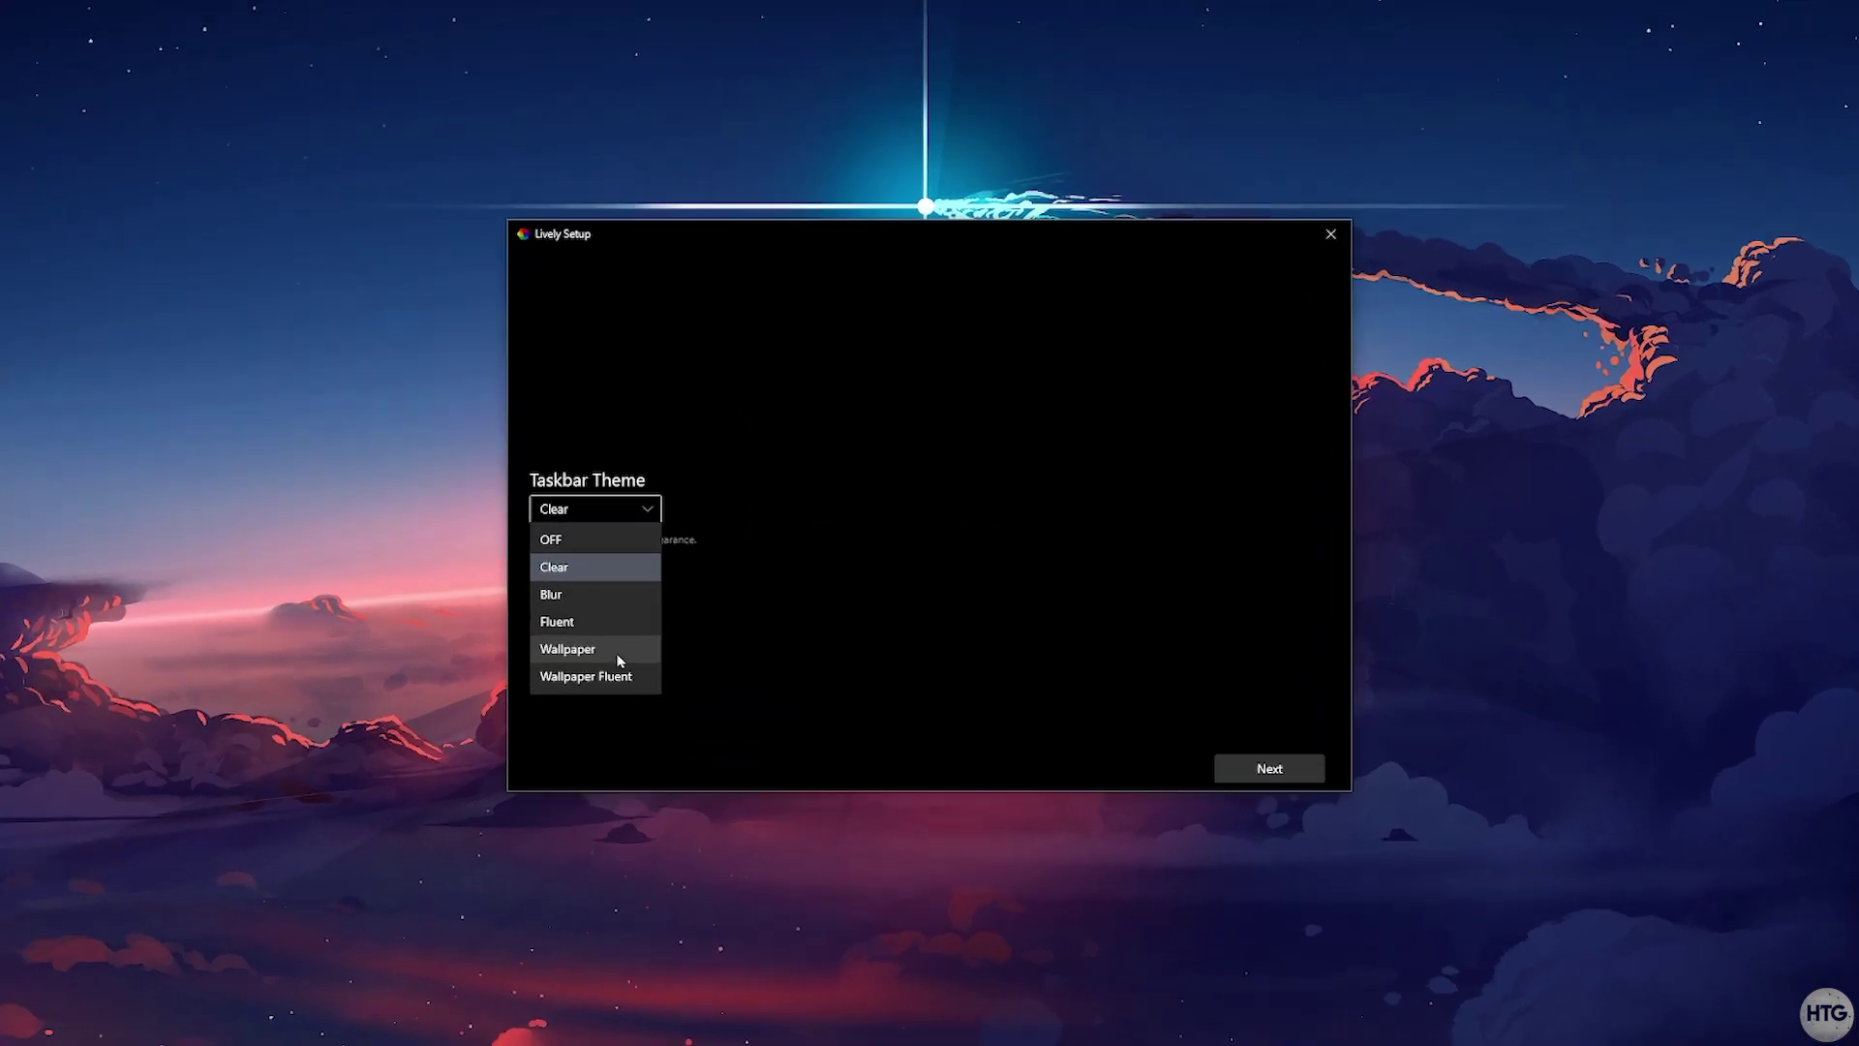
{"action": "left_click", "coordinate": [650, 542]}
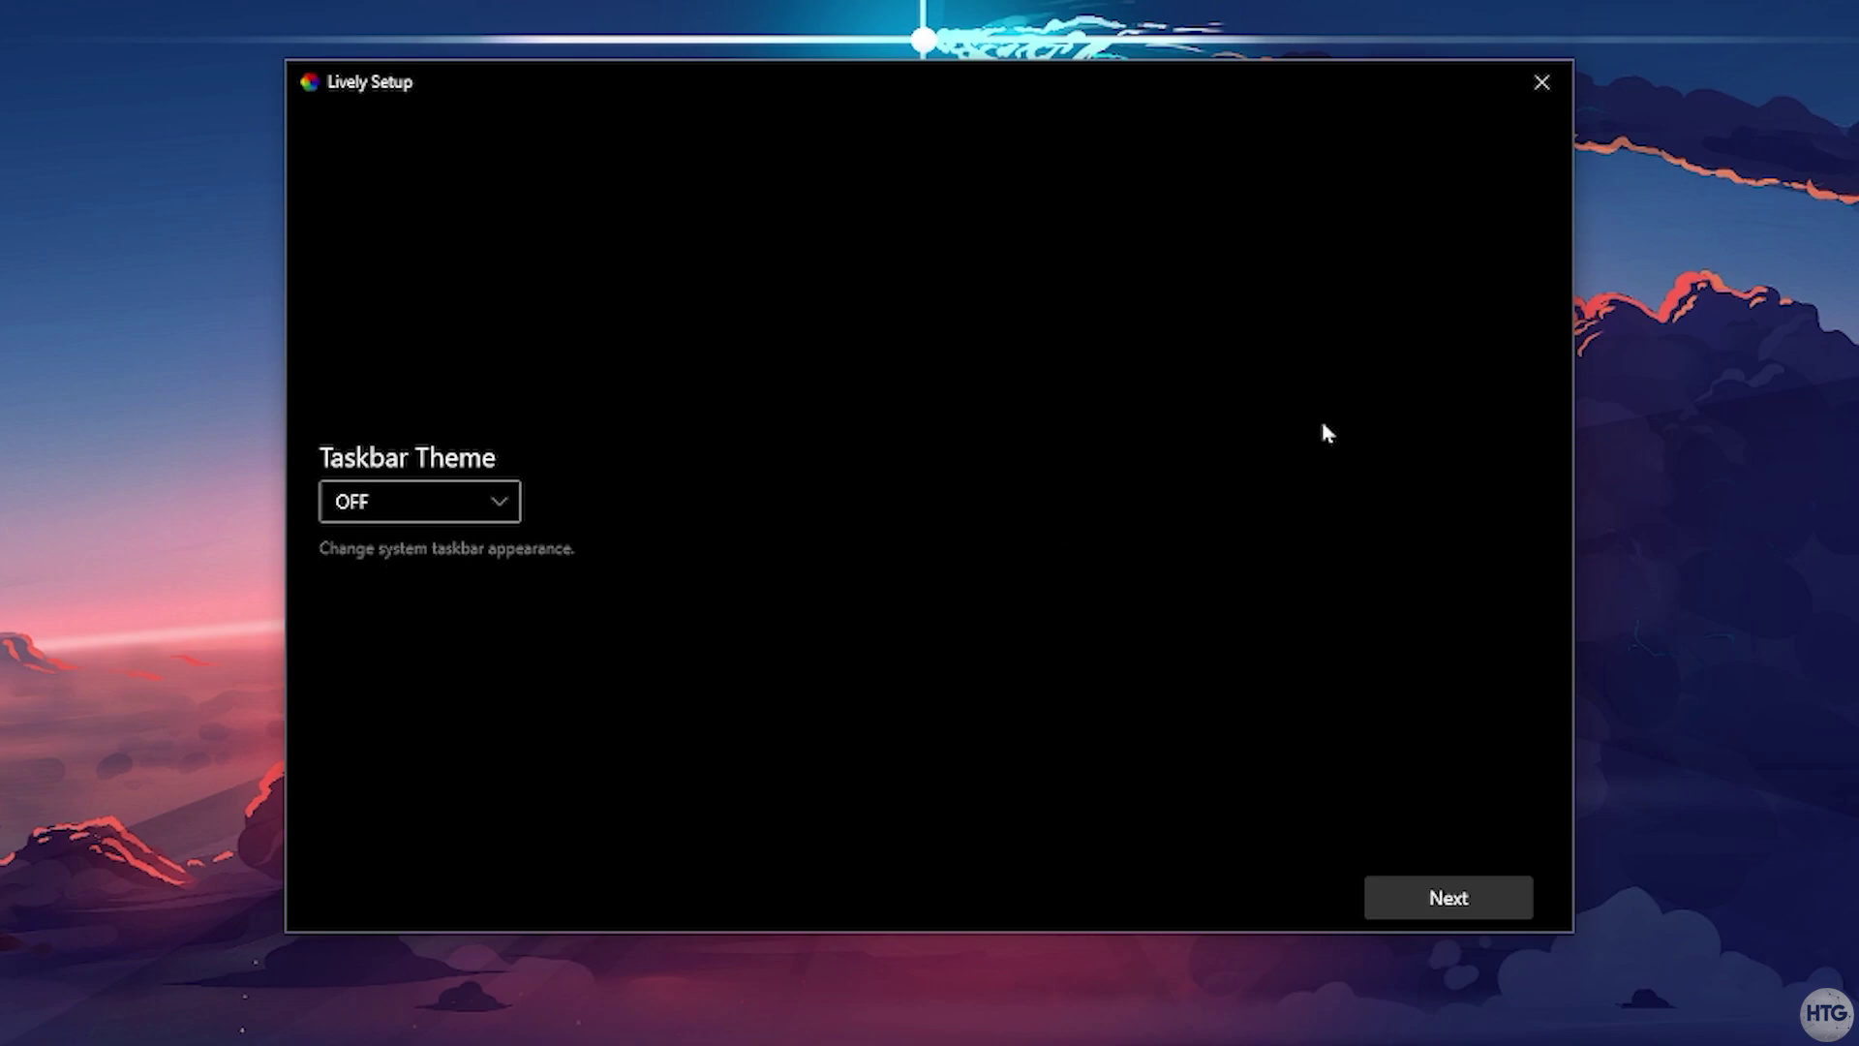
{"action": "left_click", "coordinate": [1499, 886]}
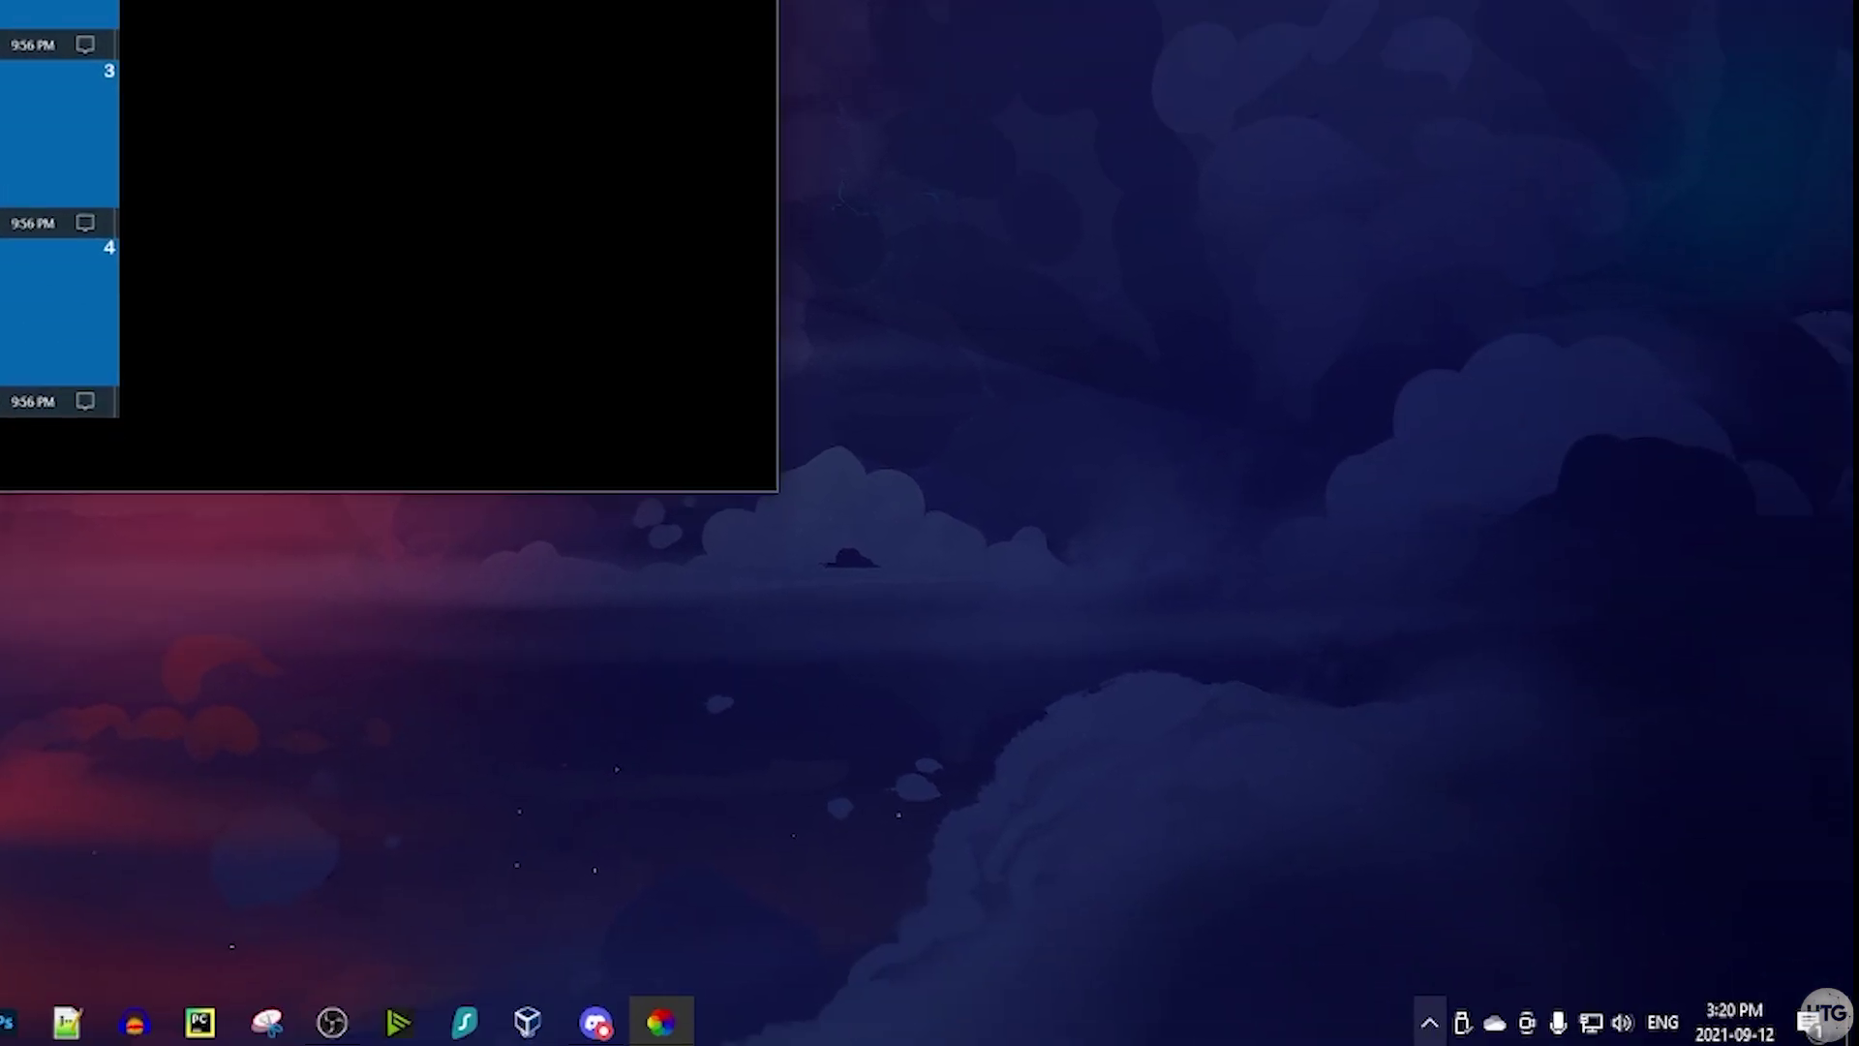
Open Lively from the tray and apply Eternal Light, minimising the library to view it.
{"action": "left_click", "coordinate": [1428, 1022]}
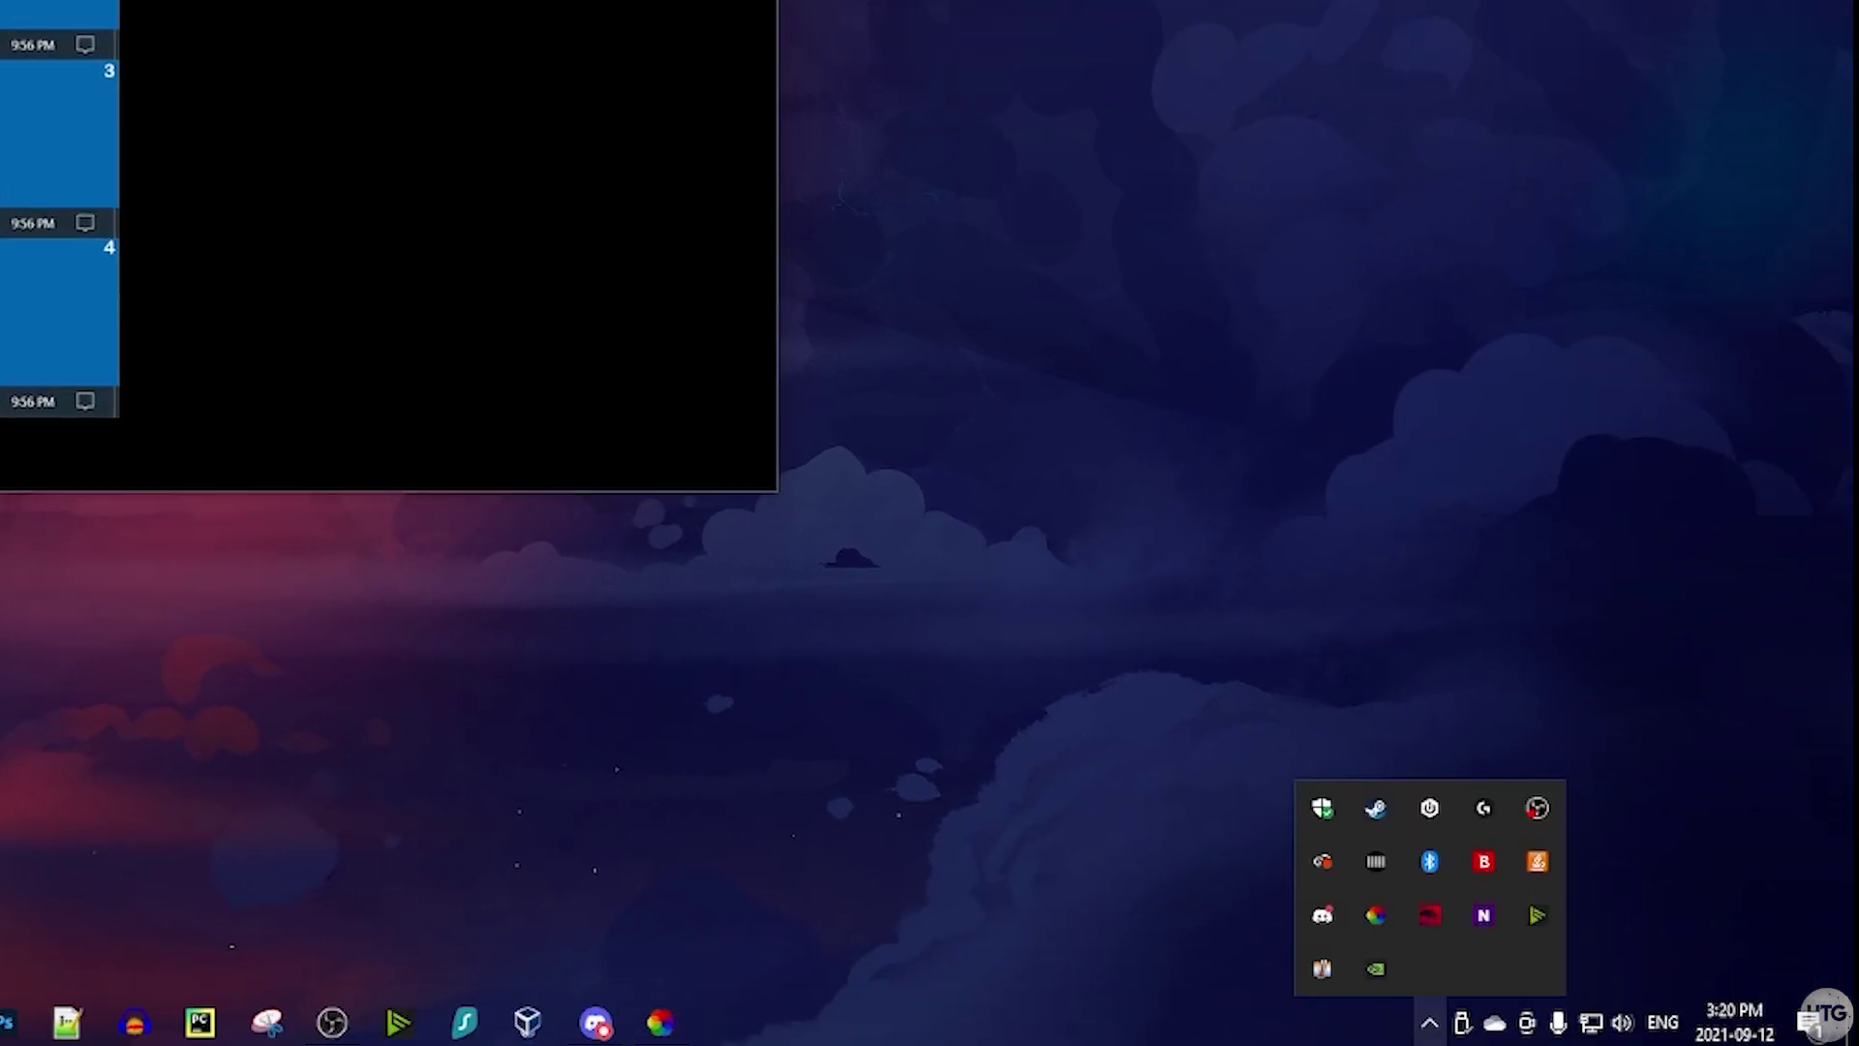
{"action": "left_click", "coordinate": [1394, 928]}
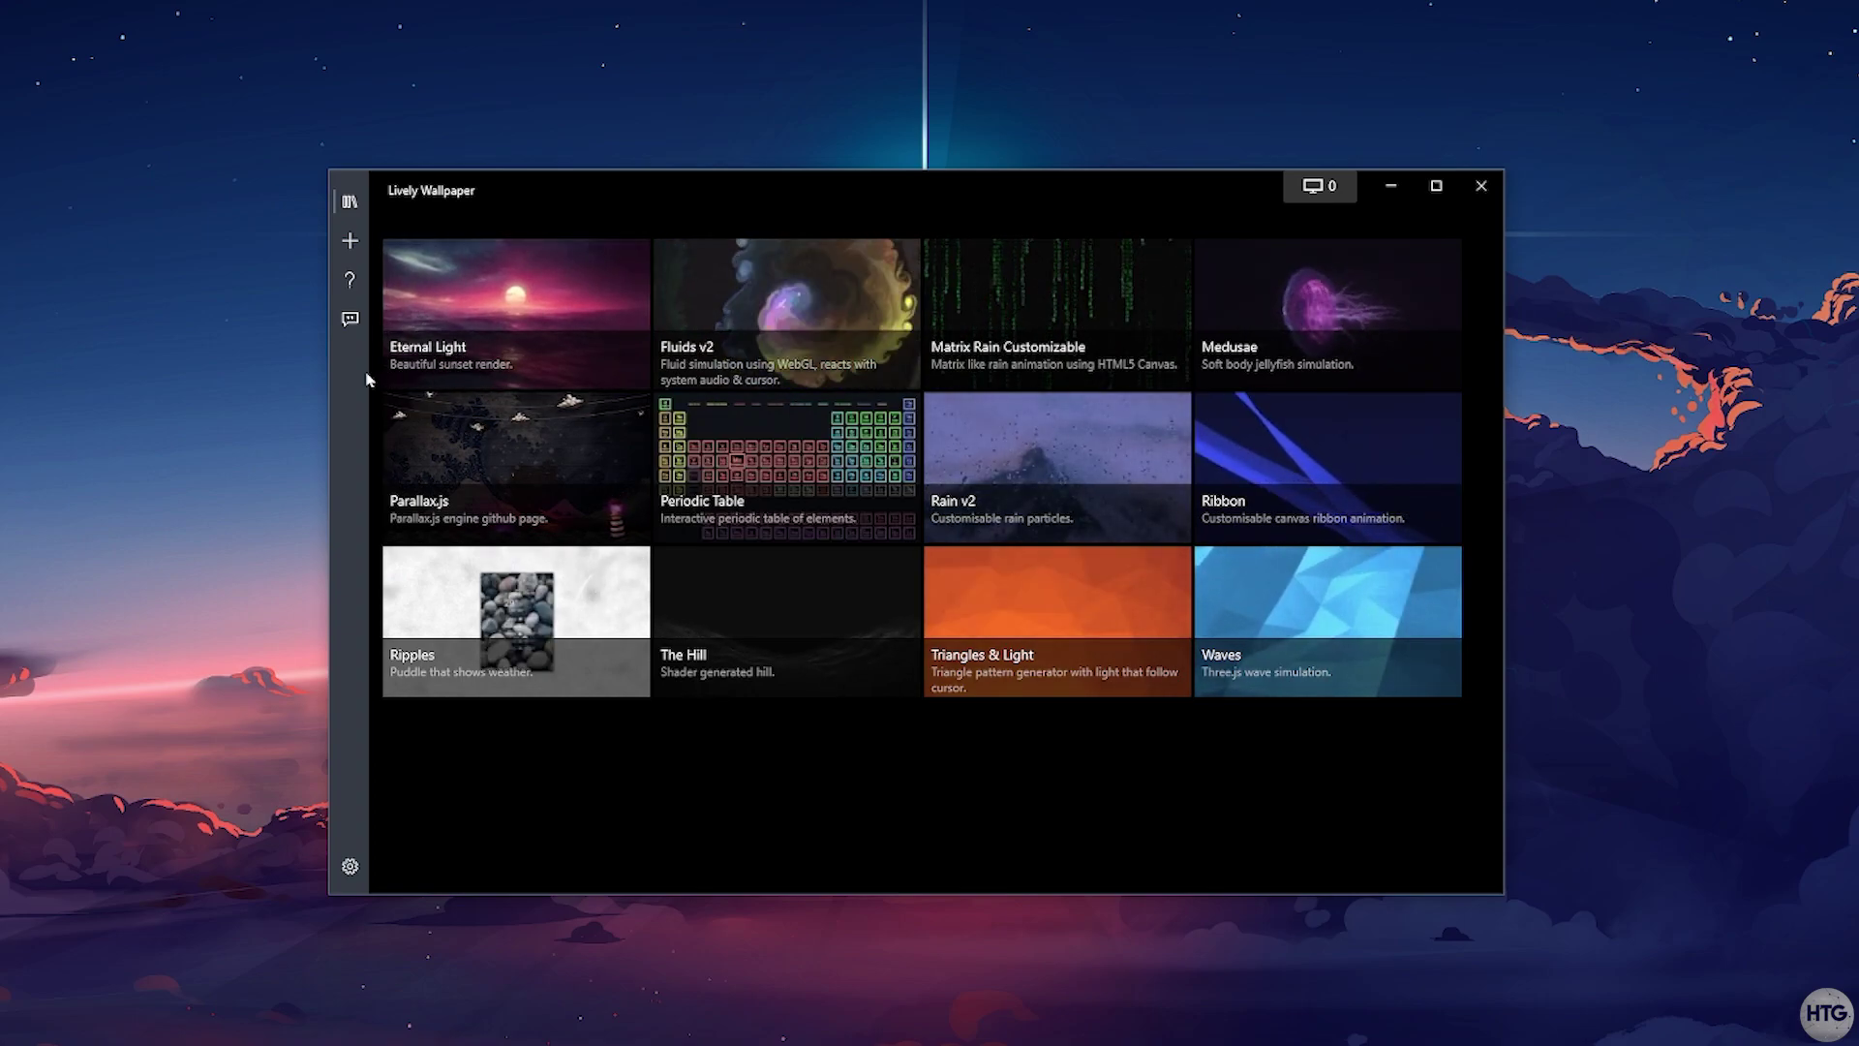
{"action": "left_click", "coordinate": [546, 321]}
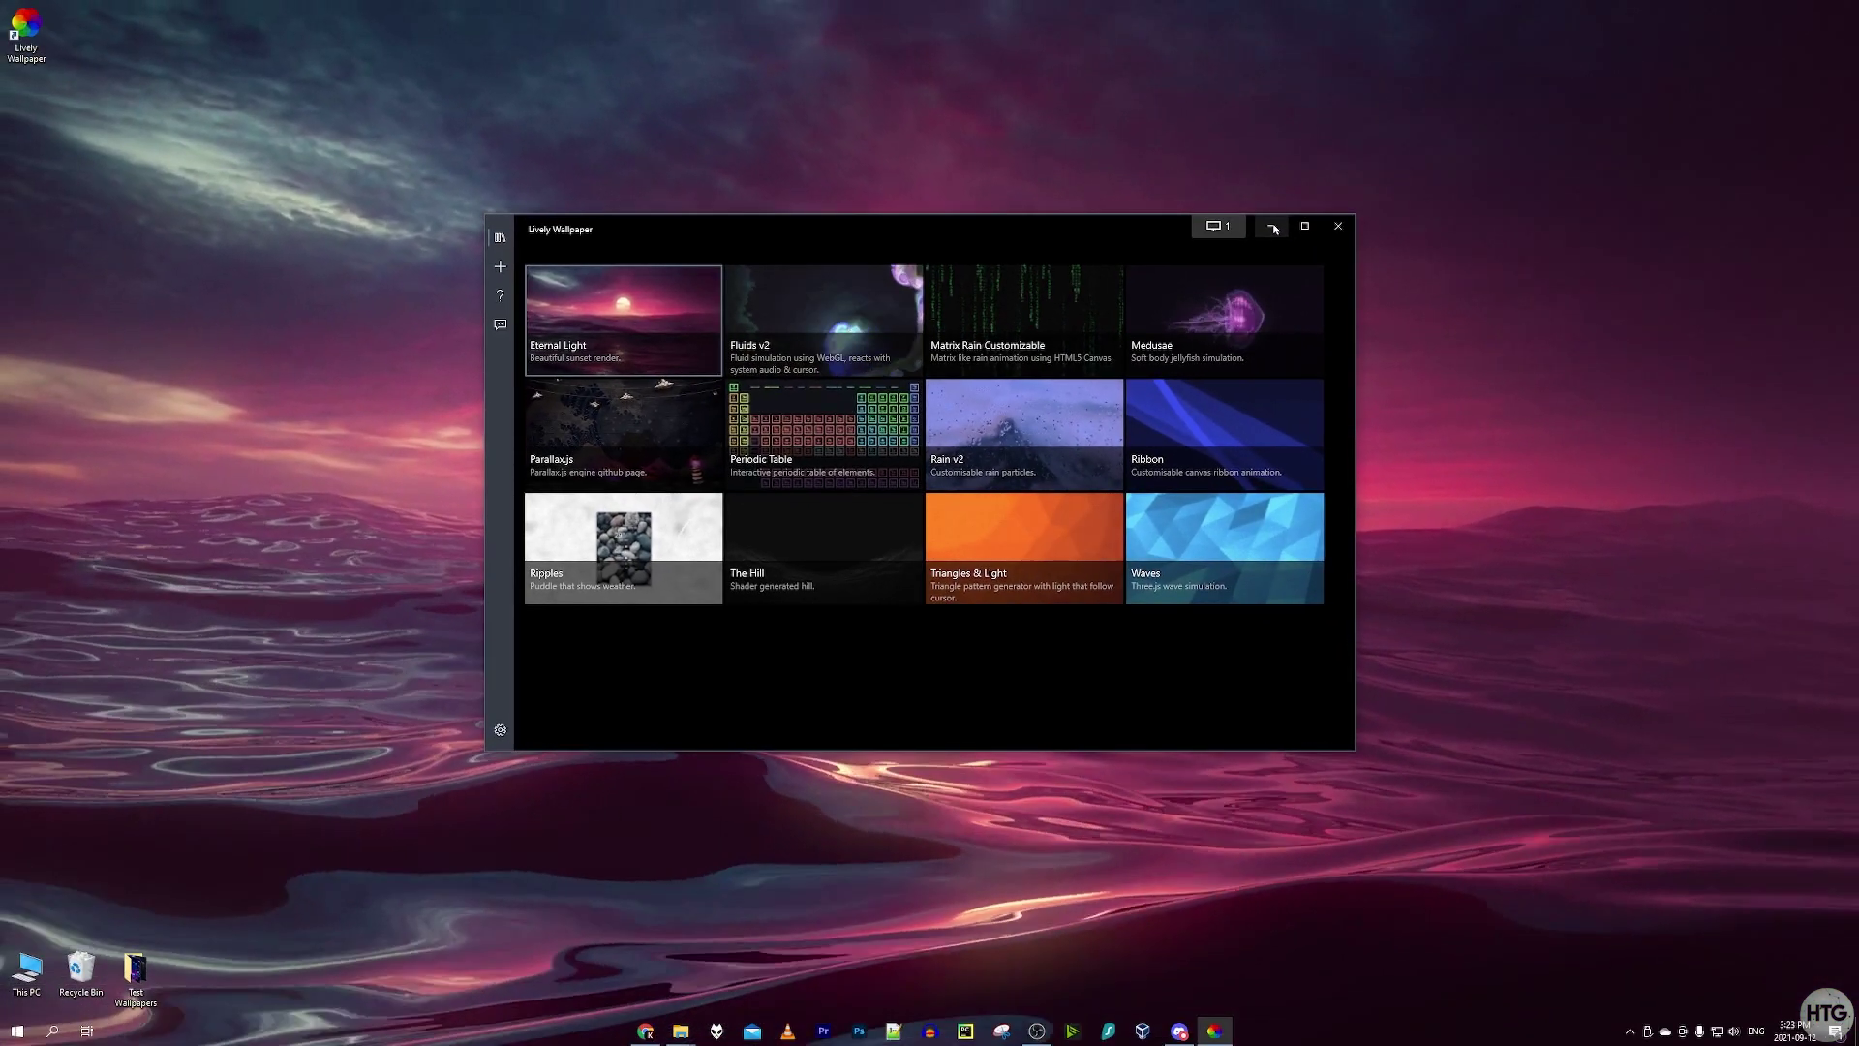
{"action": "left_click", "coordinate": [1390, 185]}
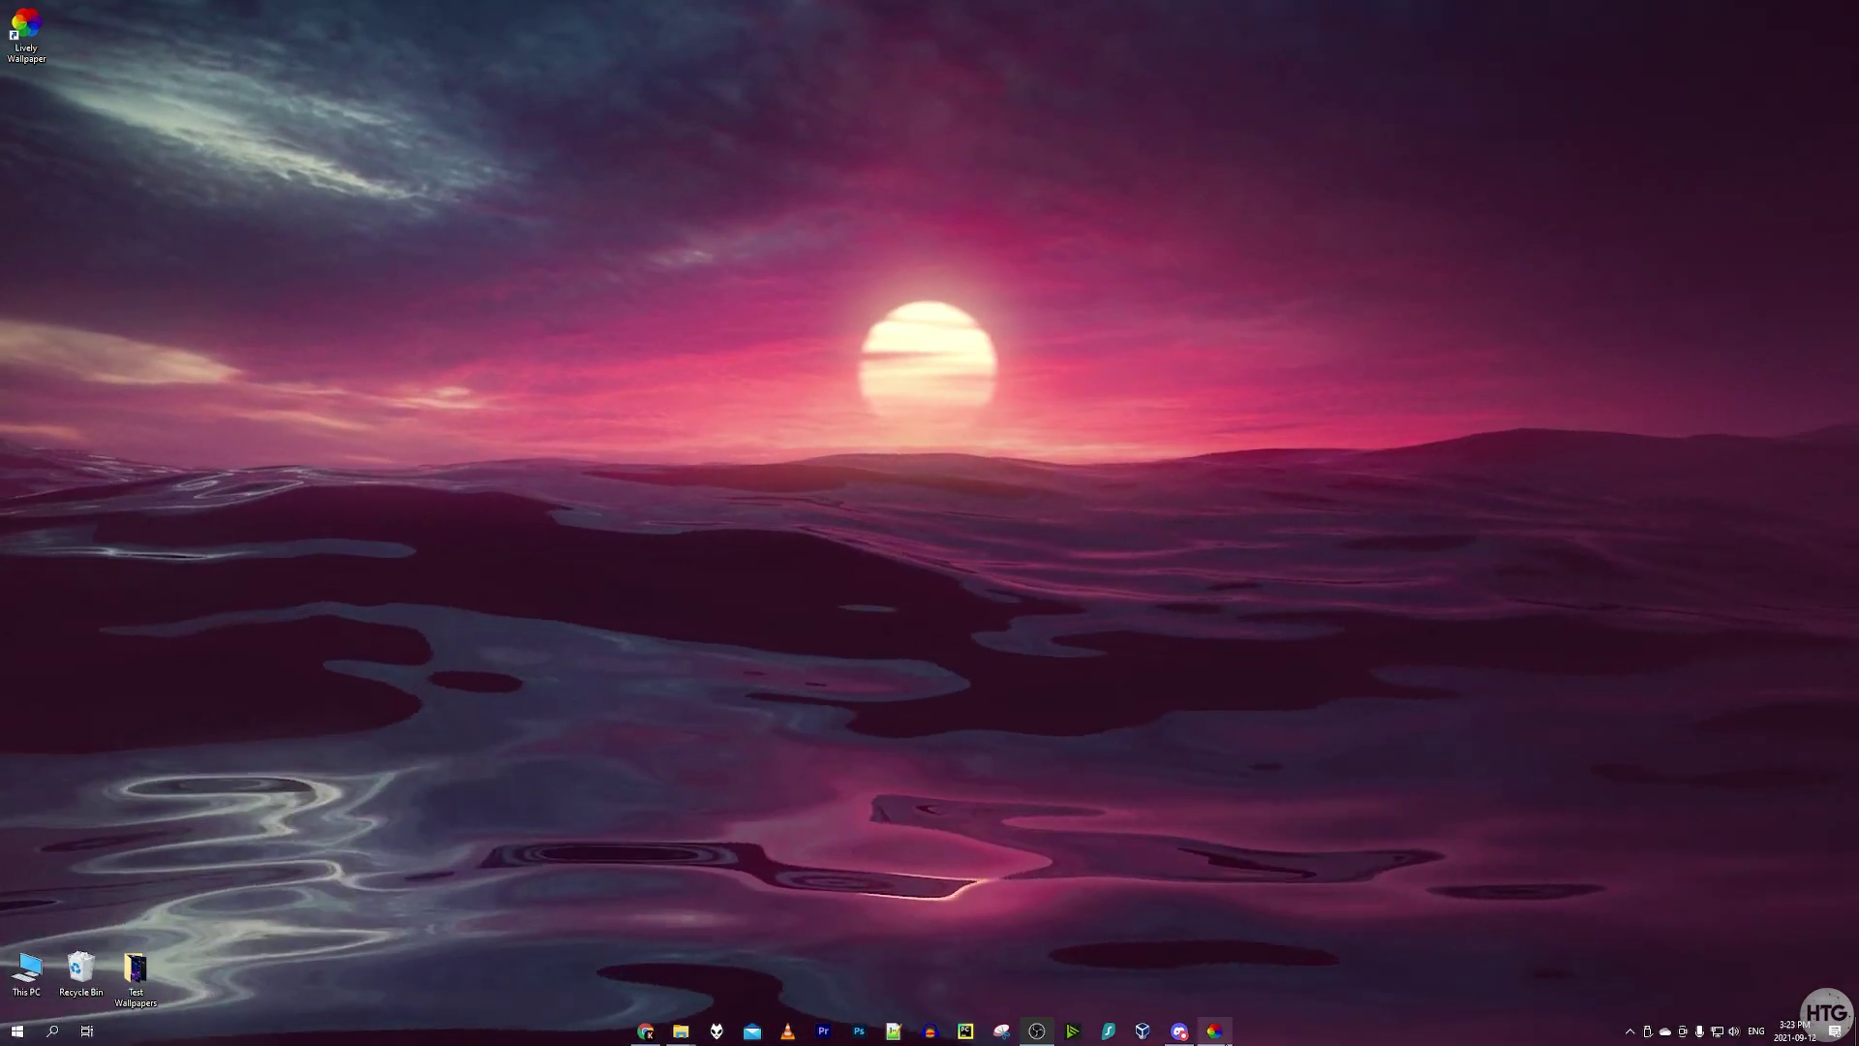
{"action": "left_click", "coordinate": [1214, 1030]}
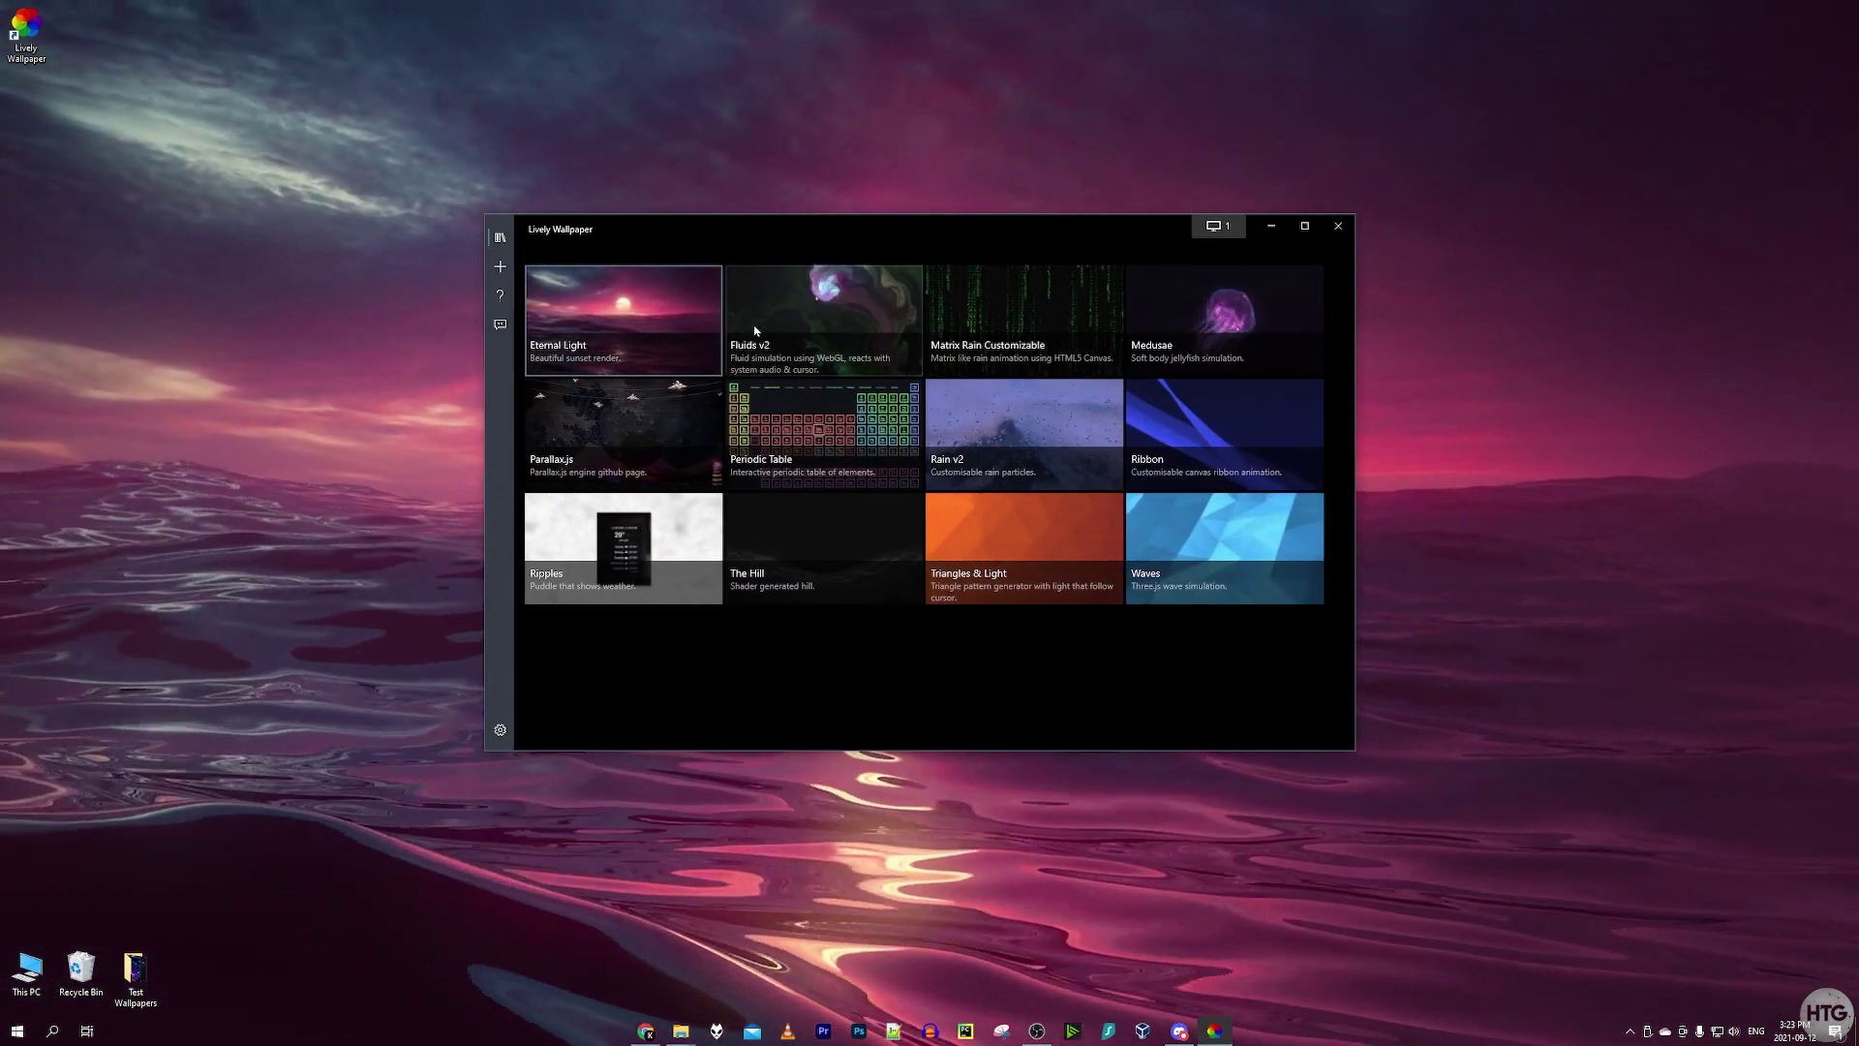
Apply Periodic Table, open and close Iron's card, and highlight the Alkaline Earth Metals category.
{"action": "left_click", "coordinate": [826, 470]}
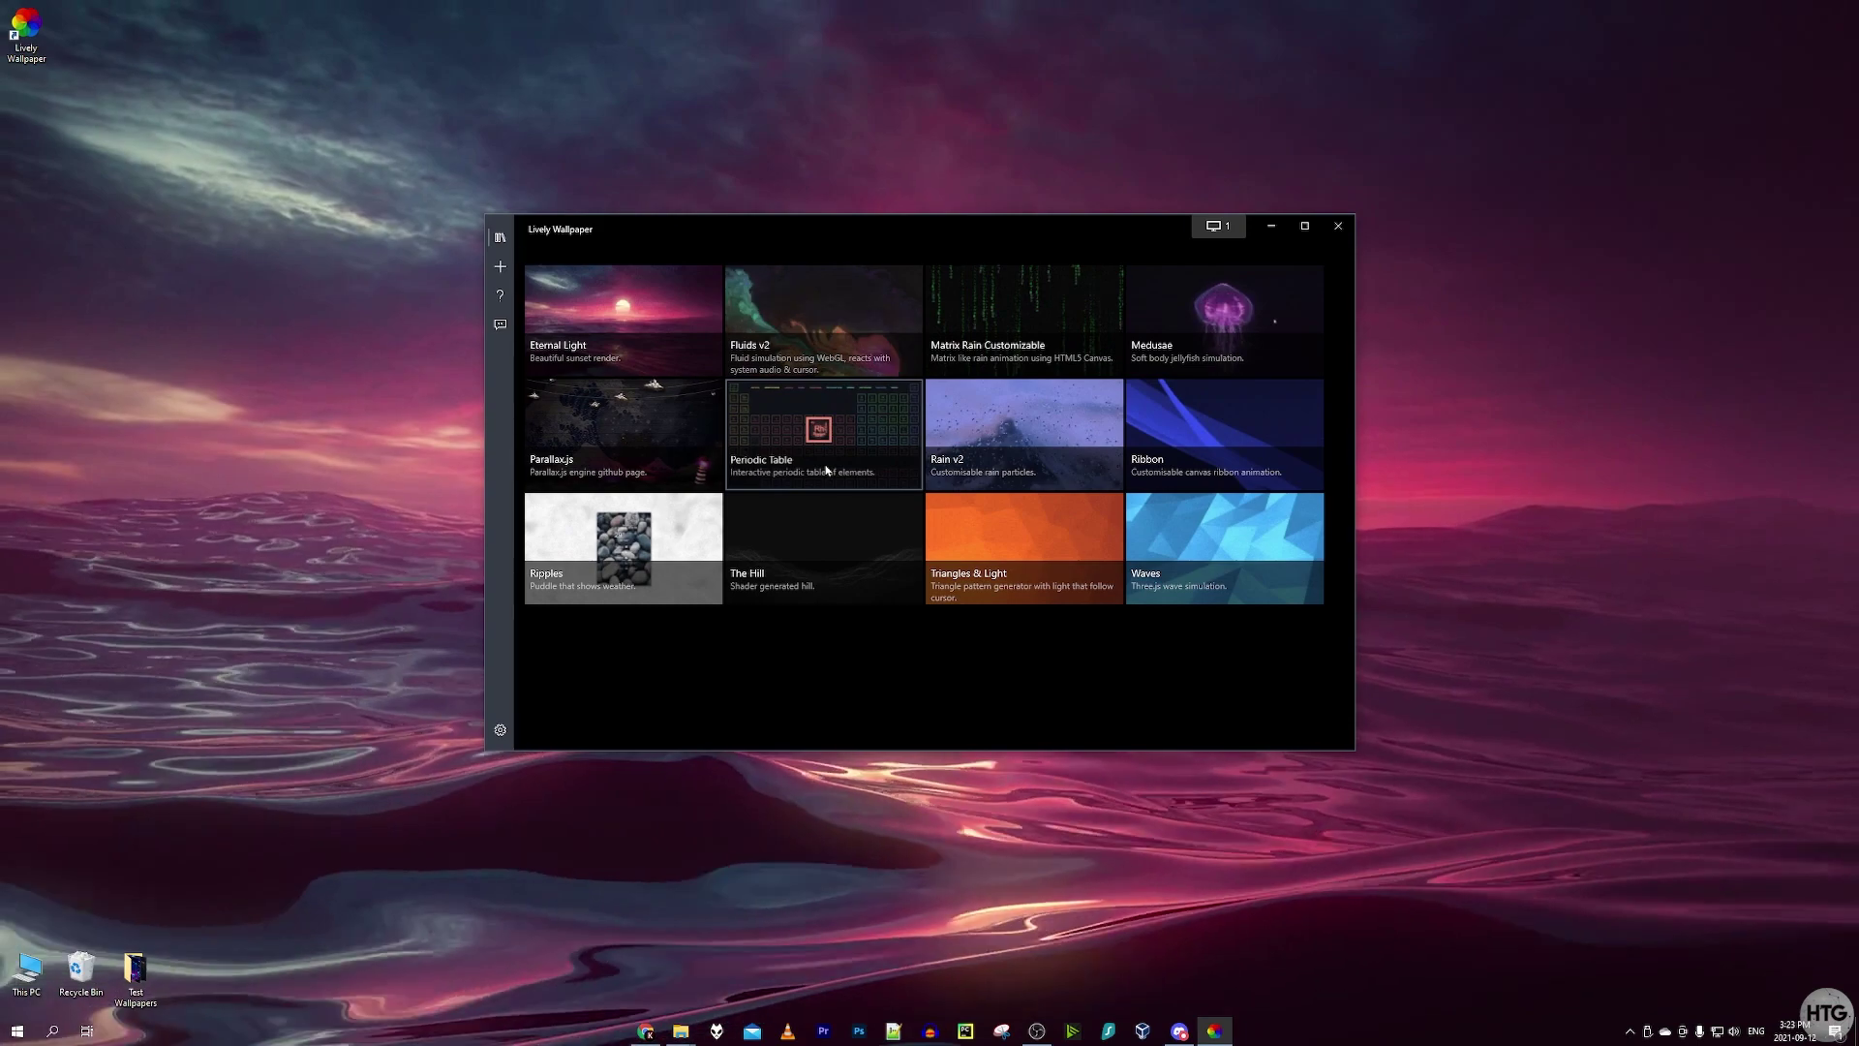
{"action": "left_click", "coordinate": [1271, 227]}
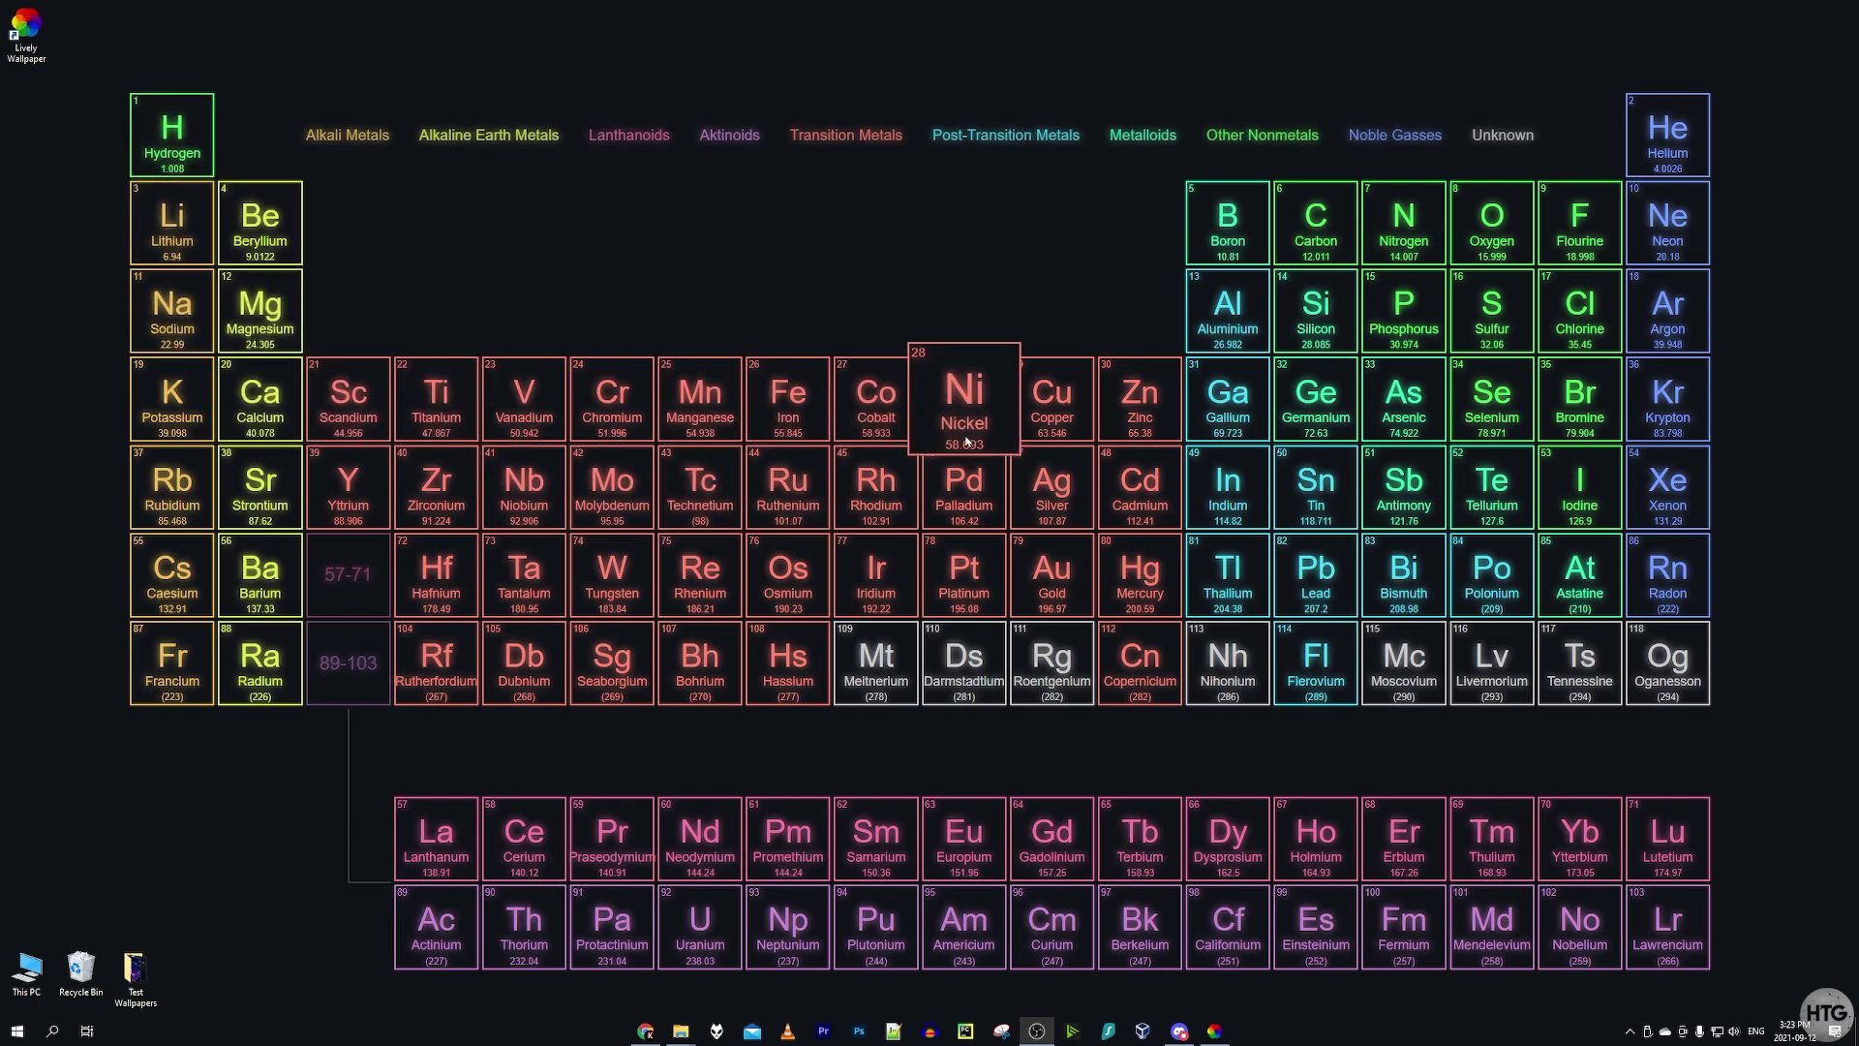
{"action": "left_click", "coordinate": [791, 395]}
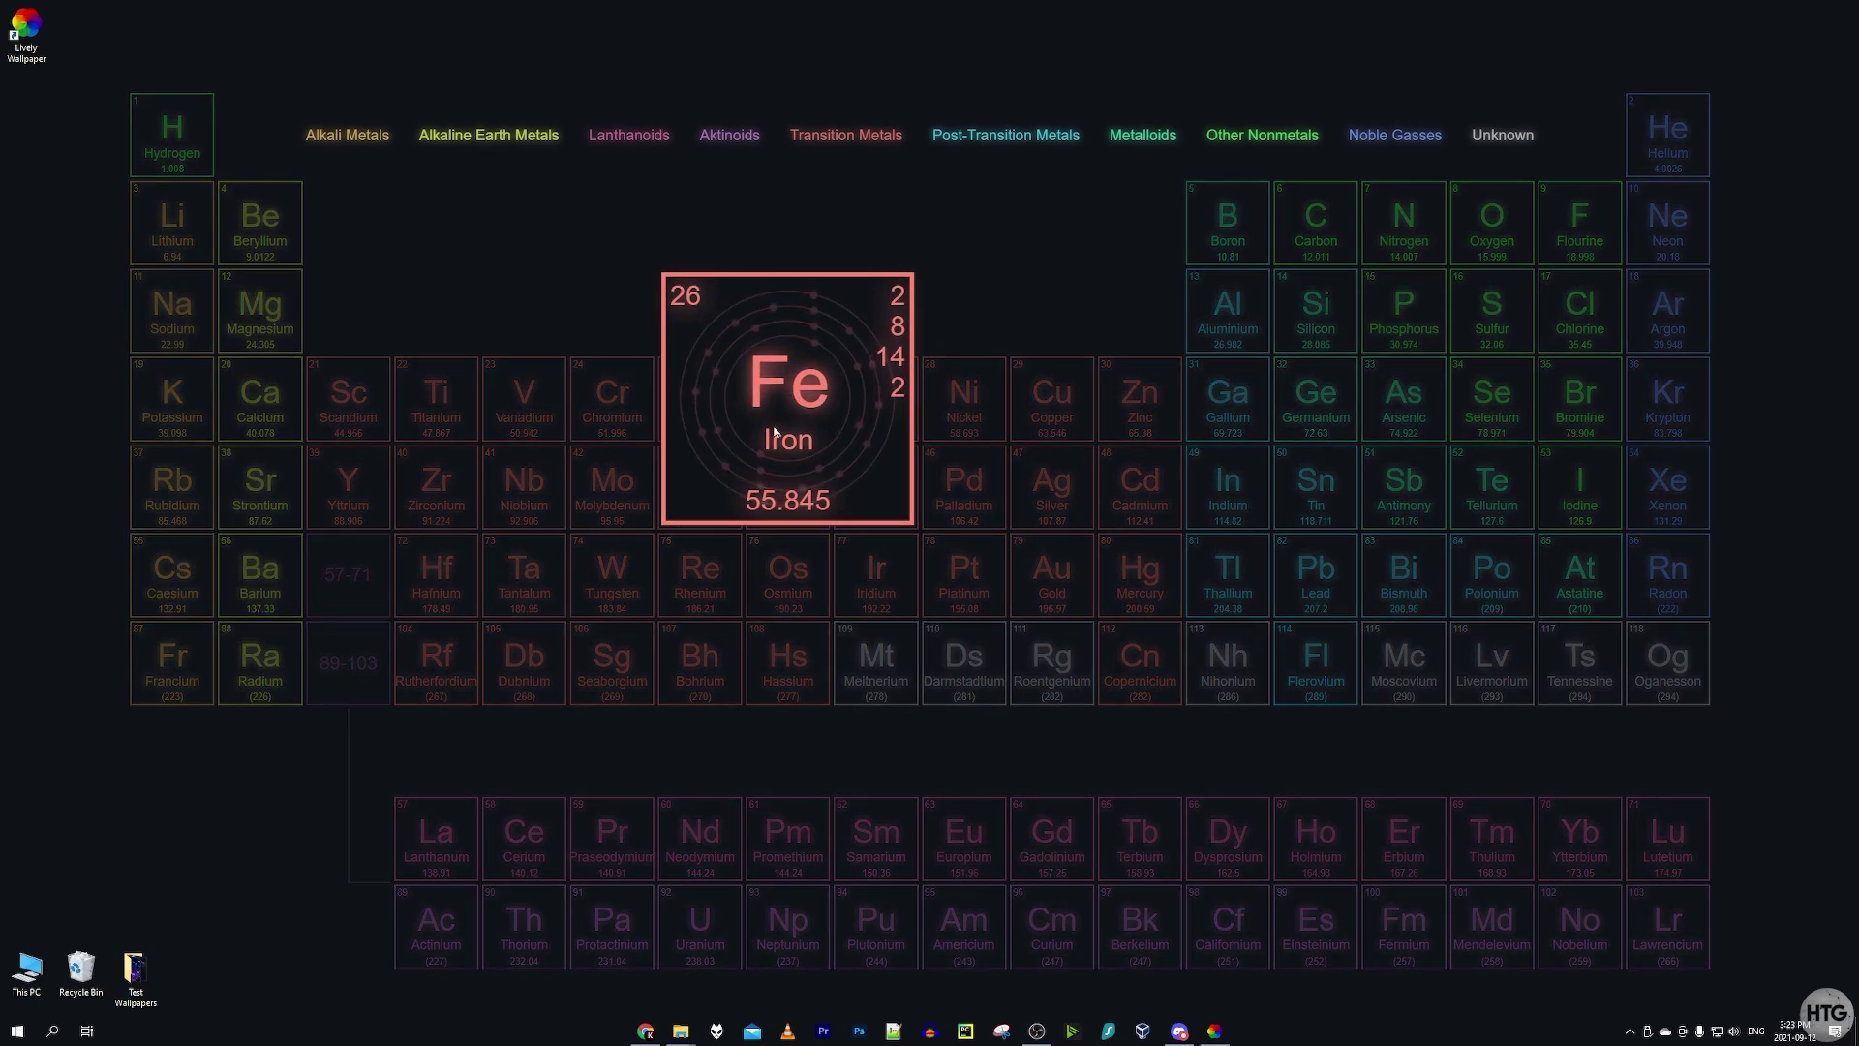
{"action": "left_click", "coordinate": [987, 333]}
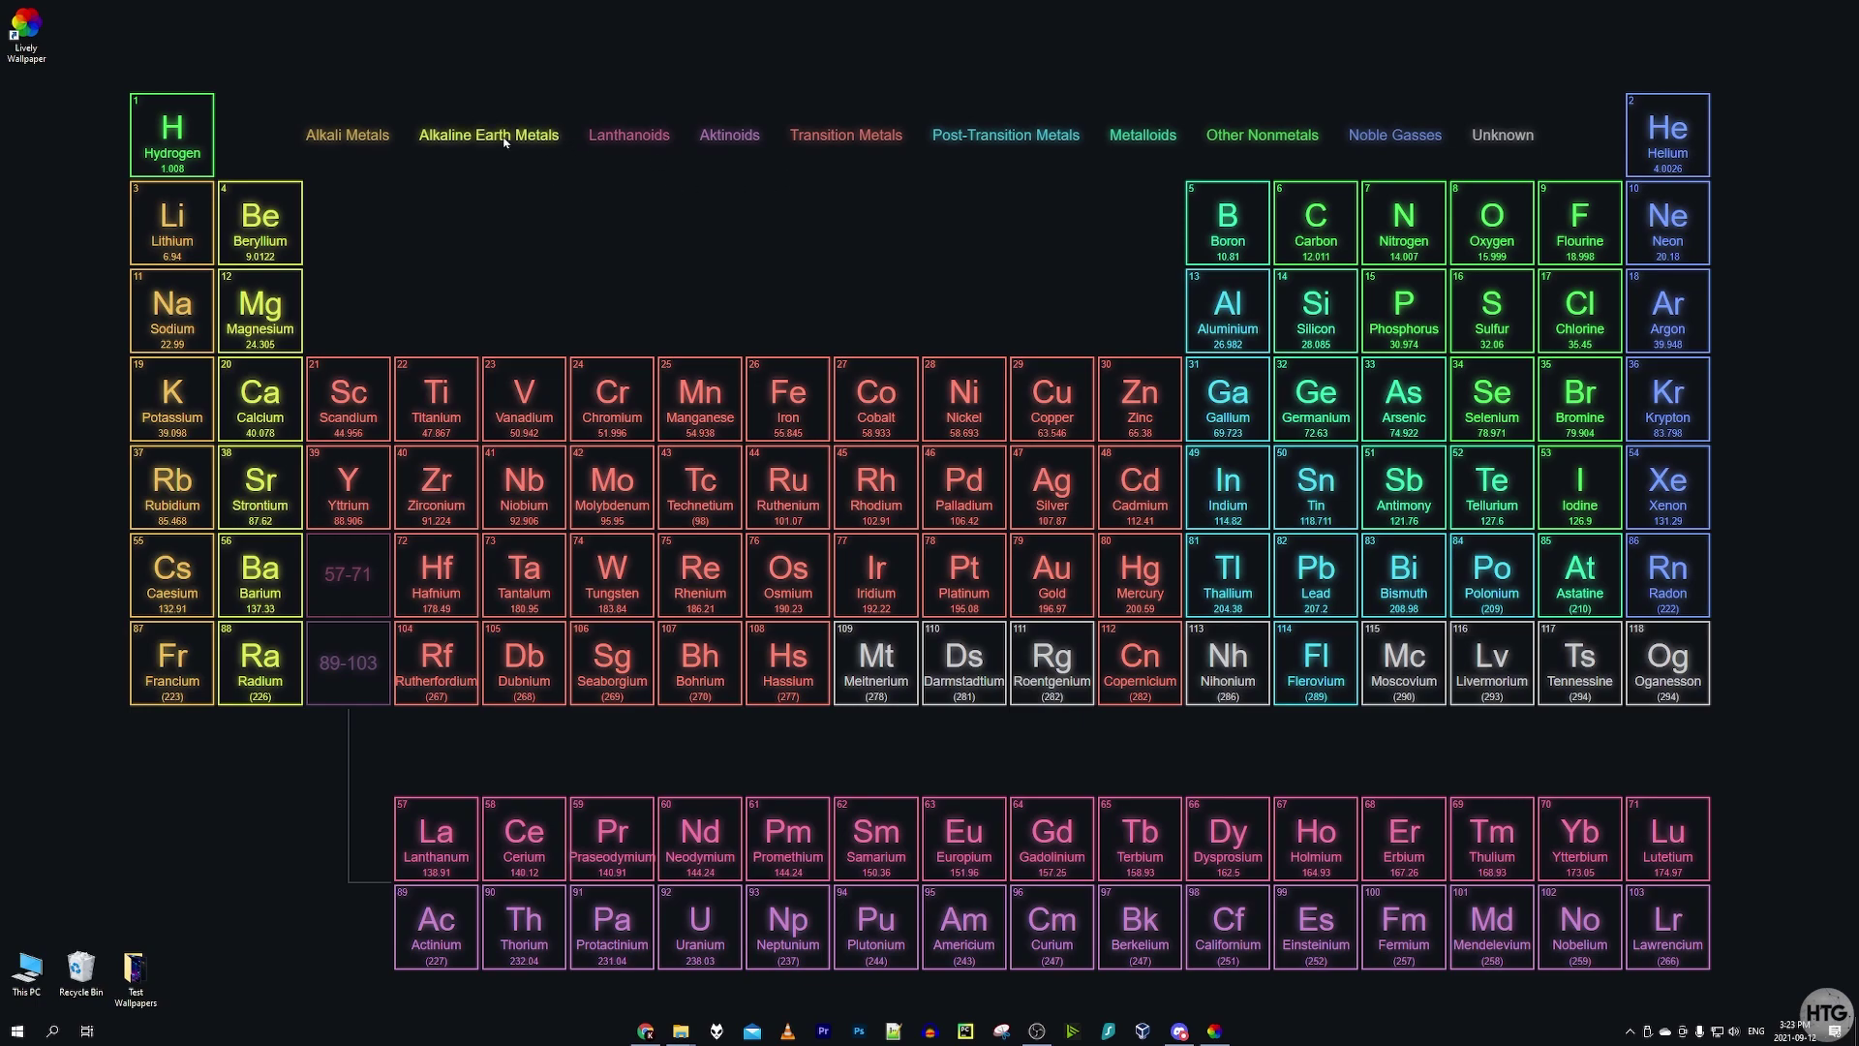
{"action": "mouse_move", "coordinate": [498, 145]}
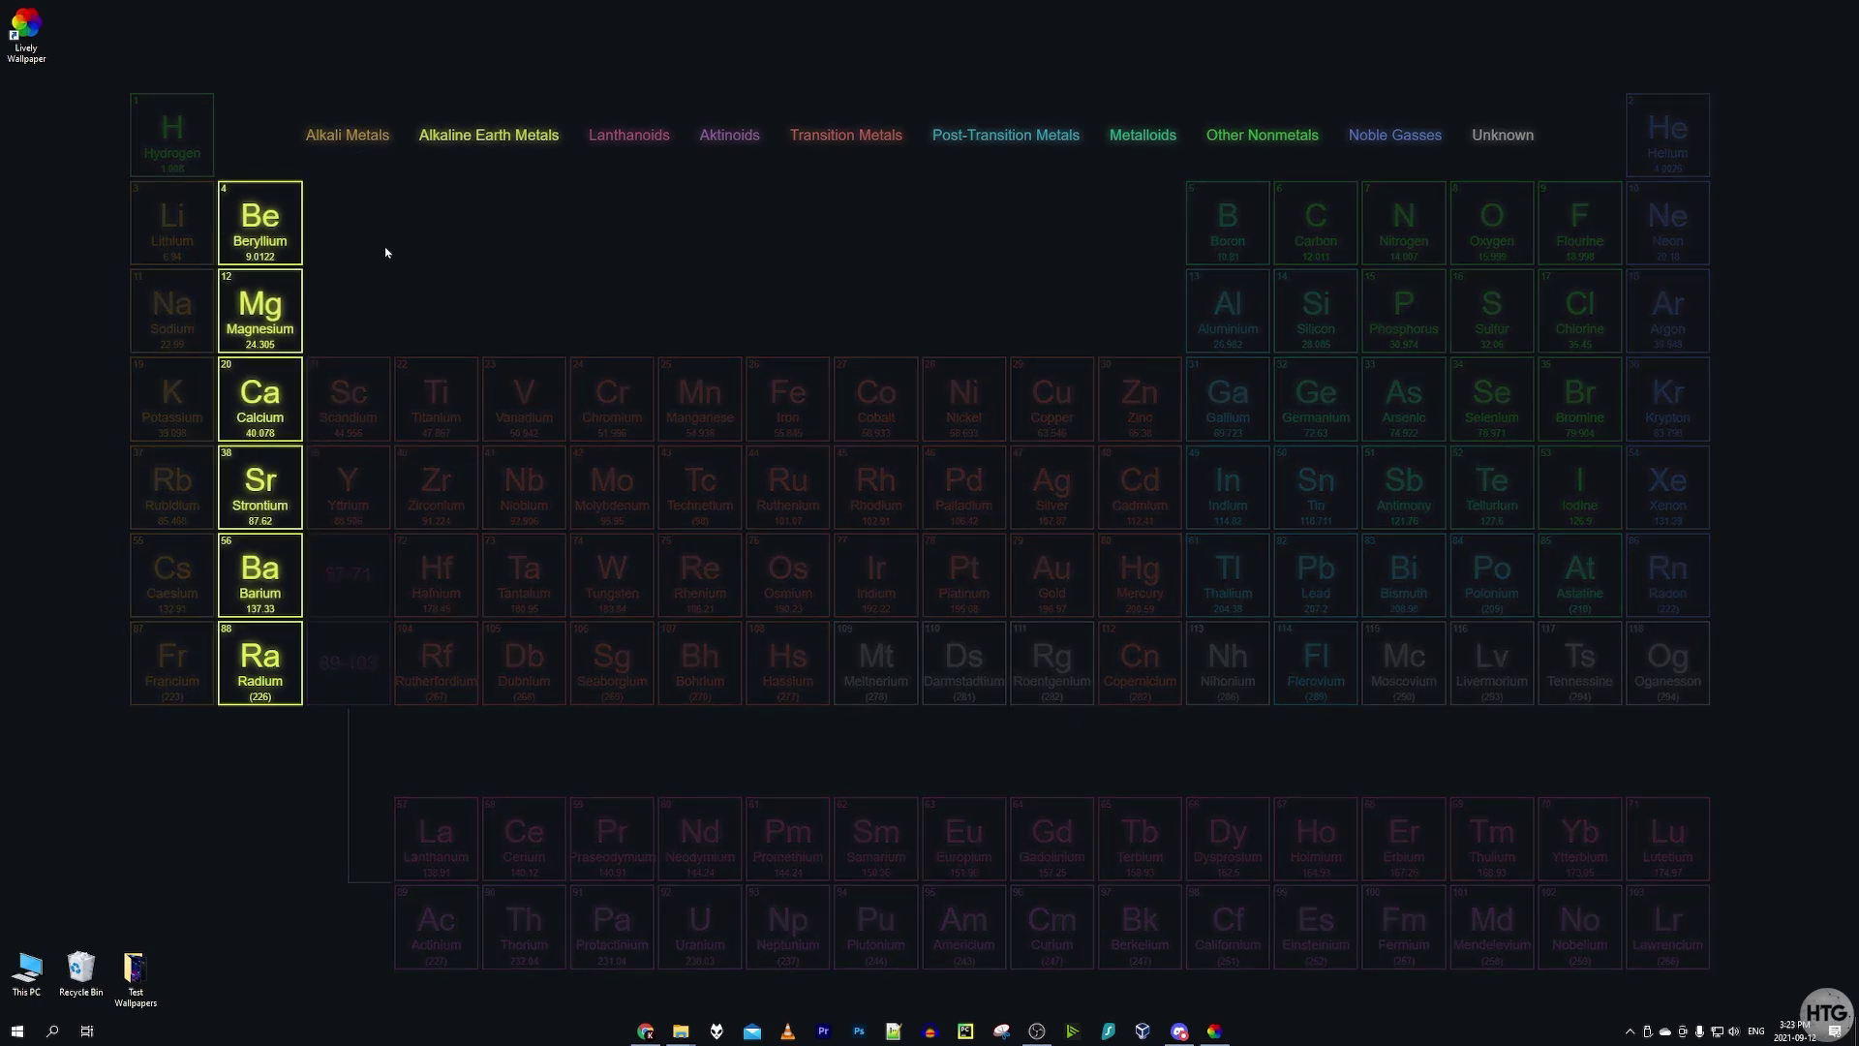
{"action": "left_click", "coordinate": [1214, 1030]}
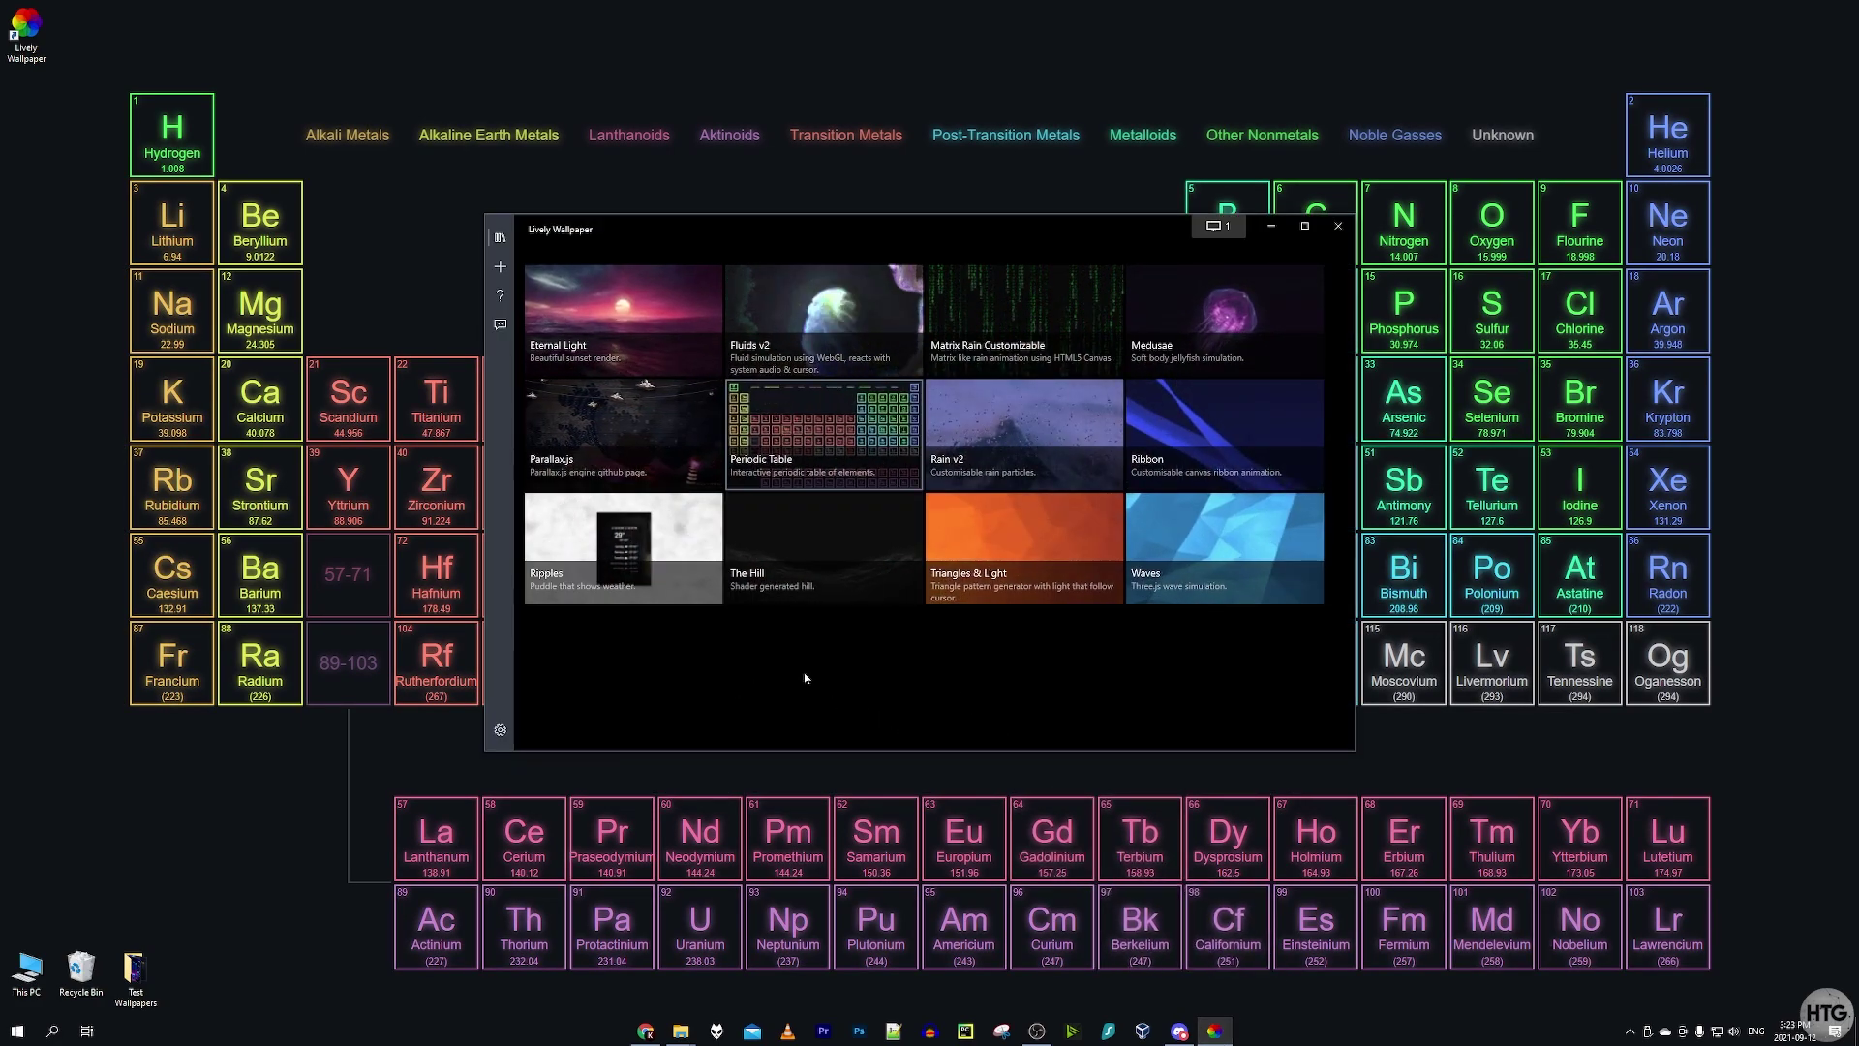
Apply Rain v2, view it on the desktop, then reopen the library and bring up Rain v2's options.
{"action": "left_click", "coordinate": [1062, 463]}
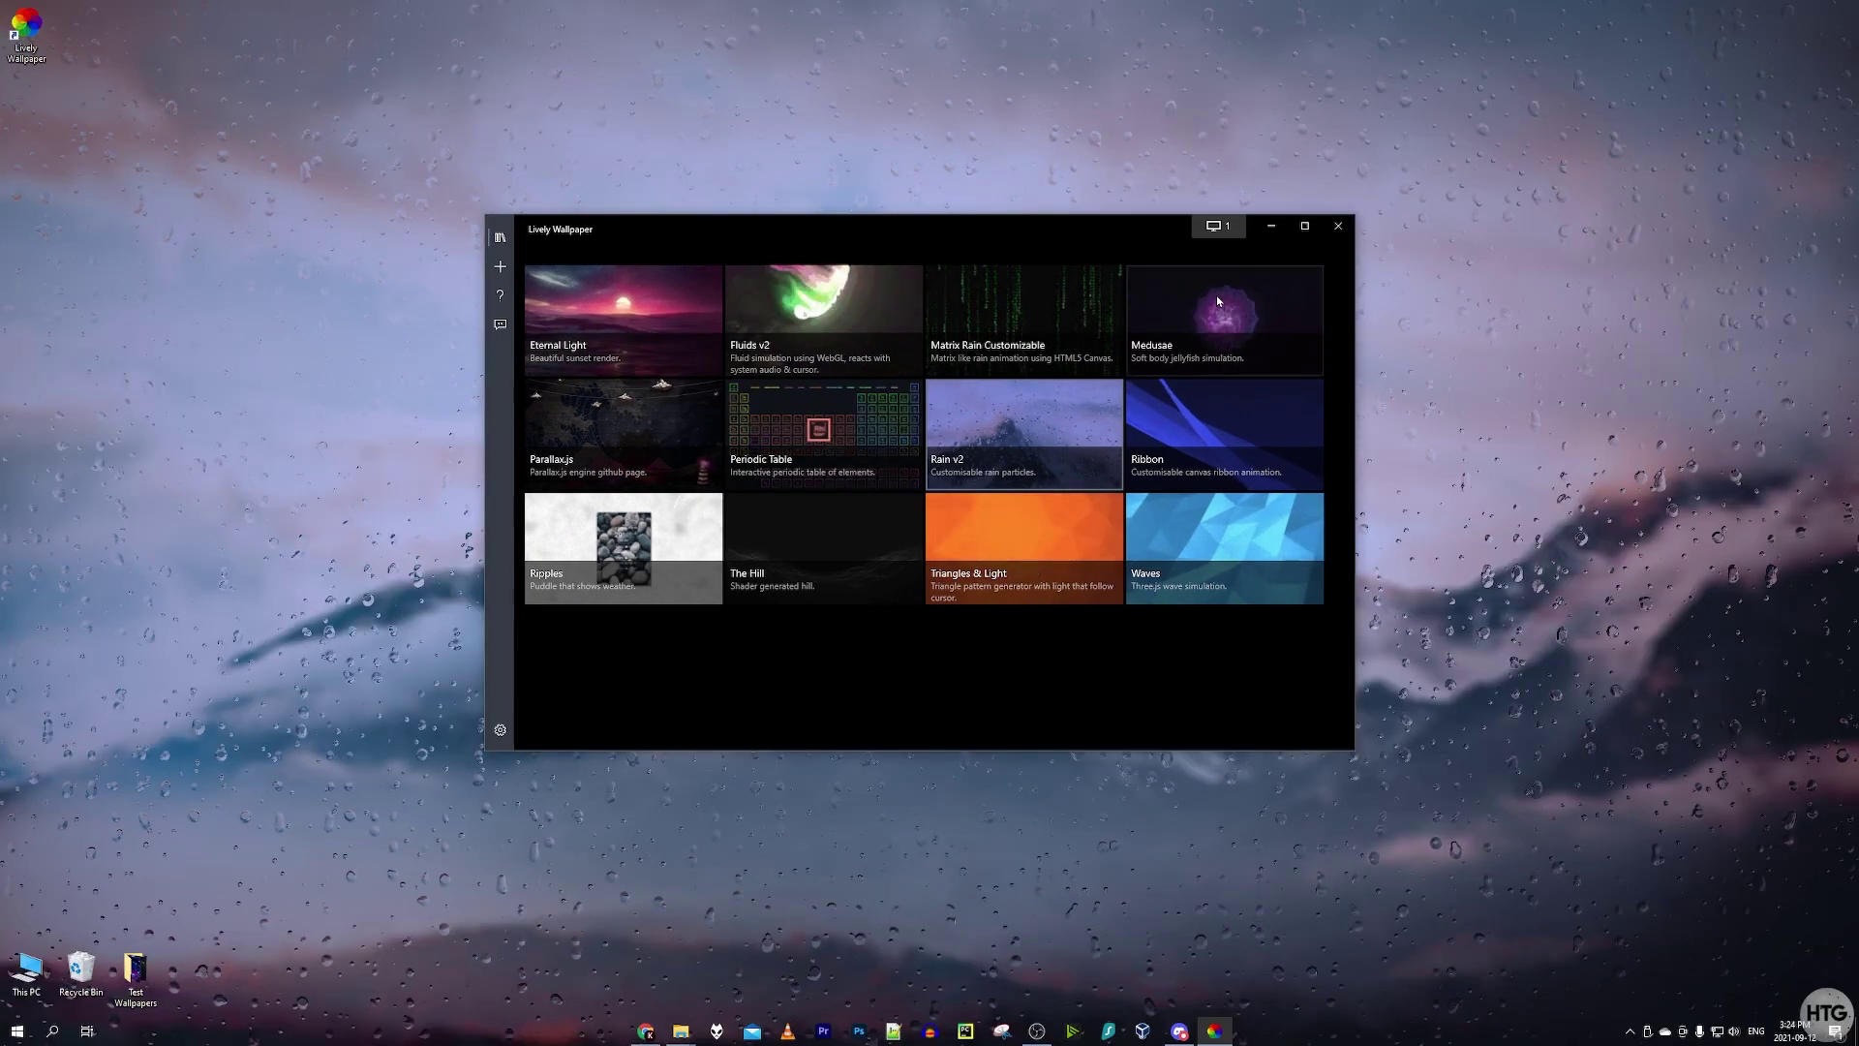
{"action": "left_click", "coordinate": [1271, 226]}
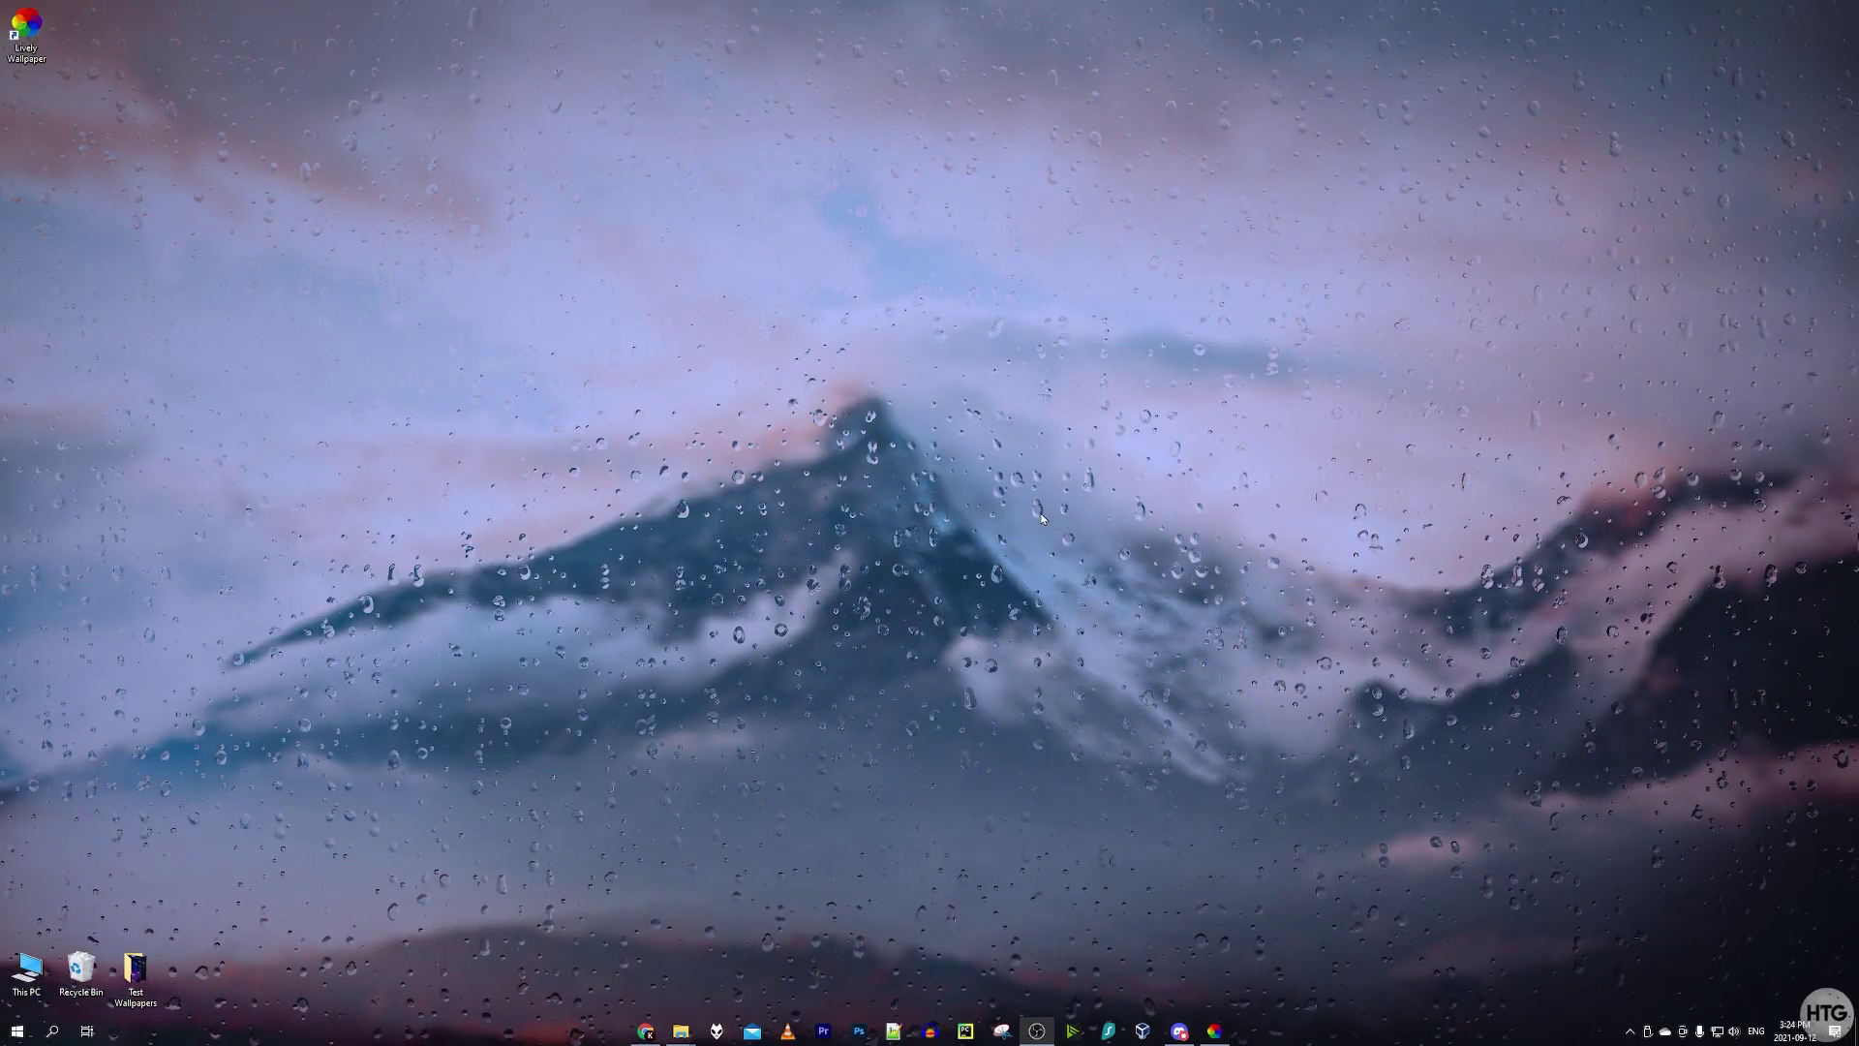
{"action": "left_click_drag", "start_coordinate": [416, 122], "coordinate": [1005, 590]}
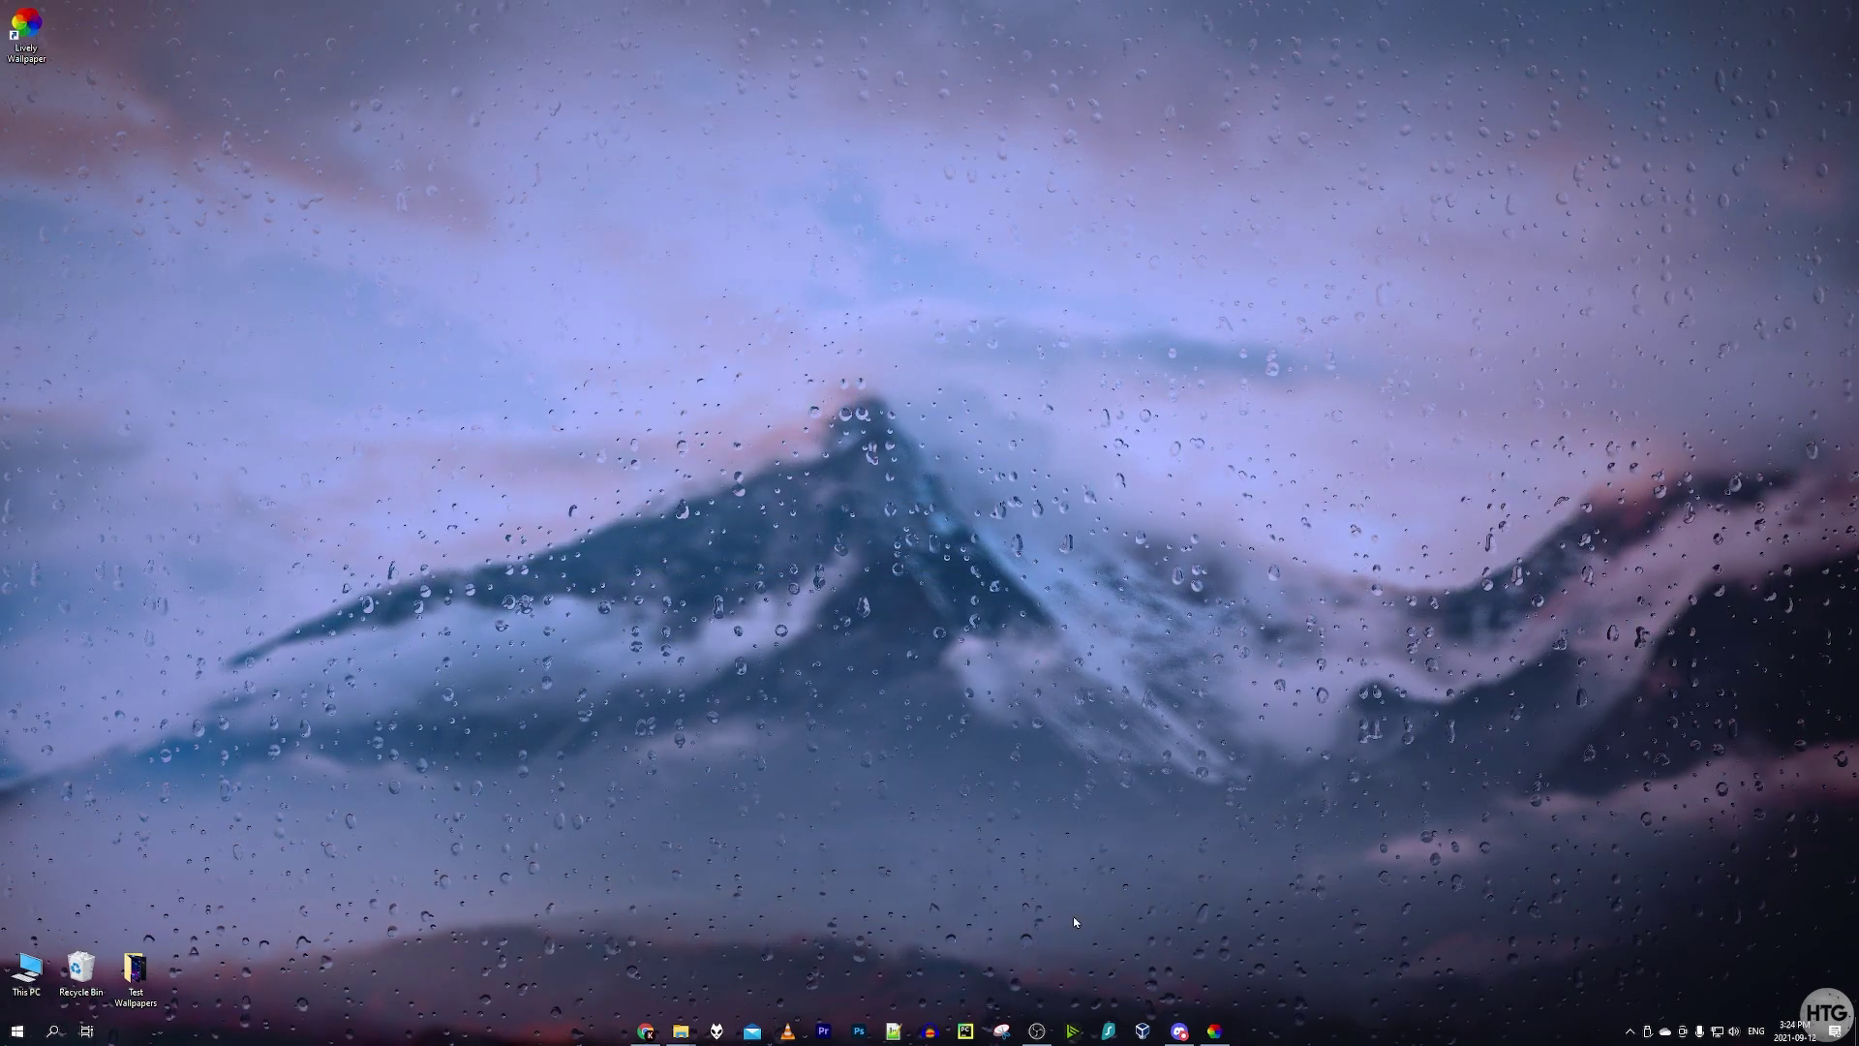
{"action": "left_click", "coordinate": [1217, 1032]}
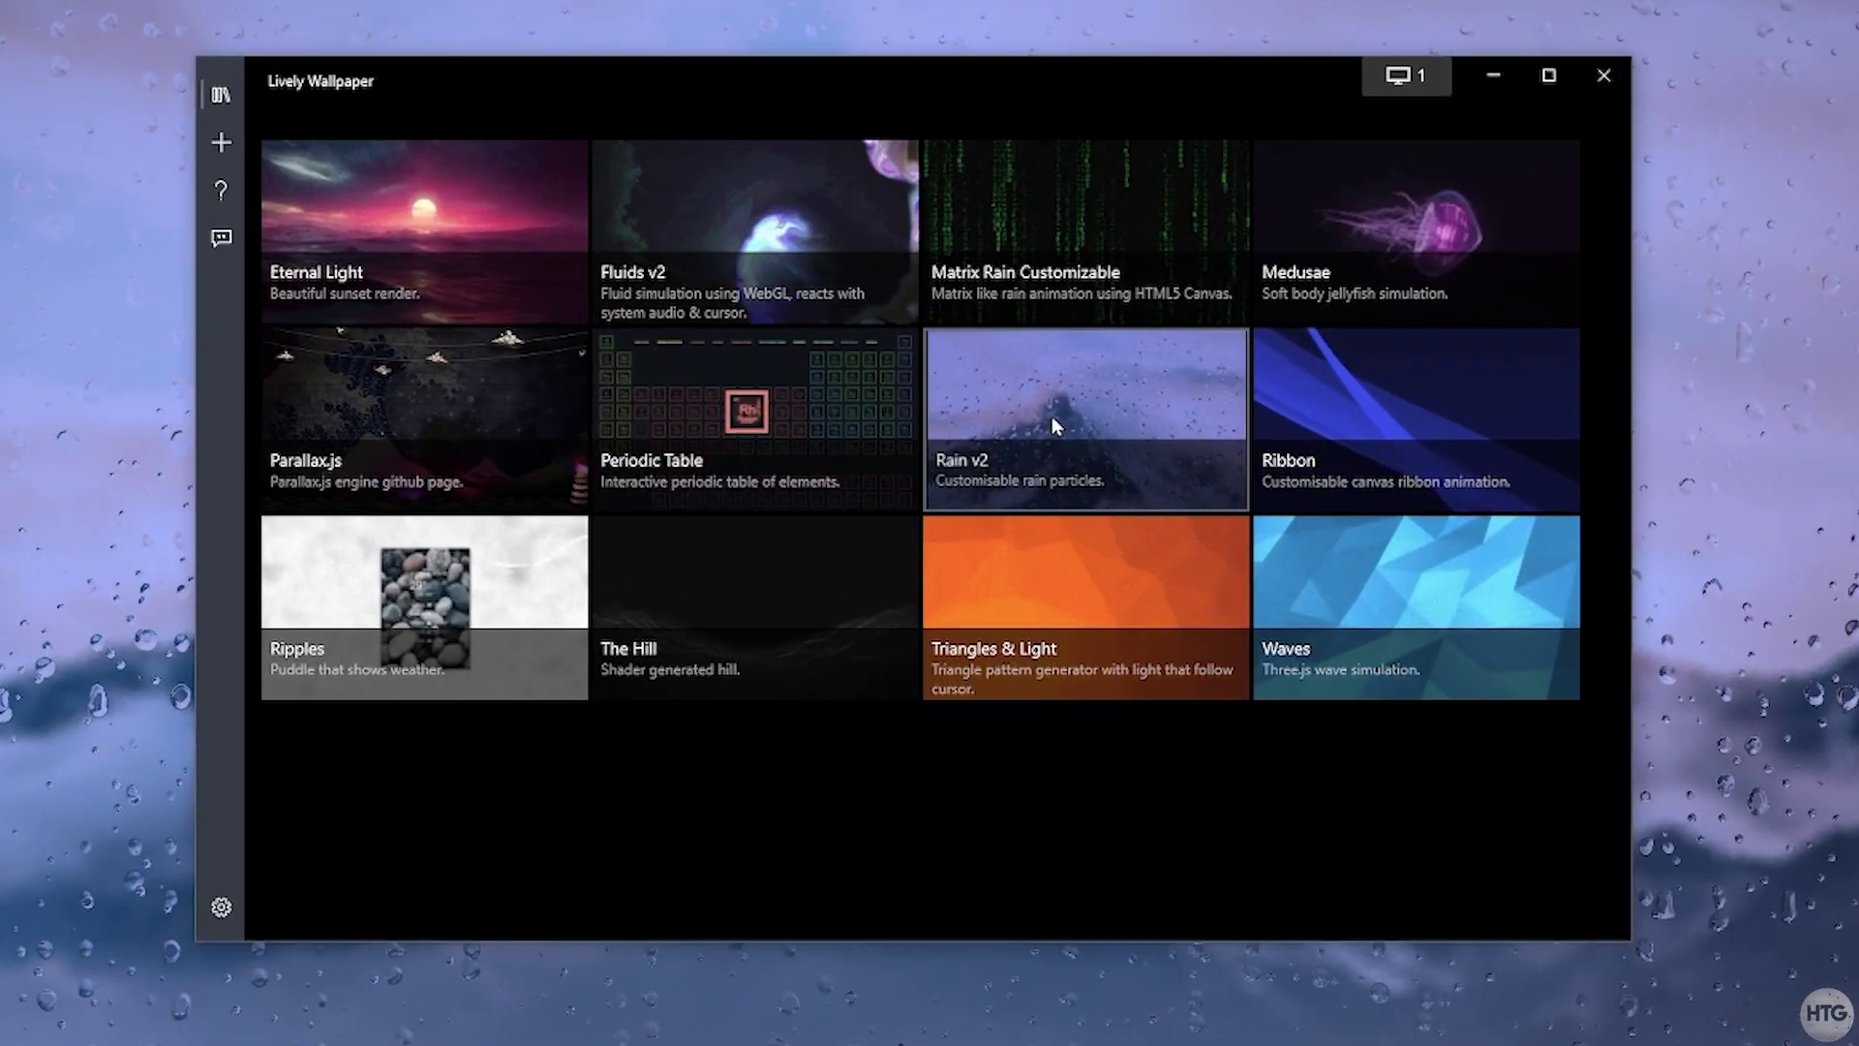
{"action": "right_click", "coordinate": [1003, 434]}
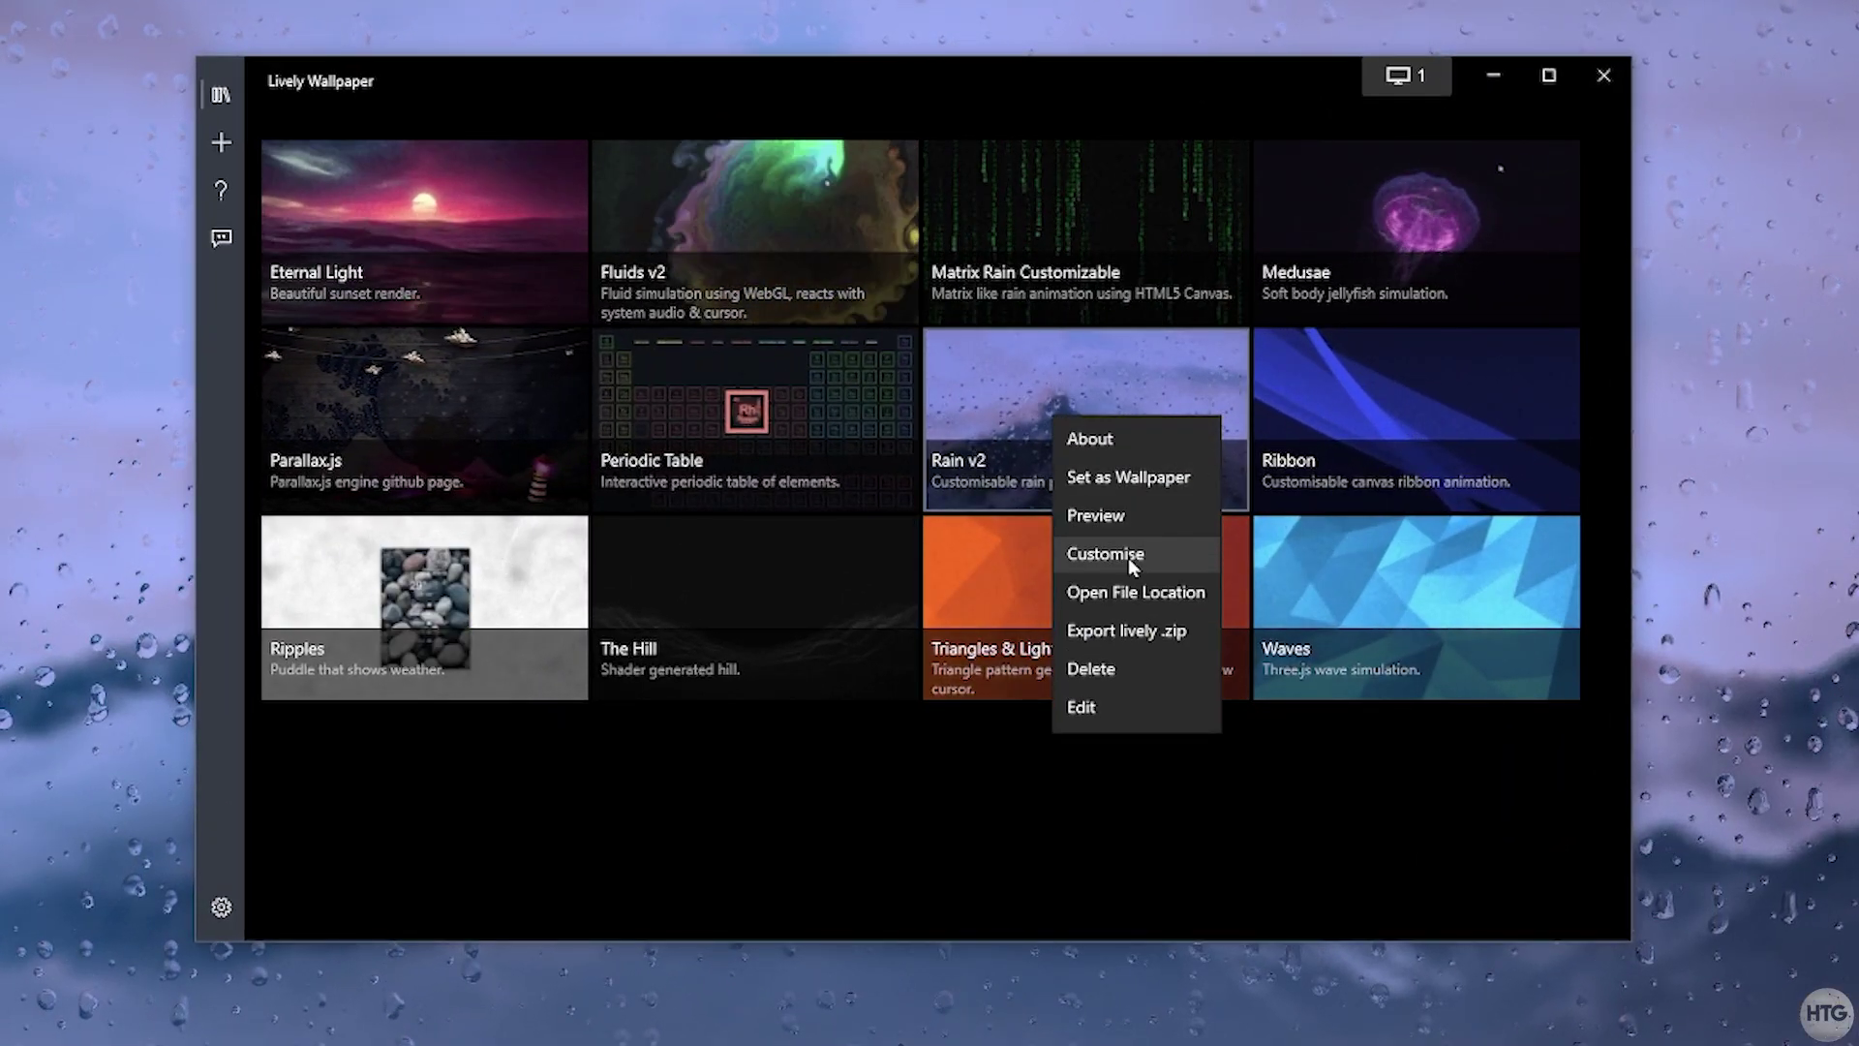
Set Rain v2's background image to the trees-landscape forest picture.
{"action": "left_click", "coordinate": [1043, 519]}
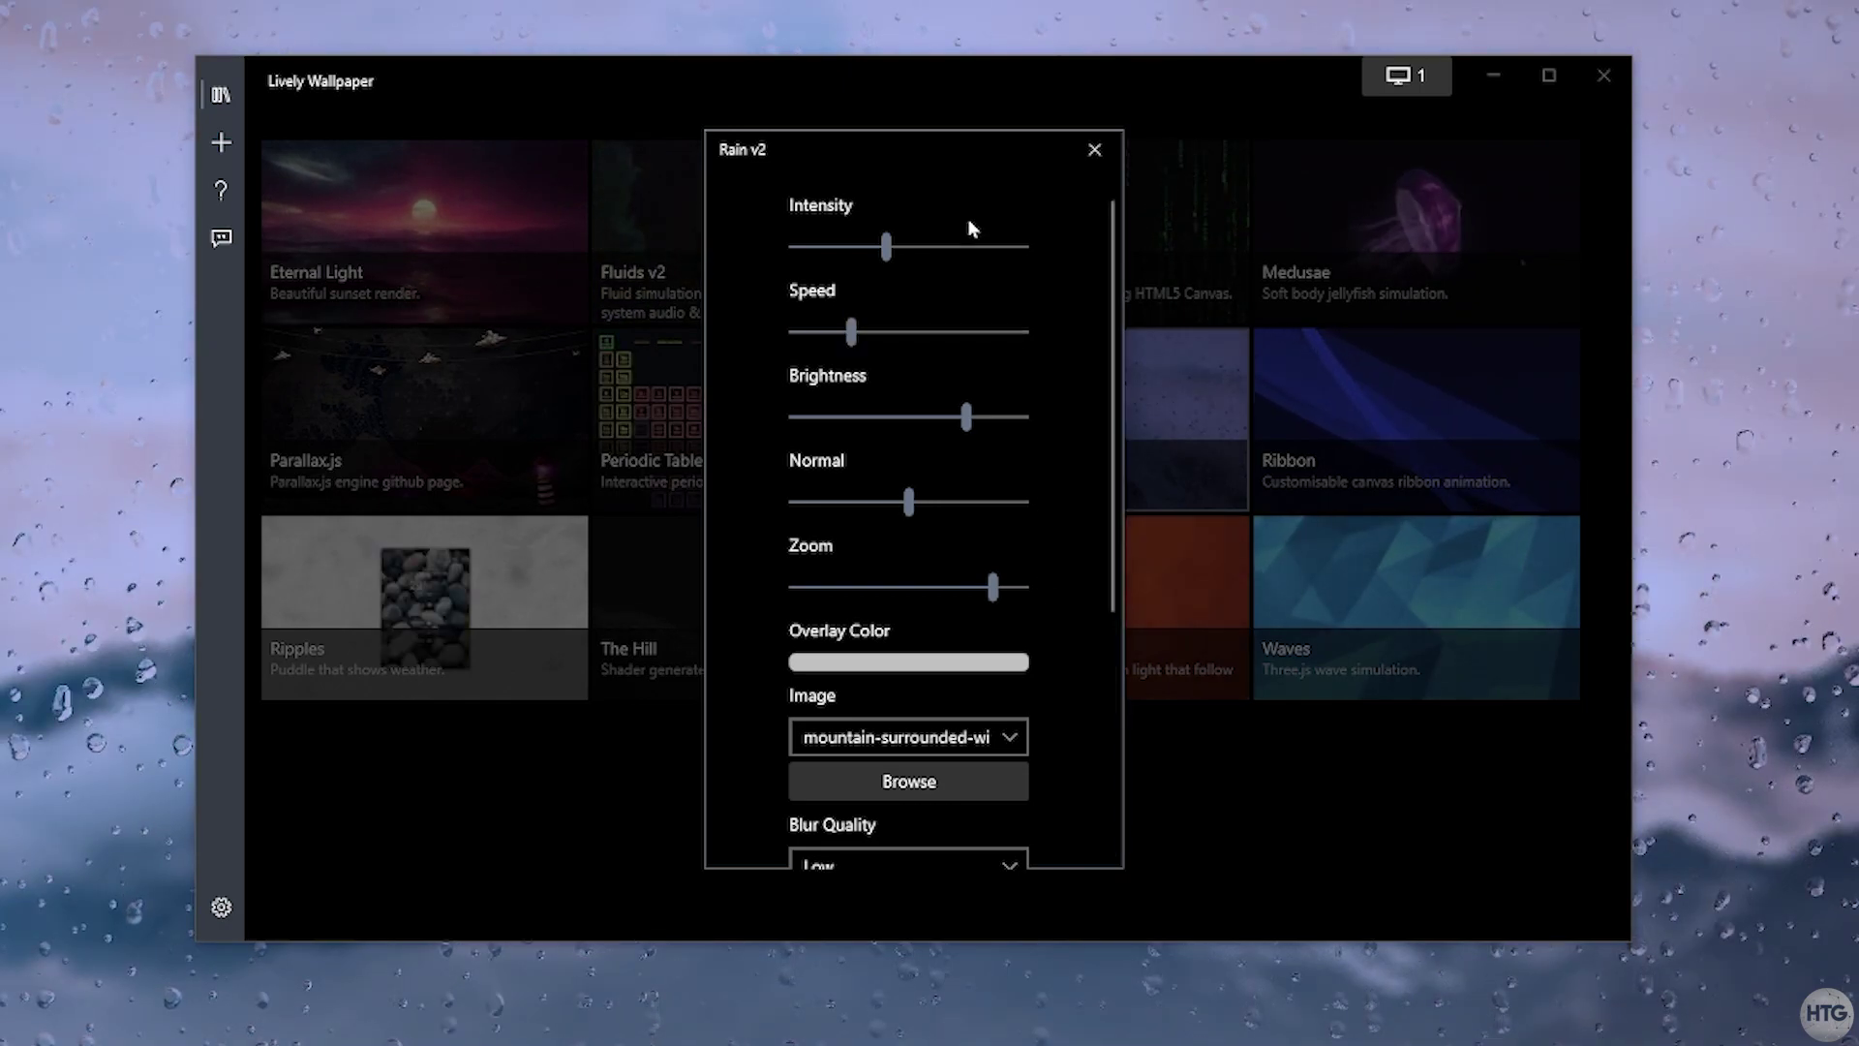
{"action": "left_click", "coordinate": [893, 783]}
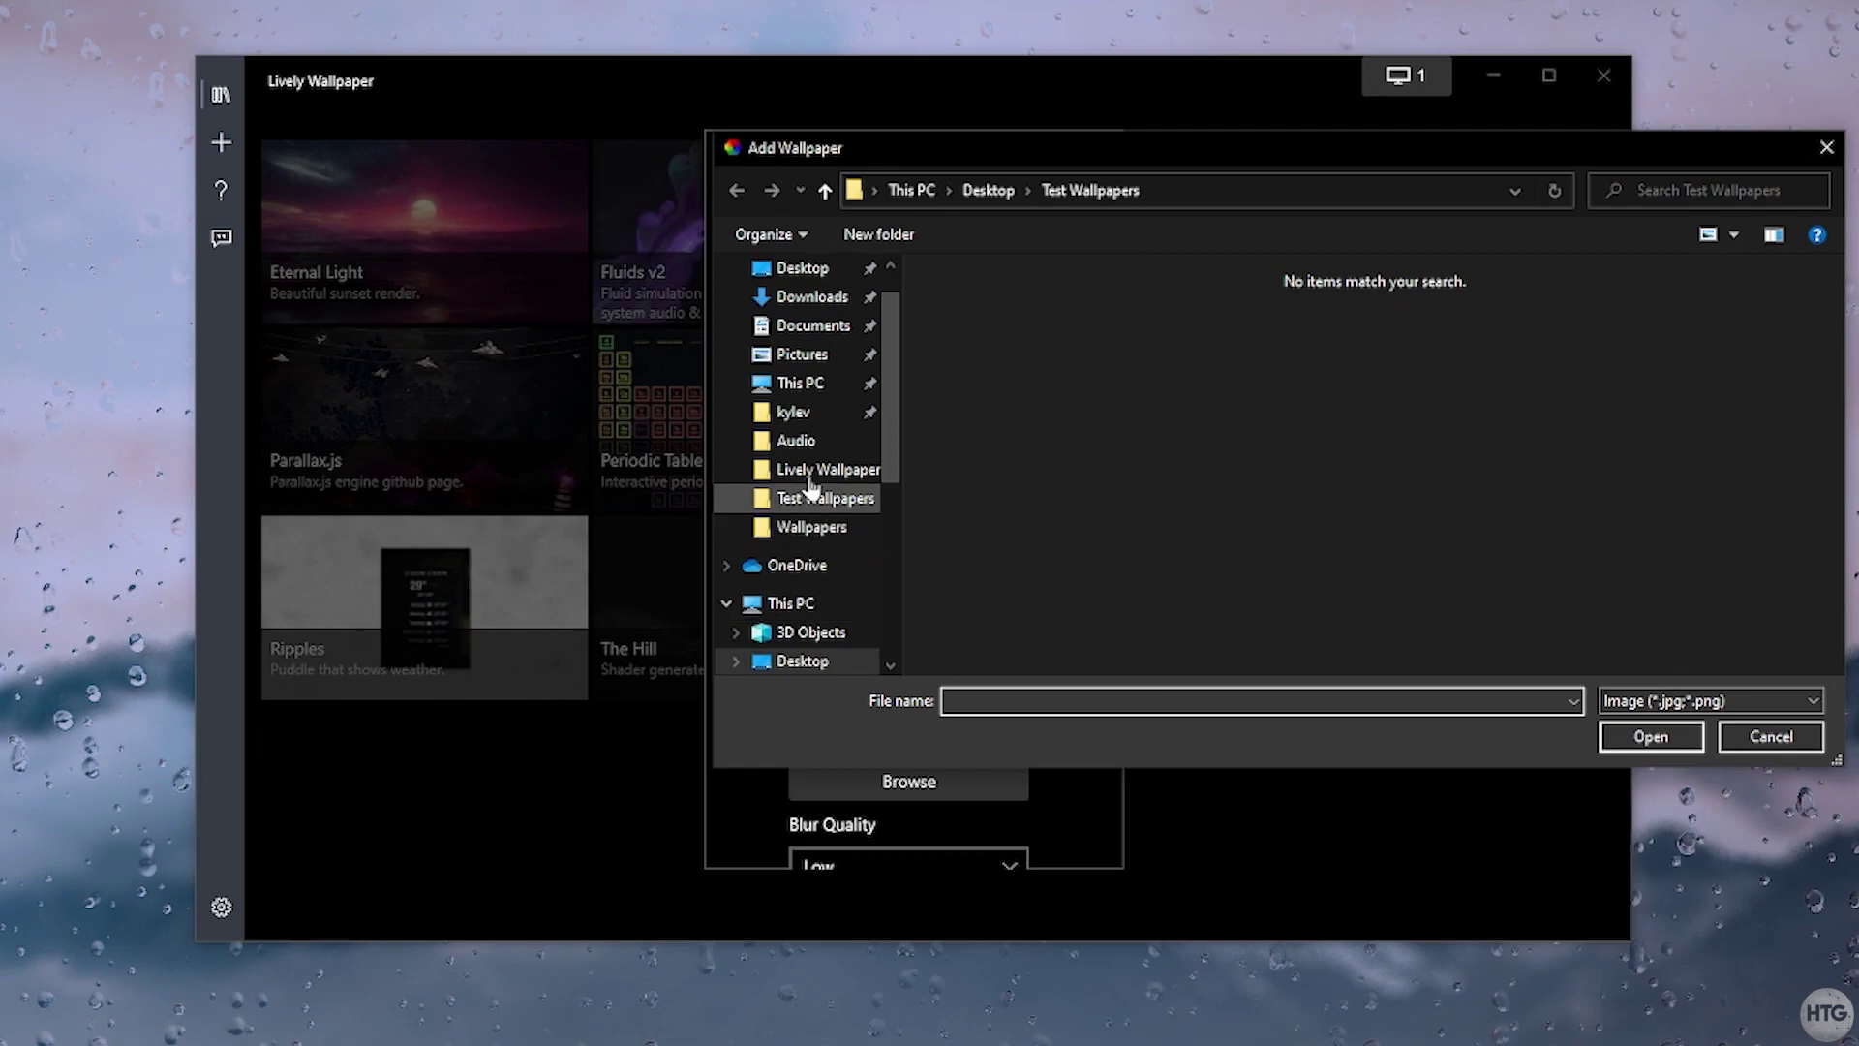
{"action": "left_click", "coordinate": [811, 527]}
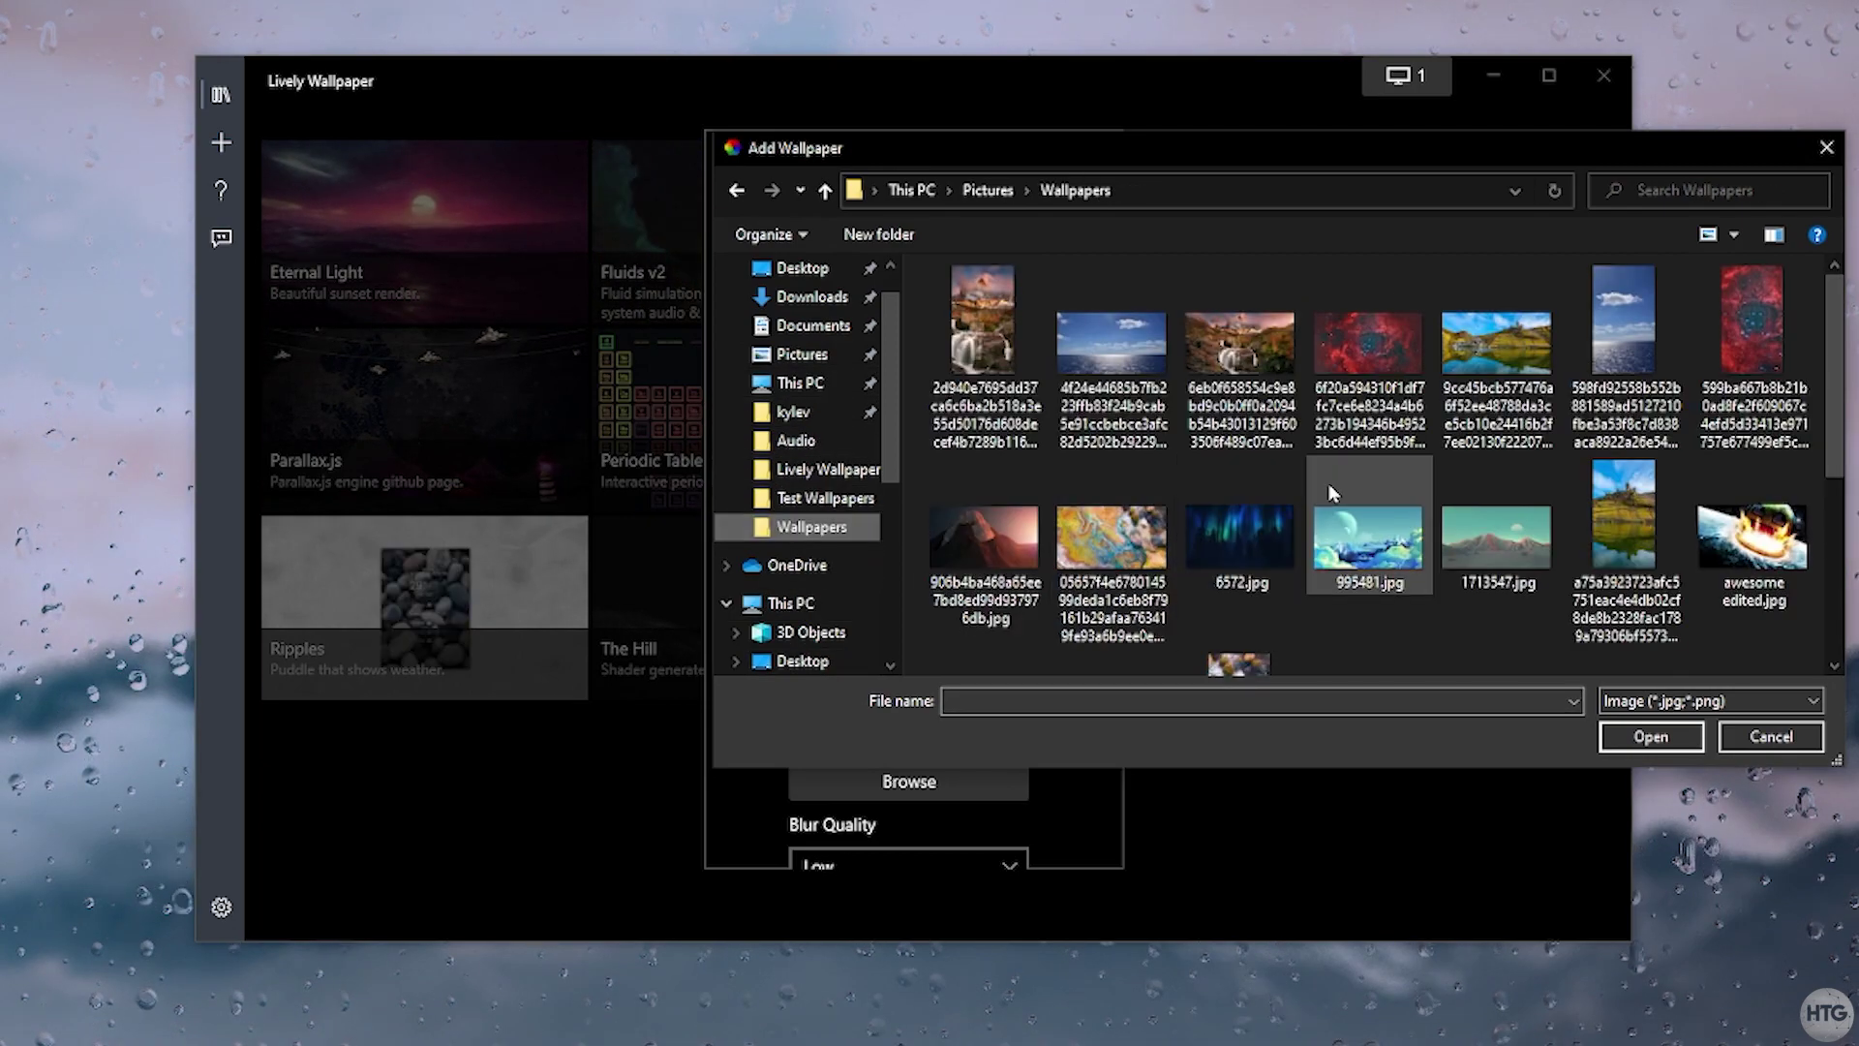
{"action": "scroll", "coordinate": [1317, 487], "scroll_direction": "down", "scroll_amount": 3}
{"action": "double_click", "coordinate": [1268, 592]}
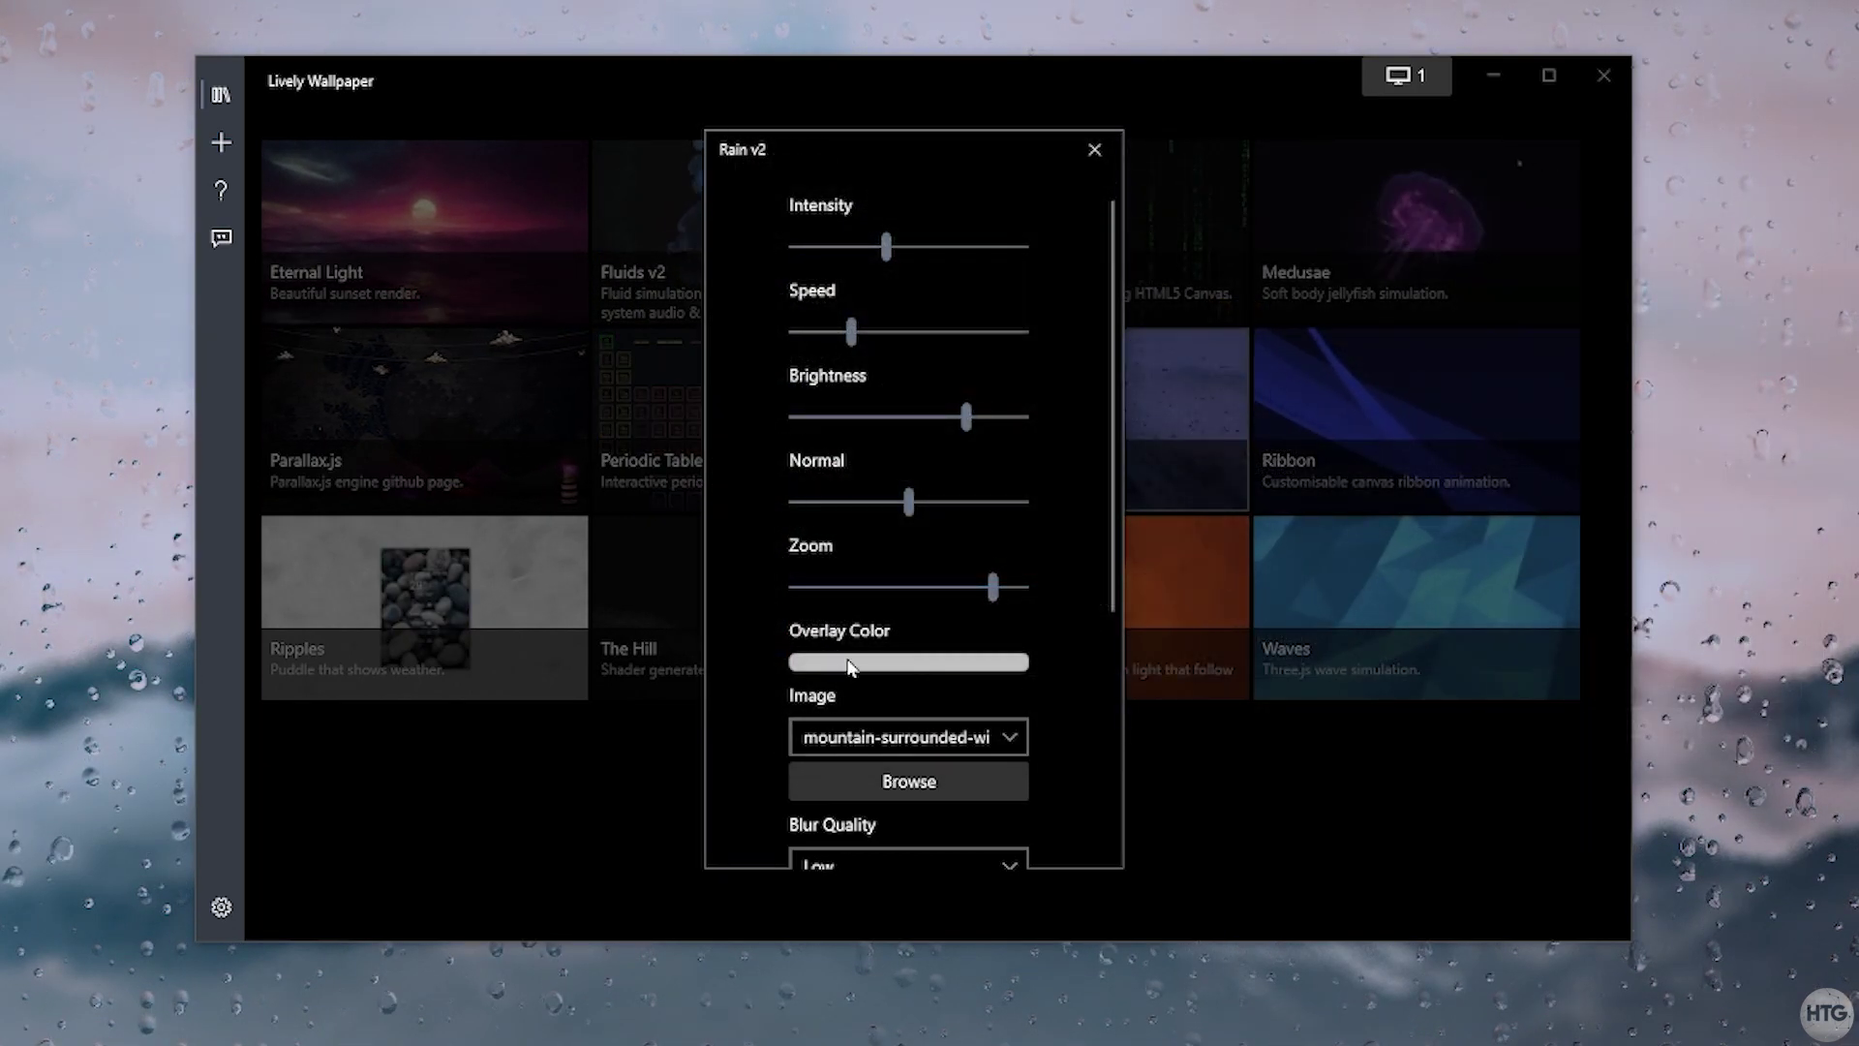
{"action": "left_click", "coordinate": [859, 736]}
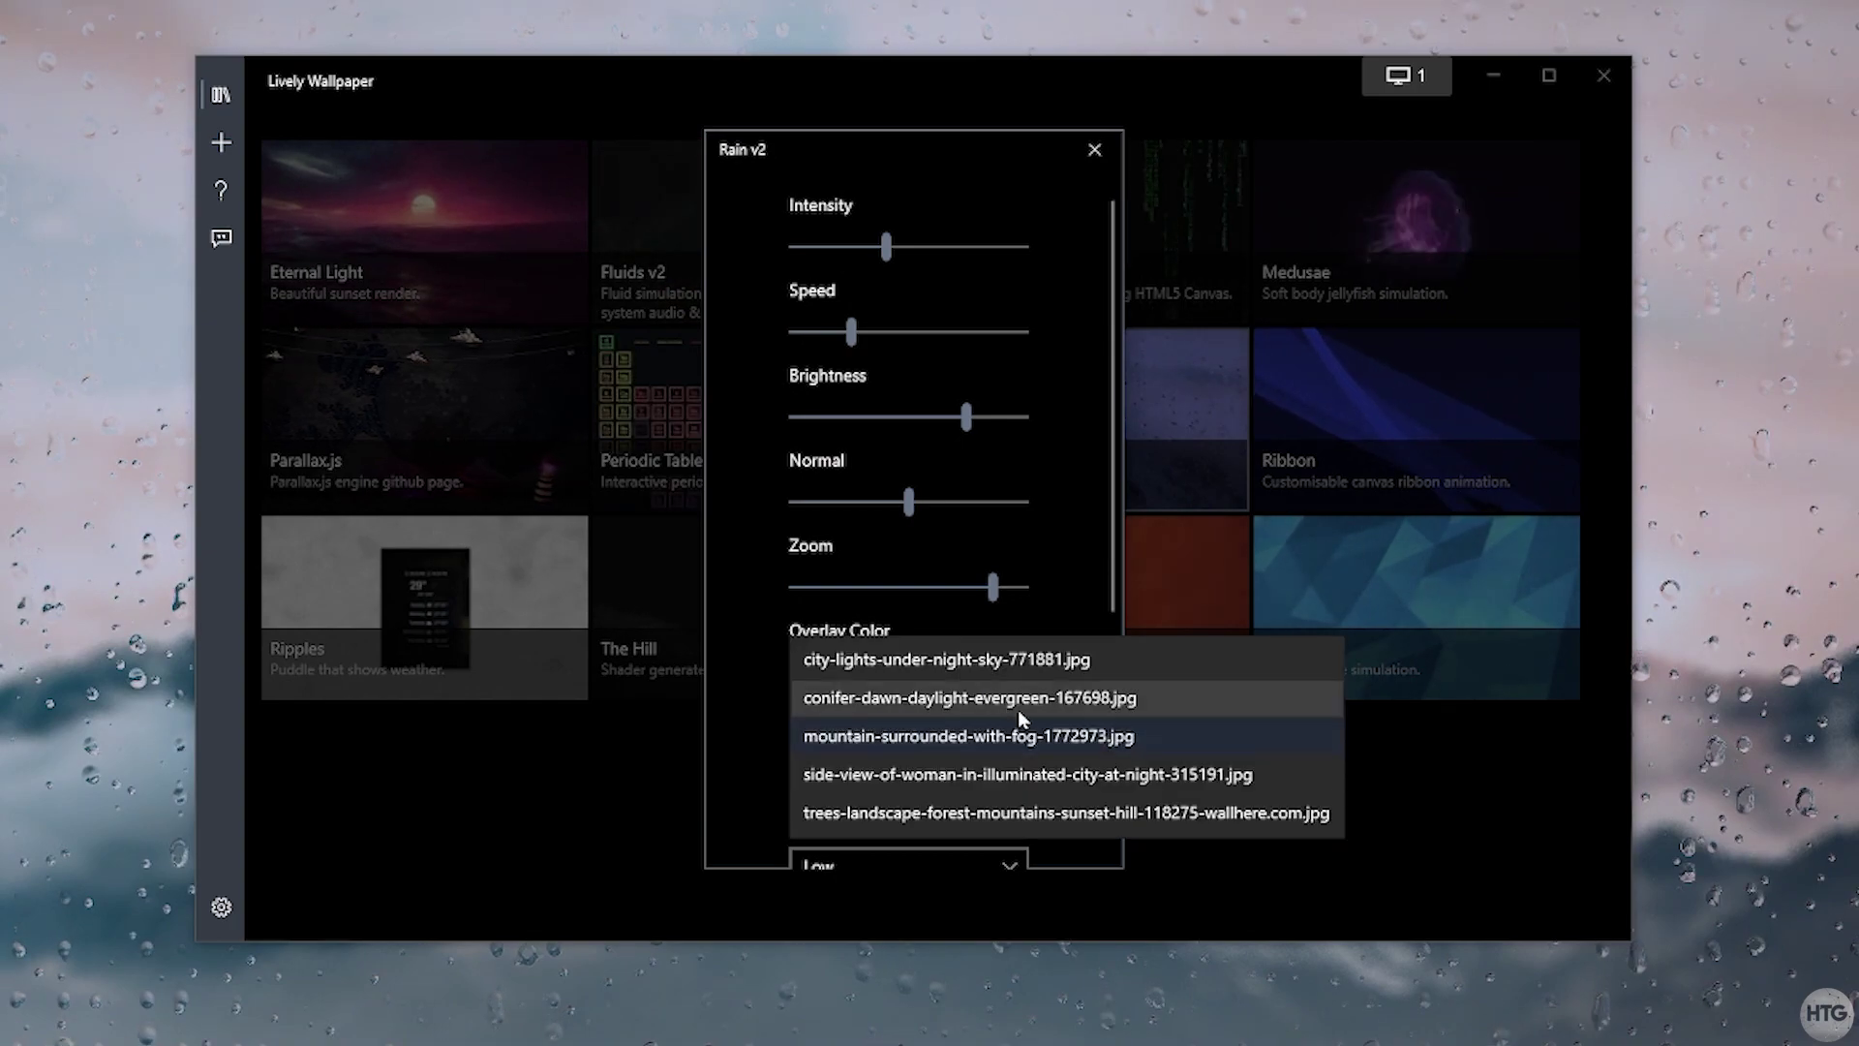
{"action": "left_click", "coordinate": [946, 815]}
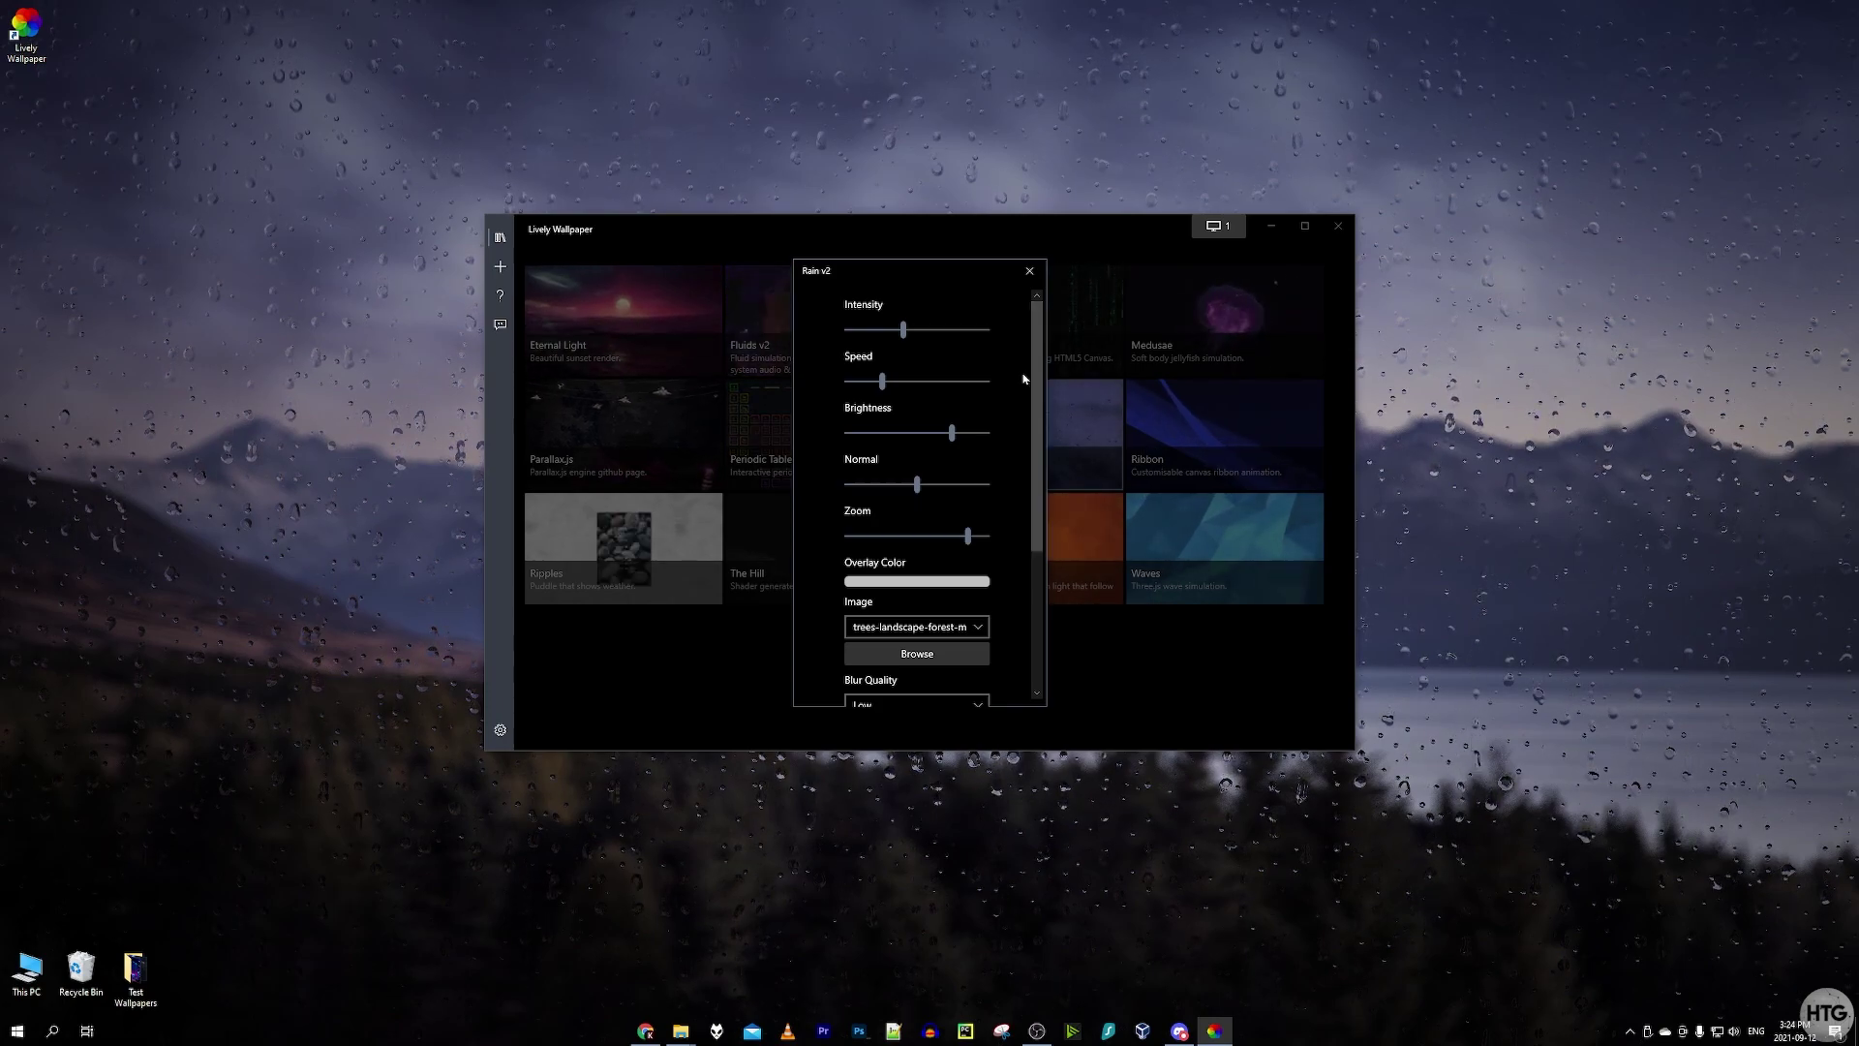
Adjust Rain v2's Intensity and Speed, raise Normal to about 68, lower Zoom to 188, then close.
{"action": "mouse_move", "coordinate": [908, 332]}
{"action": "left_mouse_down"}
{"action": "mouse_move", "coordinate": [978, 333]}
{"action": "mouse_move", "coordinate": [889, 335]}
{"action": "left_mouse_up"}
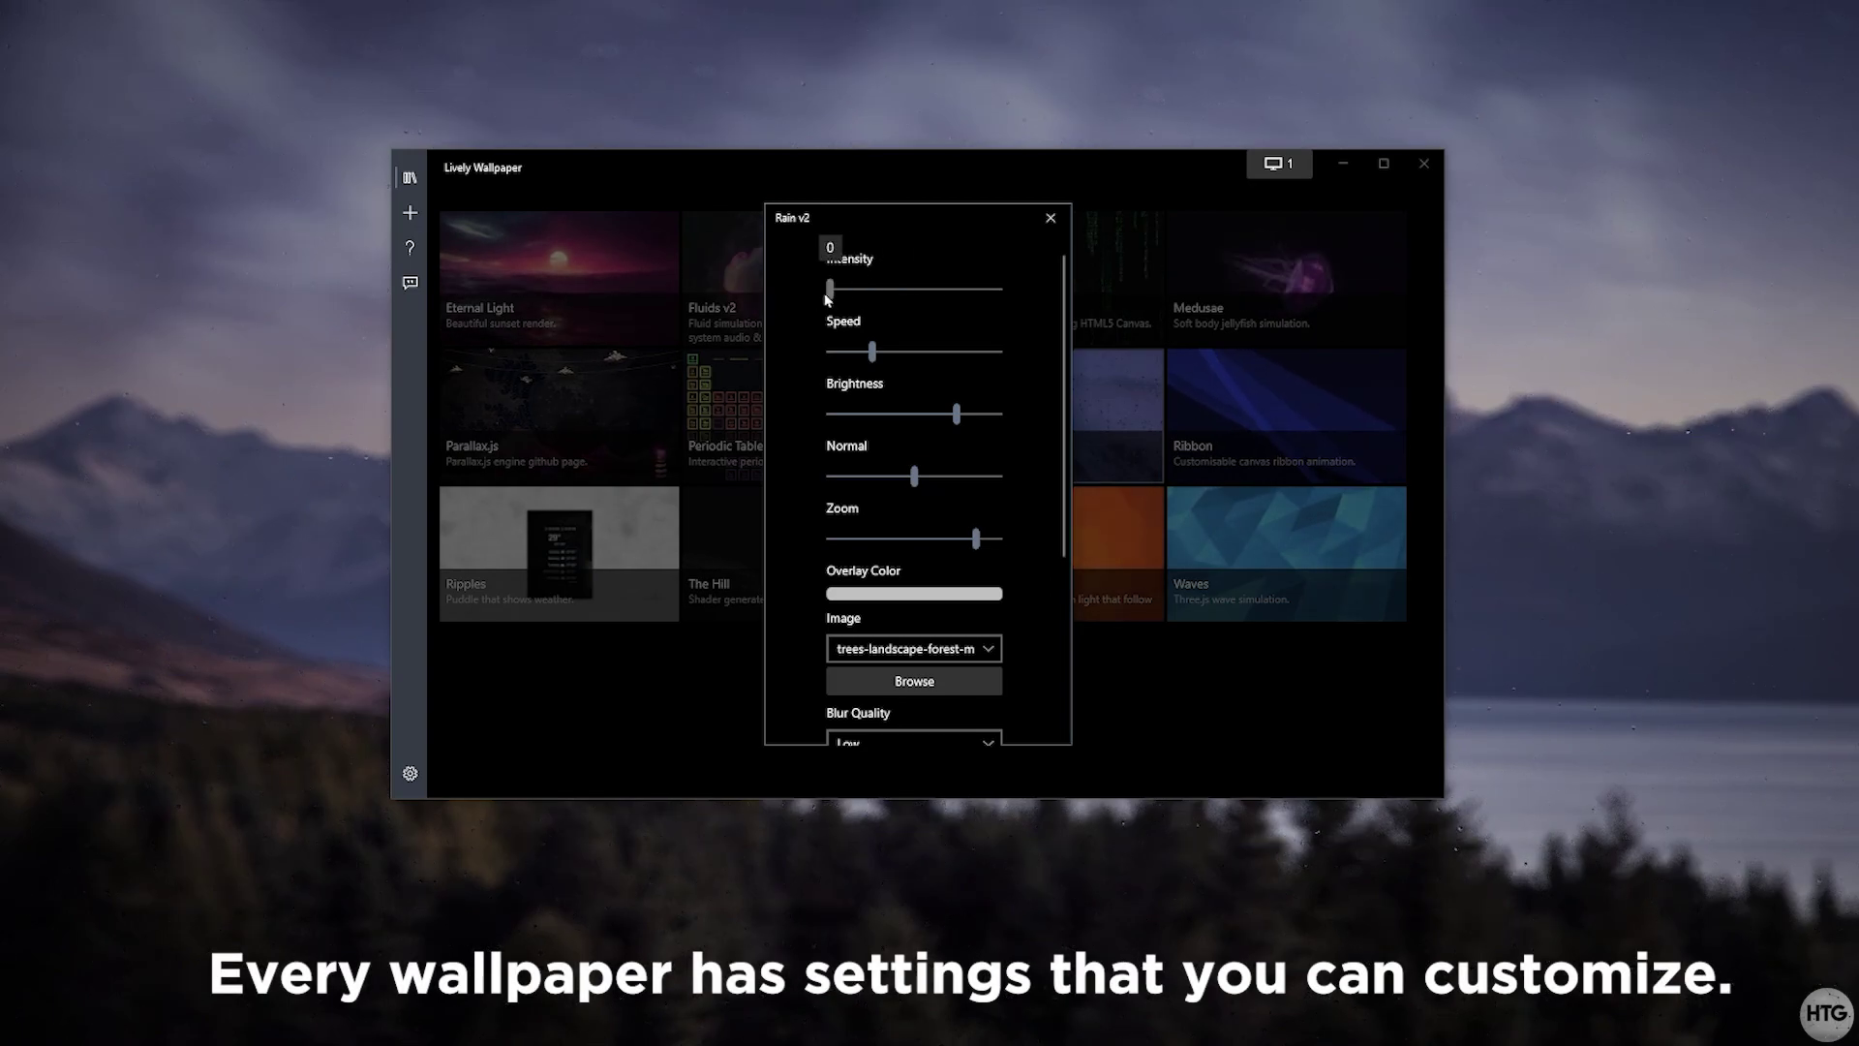
{"action": "left_click_drag", "start_coordinate": [891, 352], "coordinate": [892, 355]}
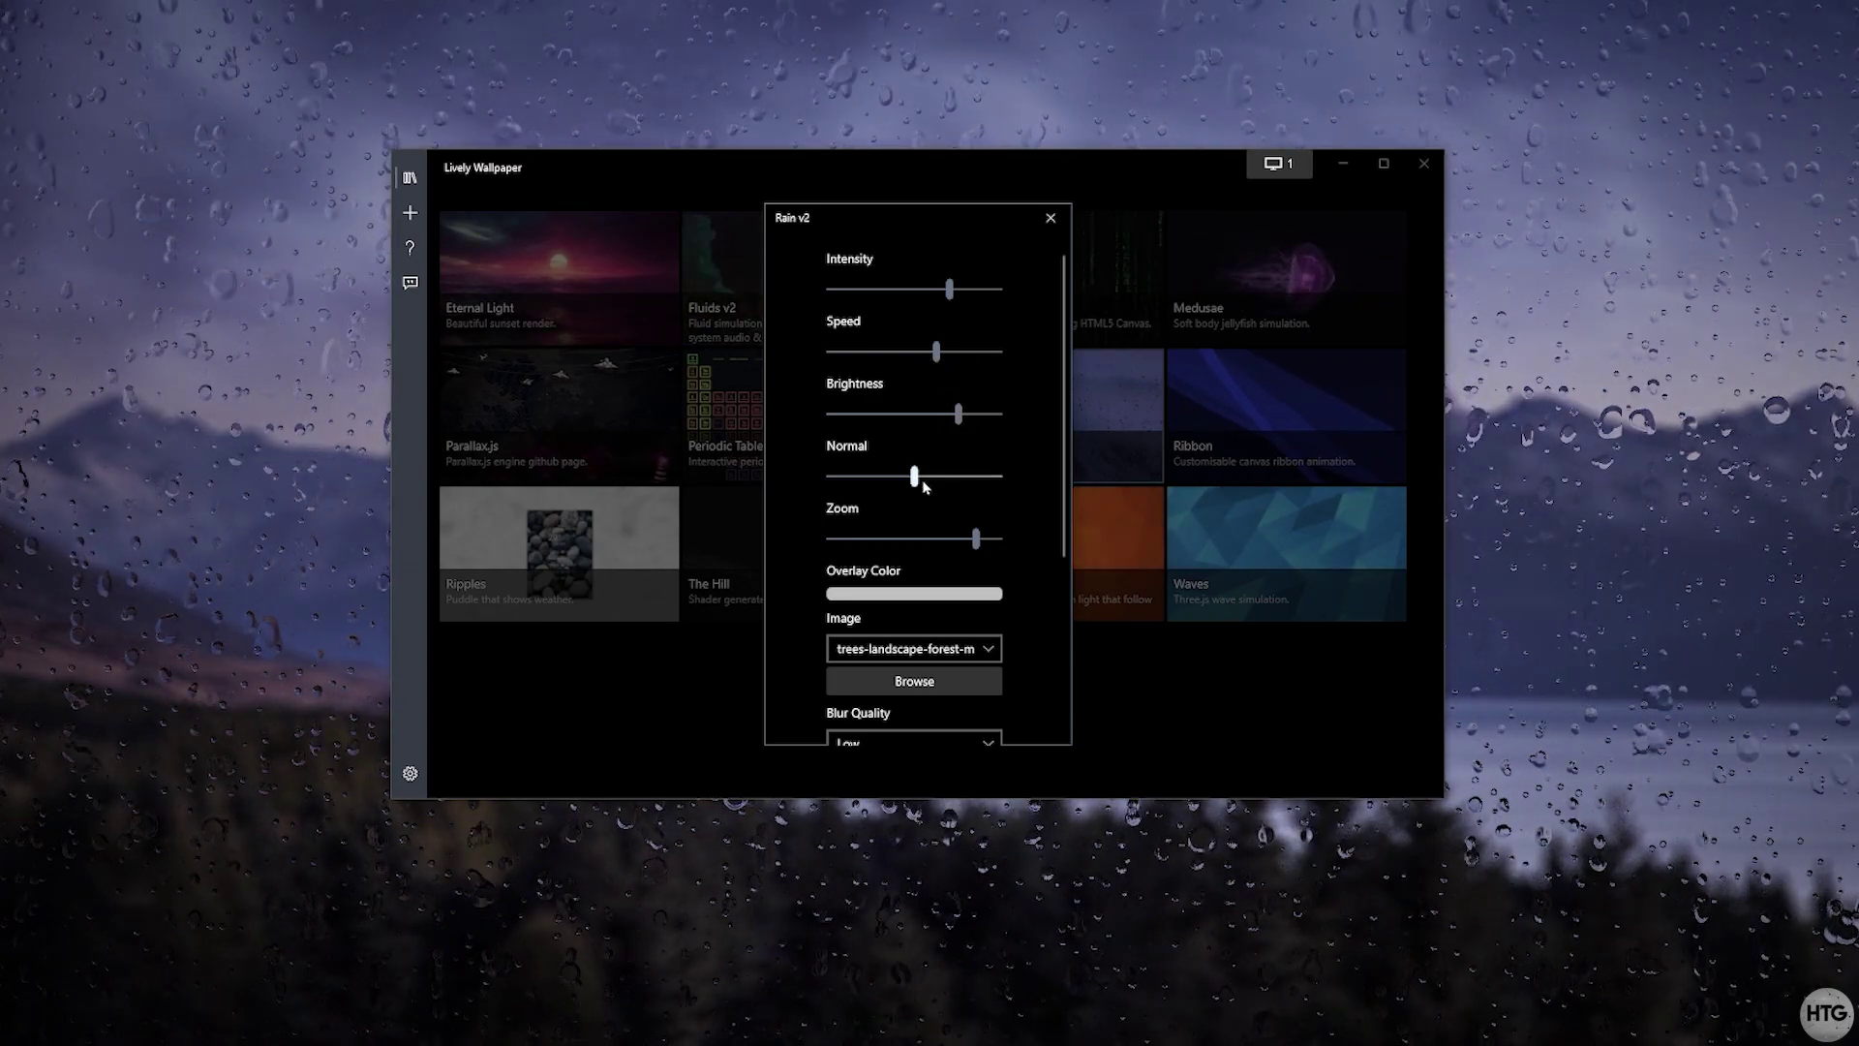
{"action": "left_click_drag", "start_coordinate": [903, 481], "coordinate": [939, 486]}
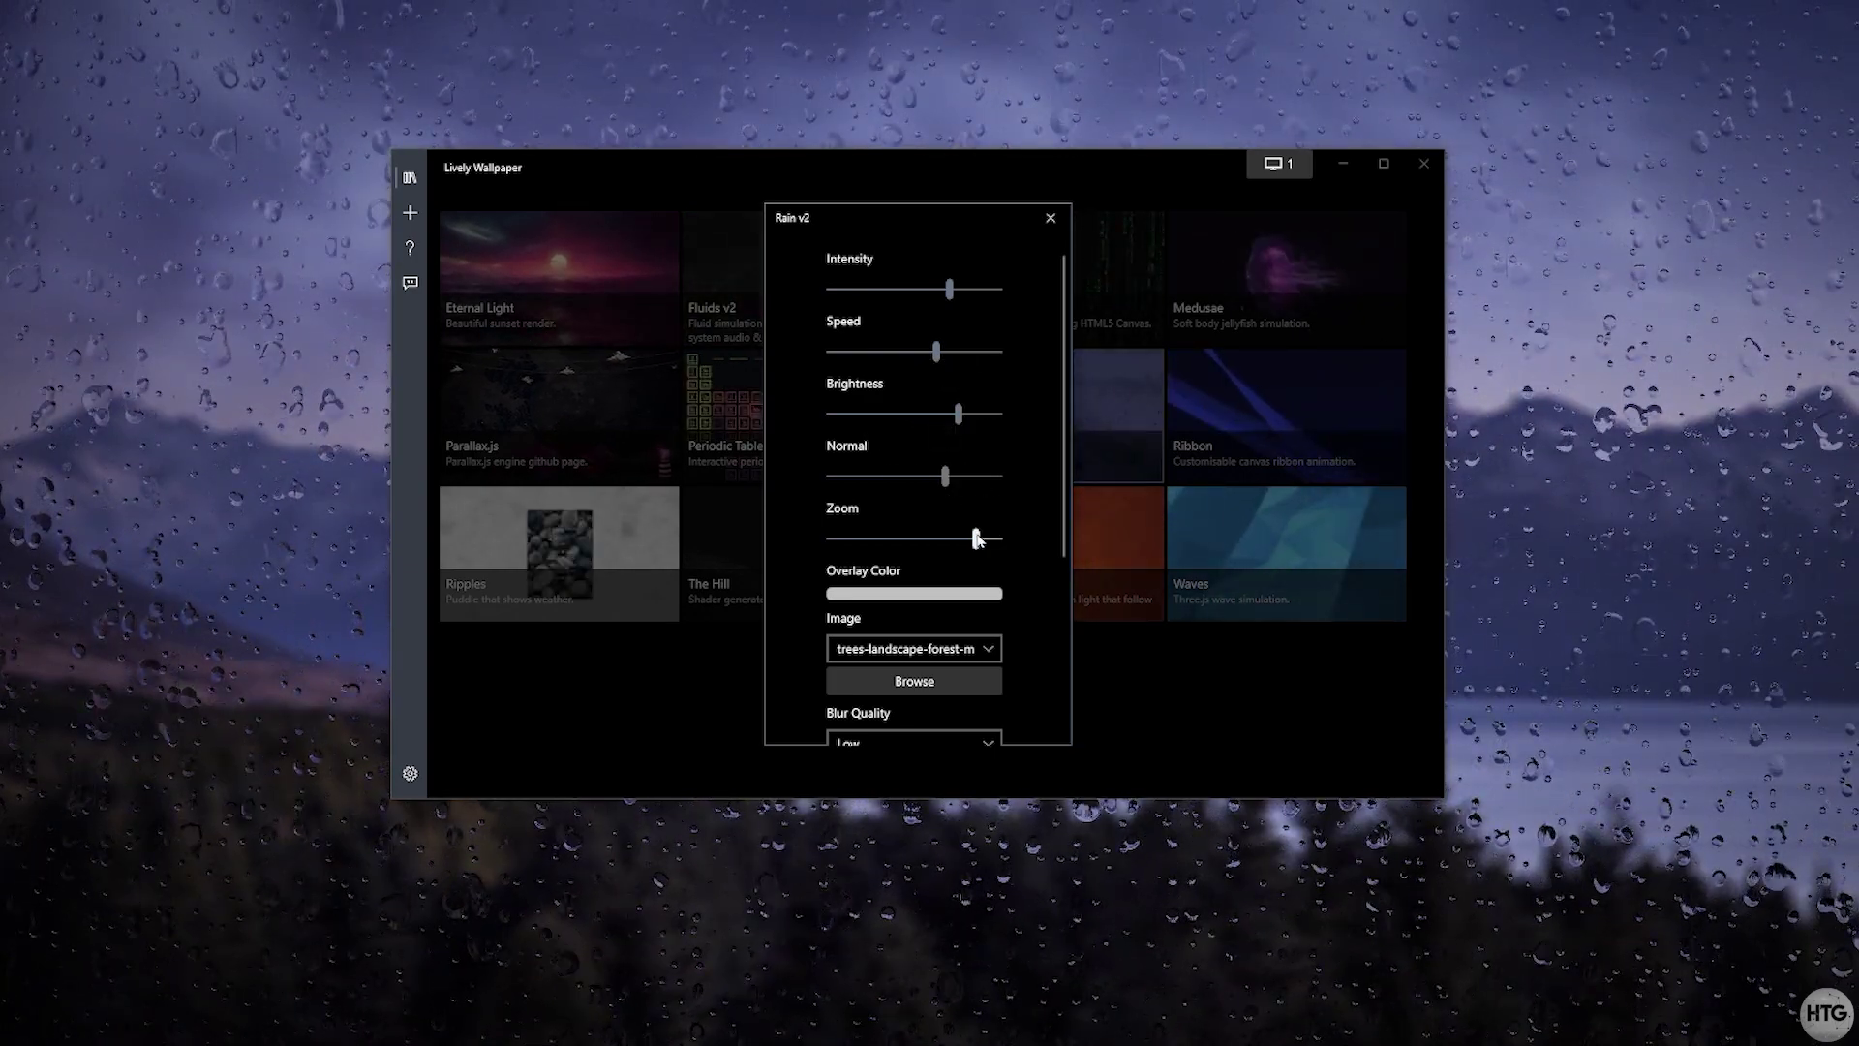
{"action": "left_click_drag", "start_coordinate": [976, 539], "coordinate": [936, 547]}
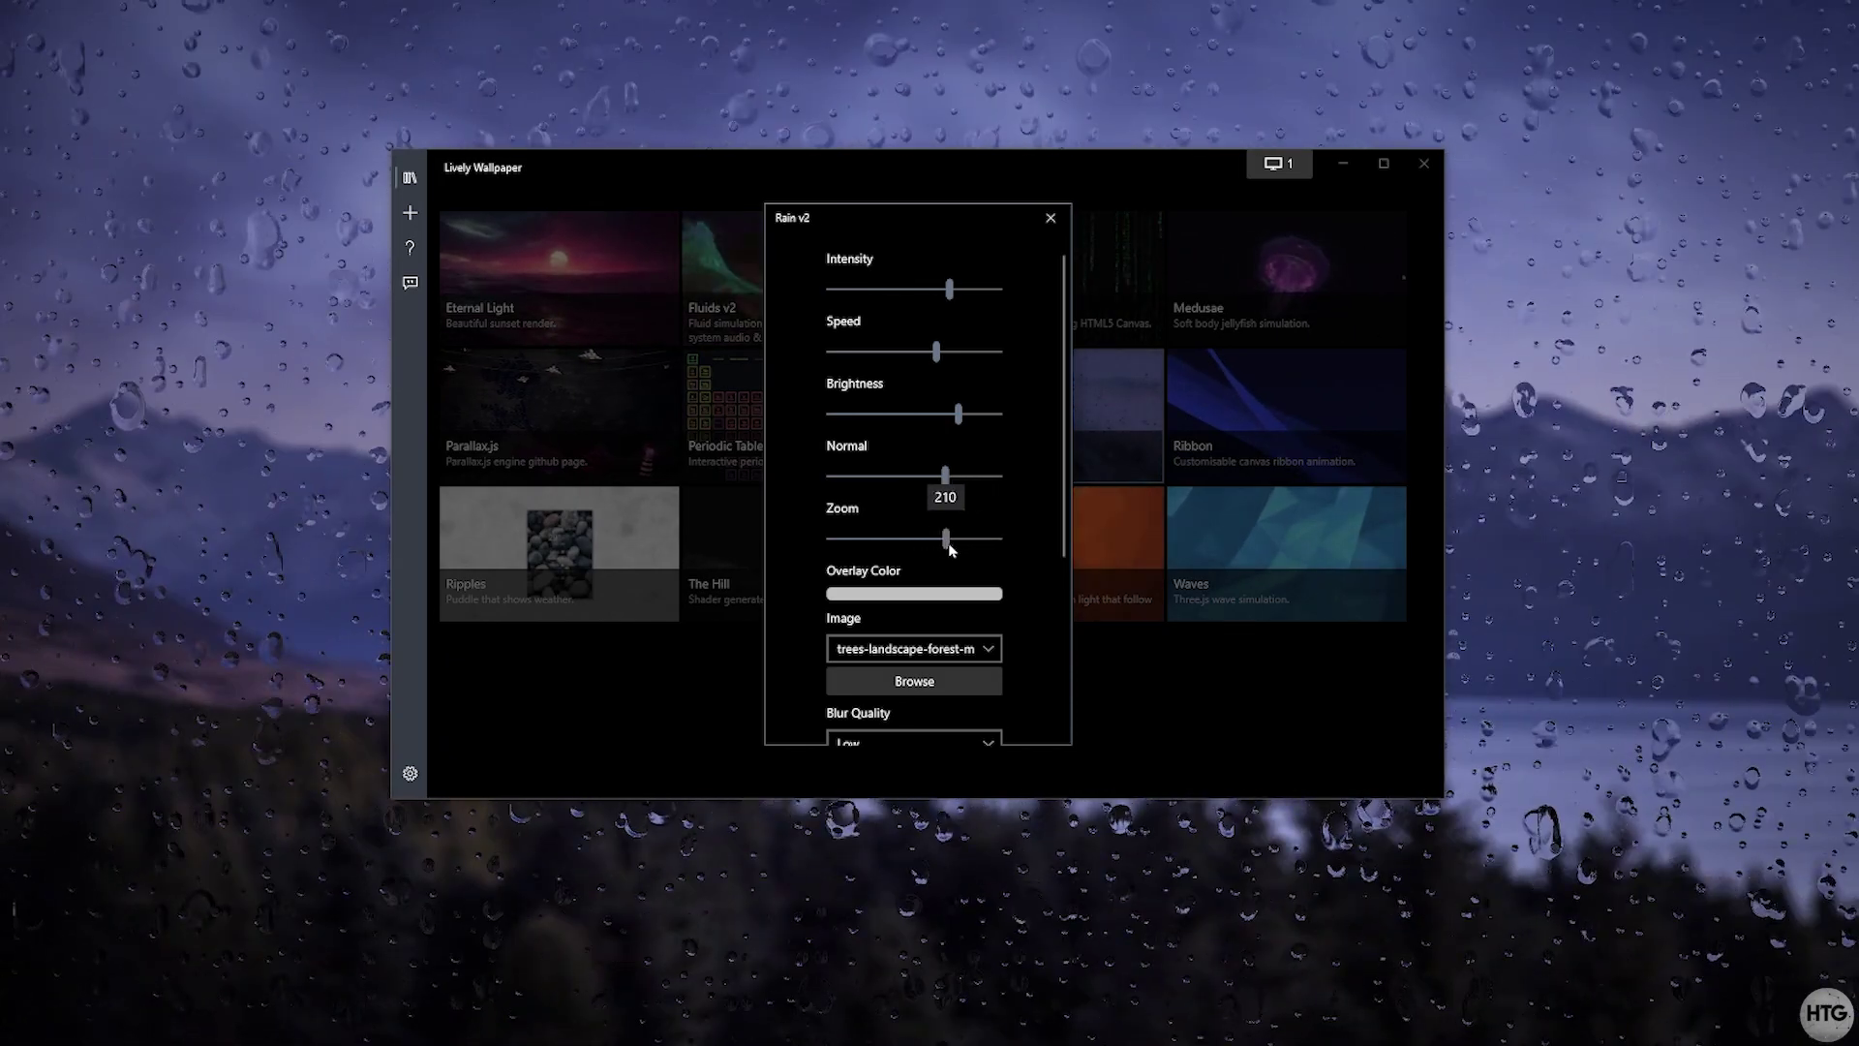
{"action": "scroll", "coordinate": [1021, 548], "scroll_direction": "down", "scroll_amount": 5}
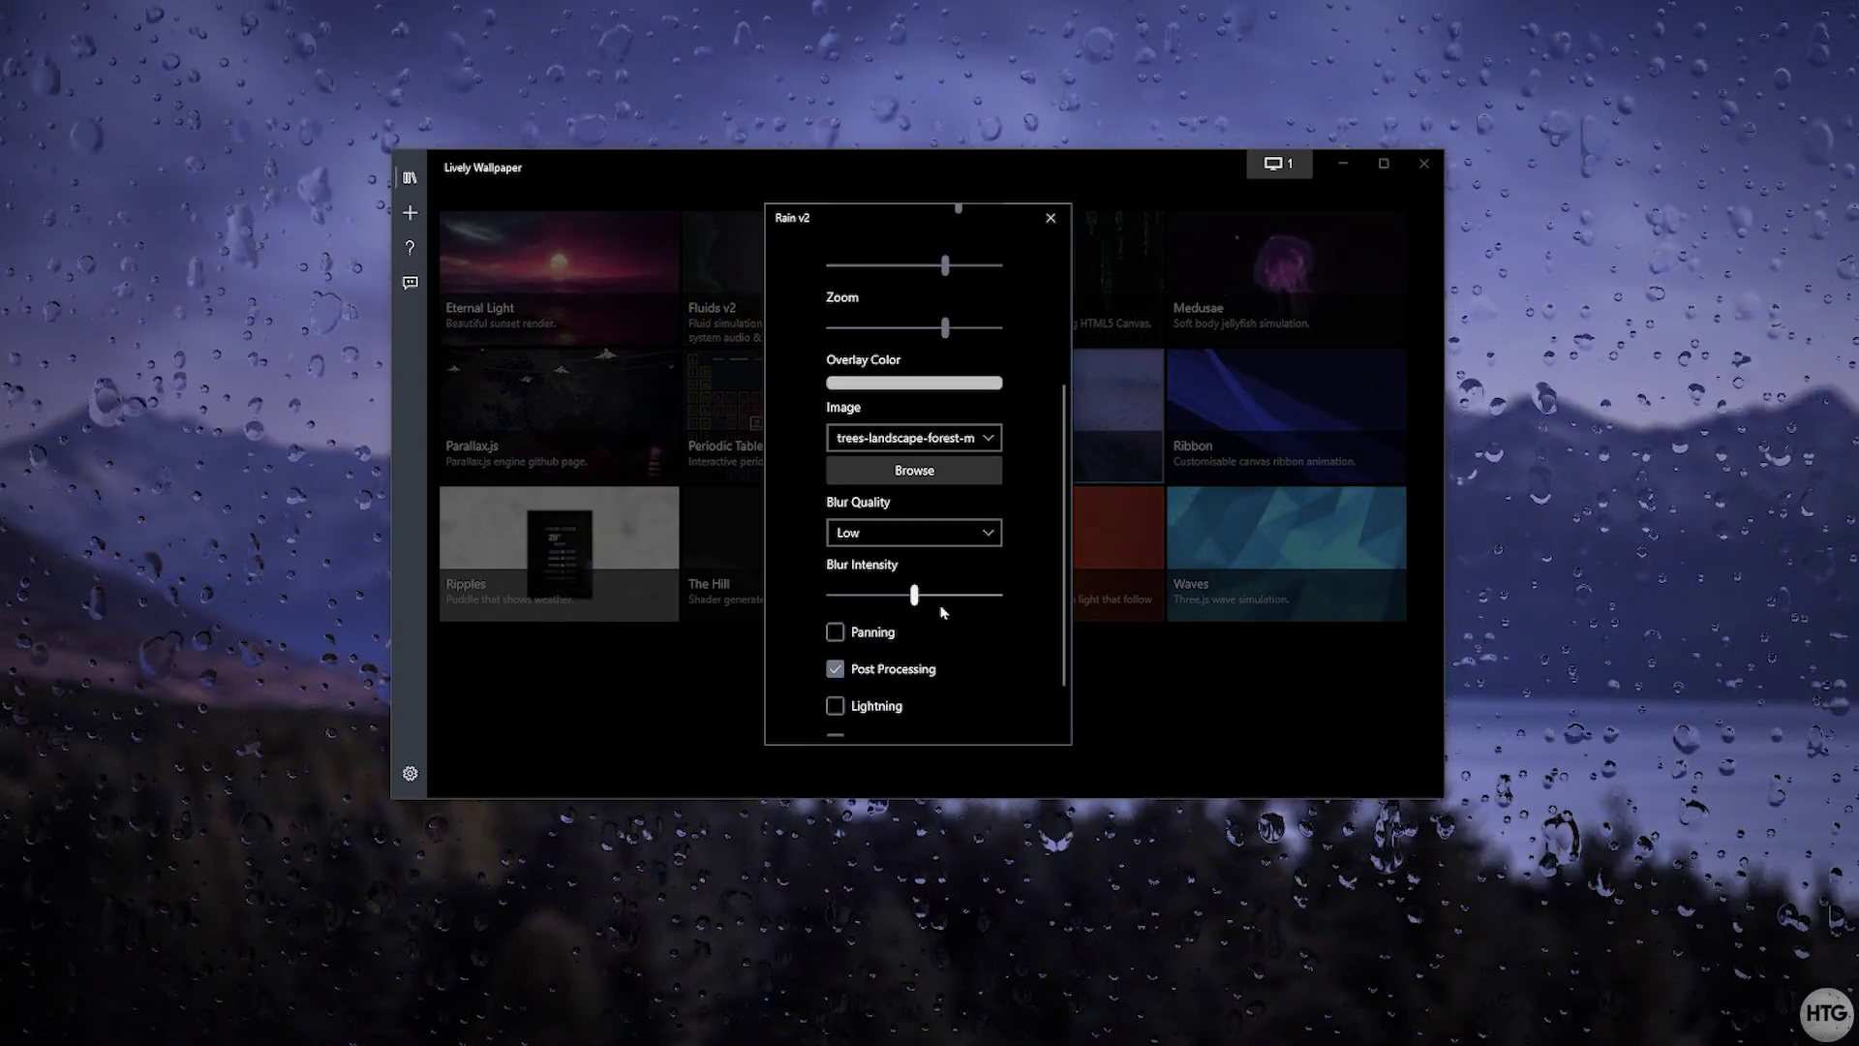
{"action": "scroll", "coordinate": [1017, 436], "scroll_direction": "down", "scroll_amount": 1}
{"action": "scroll", "coordinate": [1057, 351], "scroll_direction": "up", "scroll_amount": 6}
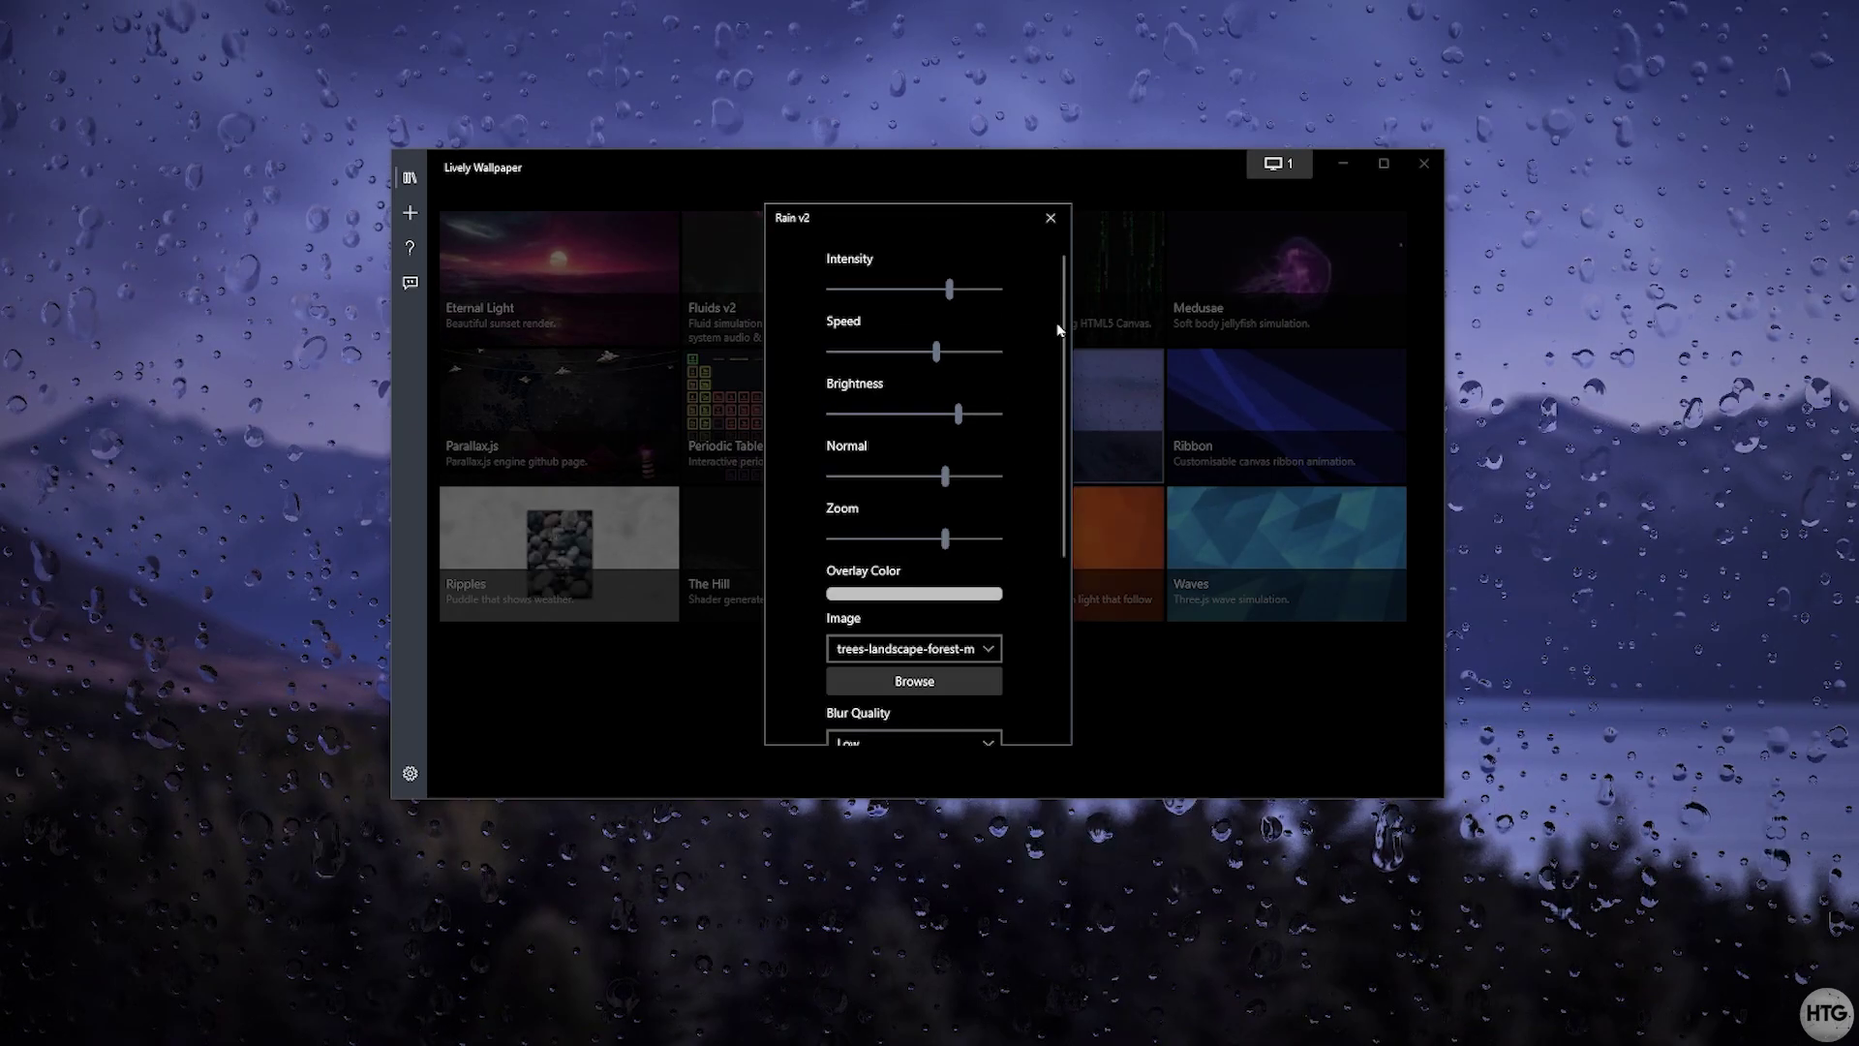
{"action": "left_click", "coordinate": [1046, 219]}
{"action": "left_click", "coordinate": [1423, 163]}
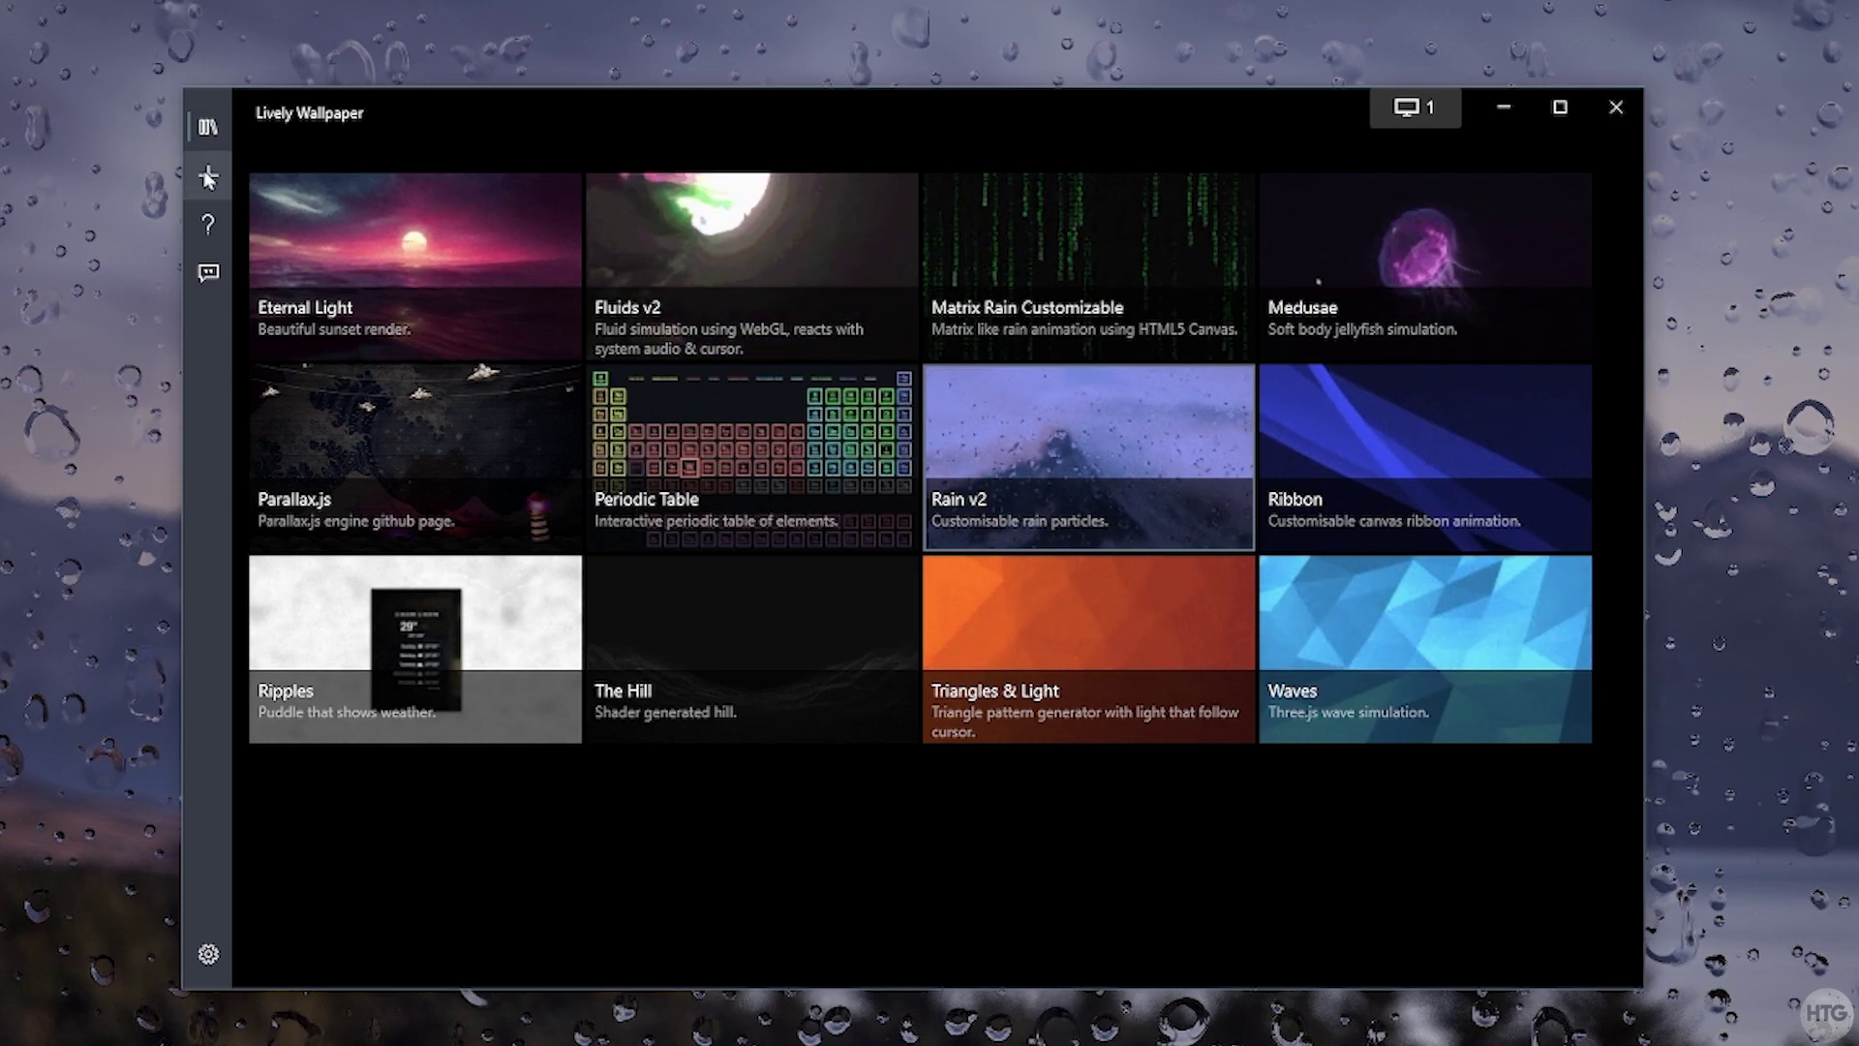
Open the Add Wallpaper page, click into the YouTube URL box, then browse for a local file.
{"action": "left_click", "coordinate": [211, 177]}
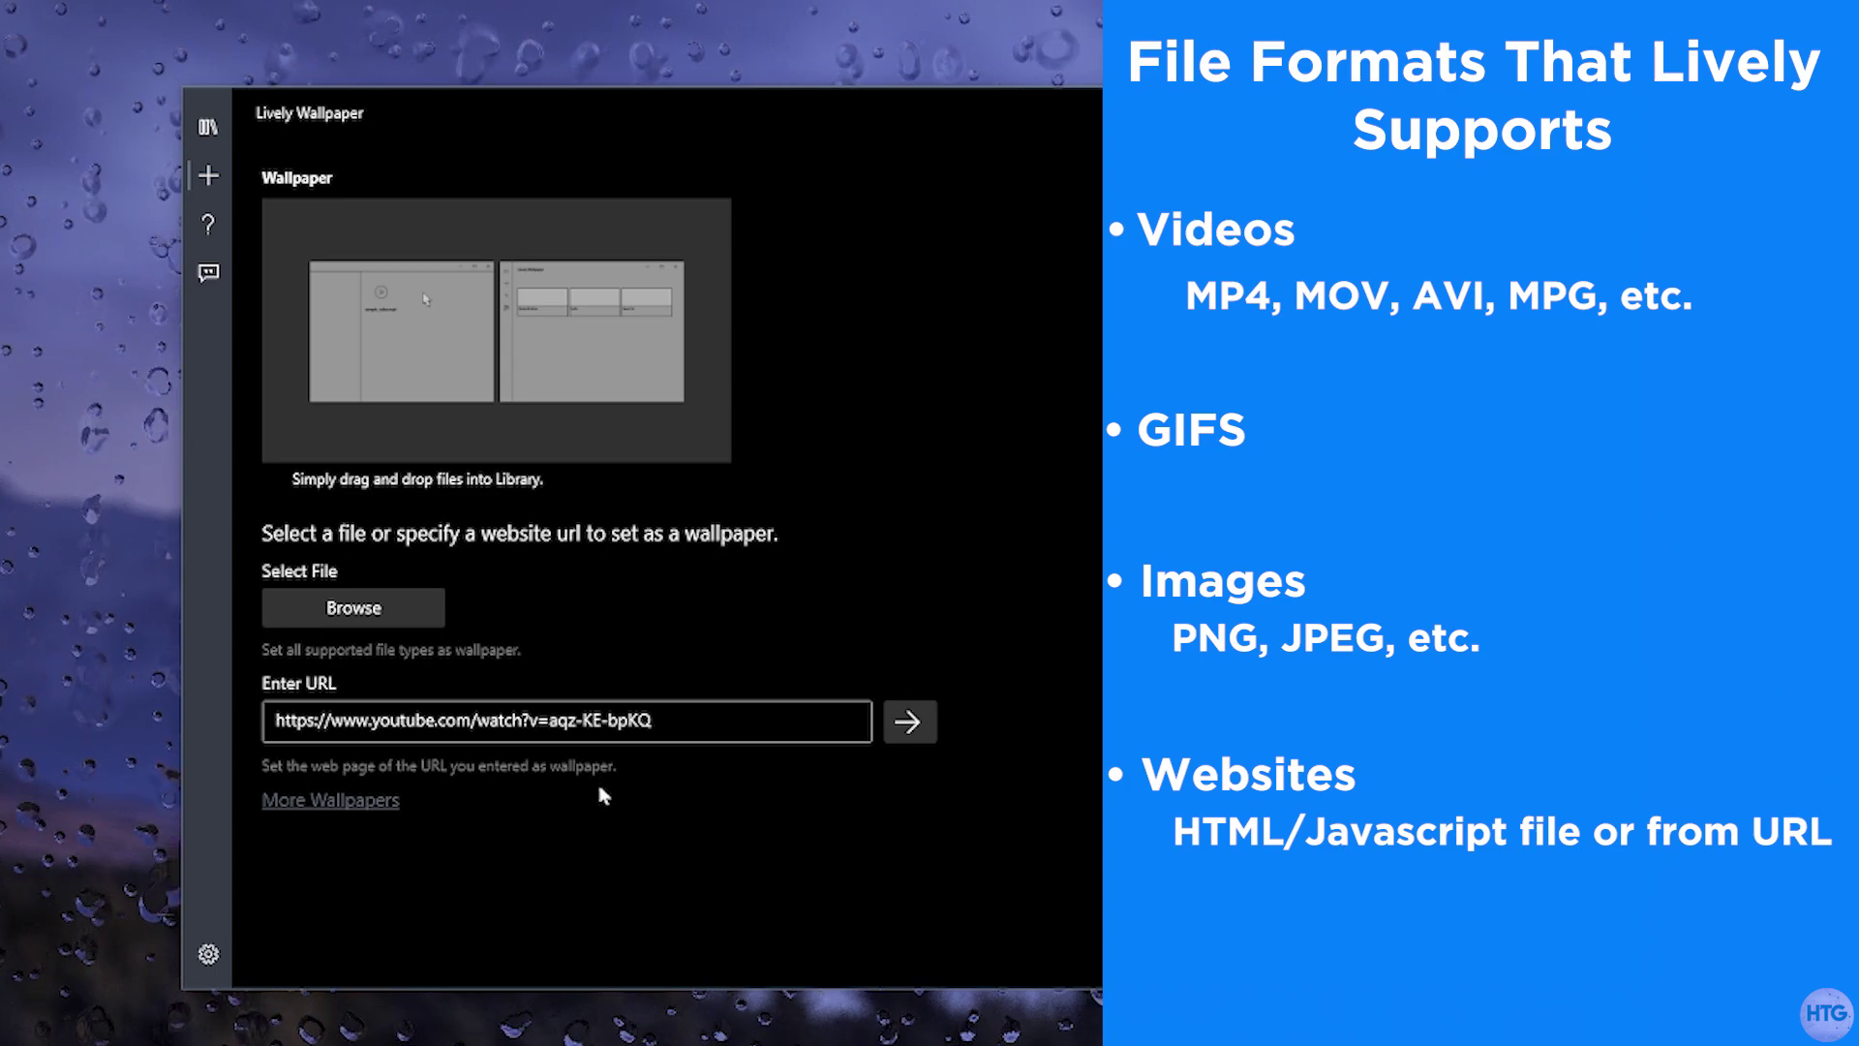
{"action": "left_click", "coordinate": [385, 725]}
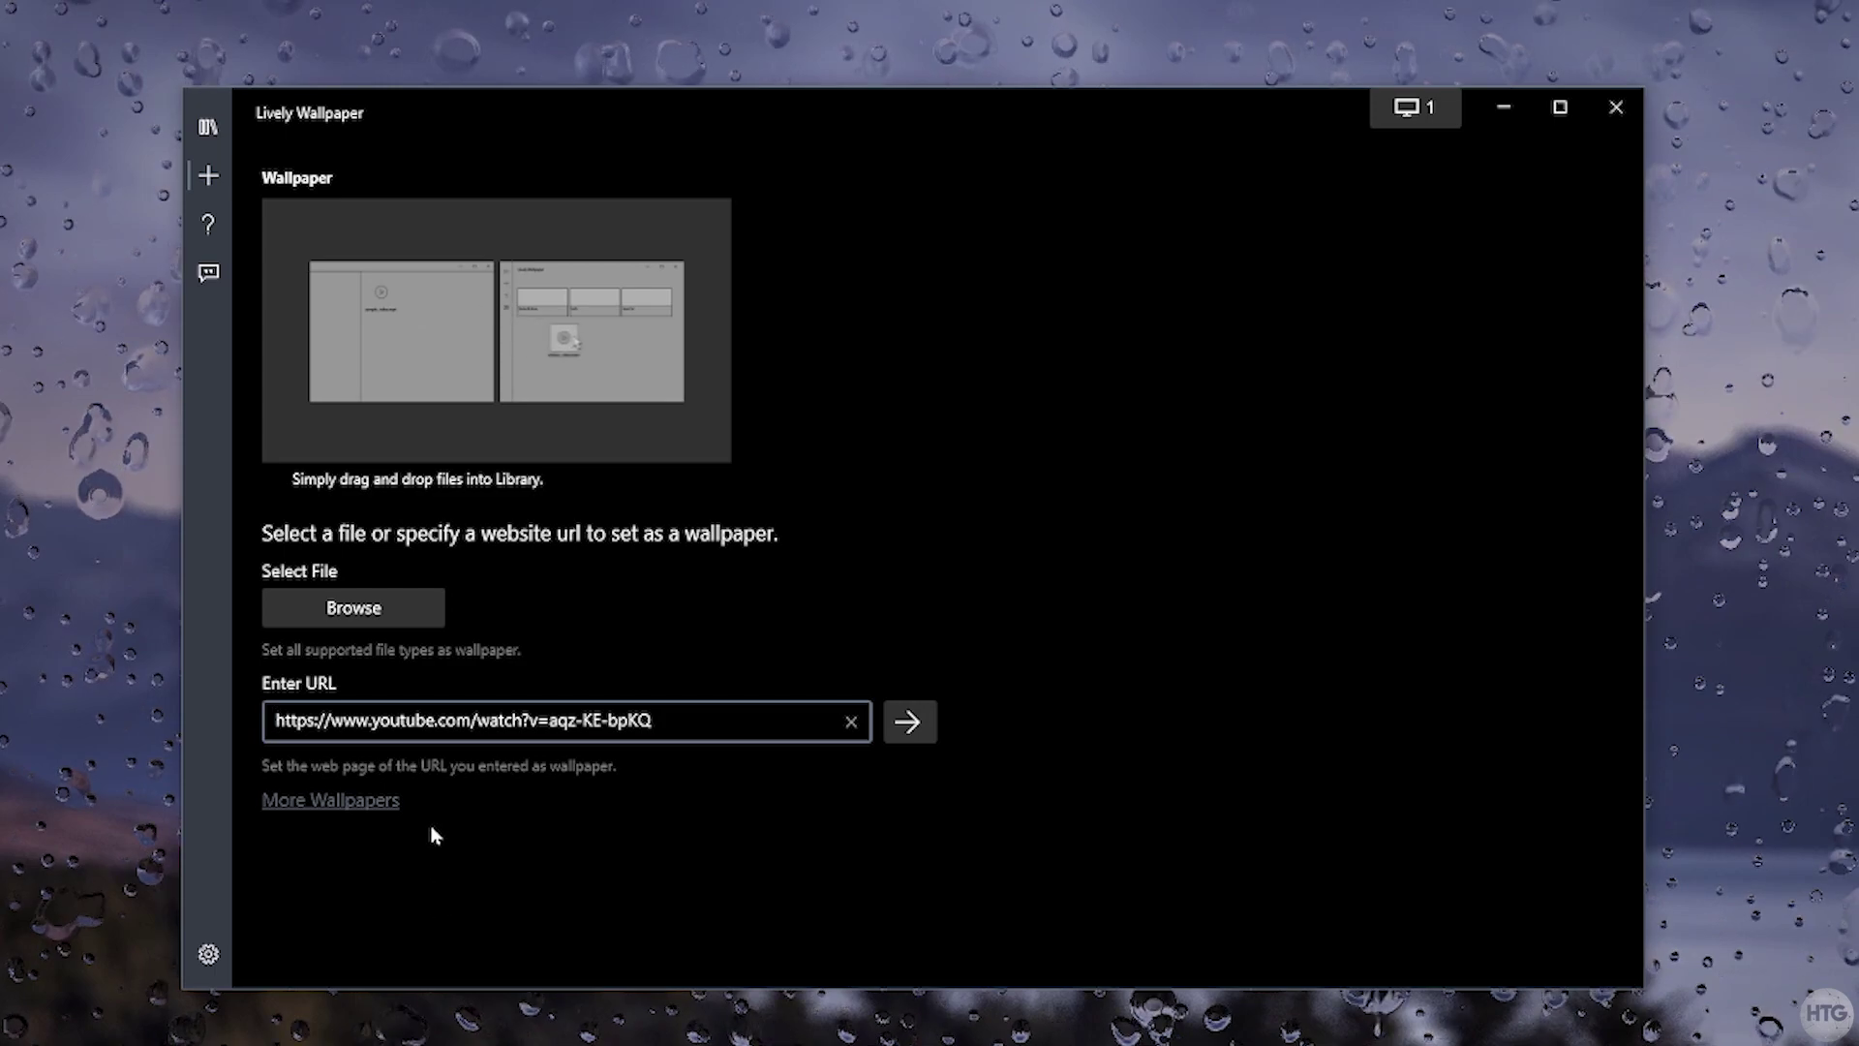
{"action": "left_click", "coordinate": [392, 620]}
Open Norway Northern Lights.mp4 from Desktop > Test Wallpapers.
{"action": "scroll", "coordinate": [330, 377], "scroll_direction": "up", "scroll_amount": 2}
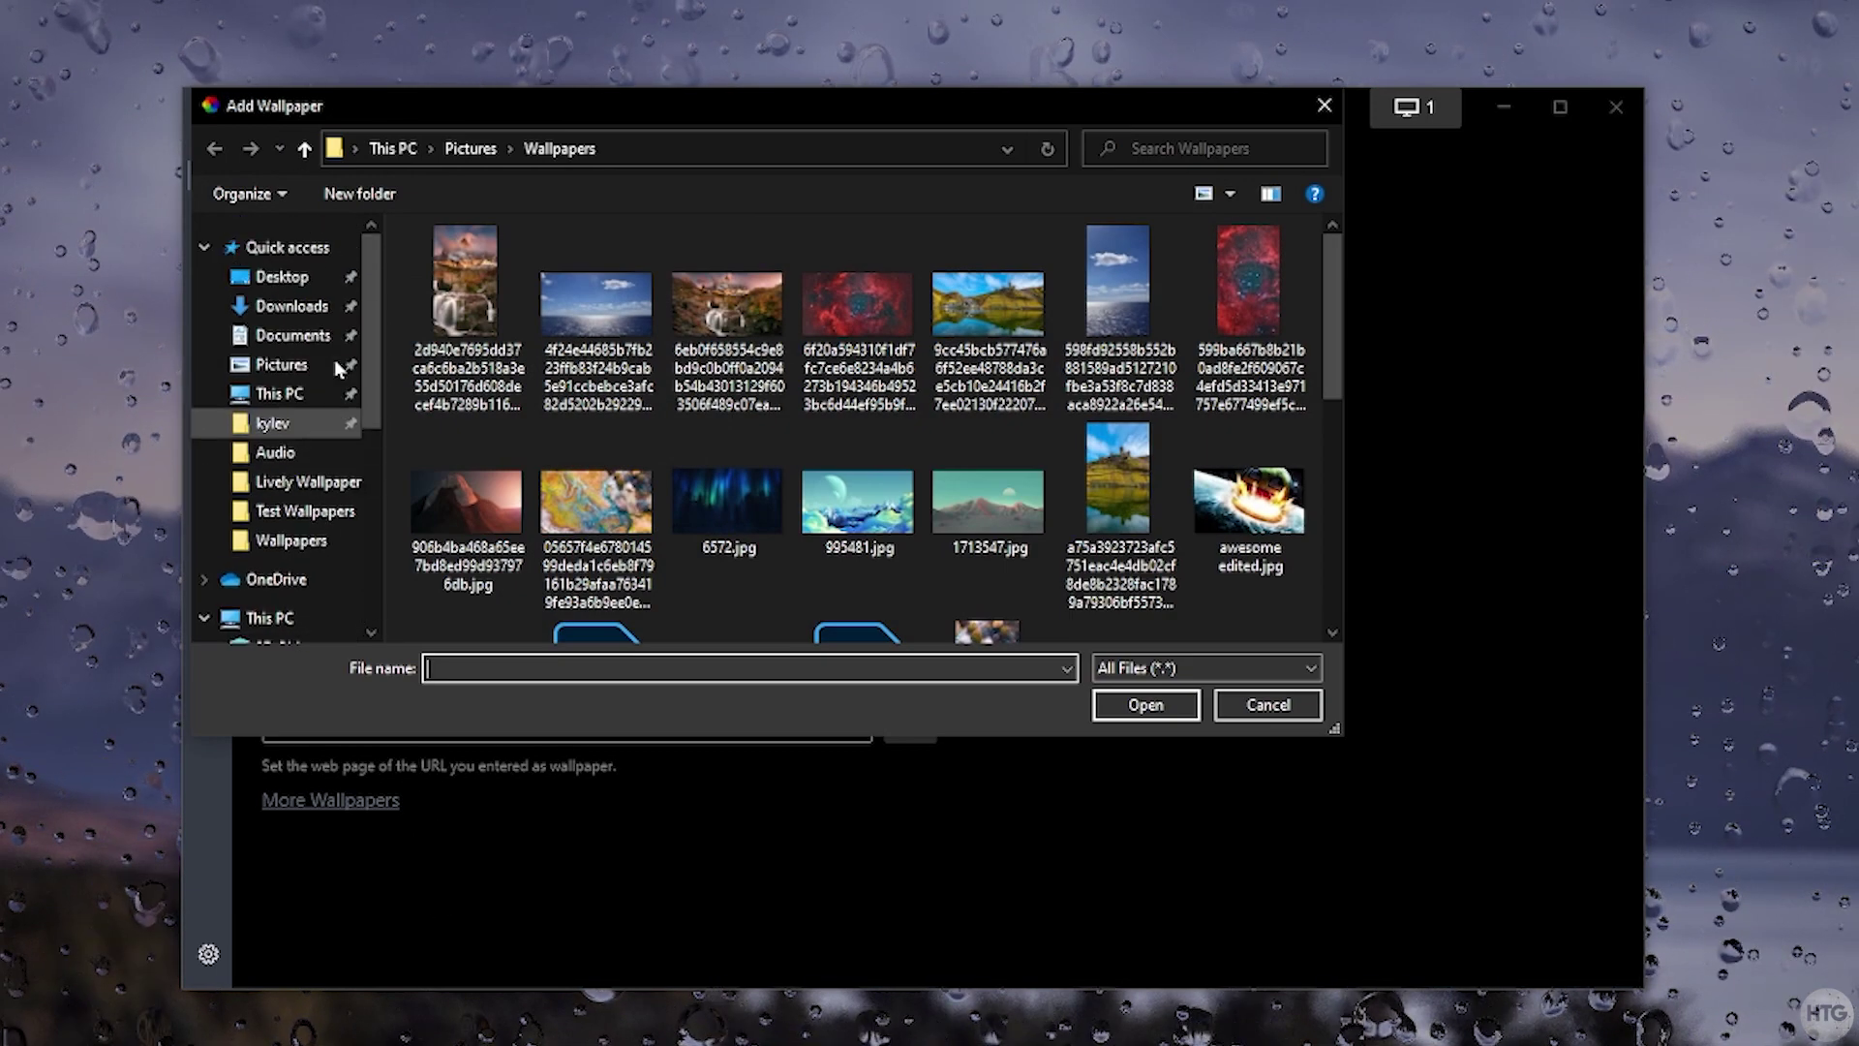
{"action": "left_click", "coordinate": [278, 279]}
{"action": "double_click", "coordinate": [464, 290]}
{"action": "left_click", "coordinate": [707, 338]}
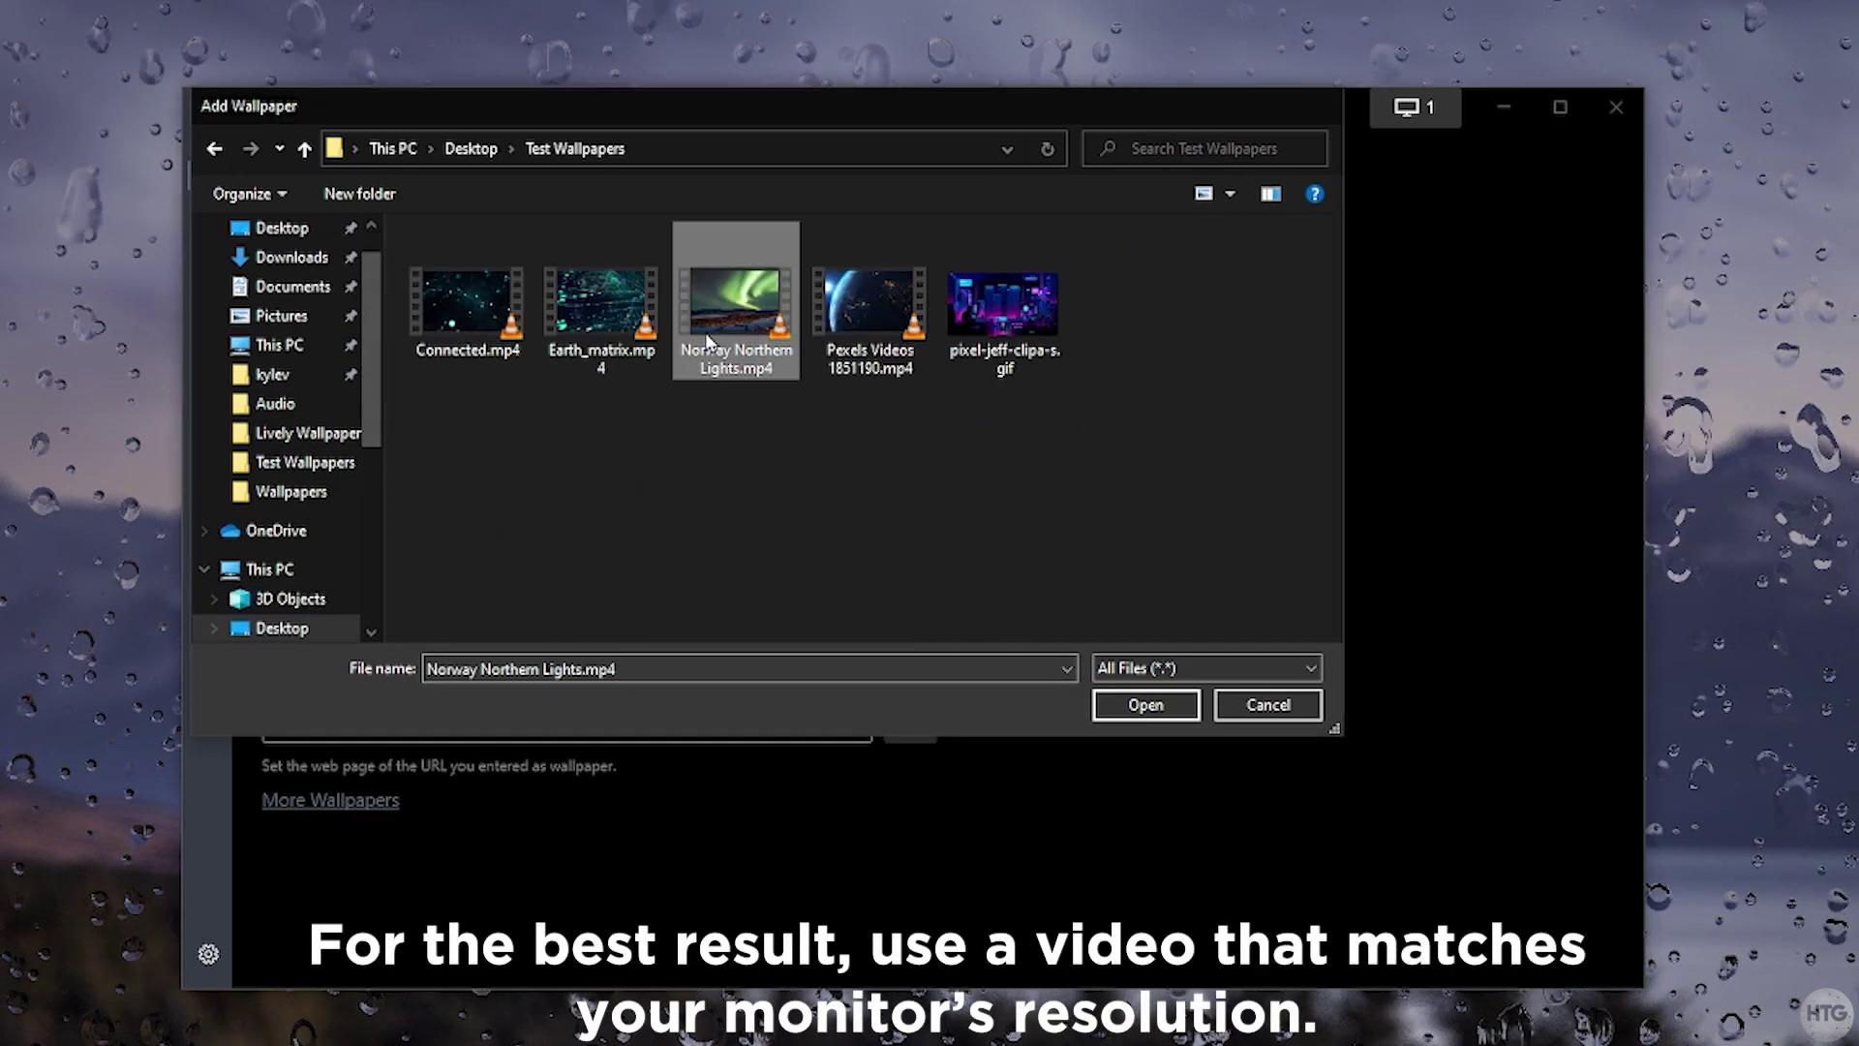
{"action": "double_click", "coordinate": [707, 339]}
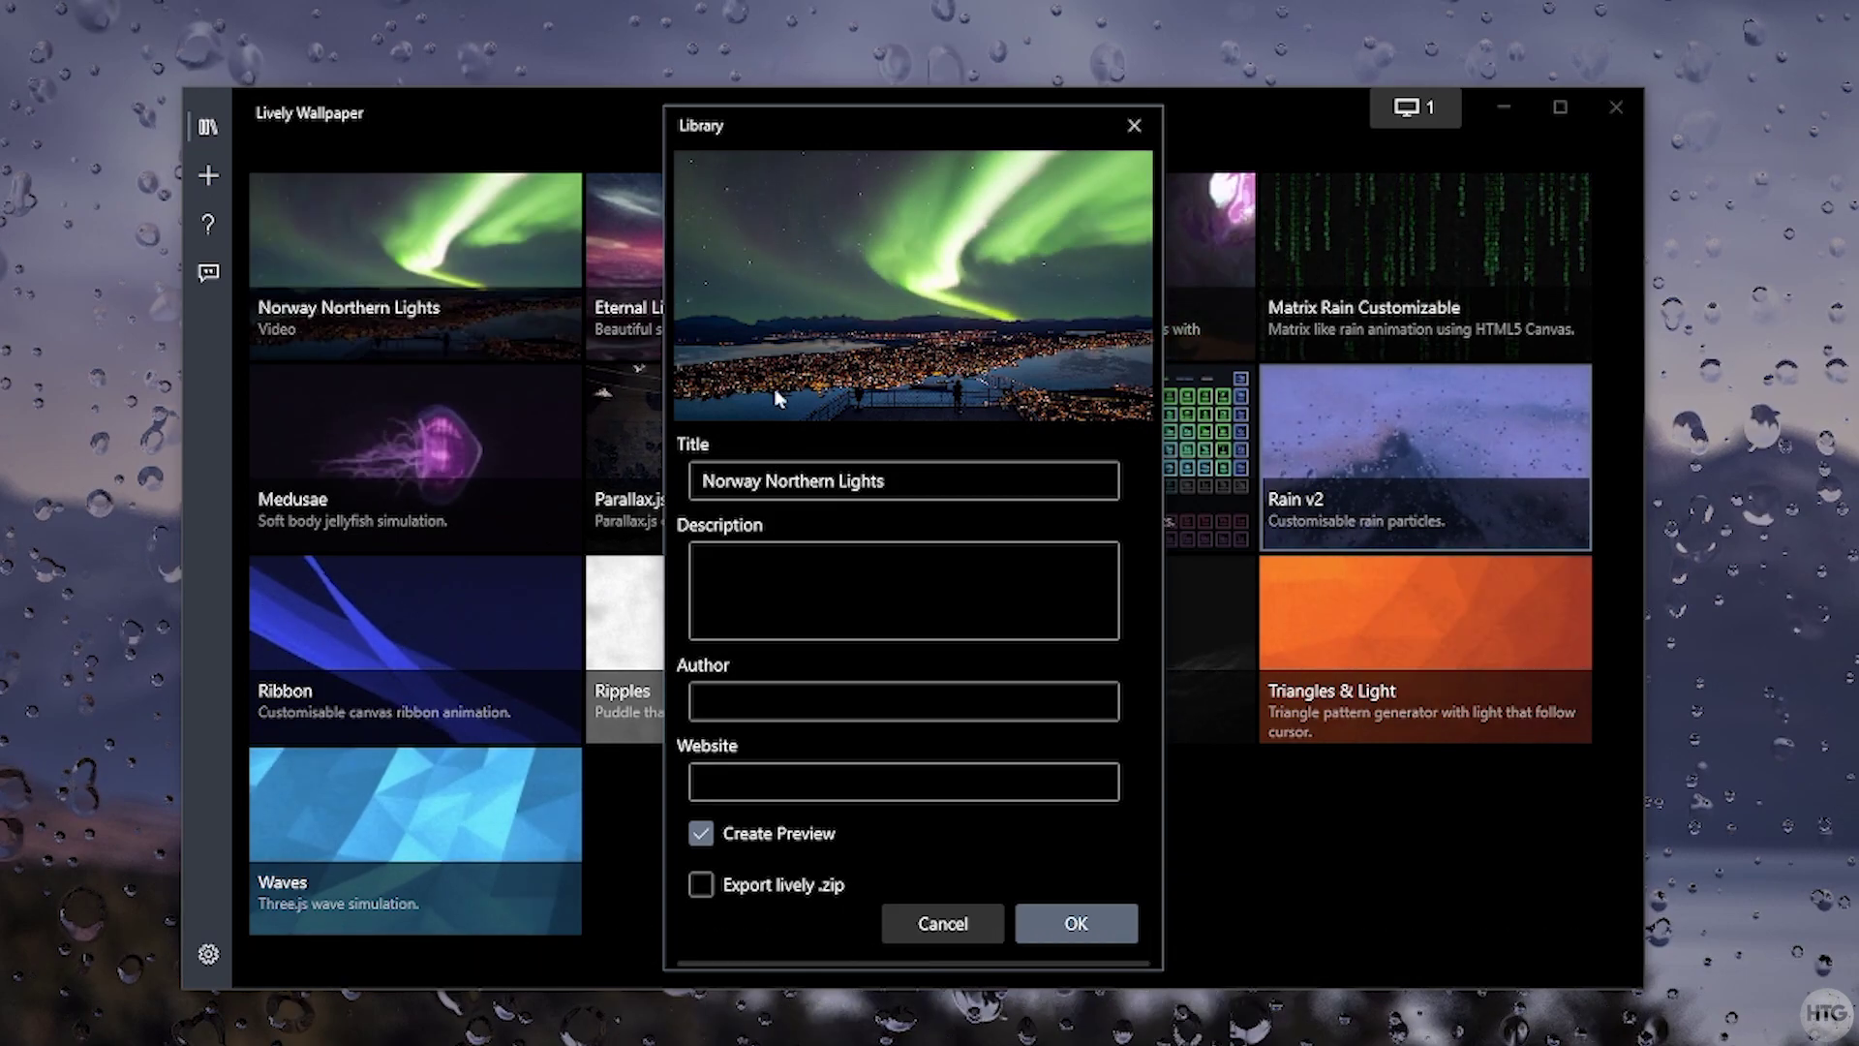
Check the description, author and website fields, then confirm adding the Norway Northern Lights wallpaper.
{"action": "left_click", "coordinate": [863, 623]}
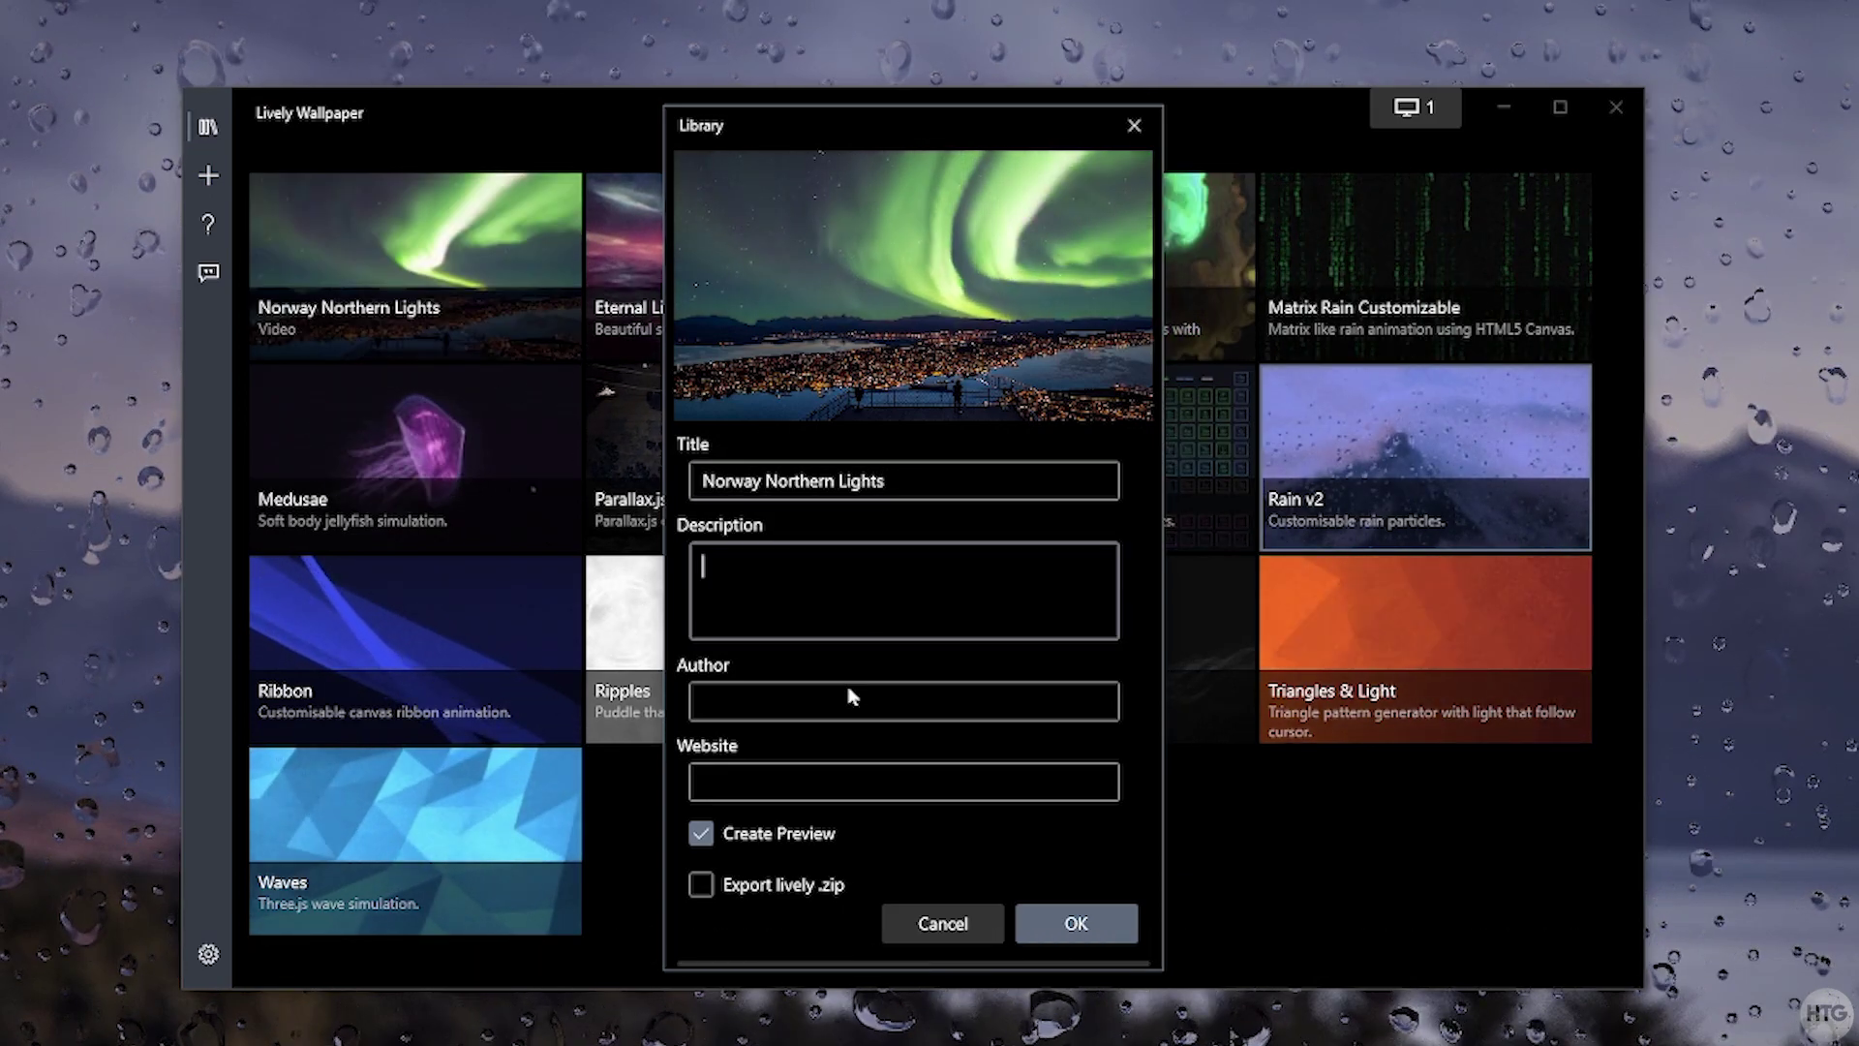
{"action": "left_click", "coordinate": [834, 703]}
{"action": "left_click", "coordinate": [815, 774]}
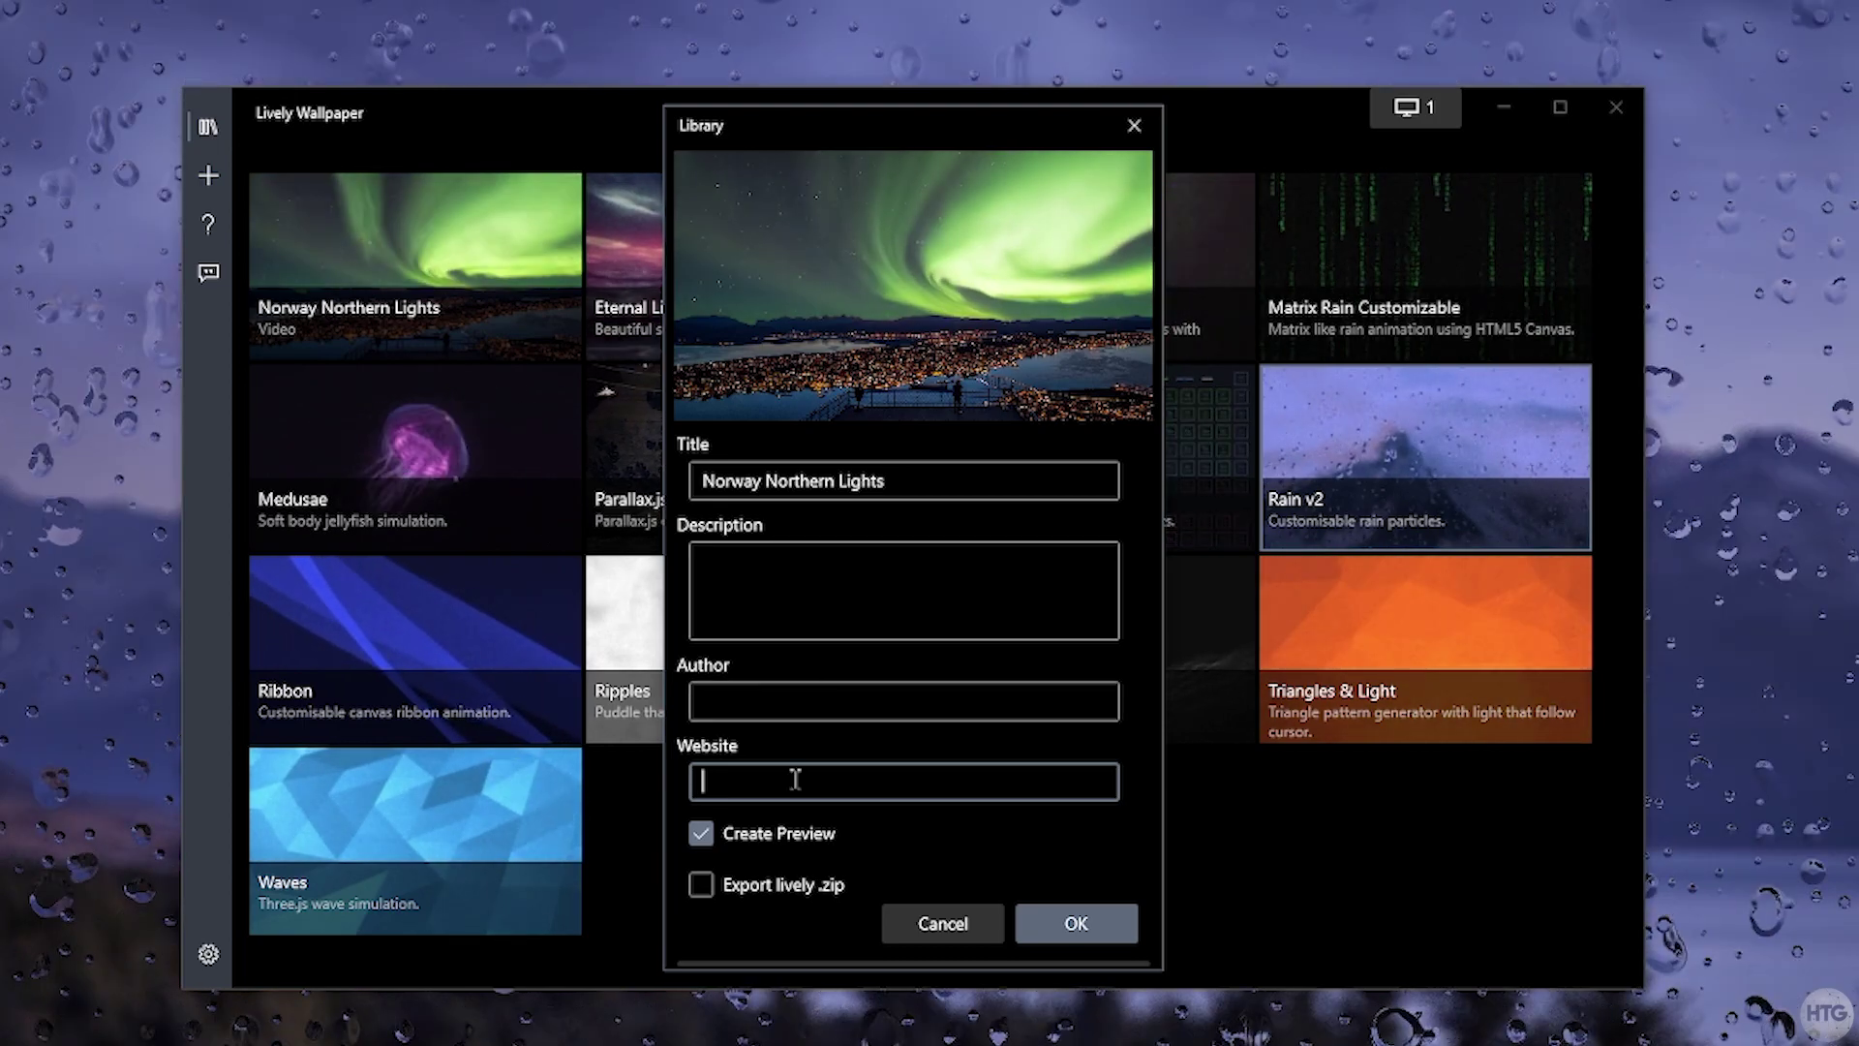
{"action": "left_click_drag", "start_coordinate": [725, 126], "coordinate": [661, 142]}
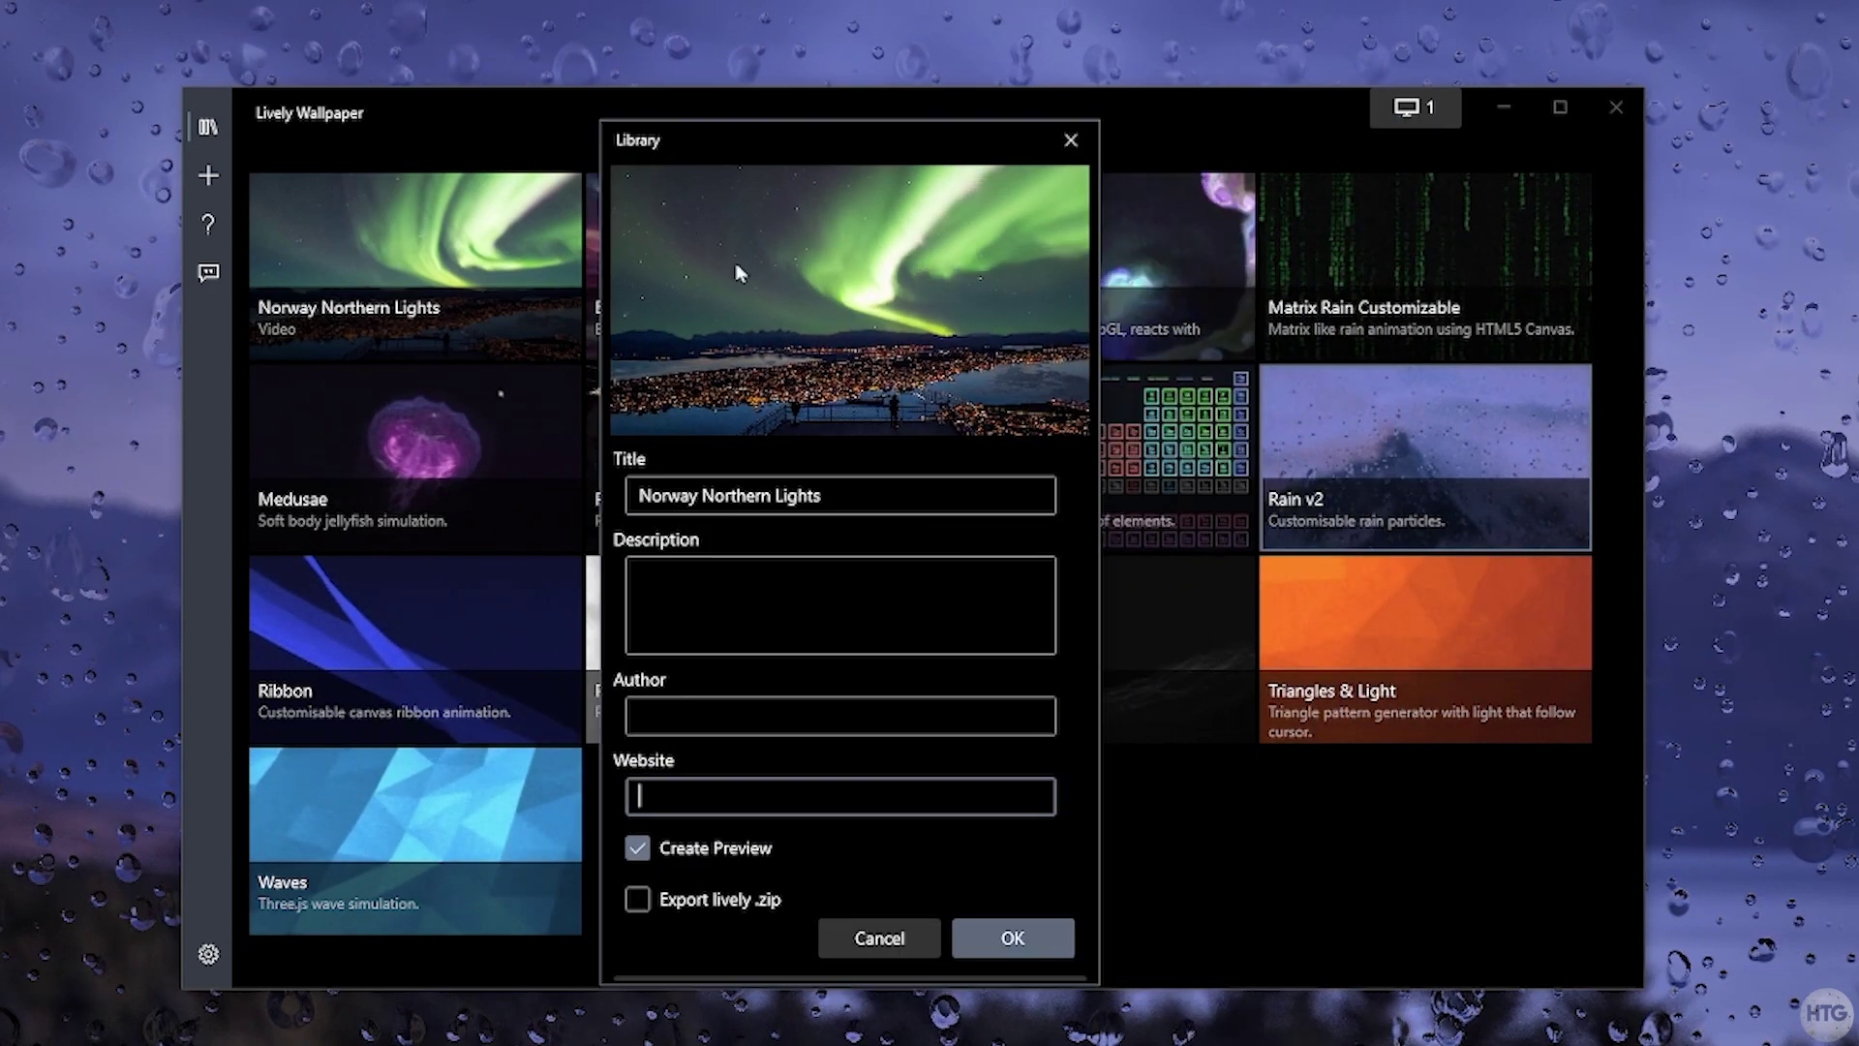
{"action": "left_click", "coordinate": [1032, 941]}
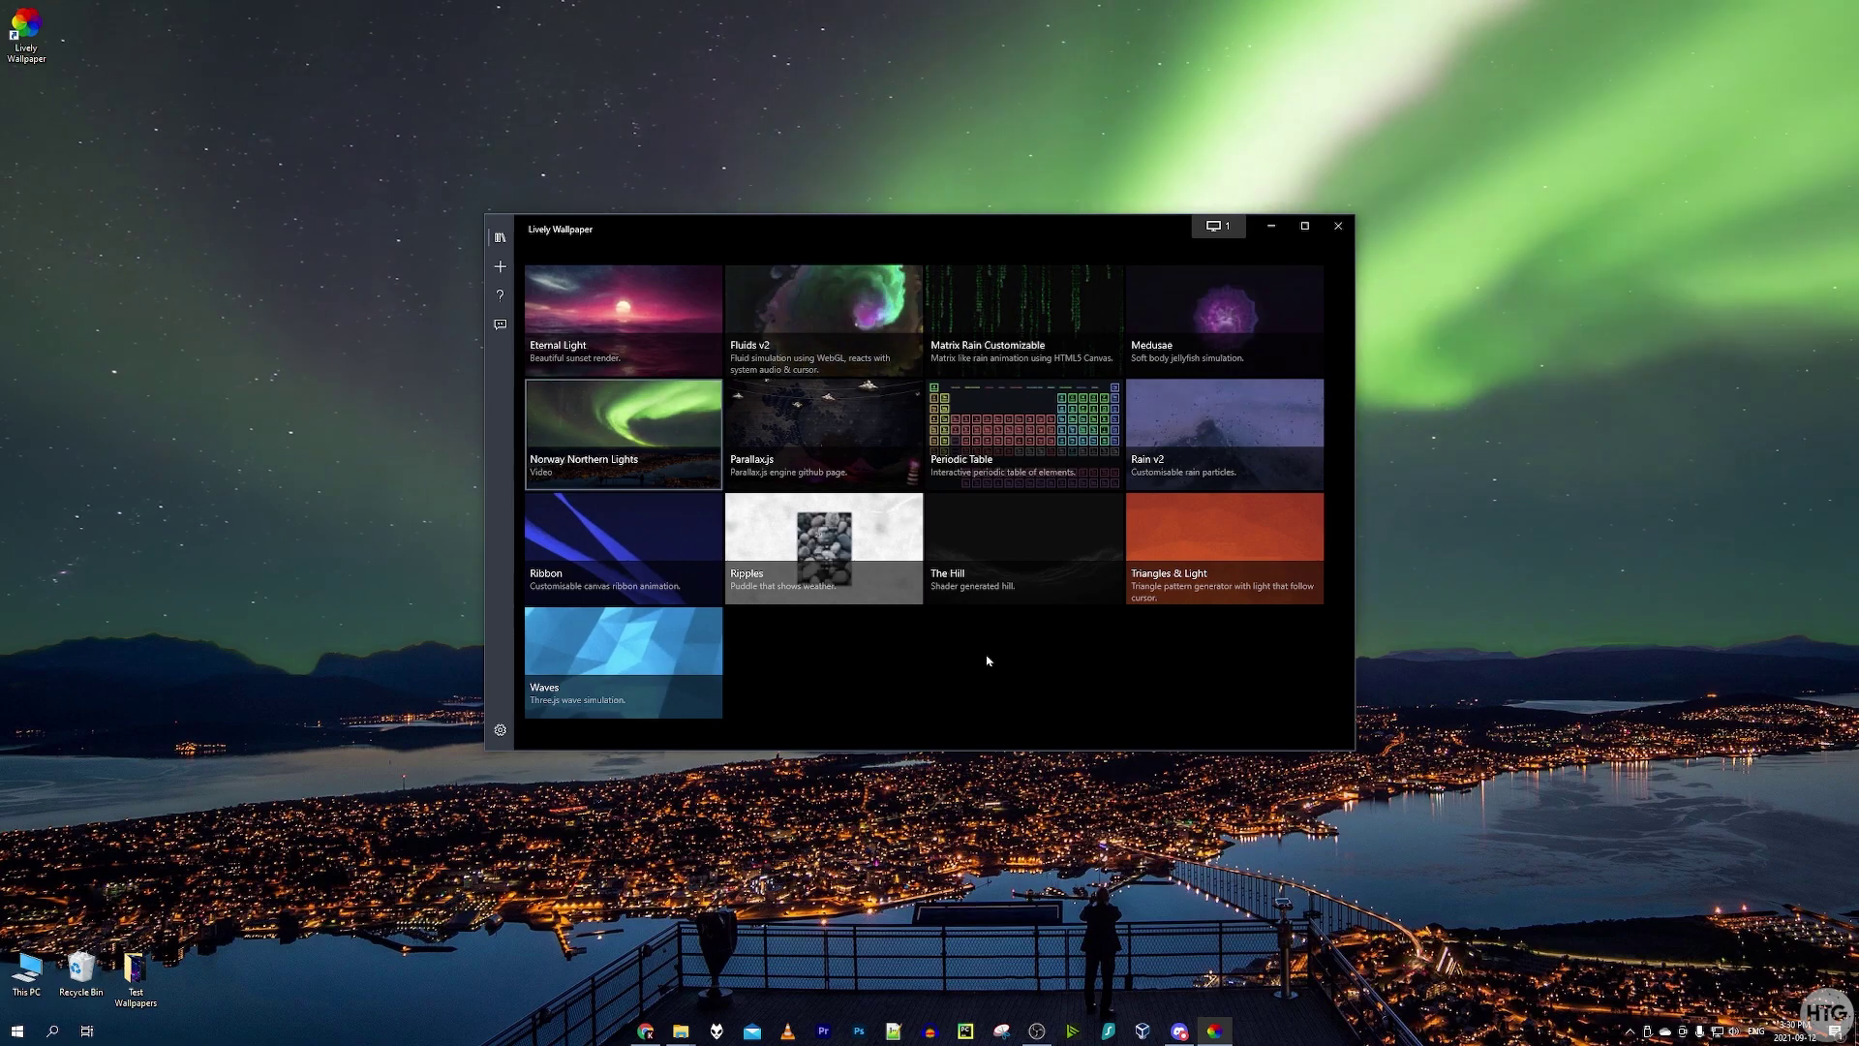
Minimise Lively to show the Northern Lights wallpaper, then bring Chrome's Pexels page forward.
{"action": "left_click", "coordinate": [1271, 226]}
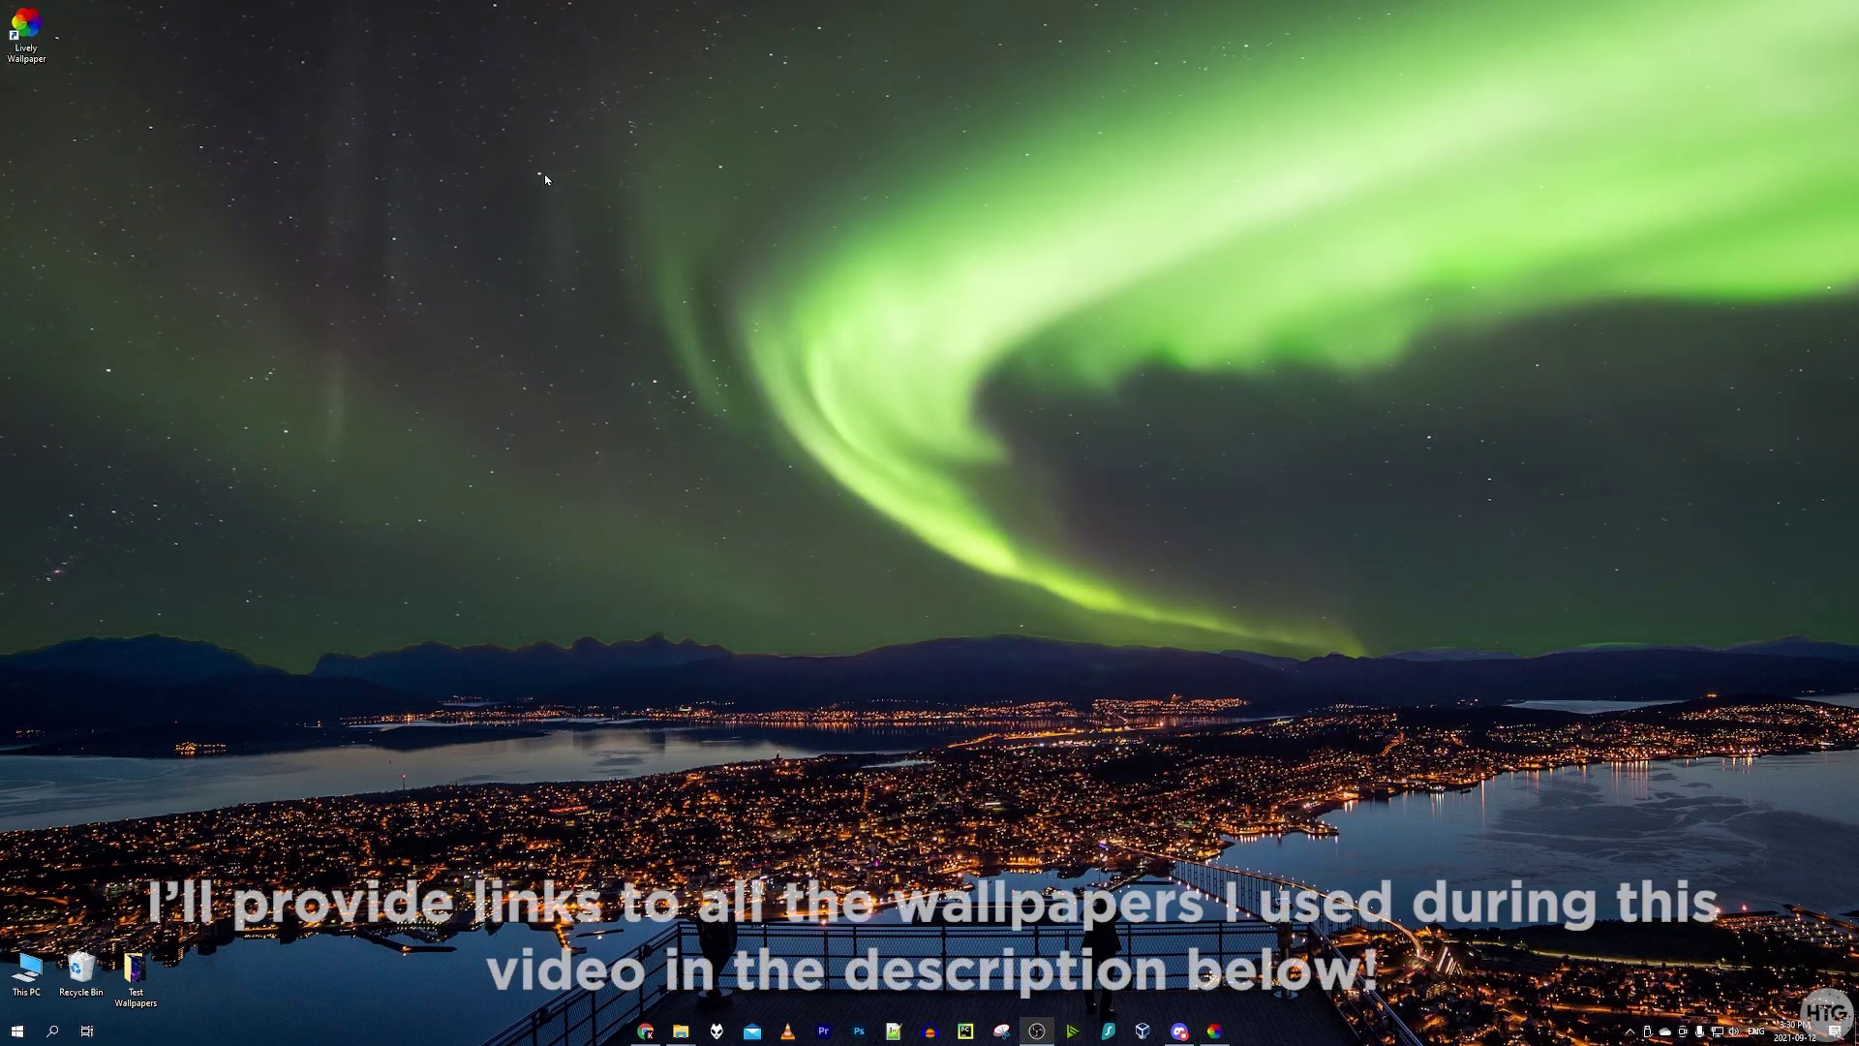
{"action": "left_click_drag", "start_coordinate": [340, 99], "coordinate": [1330, 696]}
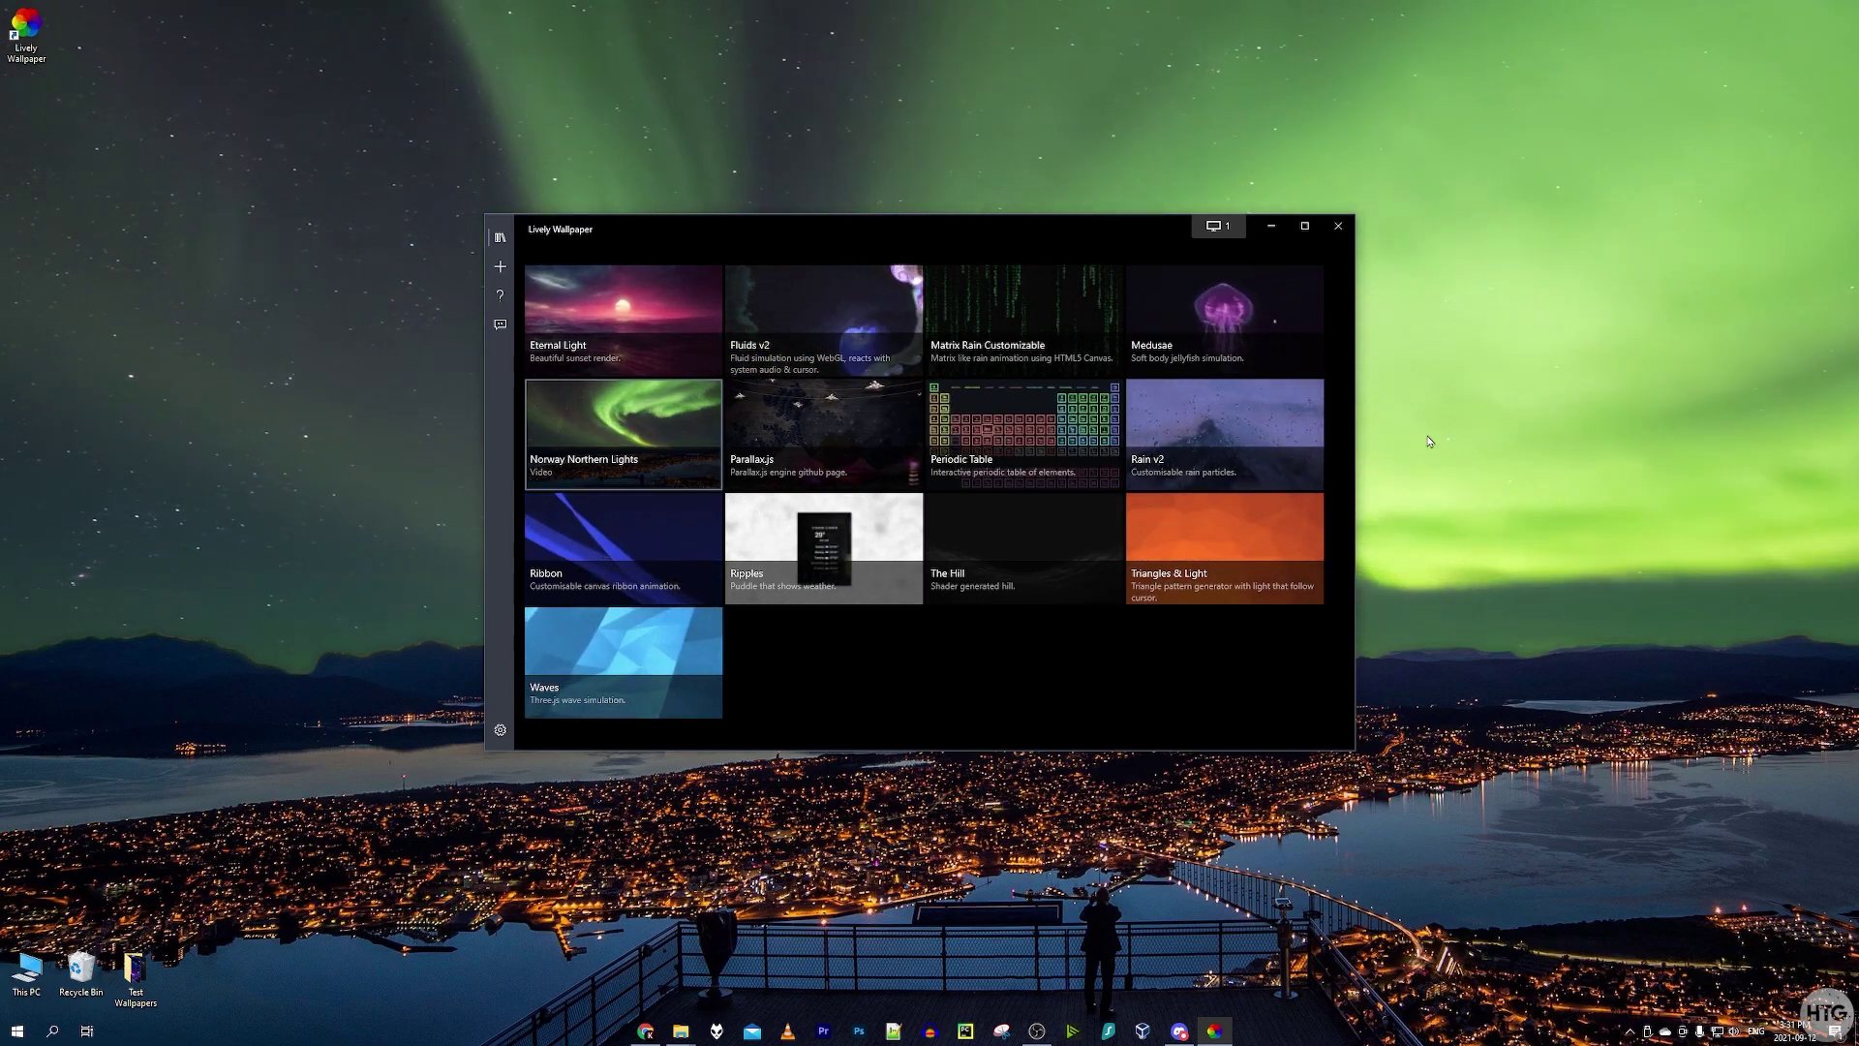
{"action": "left_click", "coordinate": [641, 1032]}
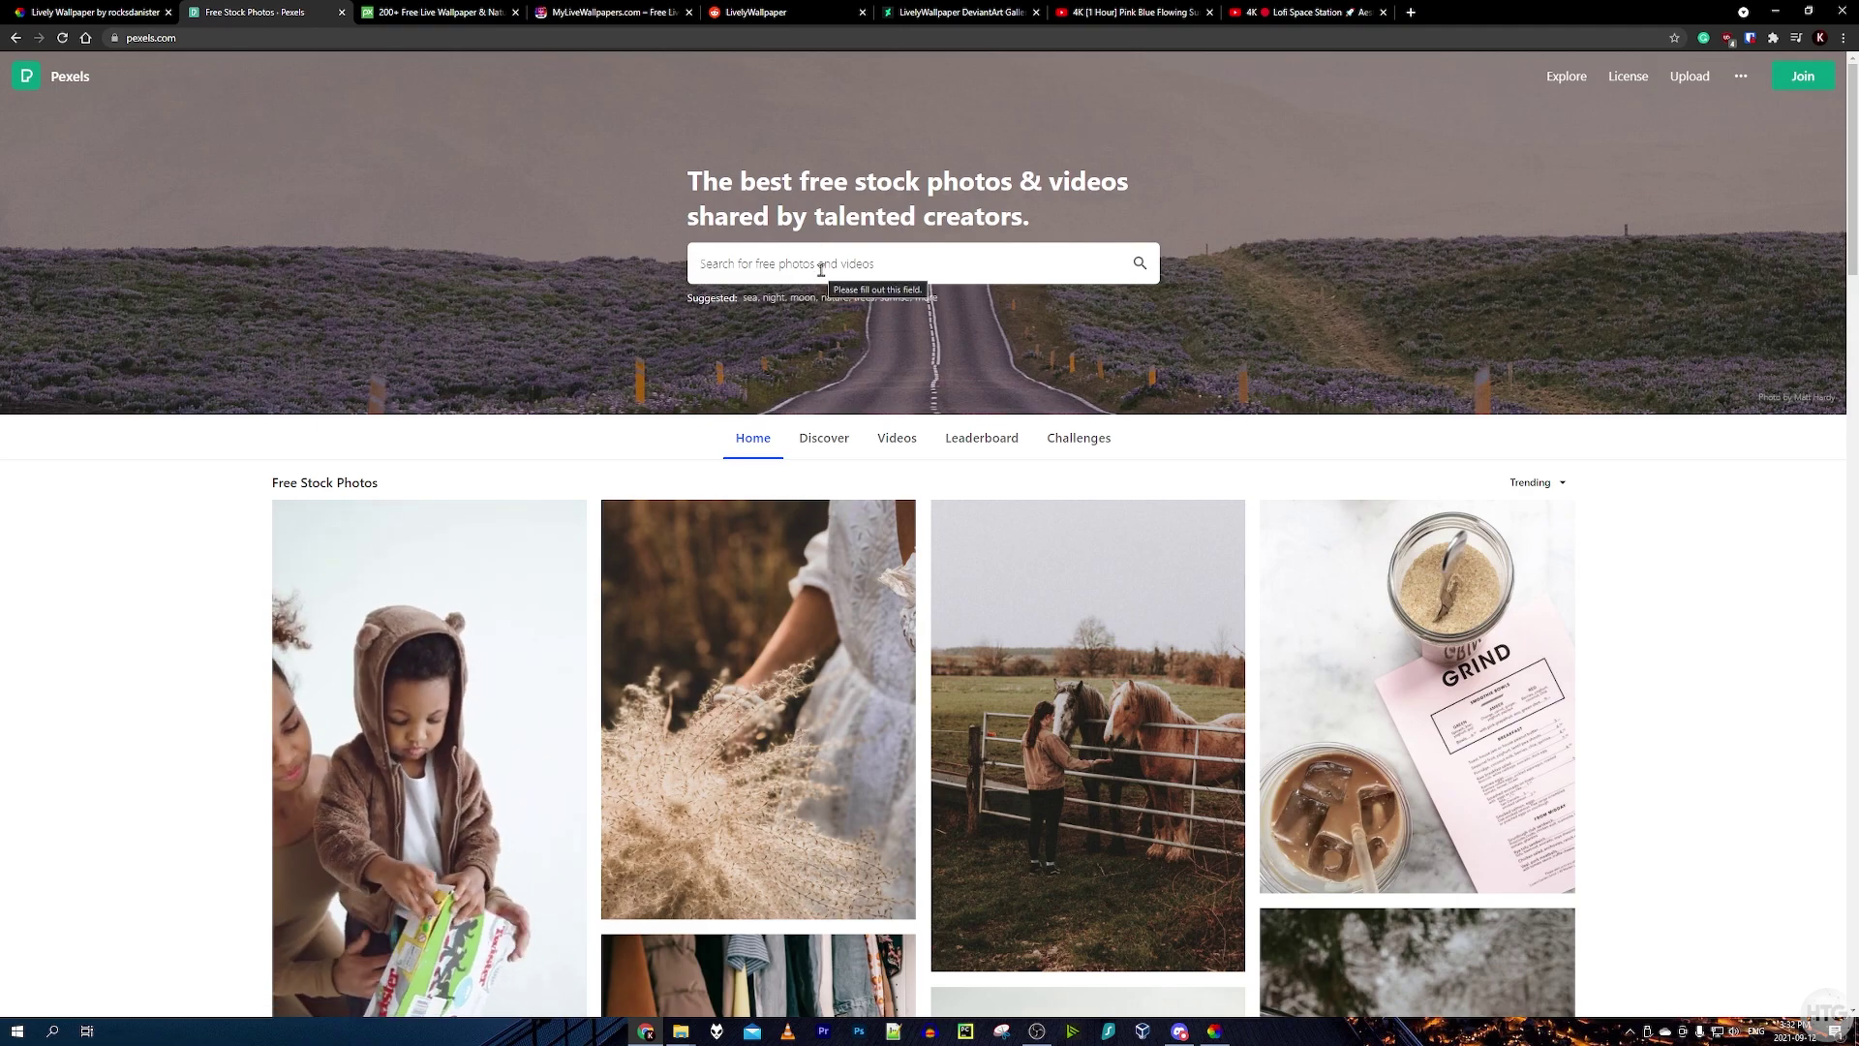
Search Pexels for 'space' videos filtered to horizontal orientation.
{"action": "type", "text": "space"}
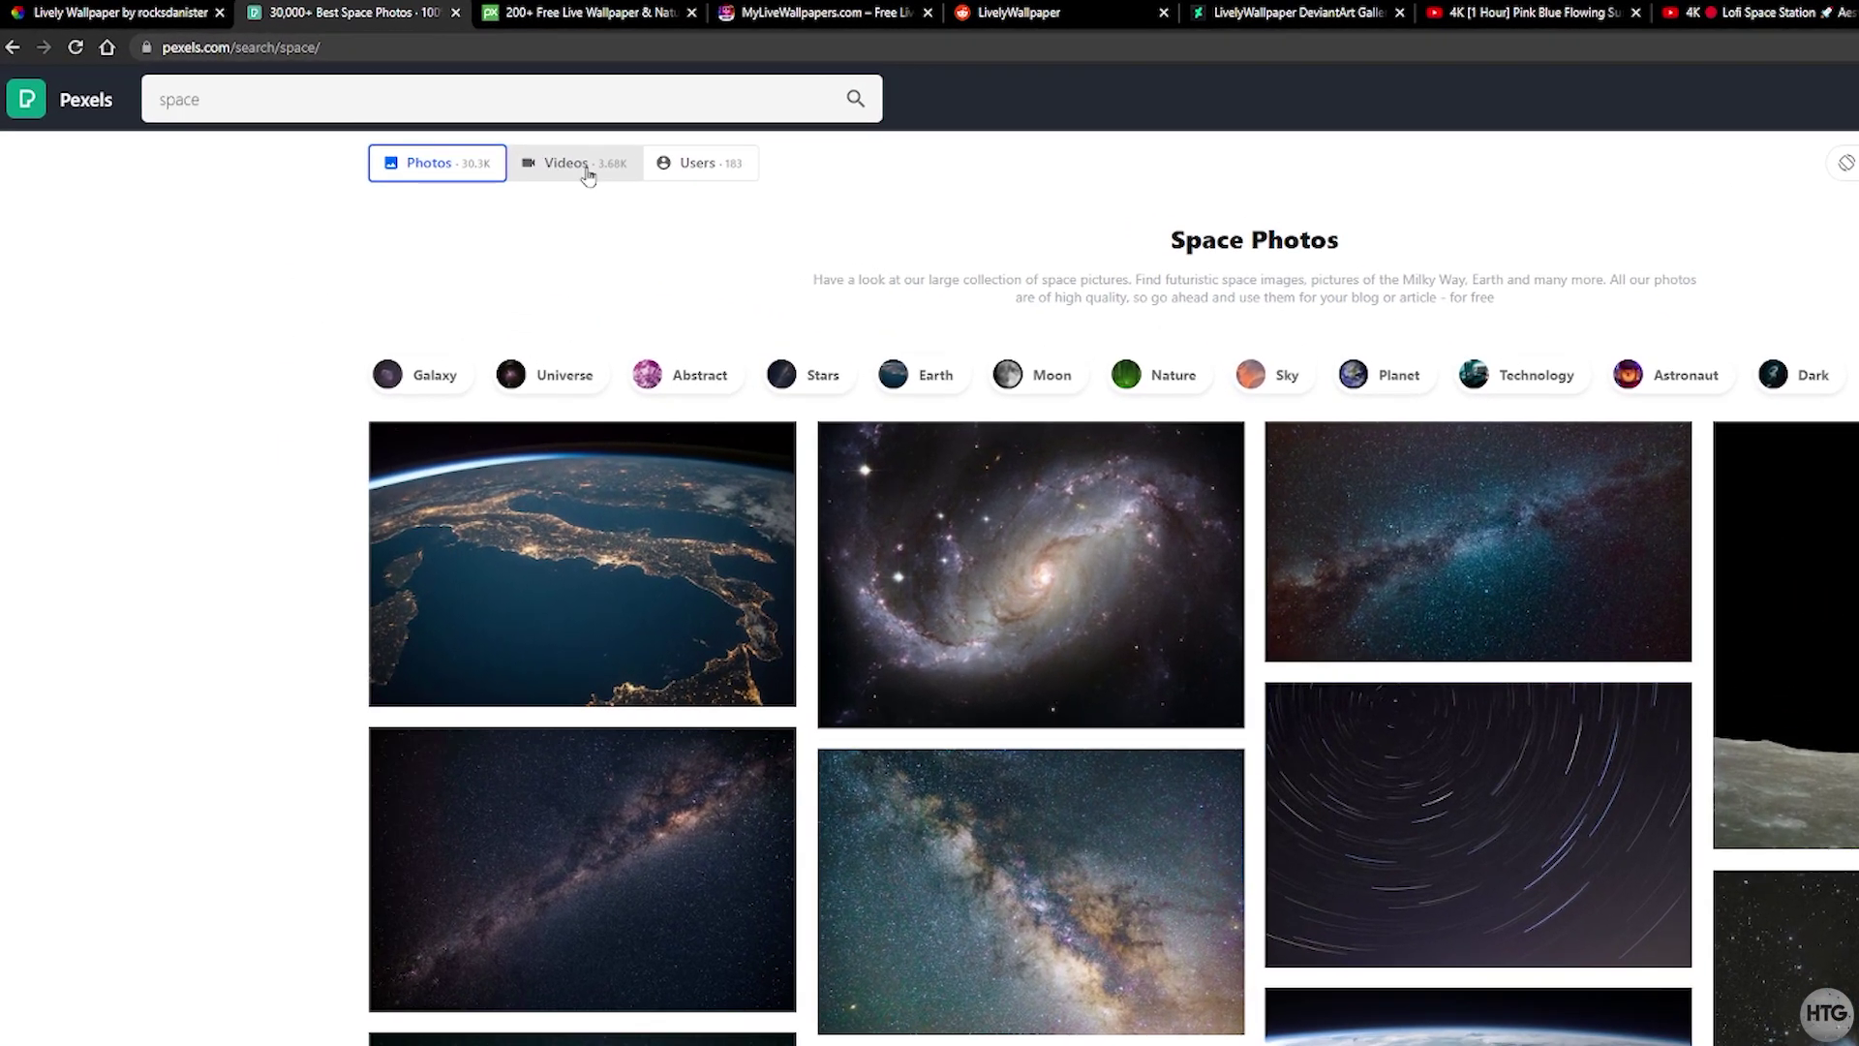
{"action": "left_click", "coordinate": [465, 135]}
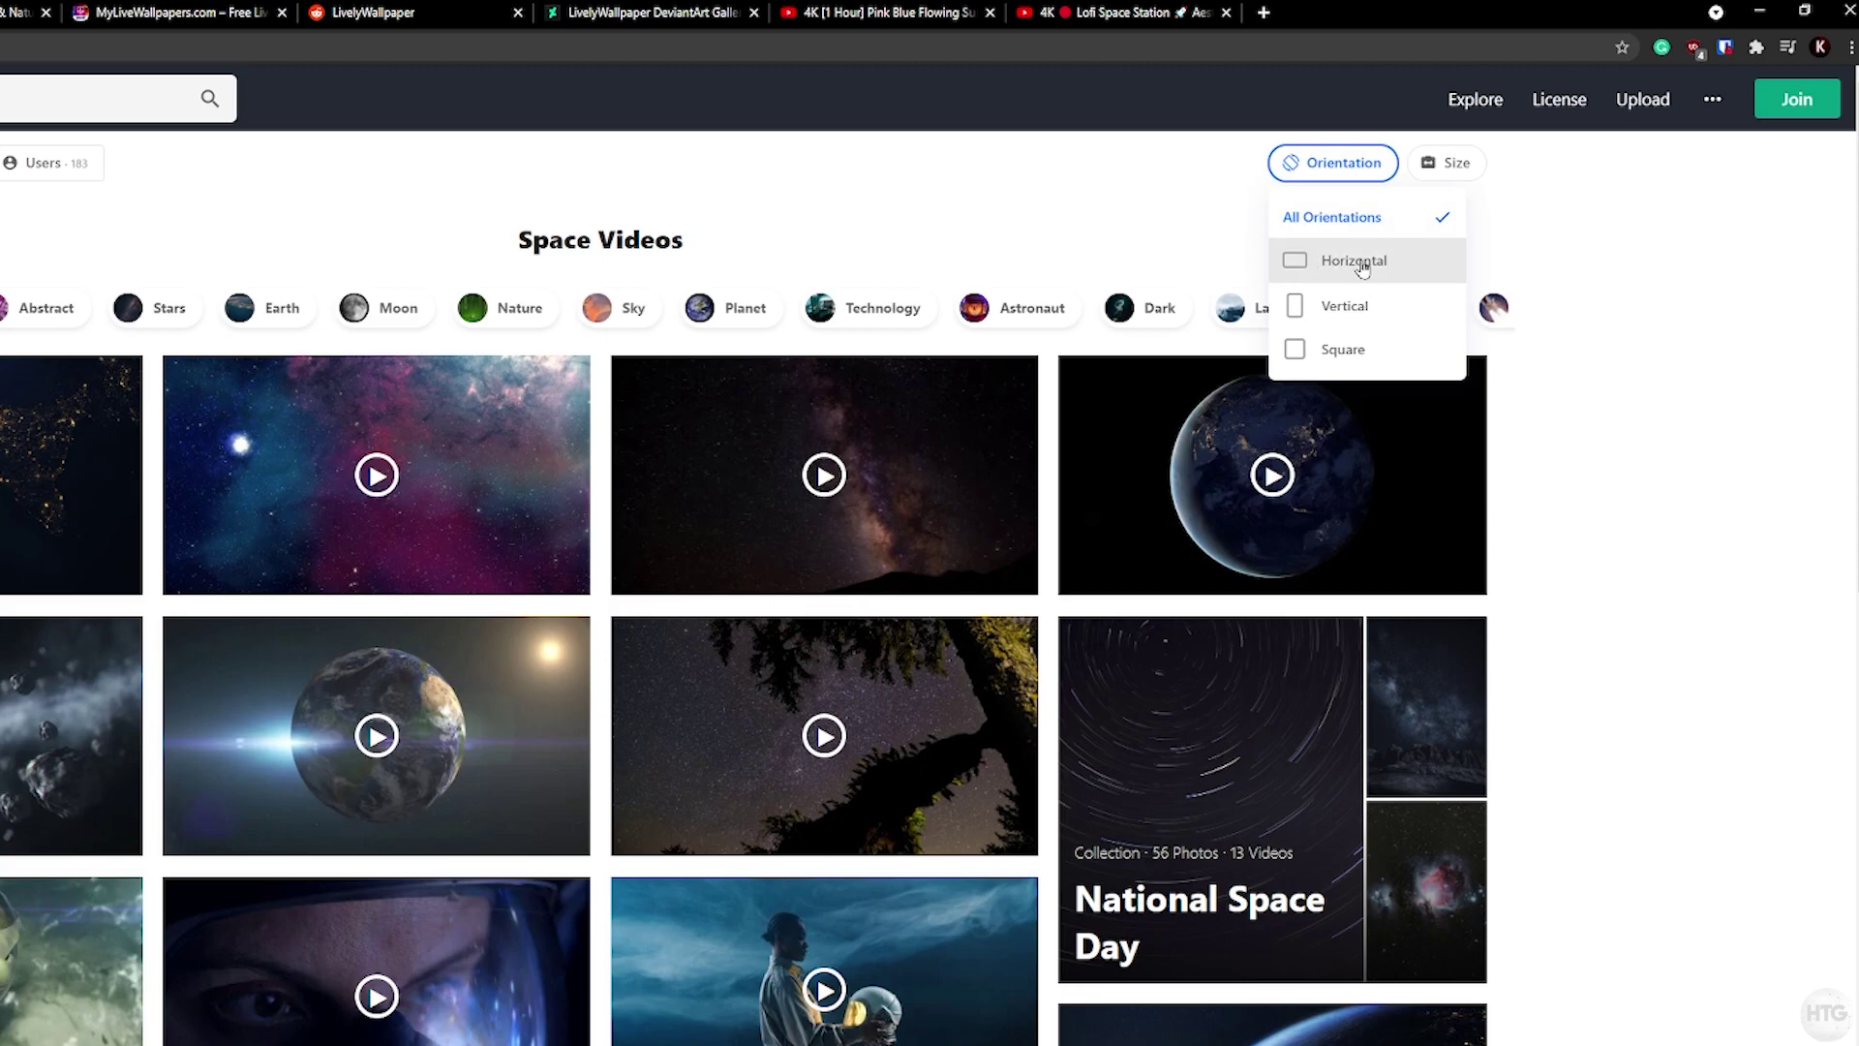
{"action": "left_click", "coordinate": [1365, 263]}
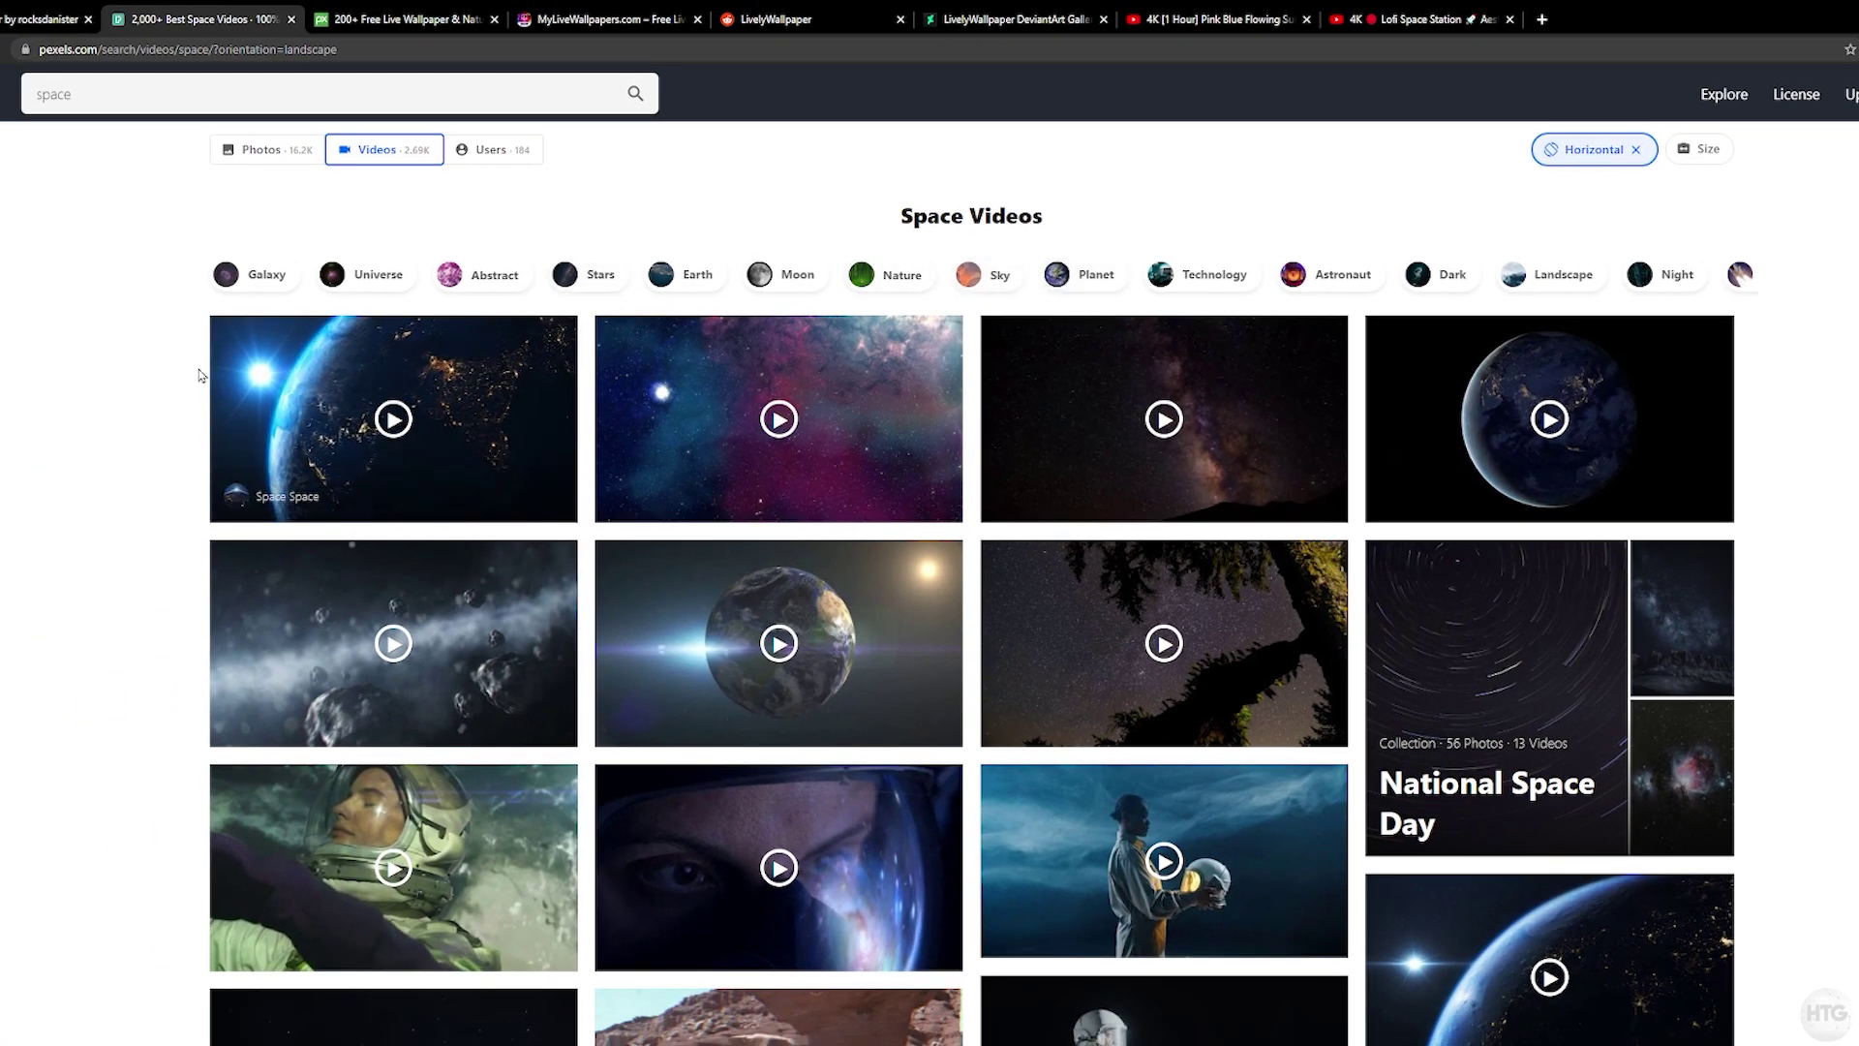
{"action": "scroll", "coordinate": [1139, 426], "scroll_direction": "down", "scroll_amount": 10}
{"action": "scroll", "coordinate": [1050, 523], "scroll_direction": "up", "scroll_amount": 10}
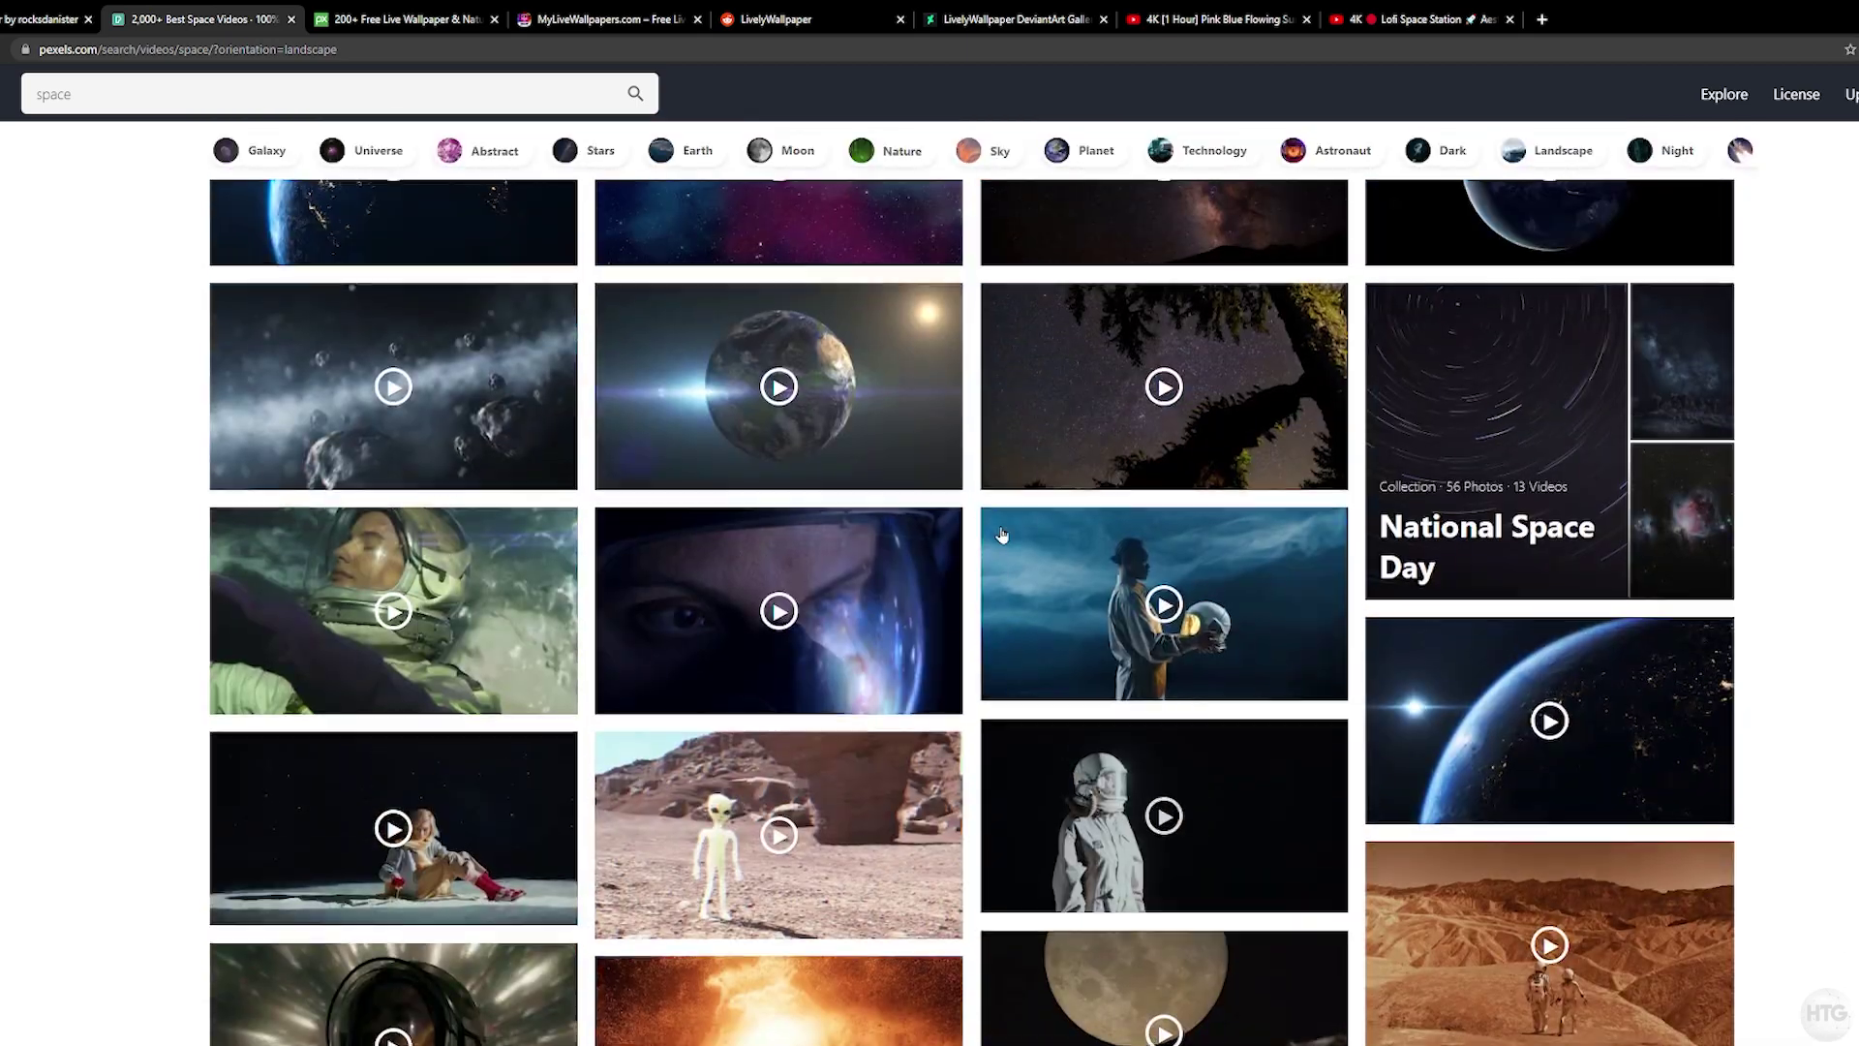
Download the Earth at night video into Test Wallpapers as Earth_Wallpaper.mp4.
{"action": "left_click", "coordinate": [516, 456]}
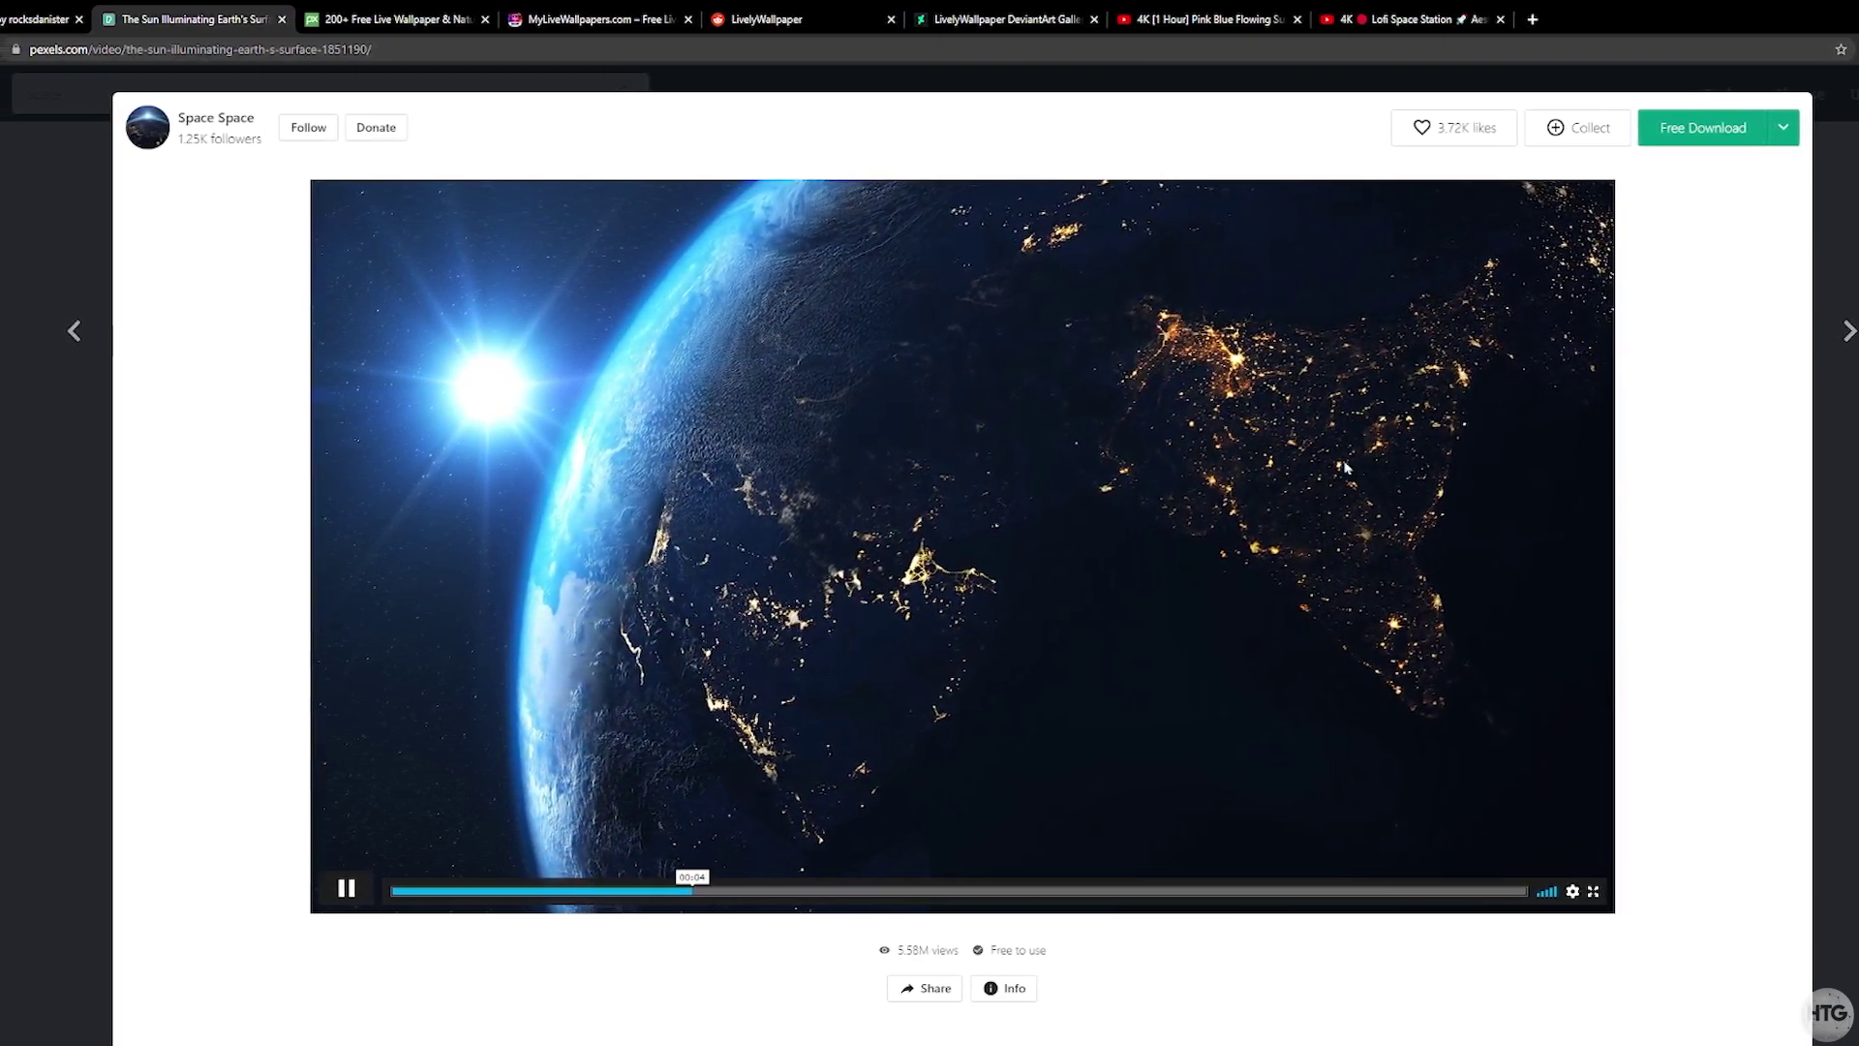
{"action": "left_click", "coordinate": [1707, 136]}
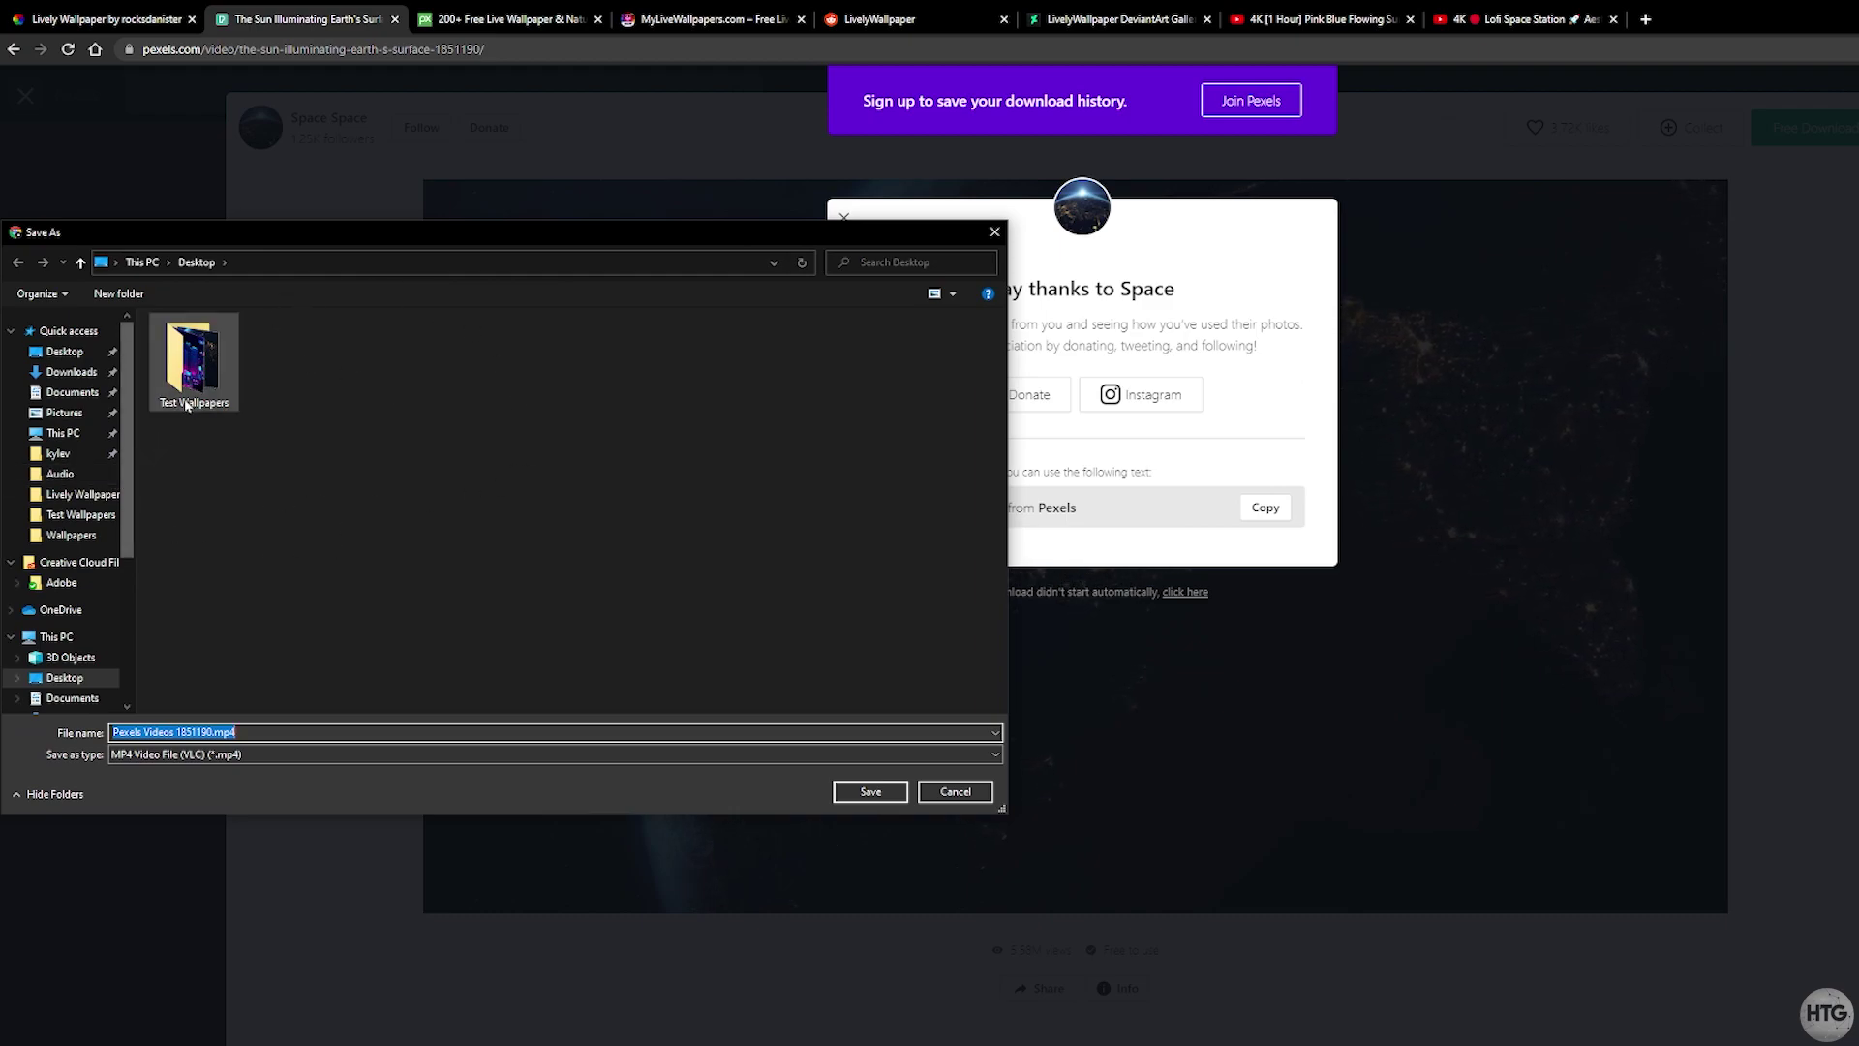
{"action": "double_click", "coordinate": [192, 385]}
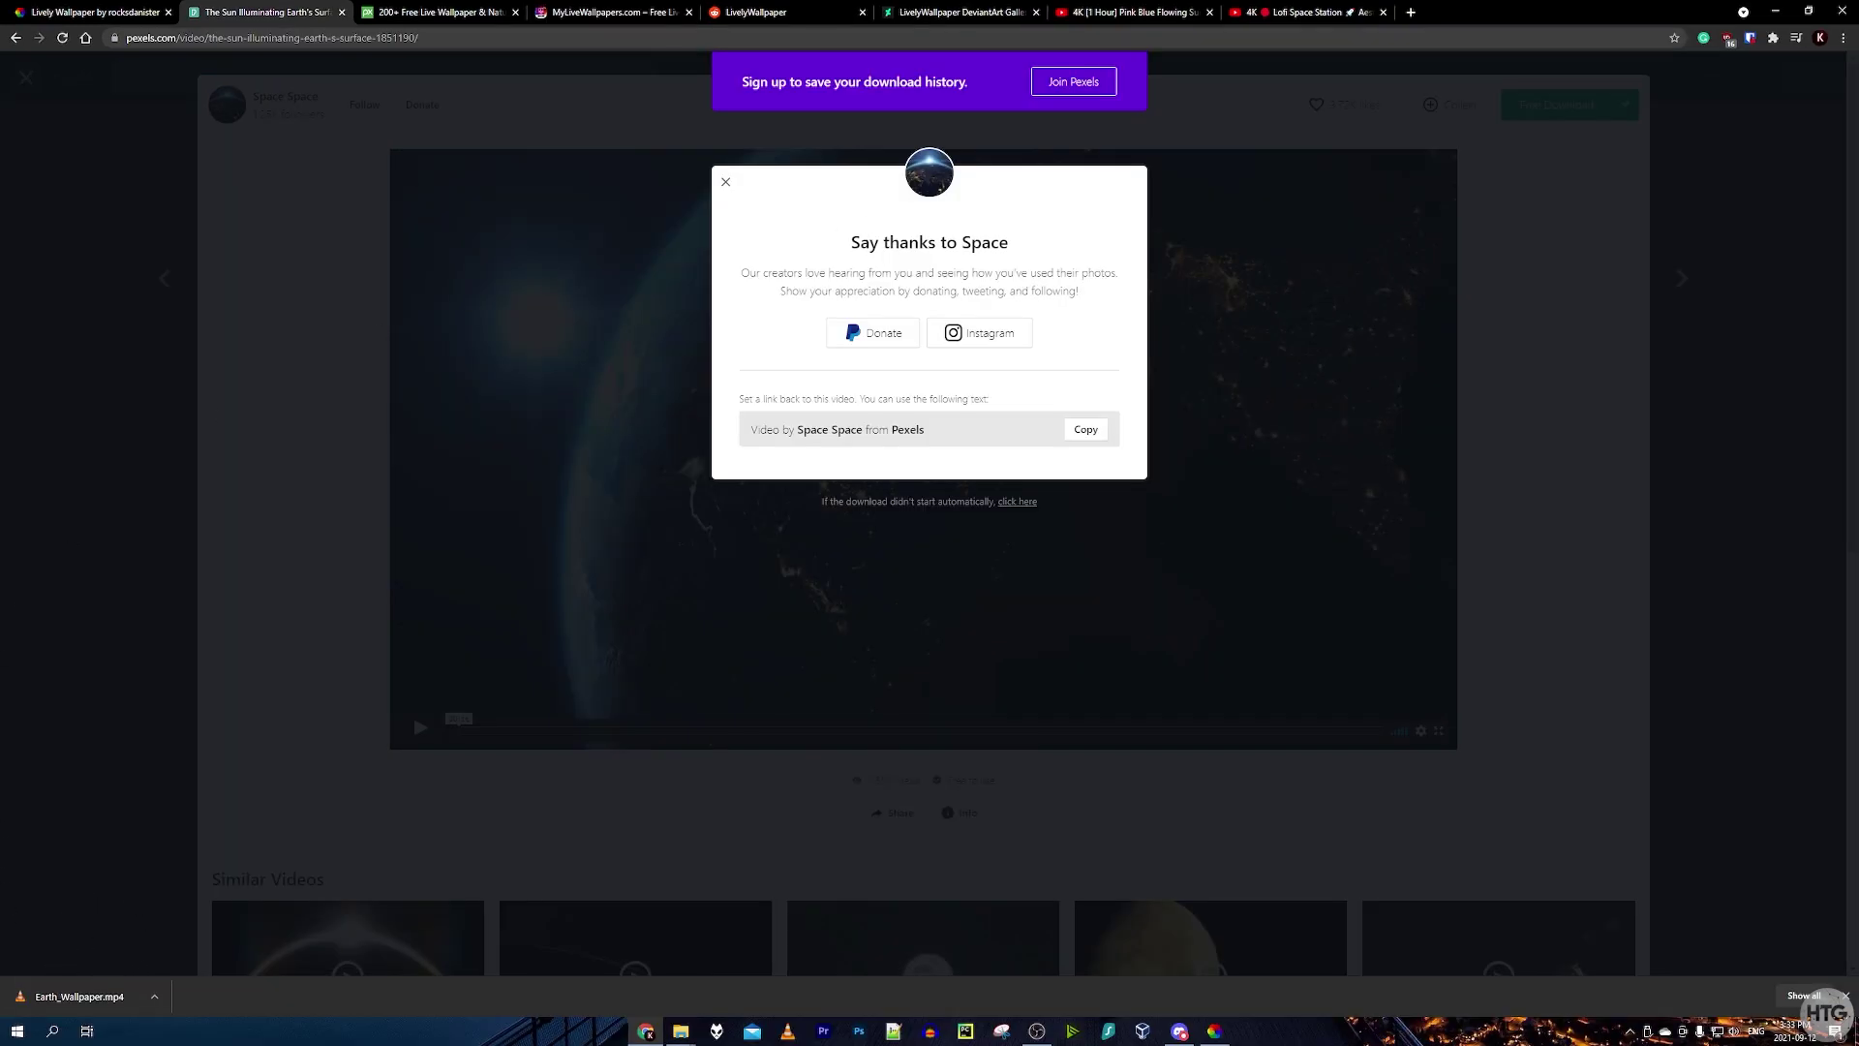
{"action": "left_click", "coordinate": [1775, 10]}
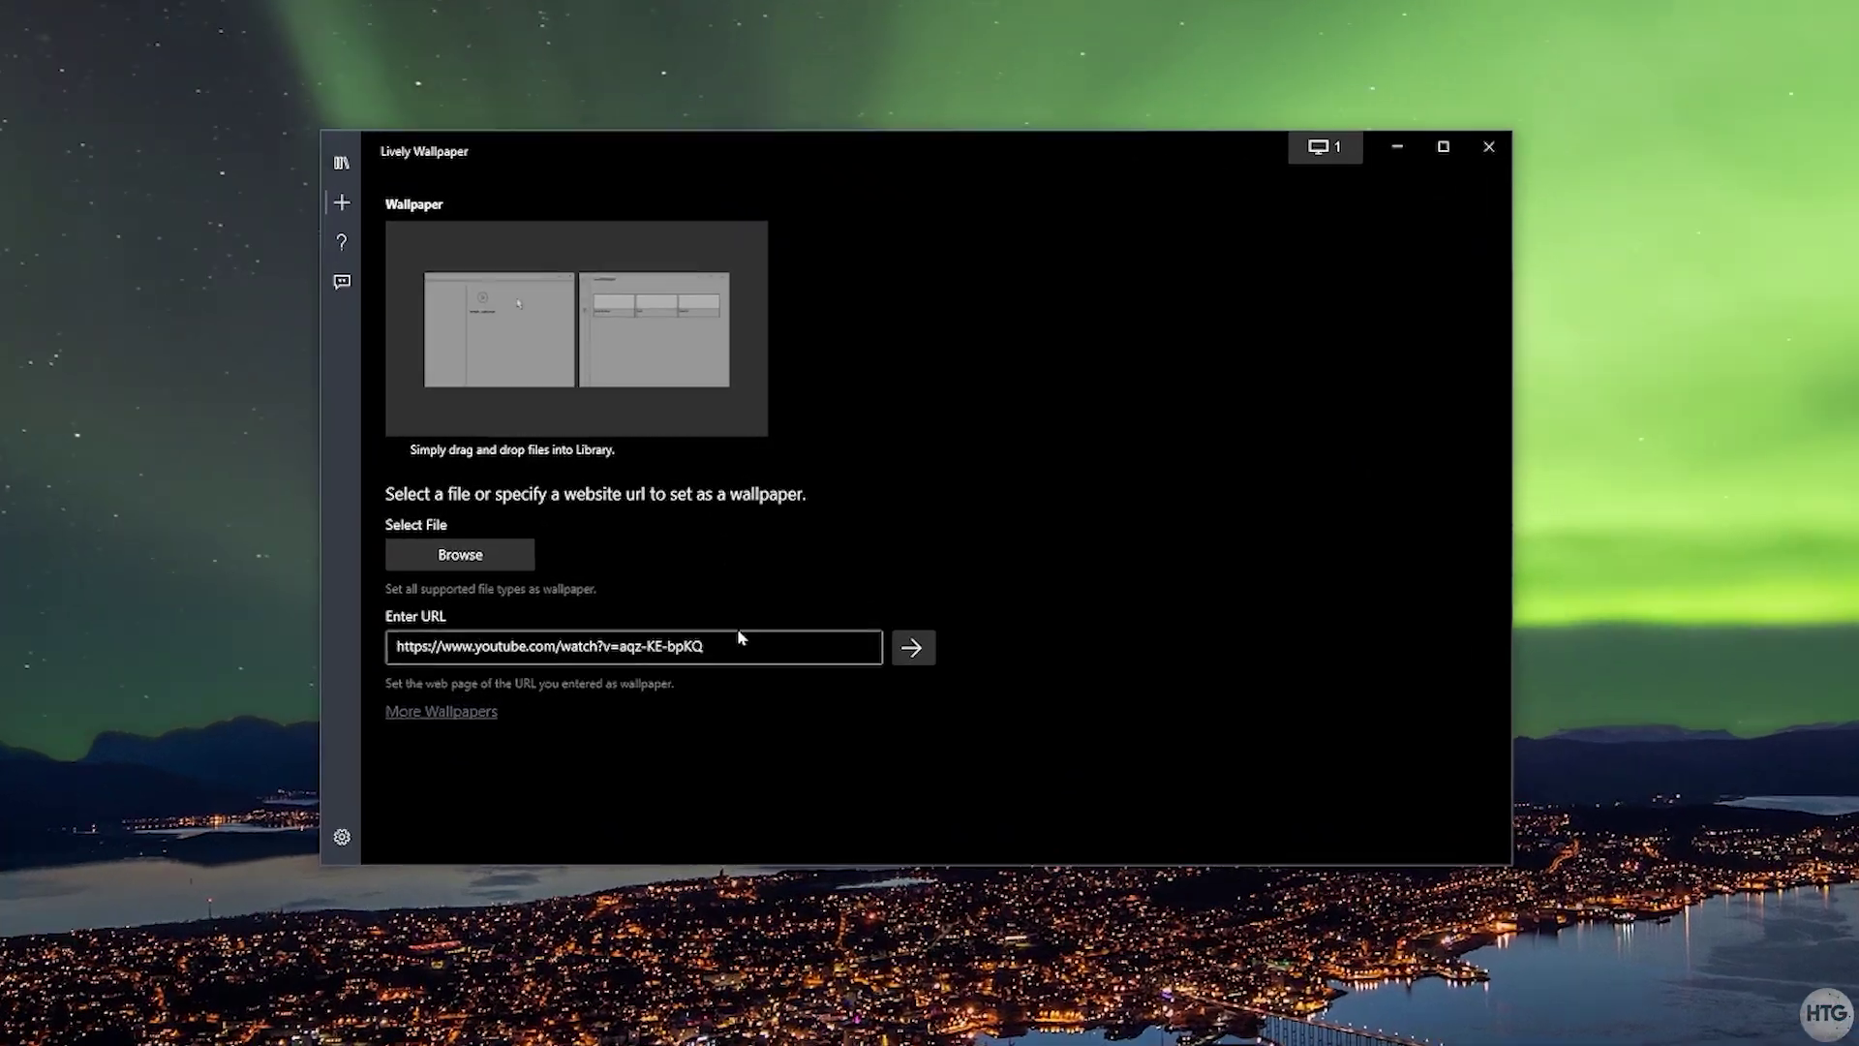
Add Earth_Wallpaper.mp4 as a wallpaper and retitle it 'Earth Rotation'.
{"action": "left_click", "coordinate": [460, 554]}
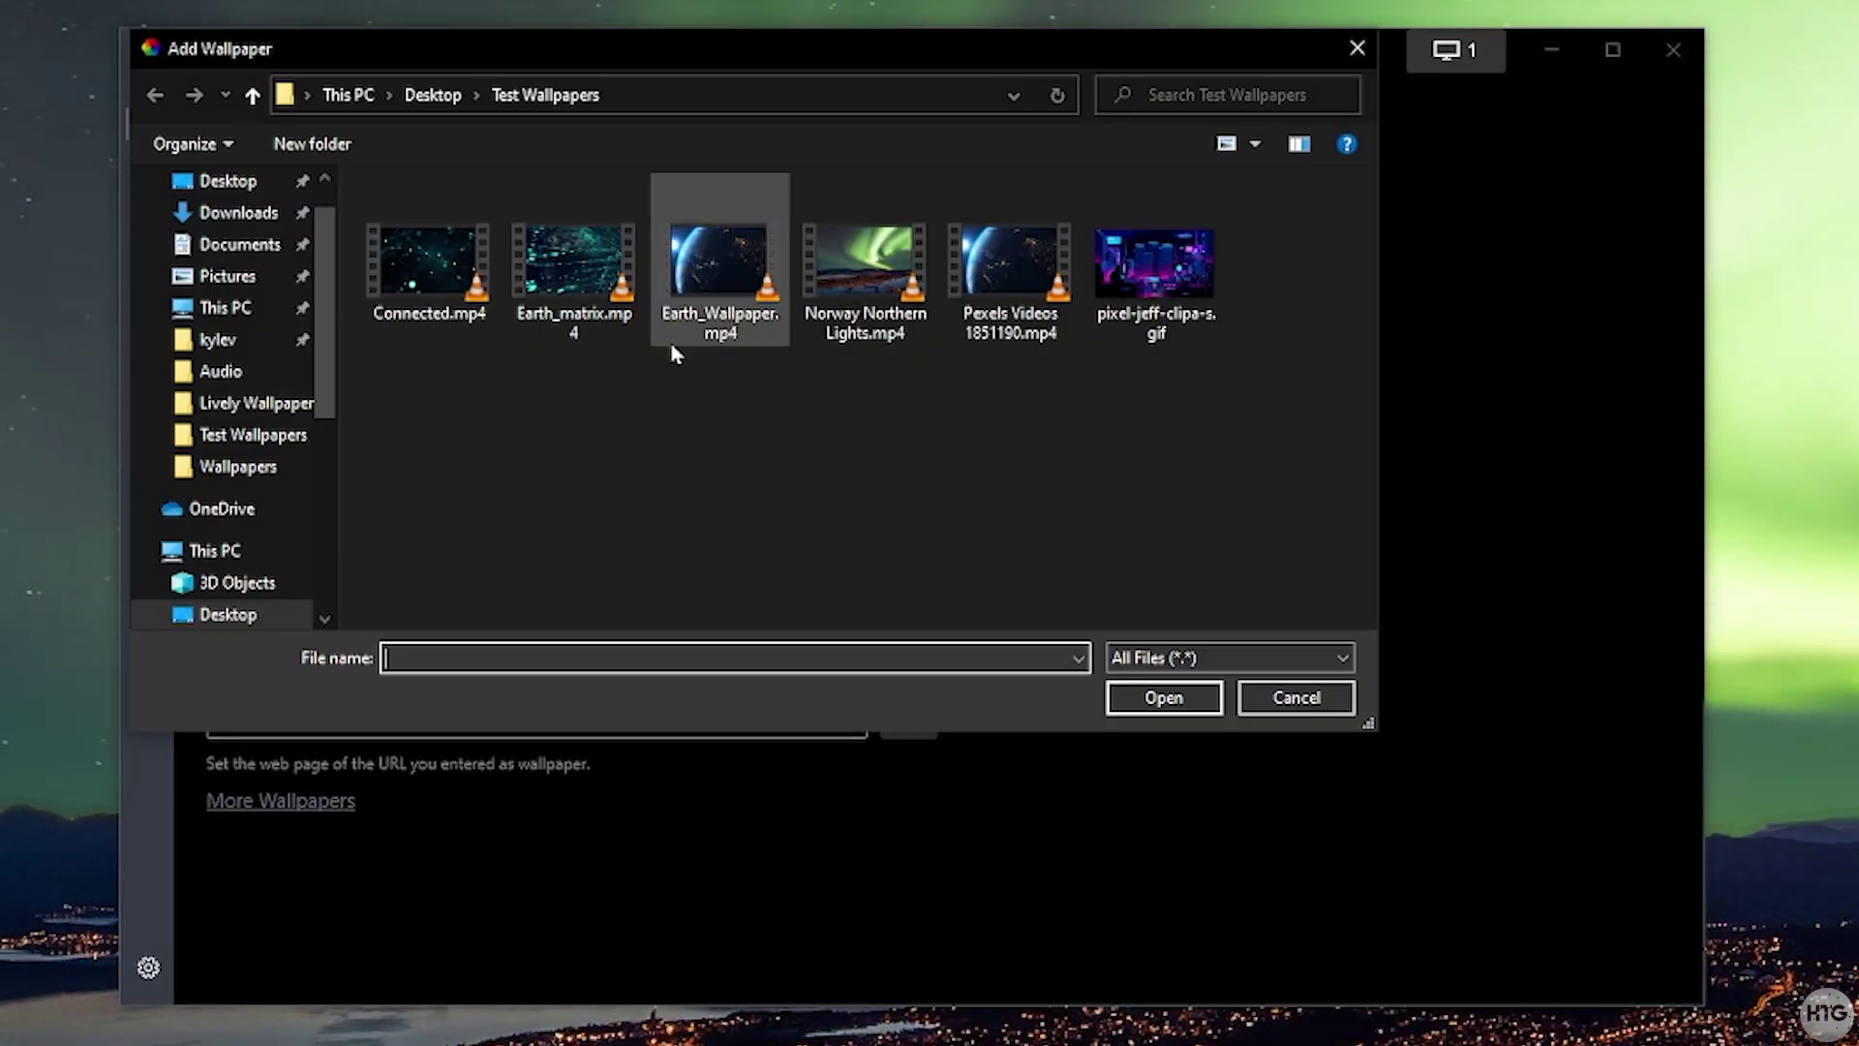
{"action": "double_click", "coordinate": [721, 276]}
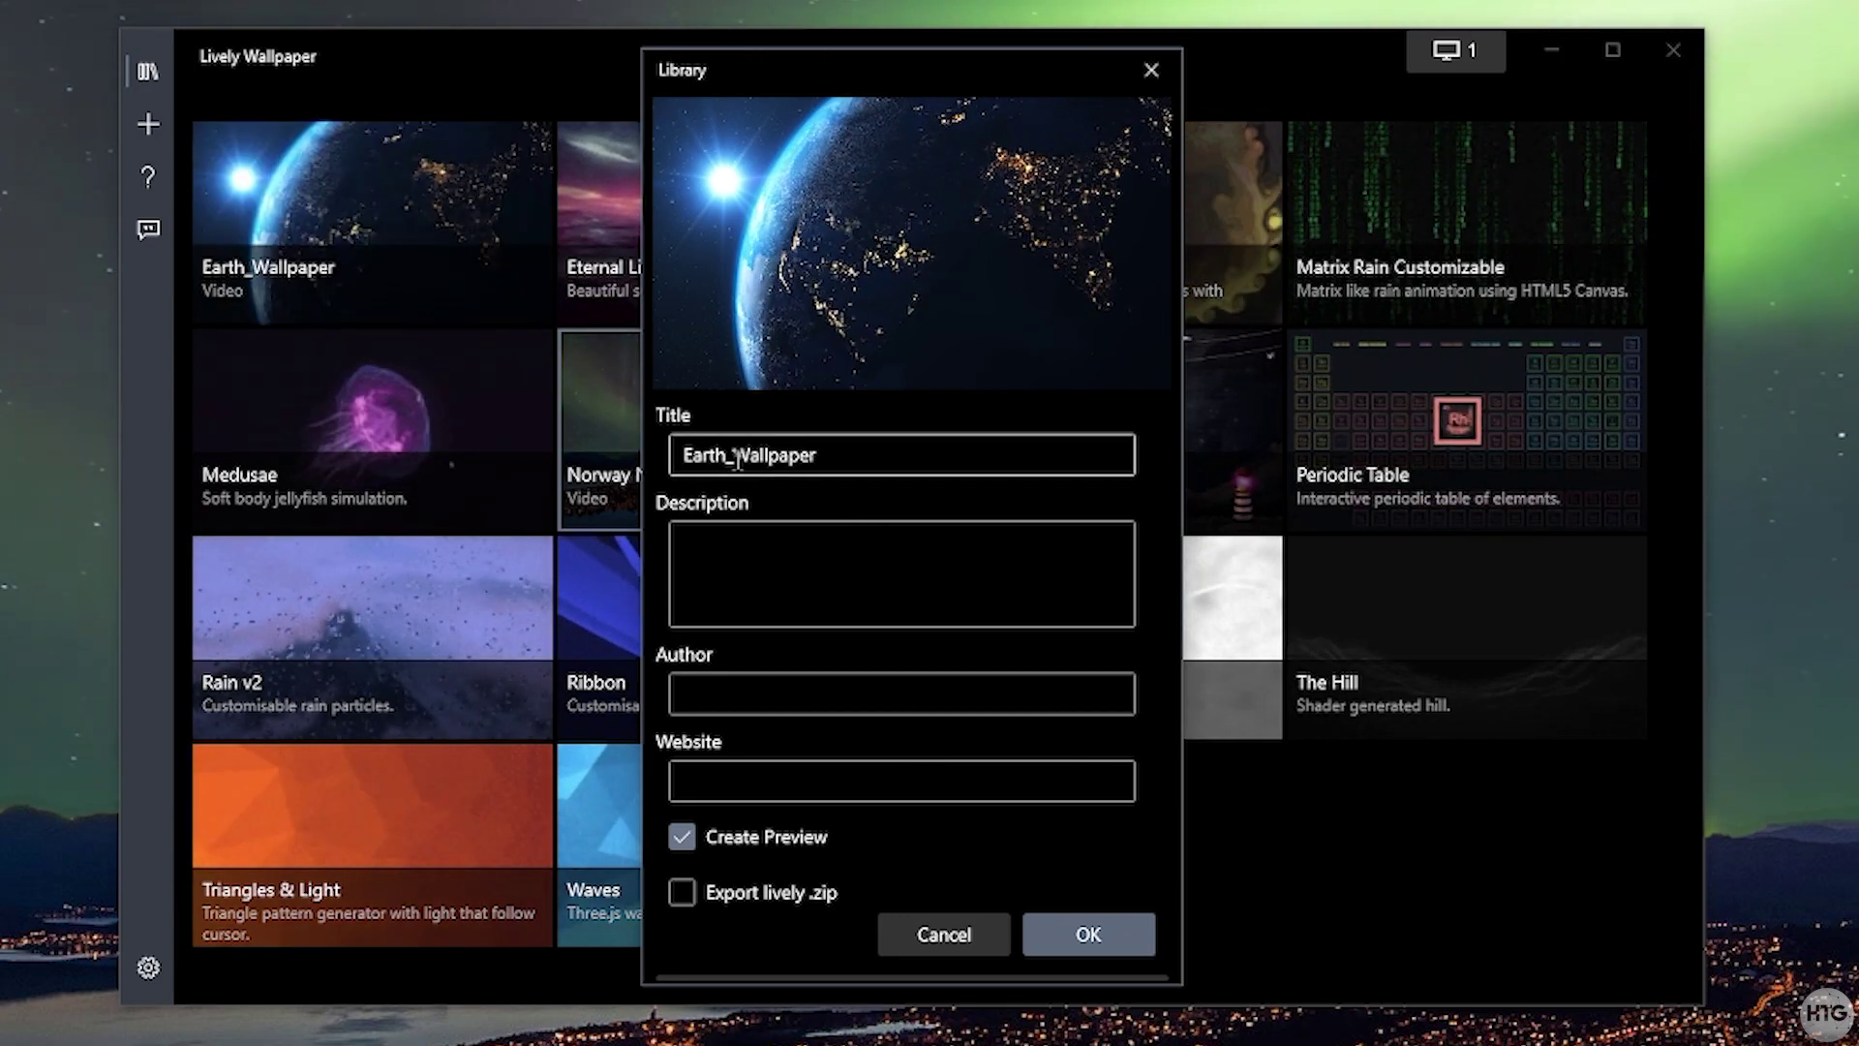
{"action": "left_click", "coordinate": [682, 455]}
{"action": "left_click_drag", "start_coordinate": [819, 455], "coordinate": [725, 455]}
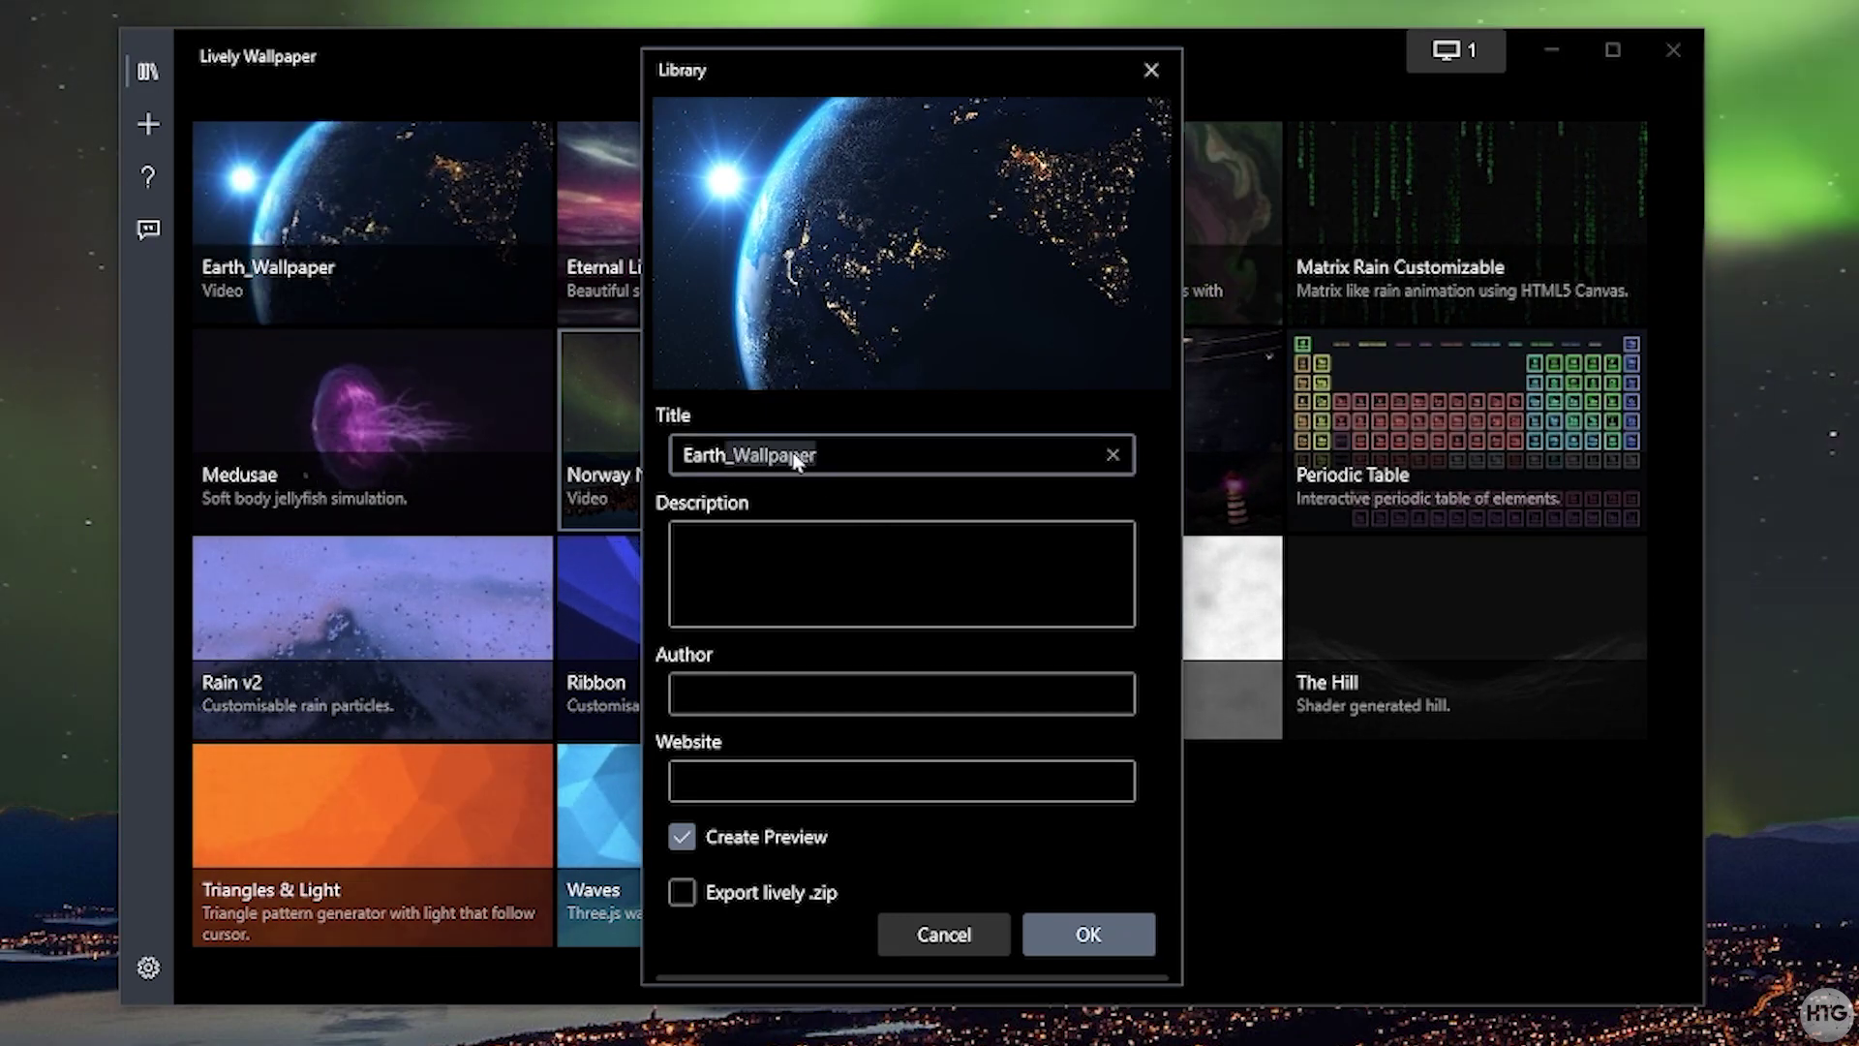
{"action": "type", "text": "Rotation"}
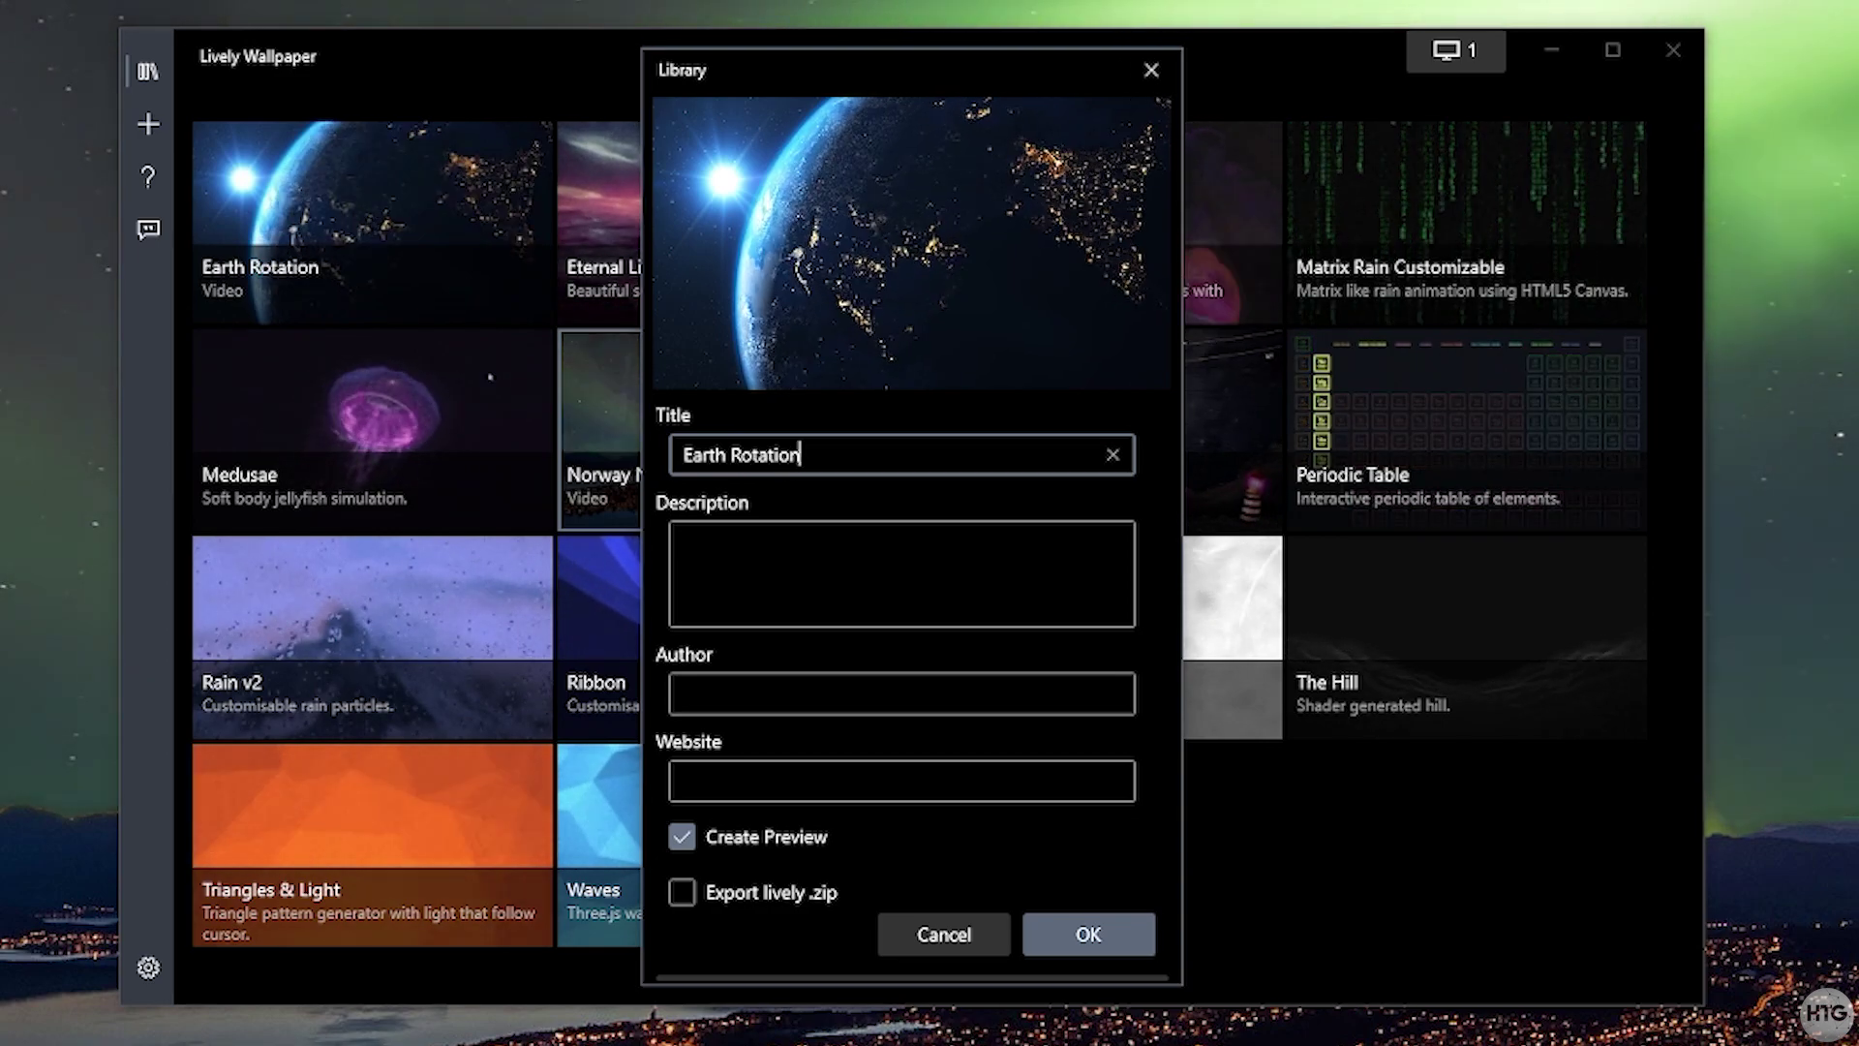
Confirm the Earth Rotation wallpaper details and minimise the library to view it.
{"action": "left_click", "coordinate": [826, 543]}
{"action": "left_click", "coordinate": [775, 695]}
{"action": "left_click", "coordinate": [885, 774]}
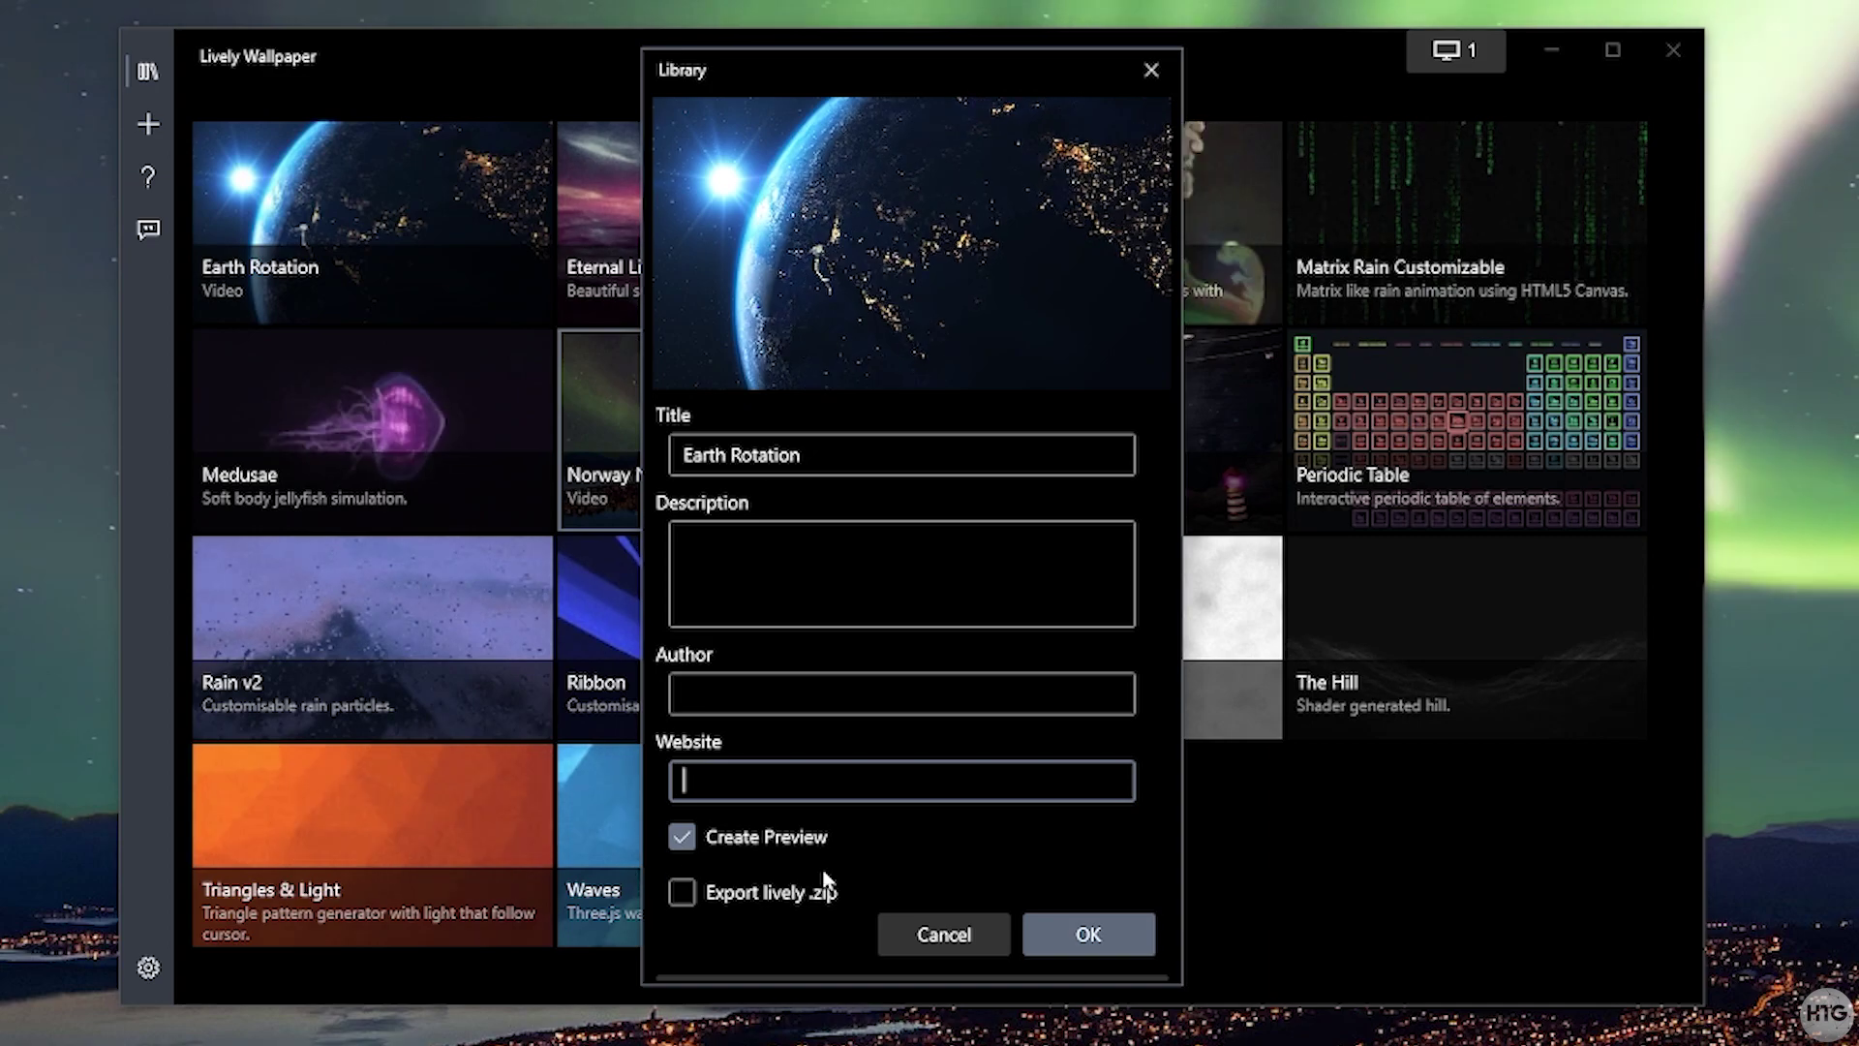
{"action": "left_click", "coordinate": [1088, 933]}
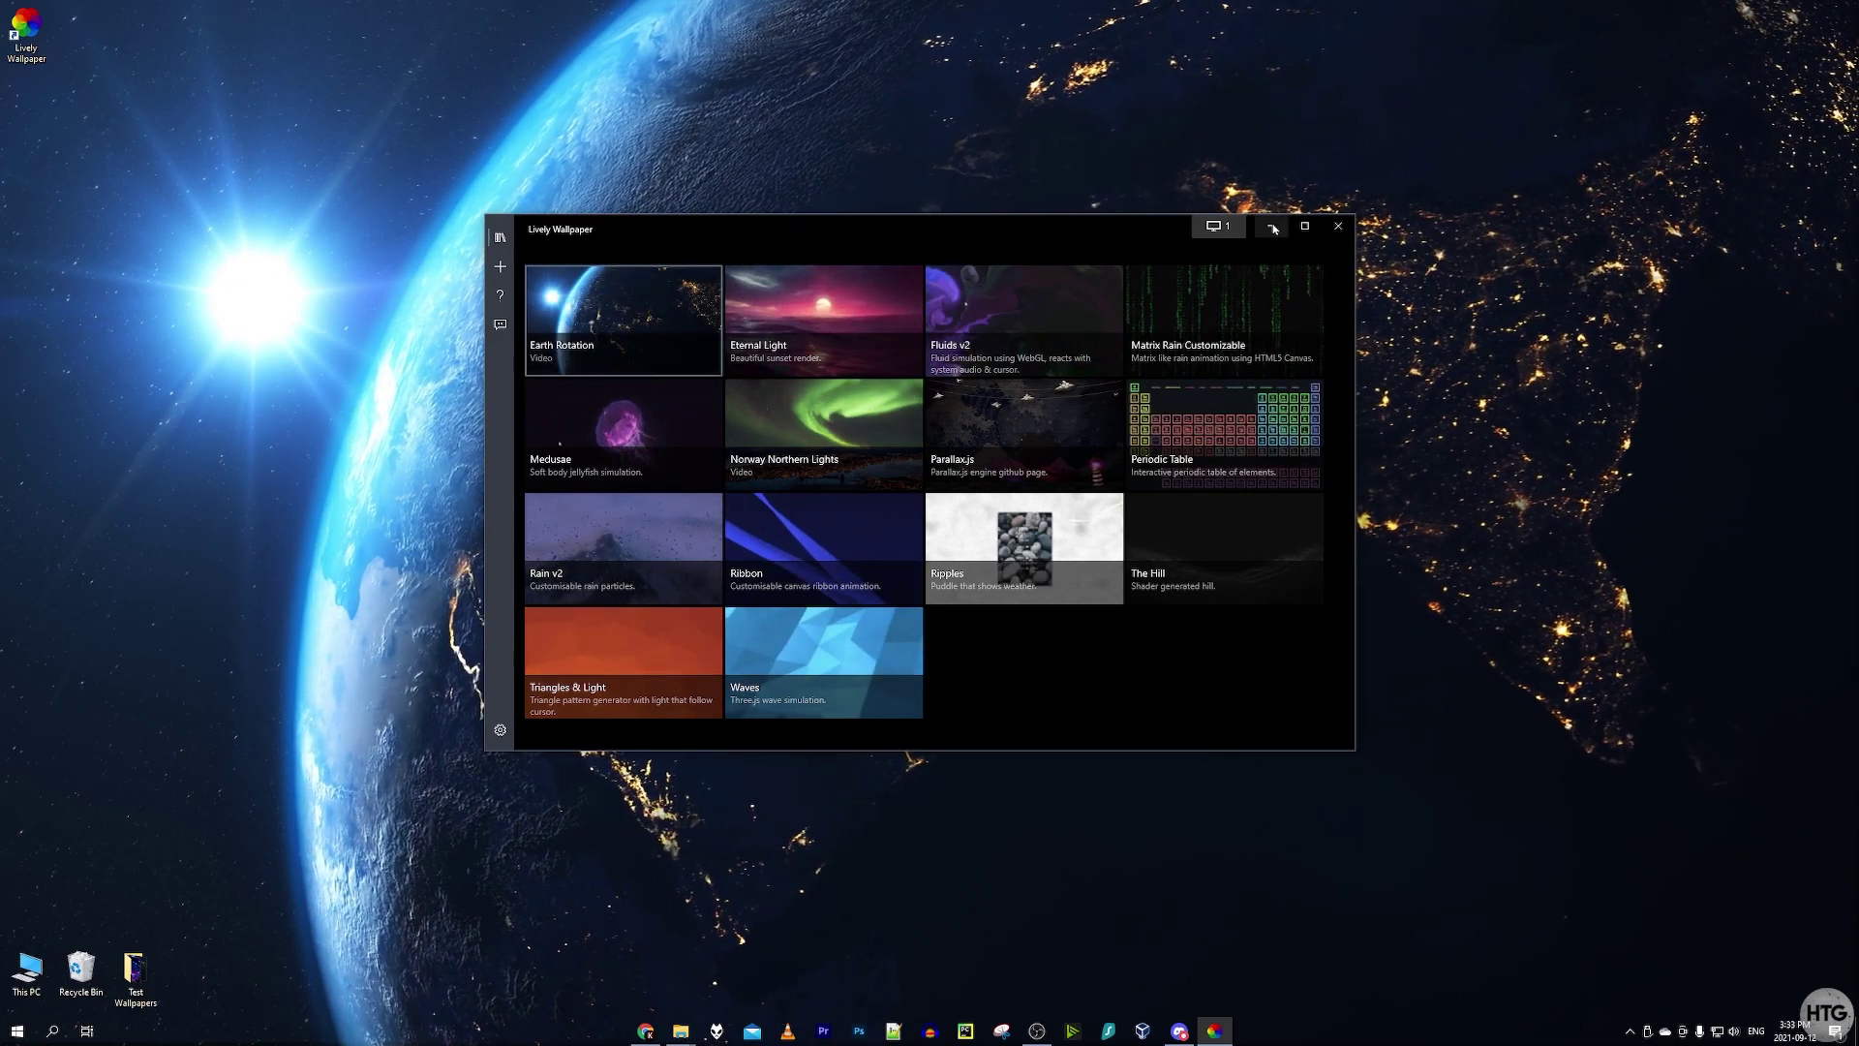
{"action": "left_click", "coordinate": [1272, 227]}
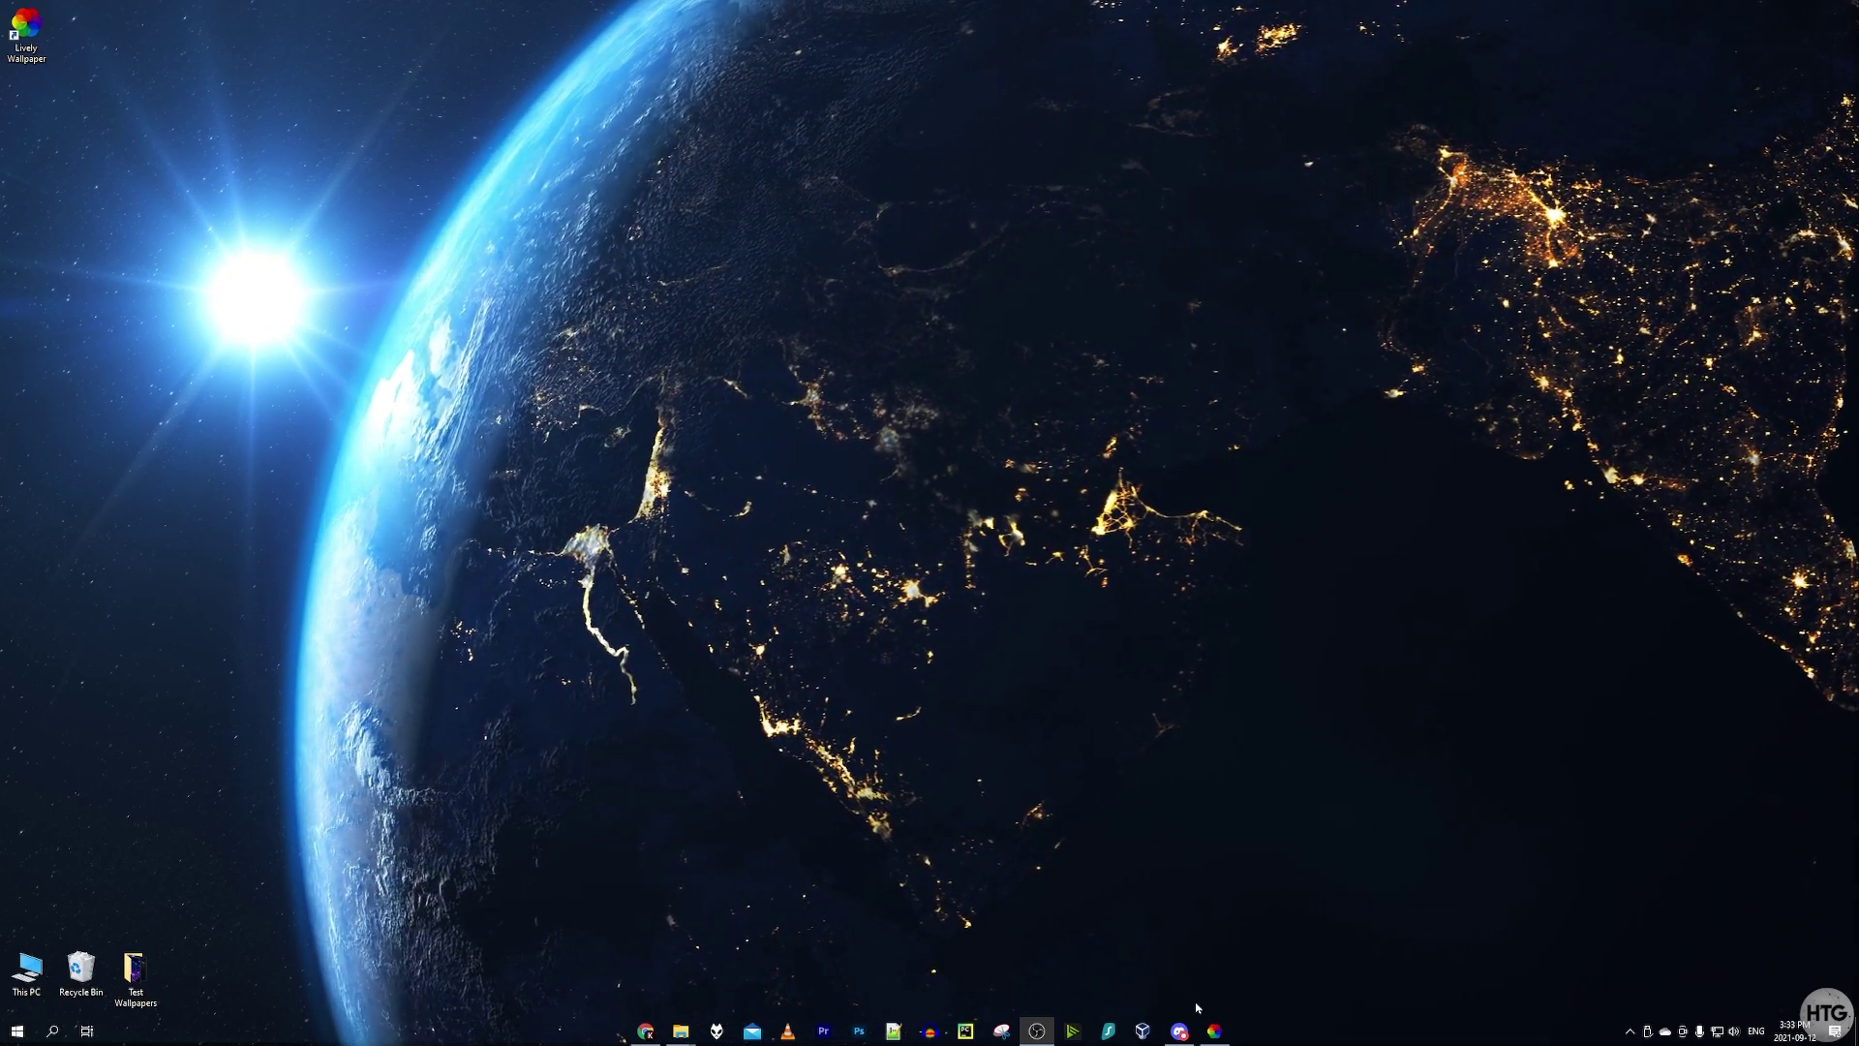
Review Lively's display placement, leaving Selected screen only, then return to the Pixabay browser.
{"action": "left_click", "coordinate": [1214, 1030]}
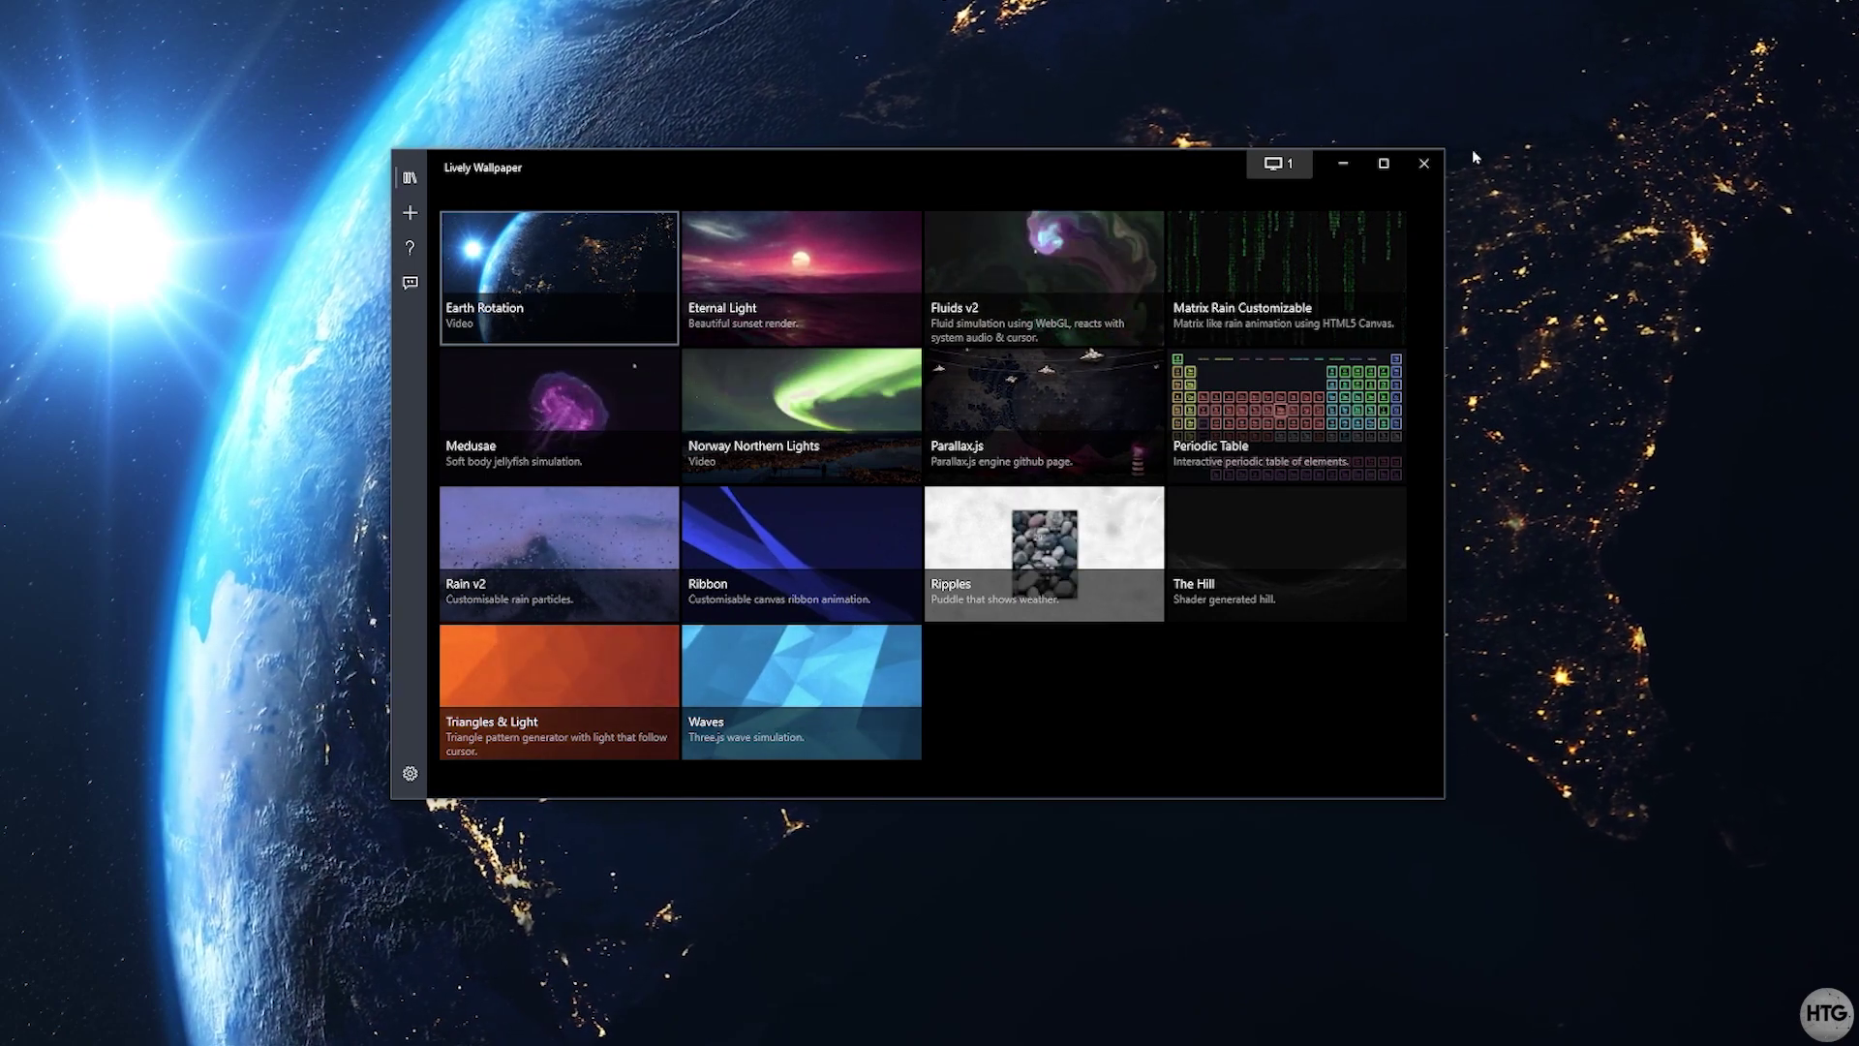
{"action": "left_click", "coordinate": [1276, 166]}
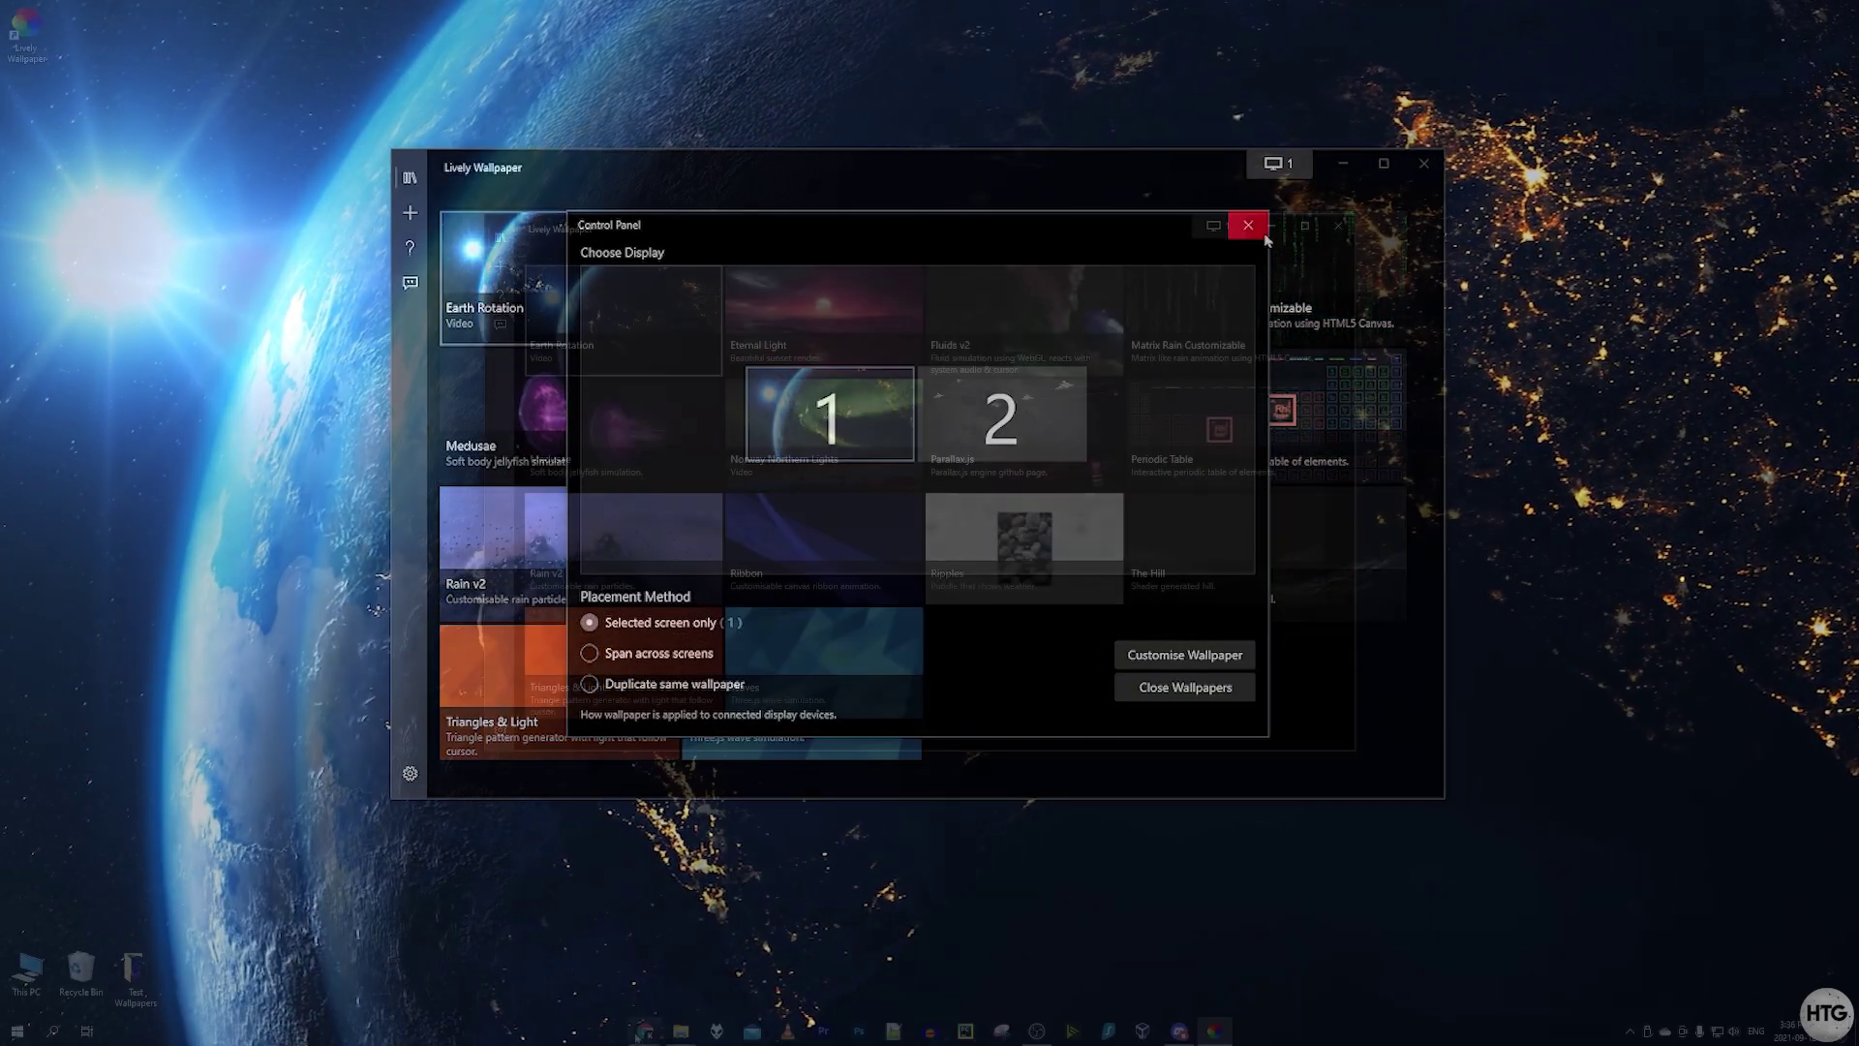
{"action": "left_click", "coordinate": [1248, 225]}
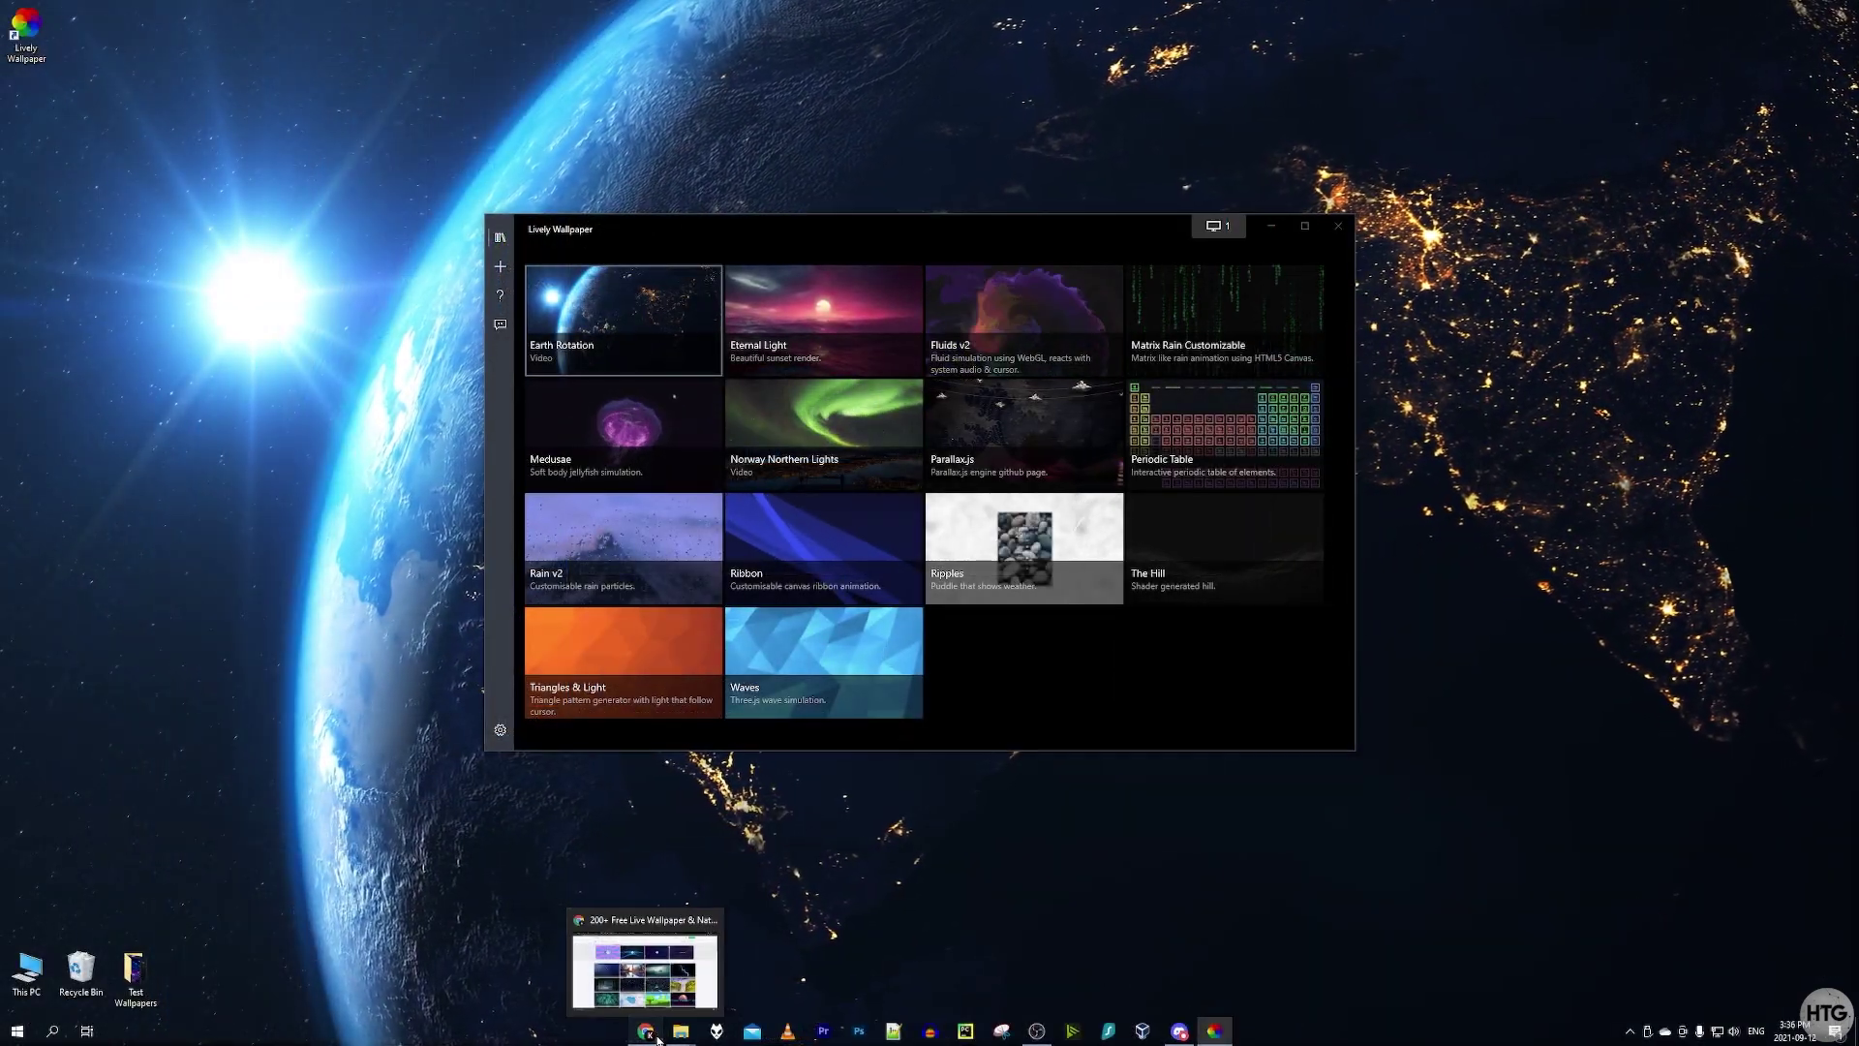
{"action": "left_click", "coordinate": [657, 1038]}
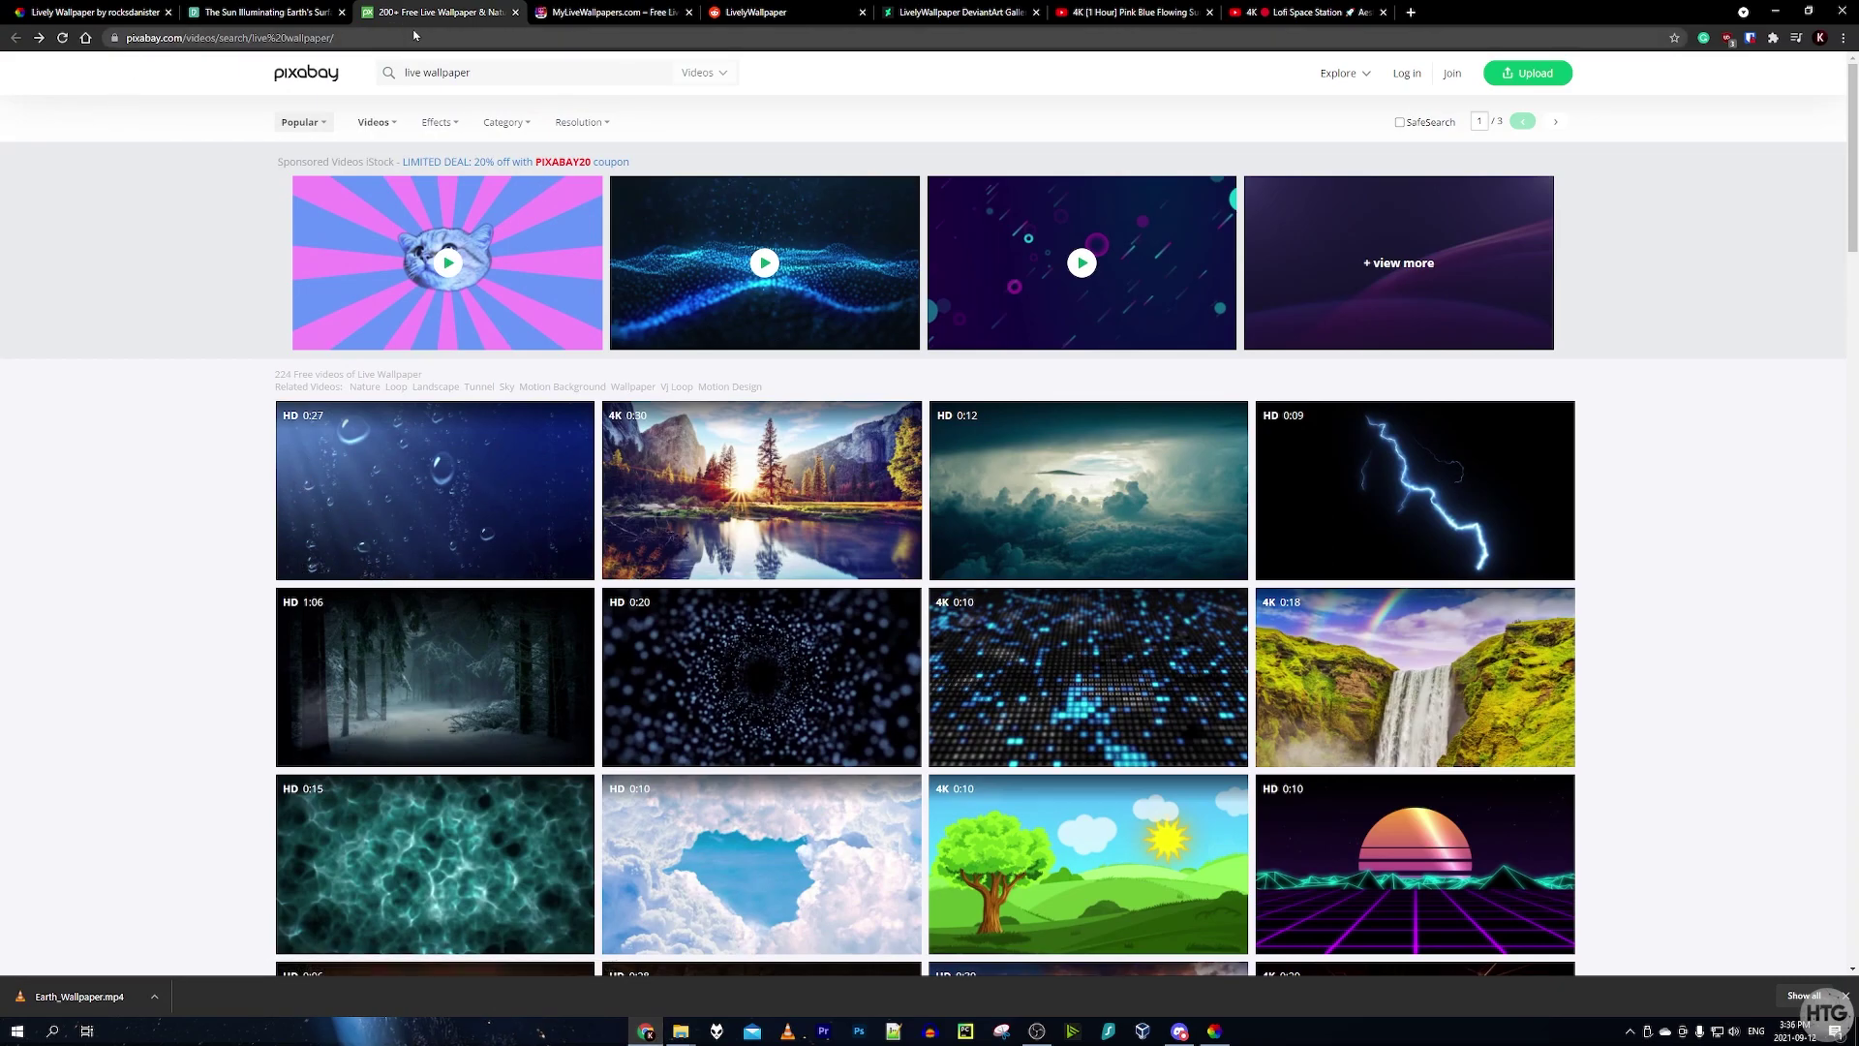
Look through the Pixabay live wallpaper video search results.
{"action": "left_click", "coordinate": [338, 37]}
{"action": "scroll", "coordinate": [902, 446], "scroll_direction": "down", "scroll_amount": 15}
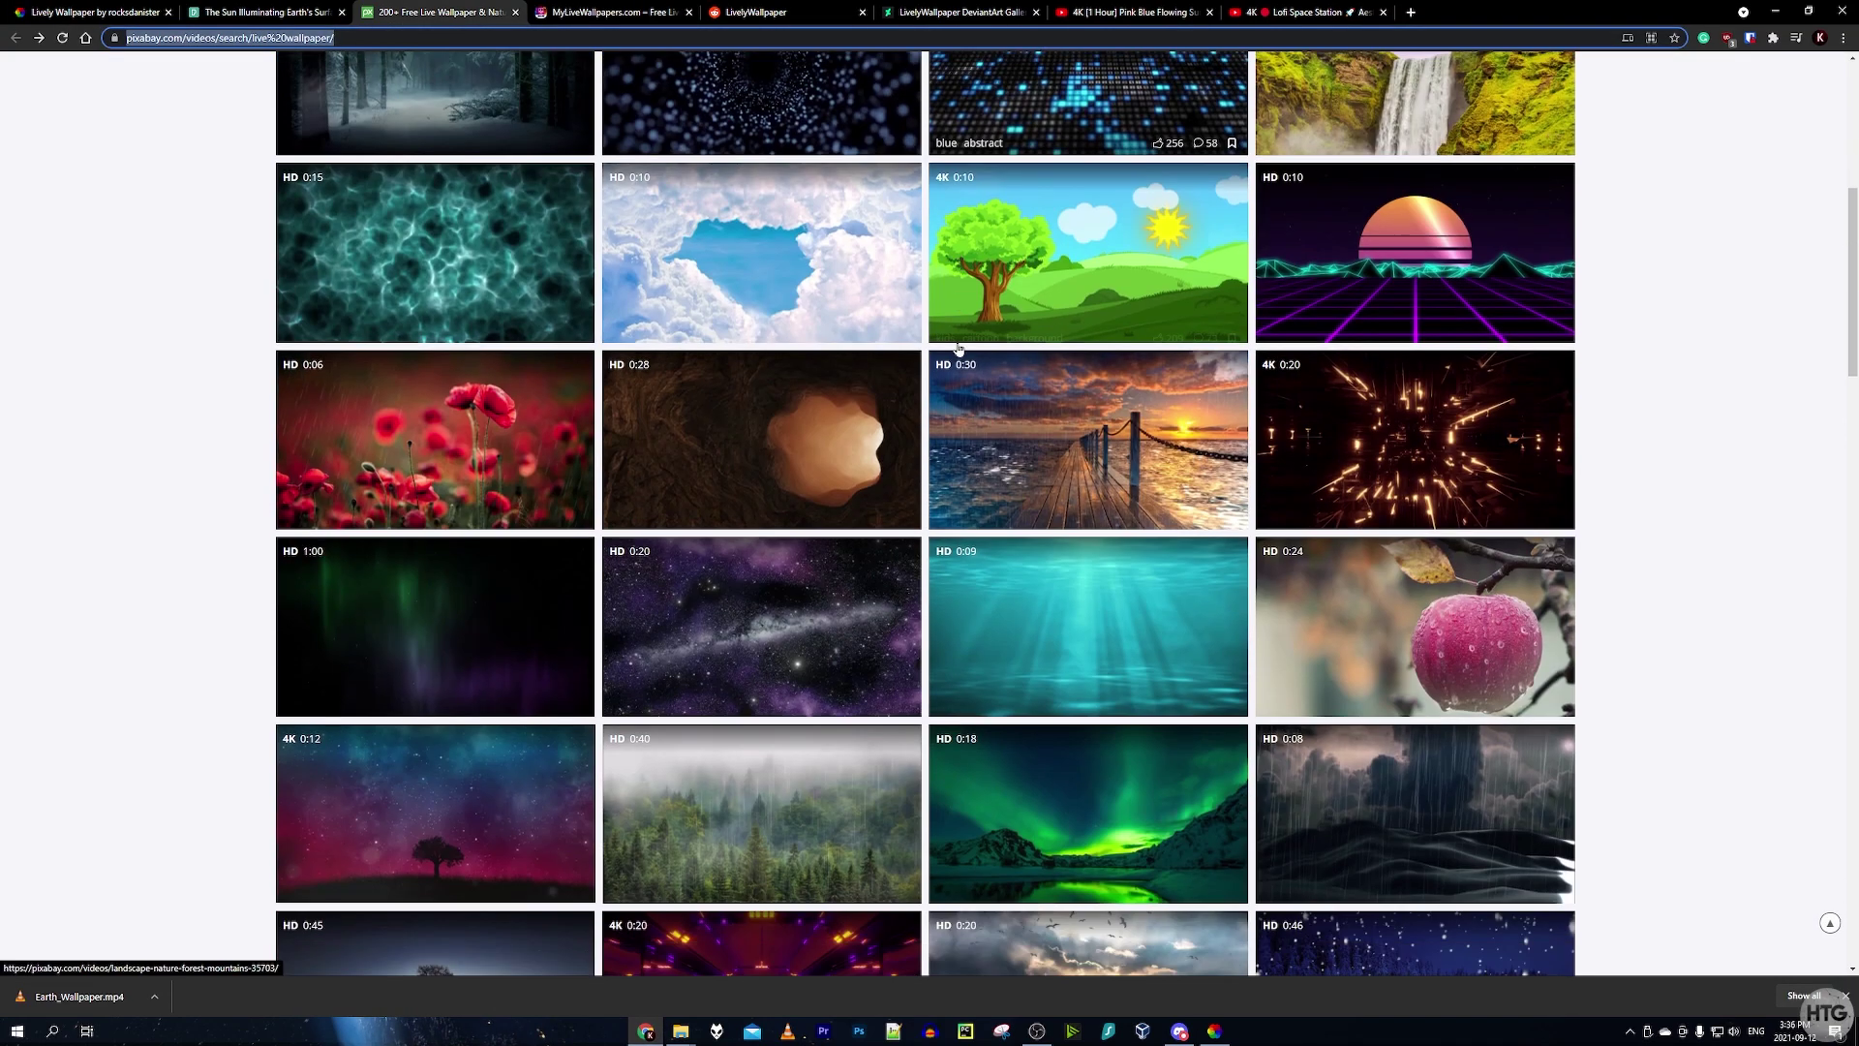
{"action": "scroll", "coordinate": [902, 446], "scroll_direction": "up", "scroll_amount": 15}
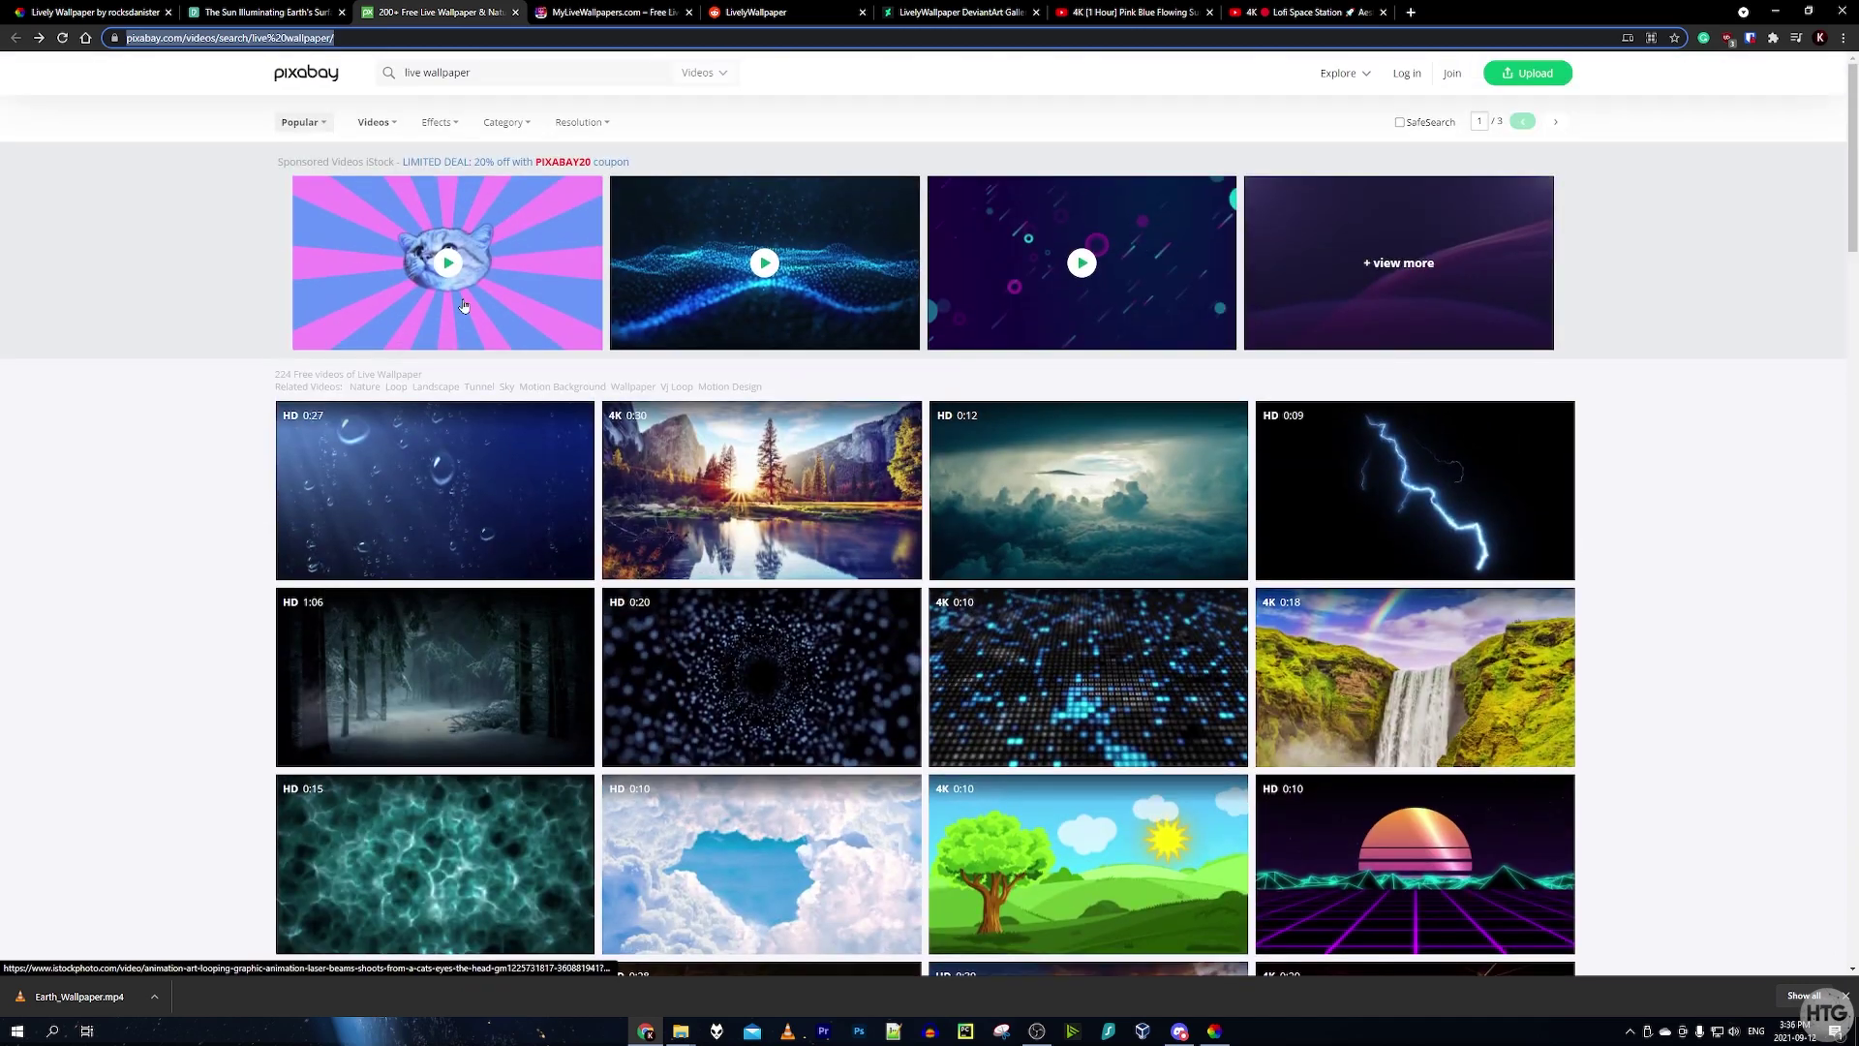
{"action": "triple_click", "coordinate": [478, 80]}
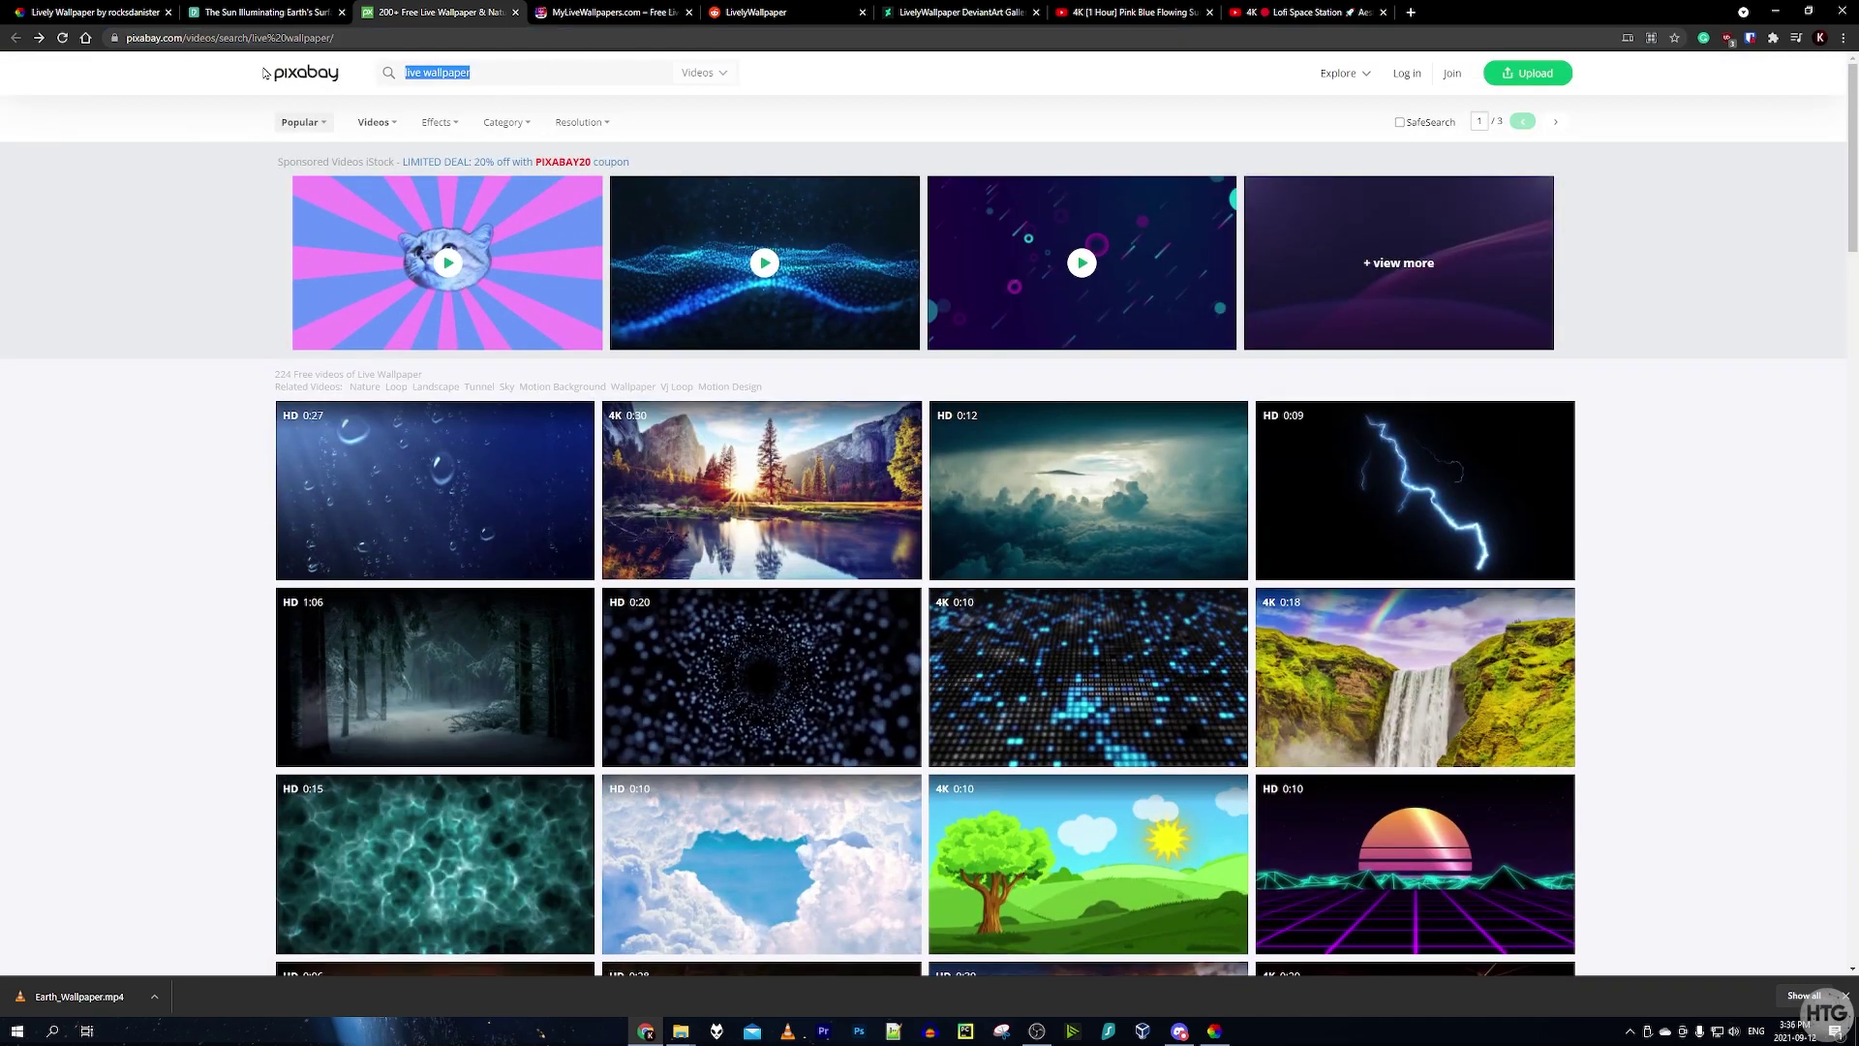
Browse the MyLiveWallpapers.com, LivelyWallpaper subreddit and DeviantArt gallery tabs in turn.
{"action": "left_click", "coordinate": [604, 11]}
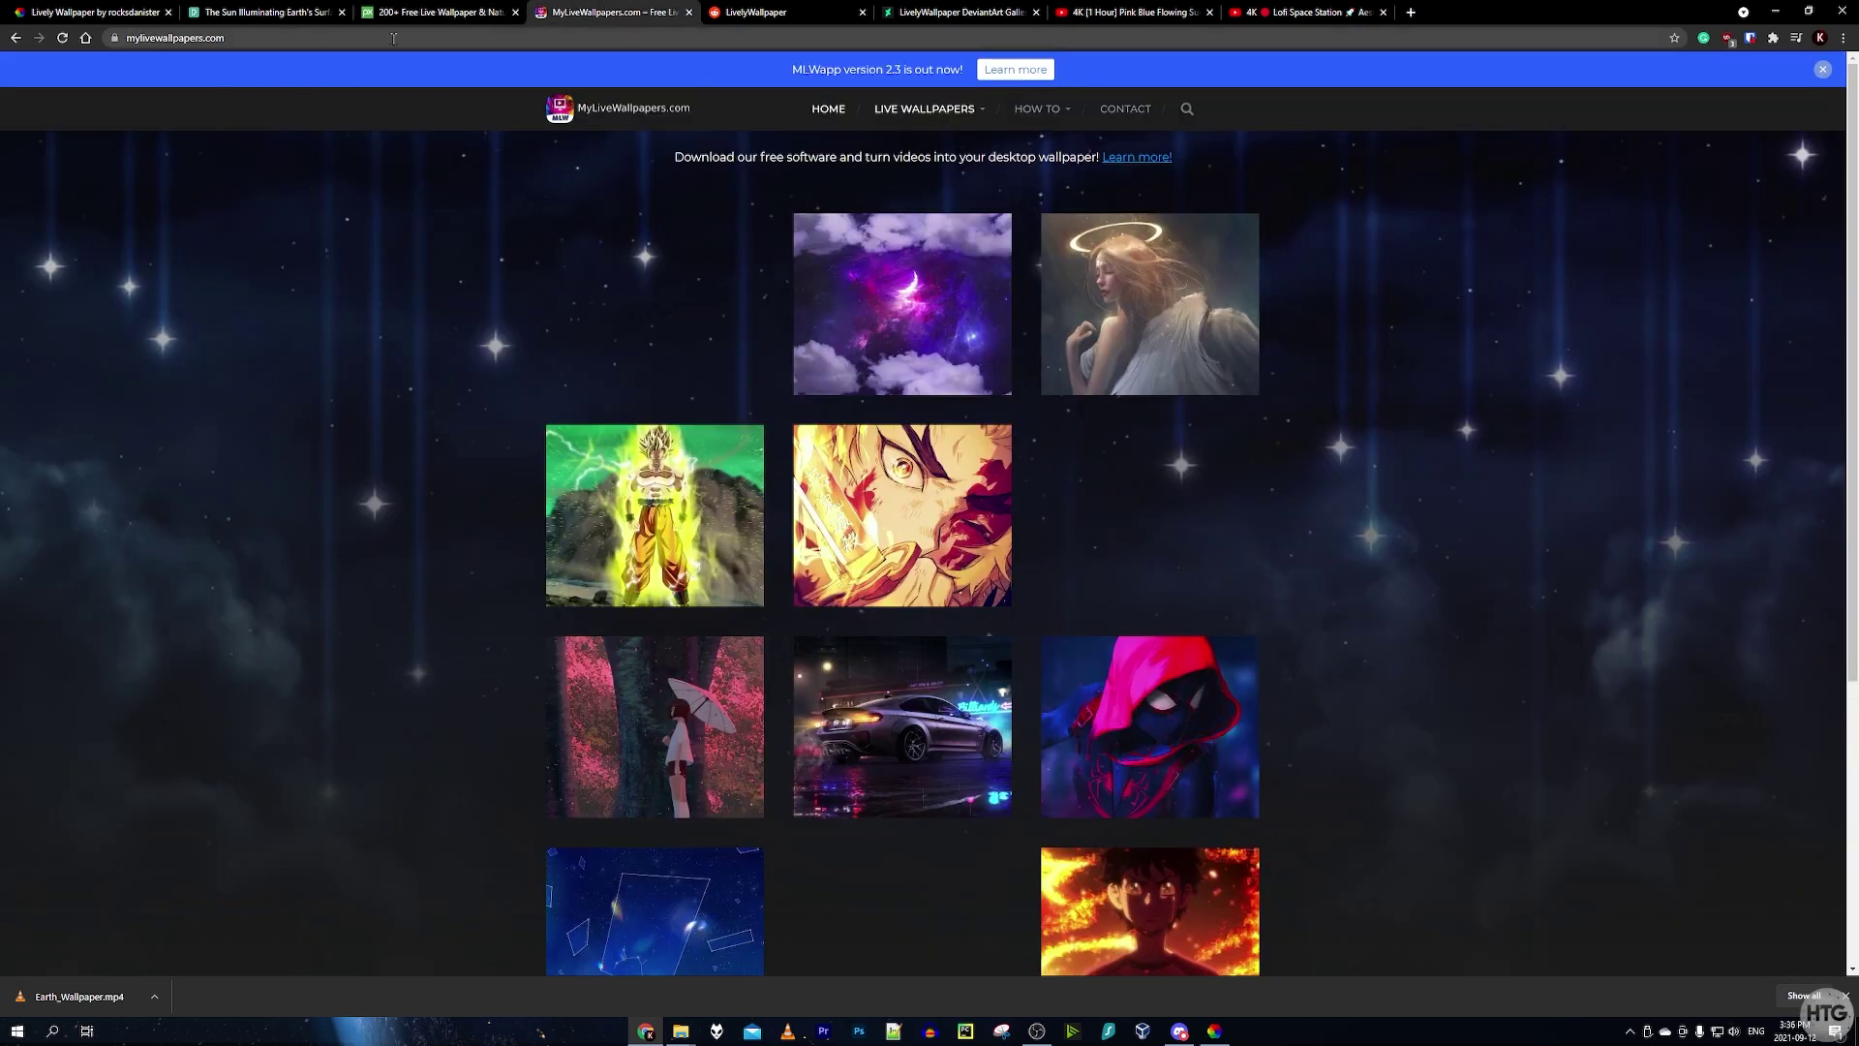
{"action": "left_click", "coordinate": [755, 12]}
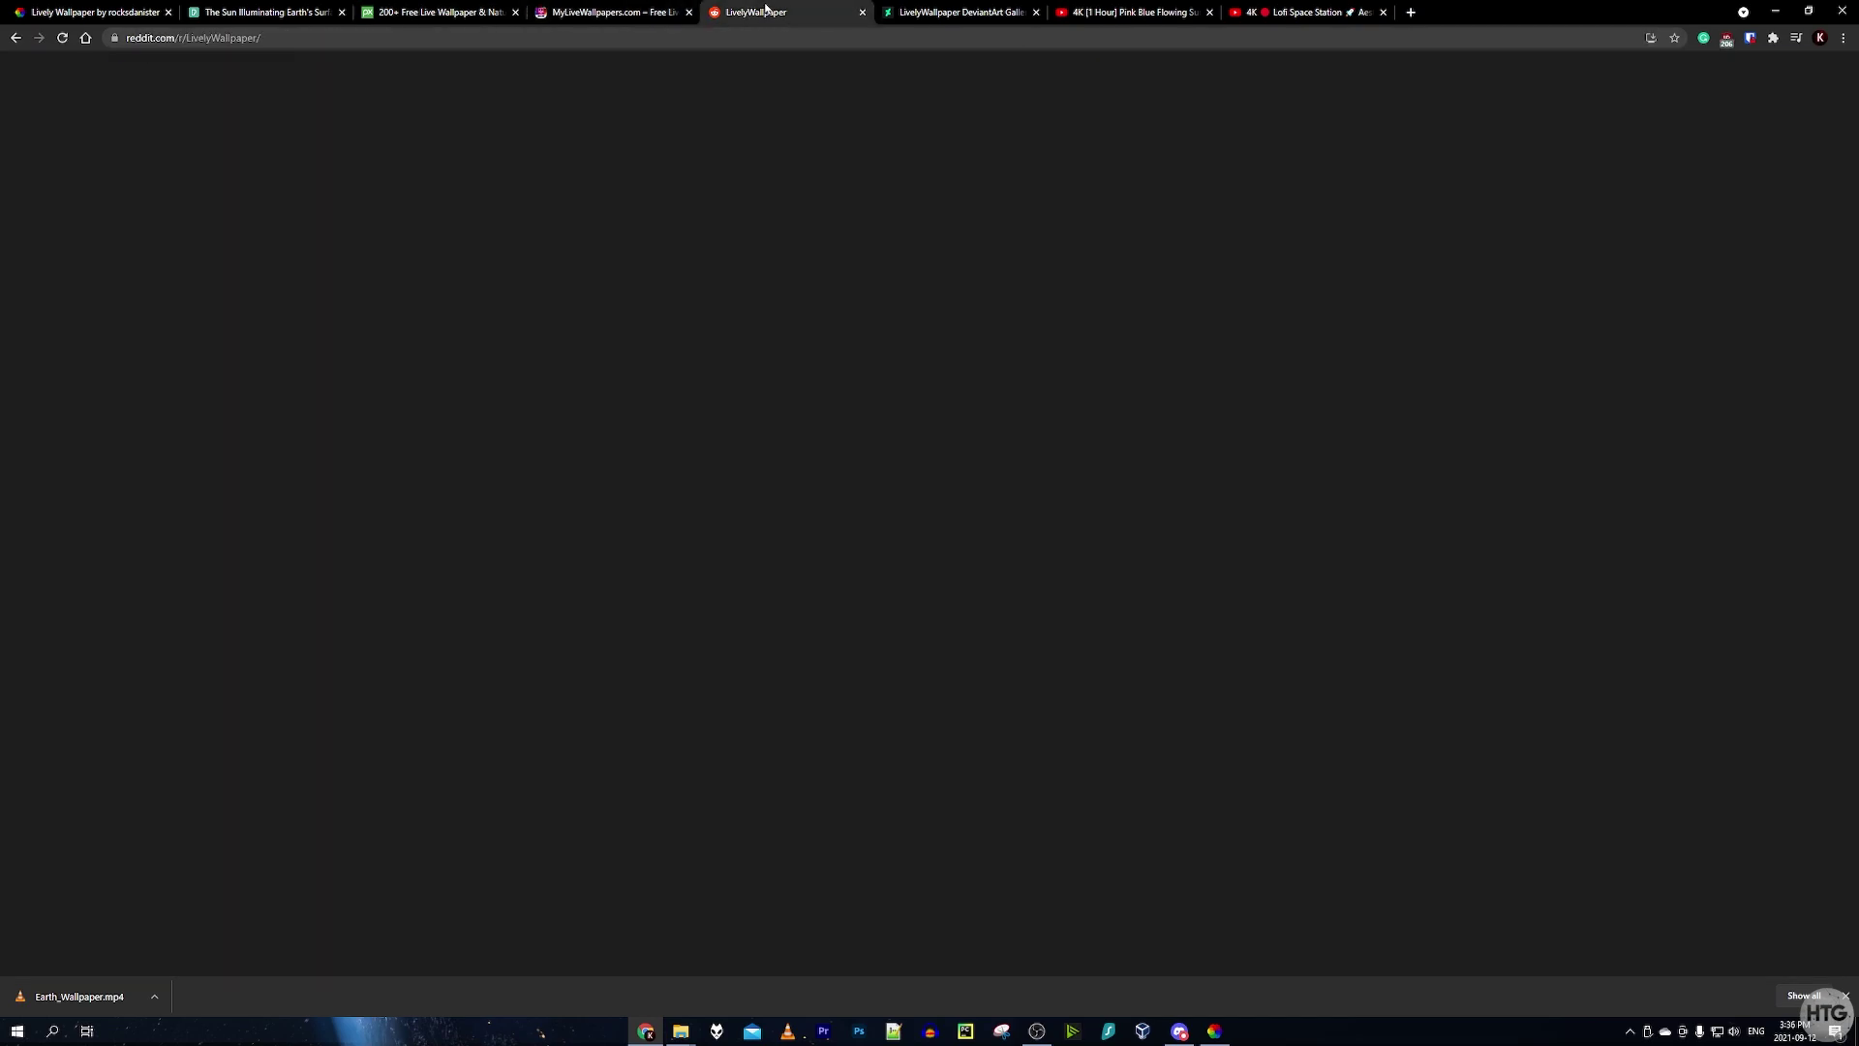
{"action": "scroll", "coordinate": [675, 327], "scroll_direction": "down", "scroll_amount": 20}
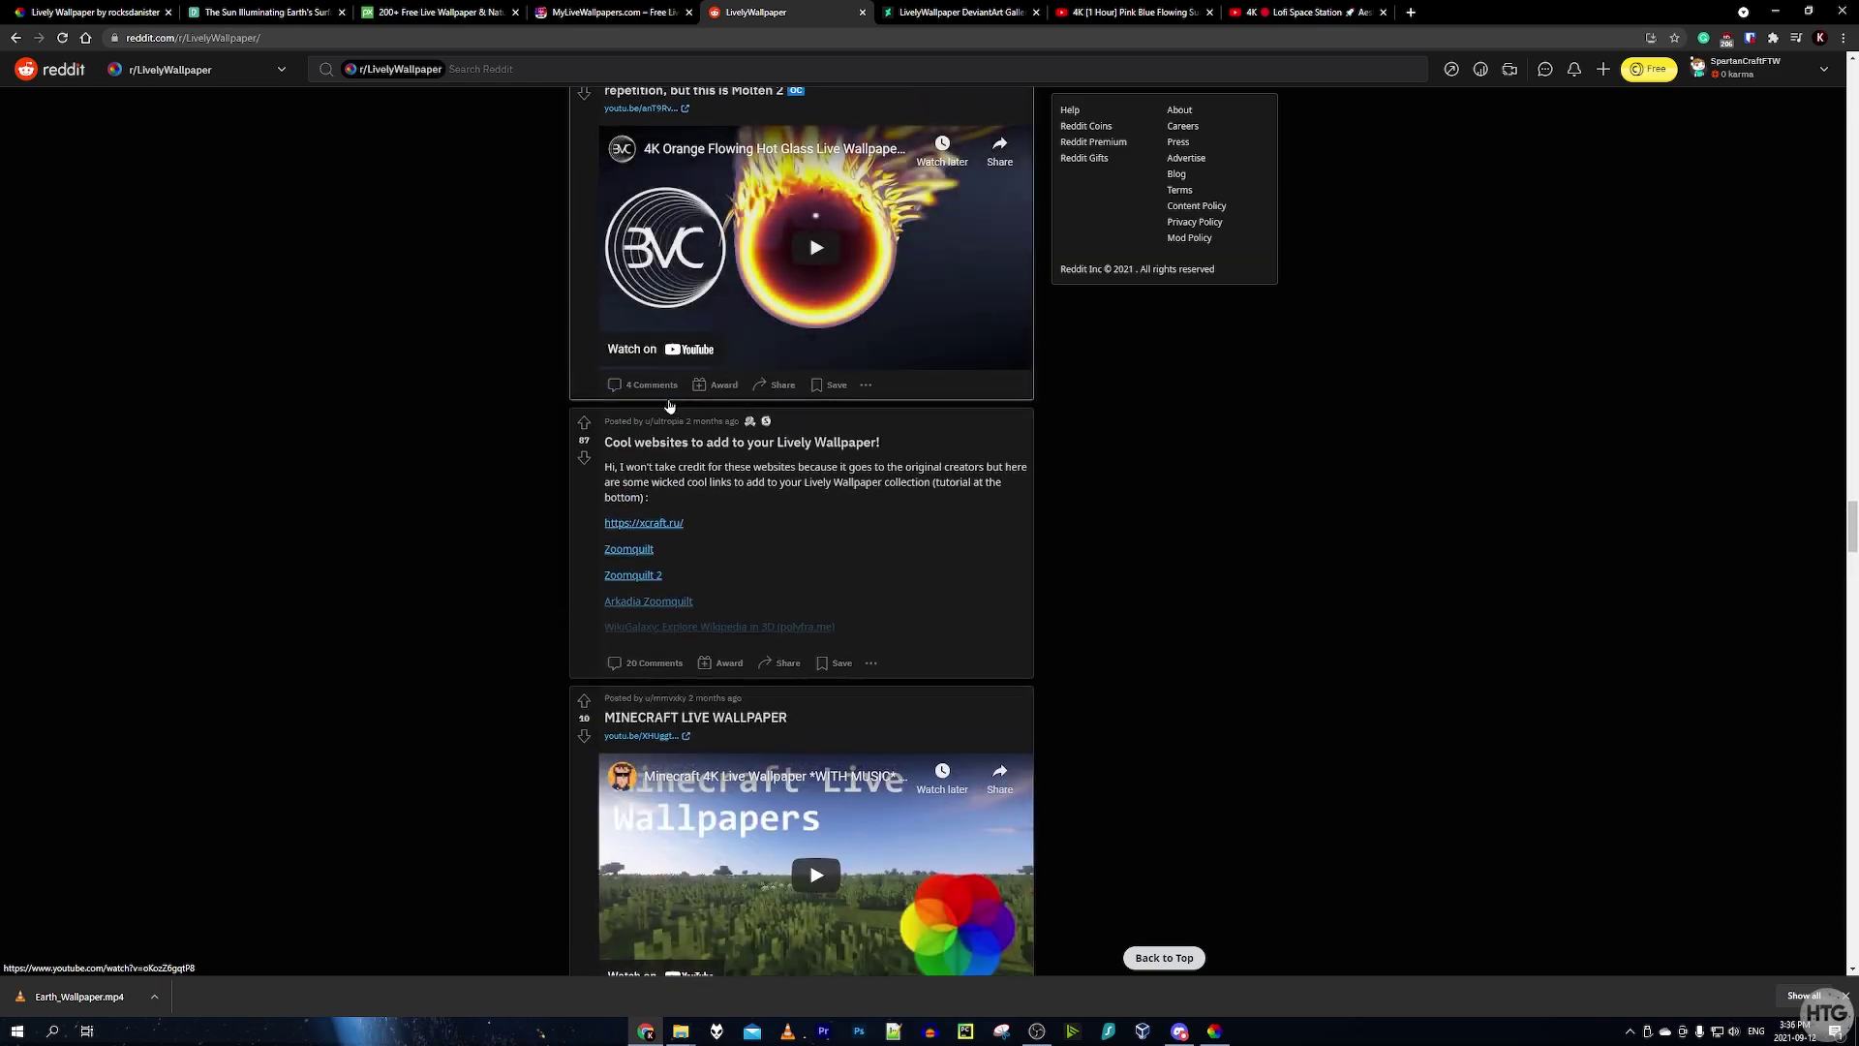
{"action": "scroll", "coordinate": [664, 410], "scroll_direction": "up", "scroll_amount": 20}
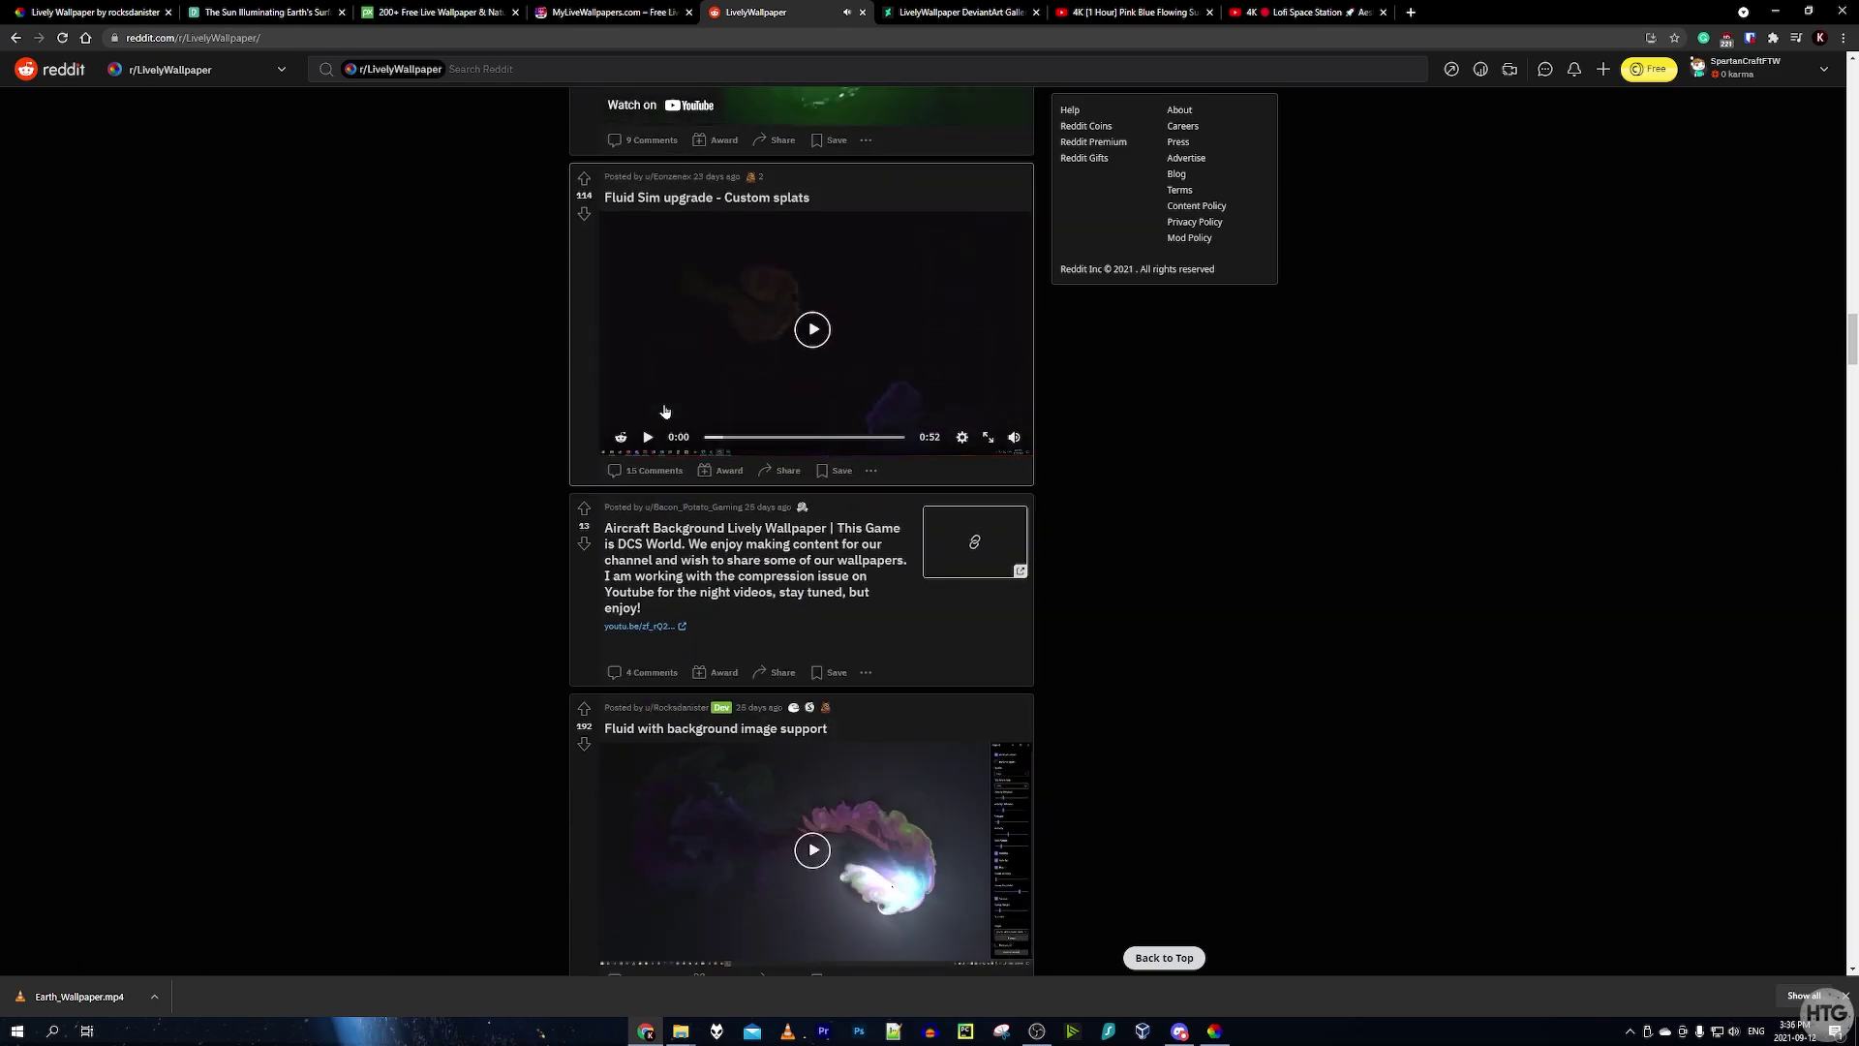
{"action": "scroll", "coordinate": [664, 410], "scroll_direction": "up", "scroll_amount": 20}
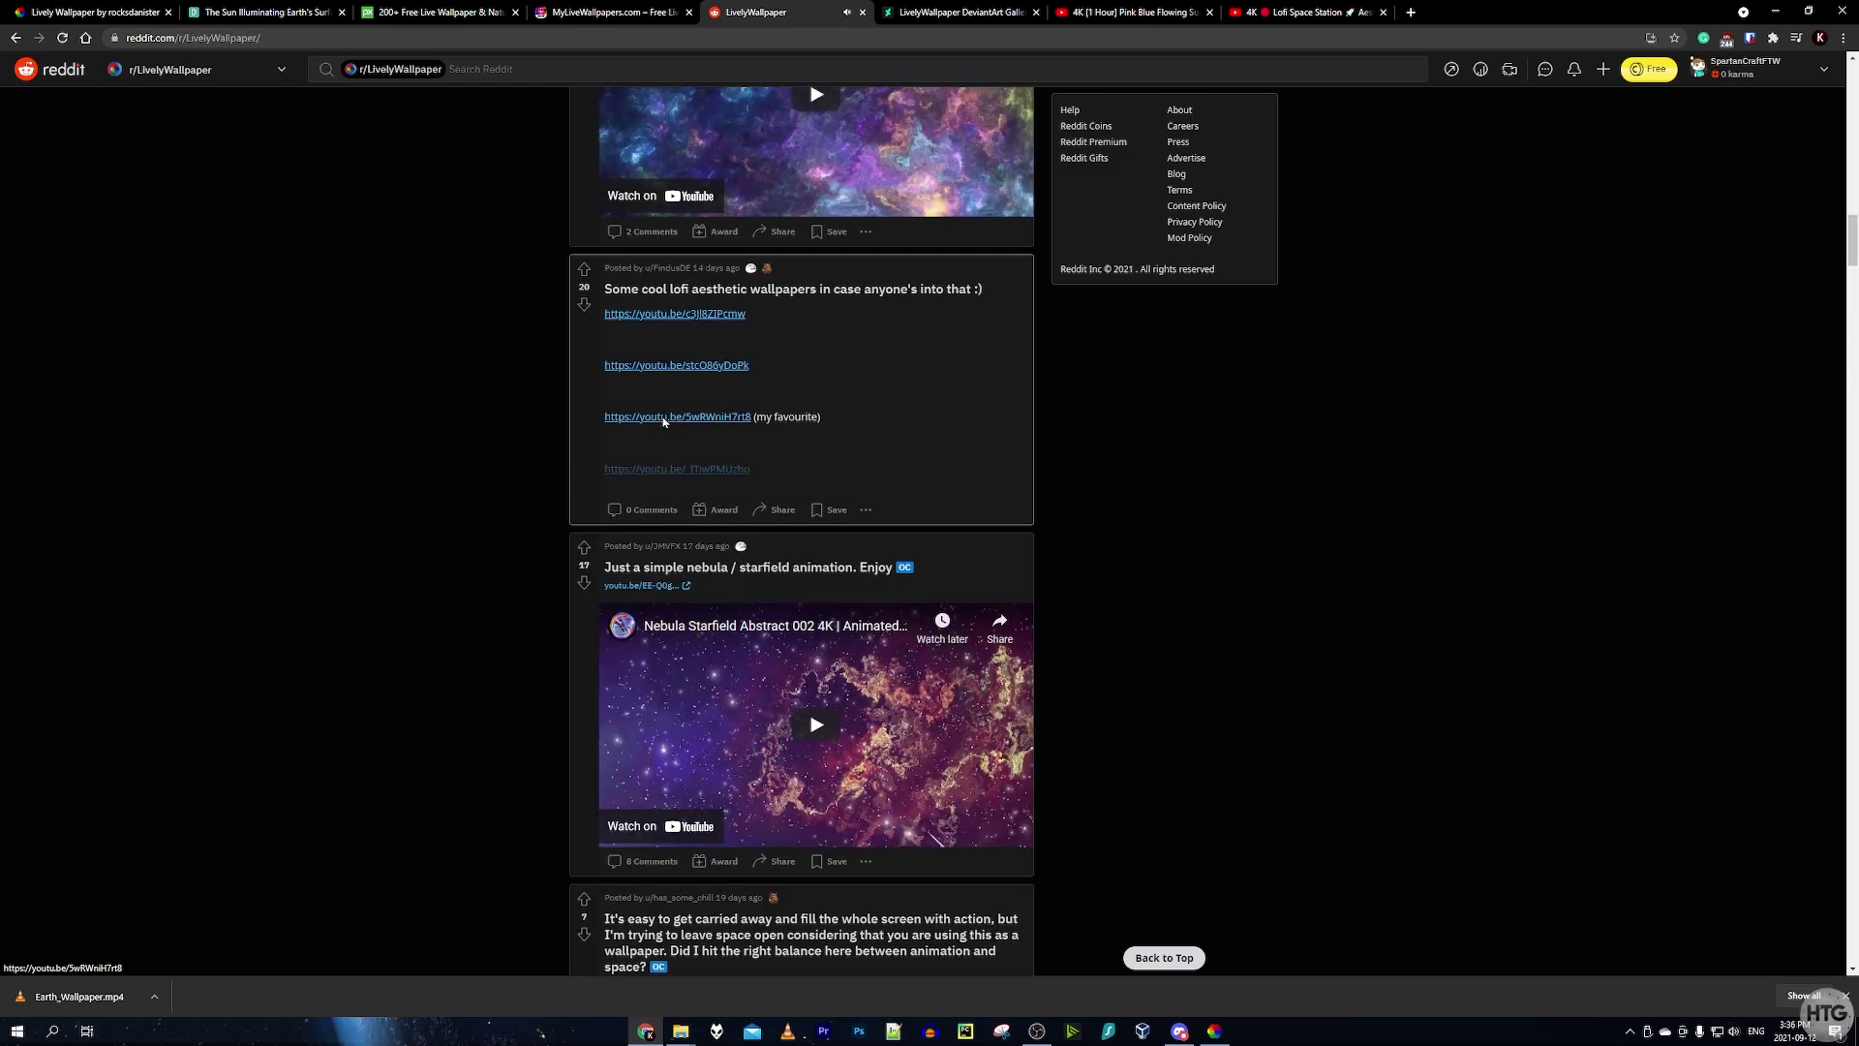
{"action": "scroll", "coordinate": [664, 422], "scroll_direction": "up", "scroll_amount": 10}
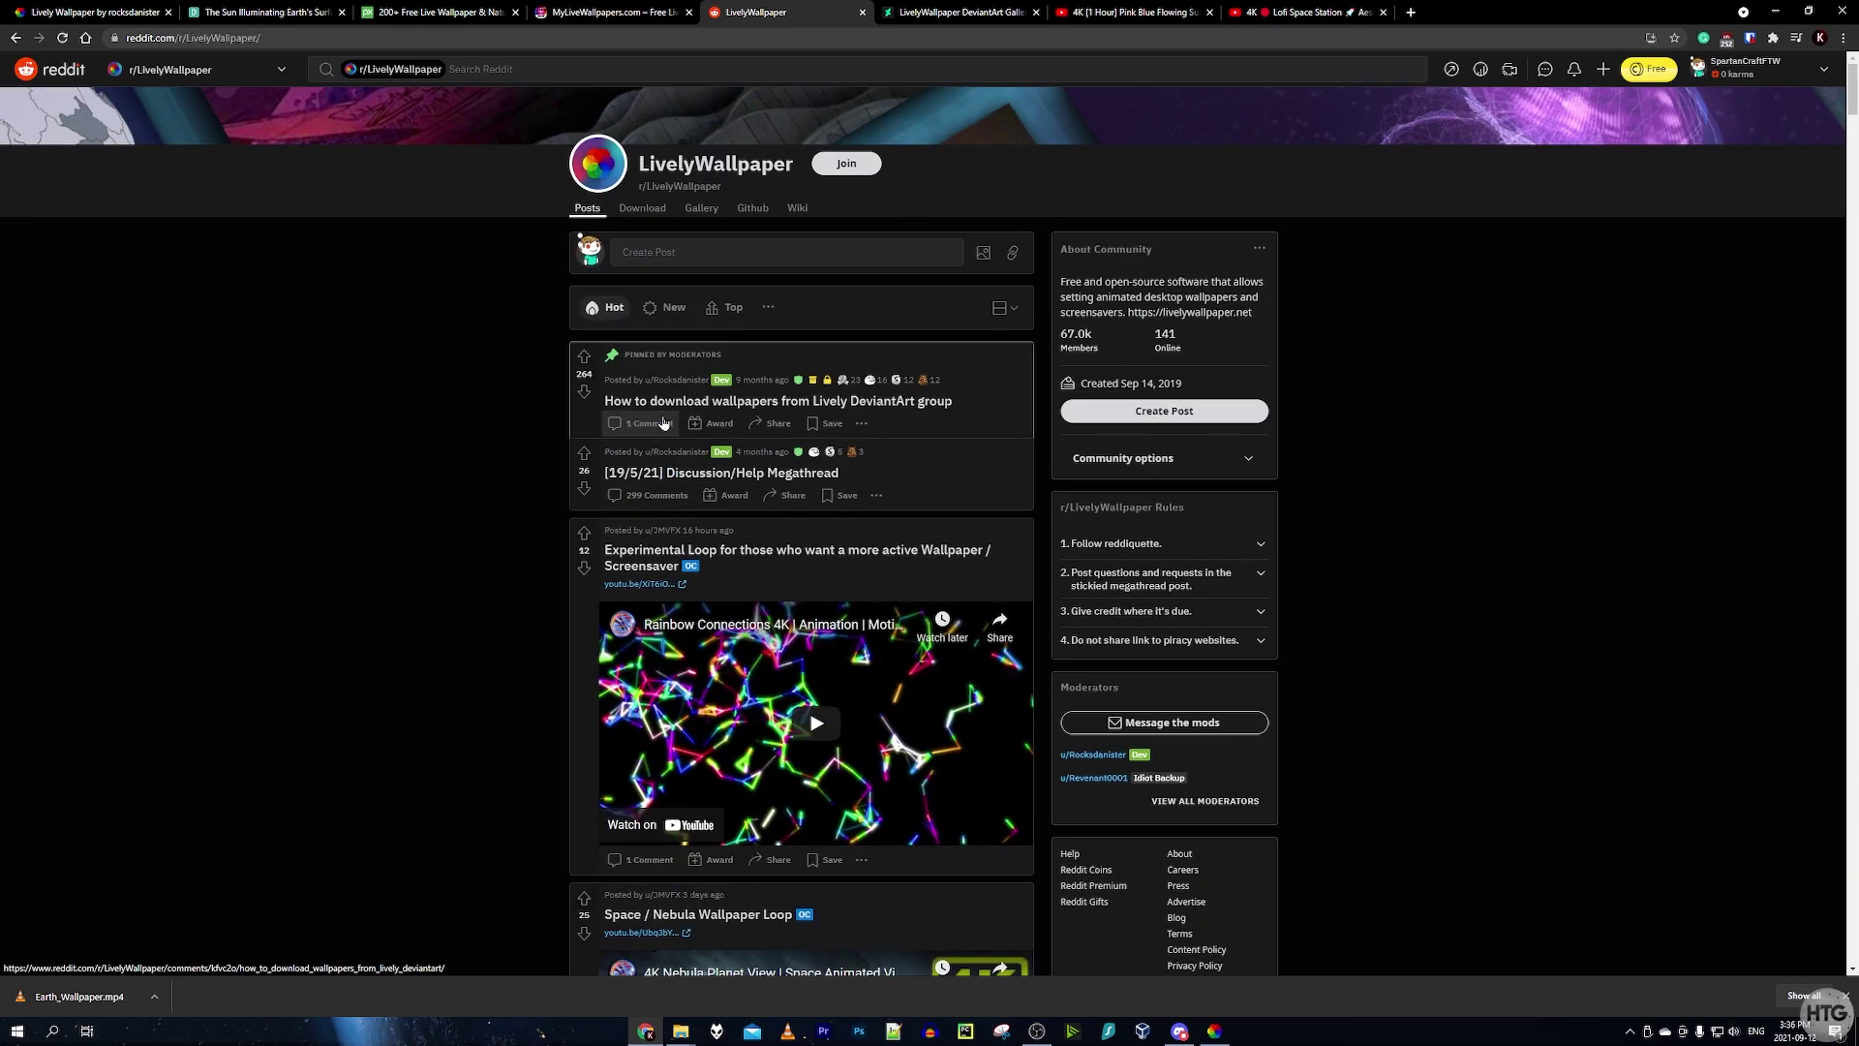
{"action": "key", "text": "ctrl+Tab"}
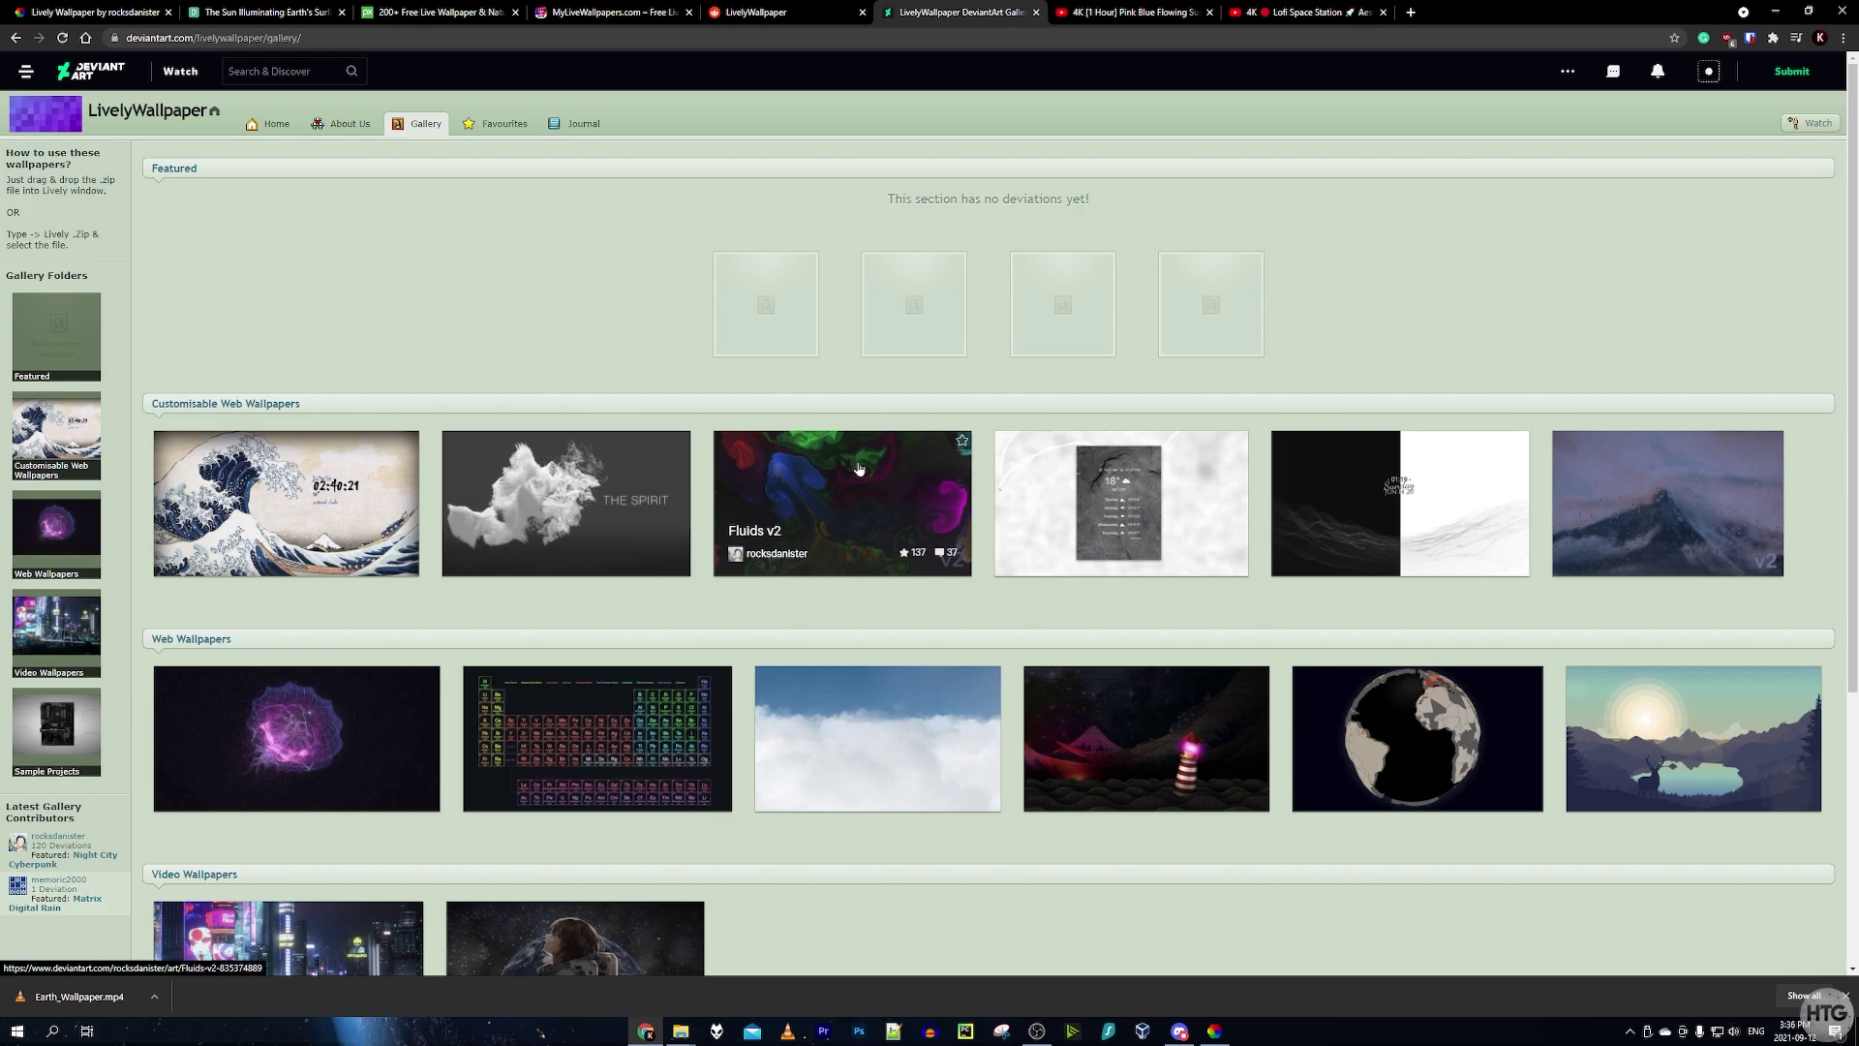
{"action": "scroll", "coordinate": [858, 469], "scroll_direction": "down", "scroll_amount": 3}
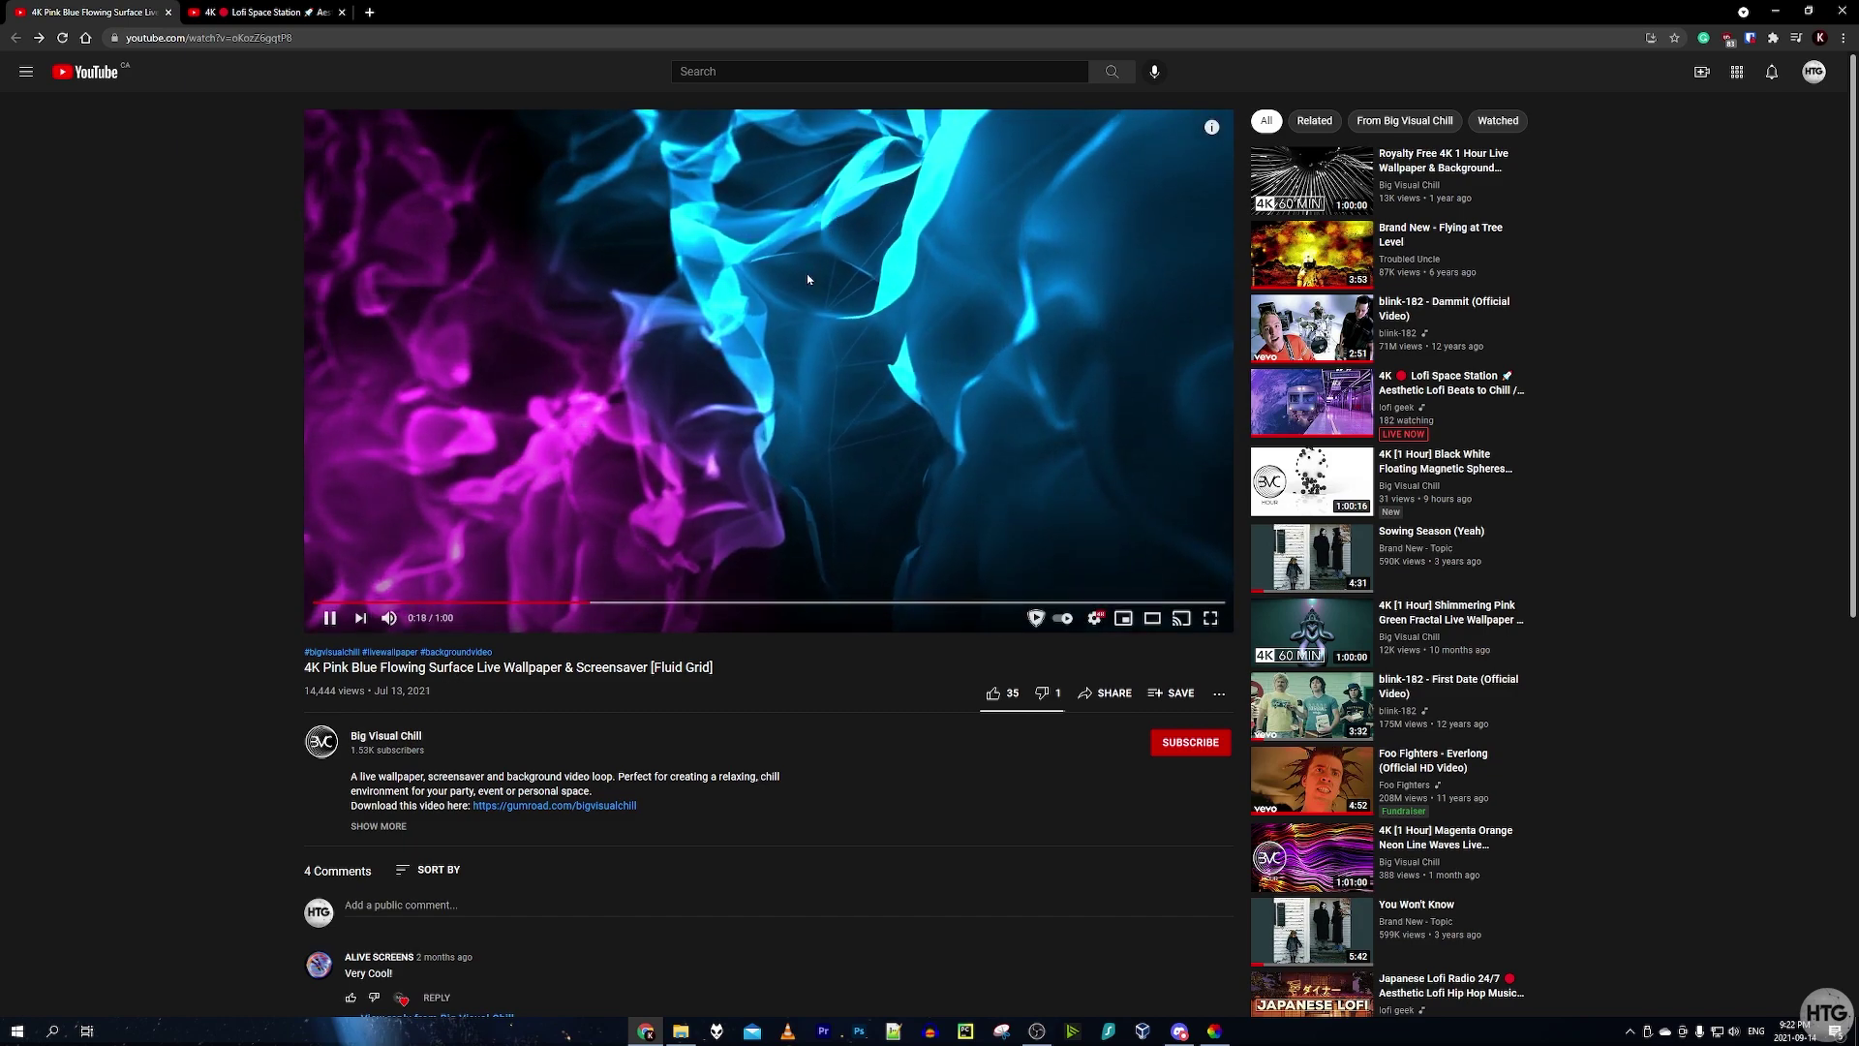
Check the 4K Pink Blue Flowing Surface video's quality options, then open its Share link.
{"action": "left_click", "coordinate": [1094, 618]}
{"action": "left_click", "coordinate": [1123, 578]}
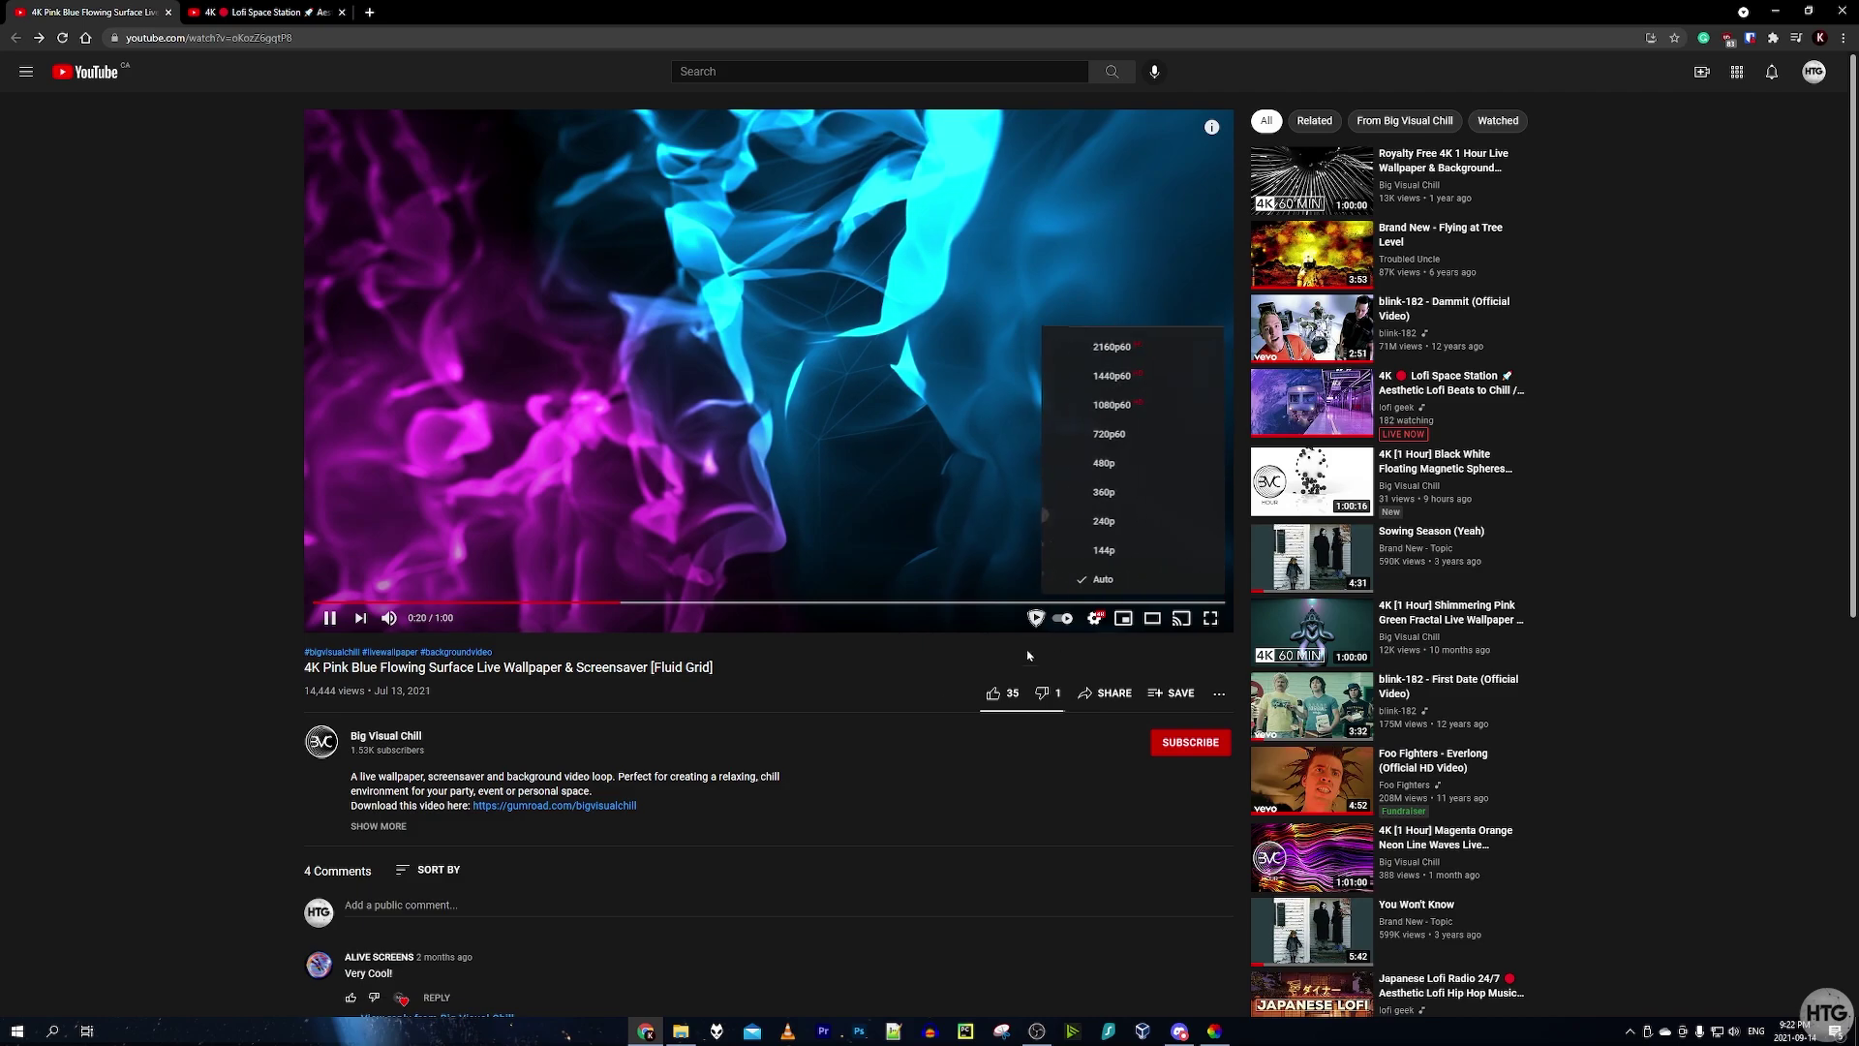
{"action": "left_click", "coordinate": [717, 330]}
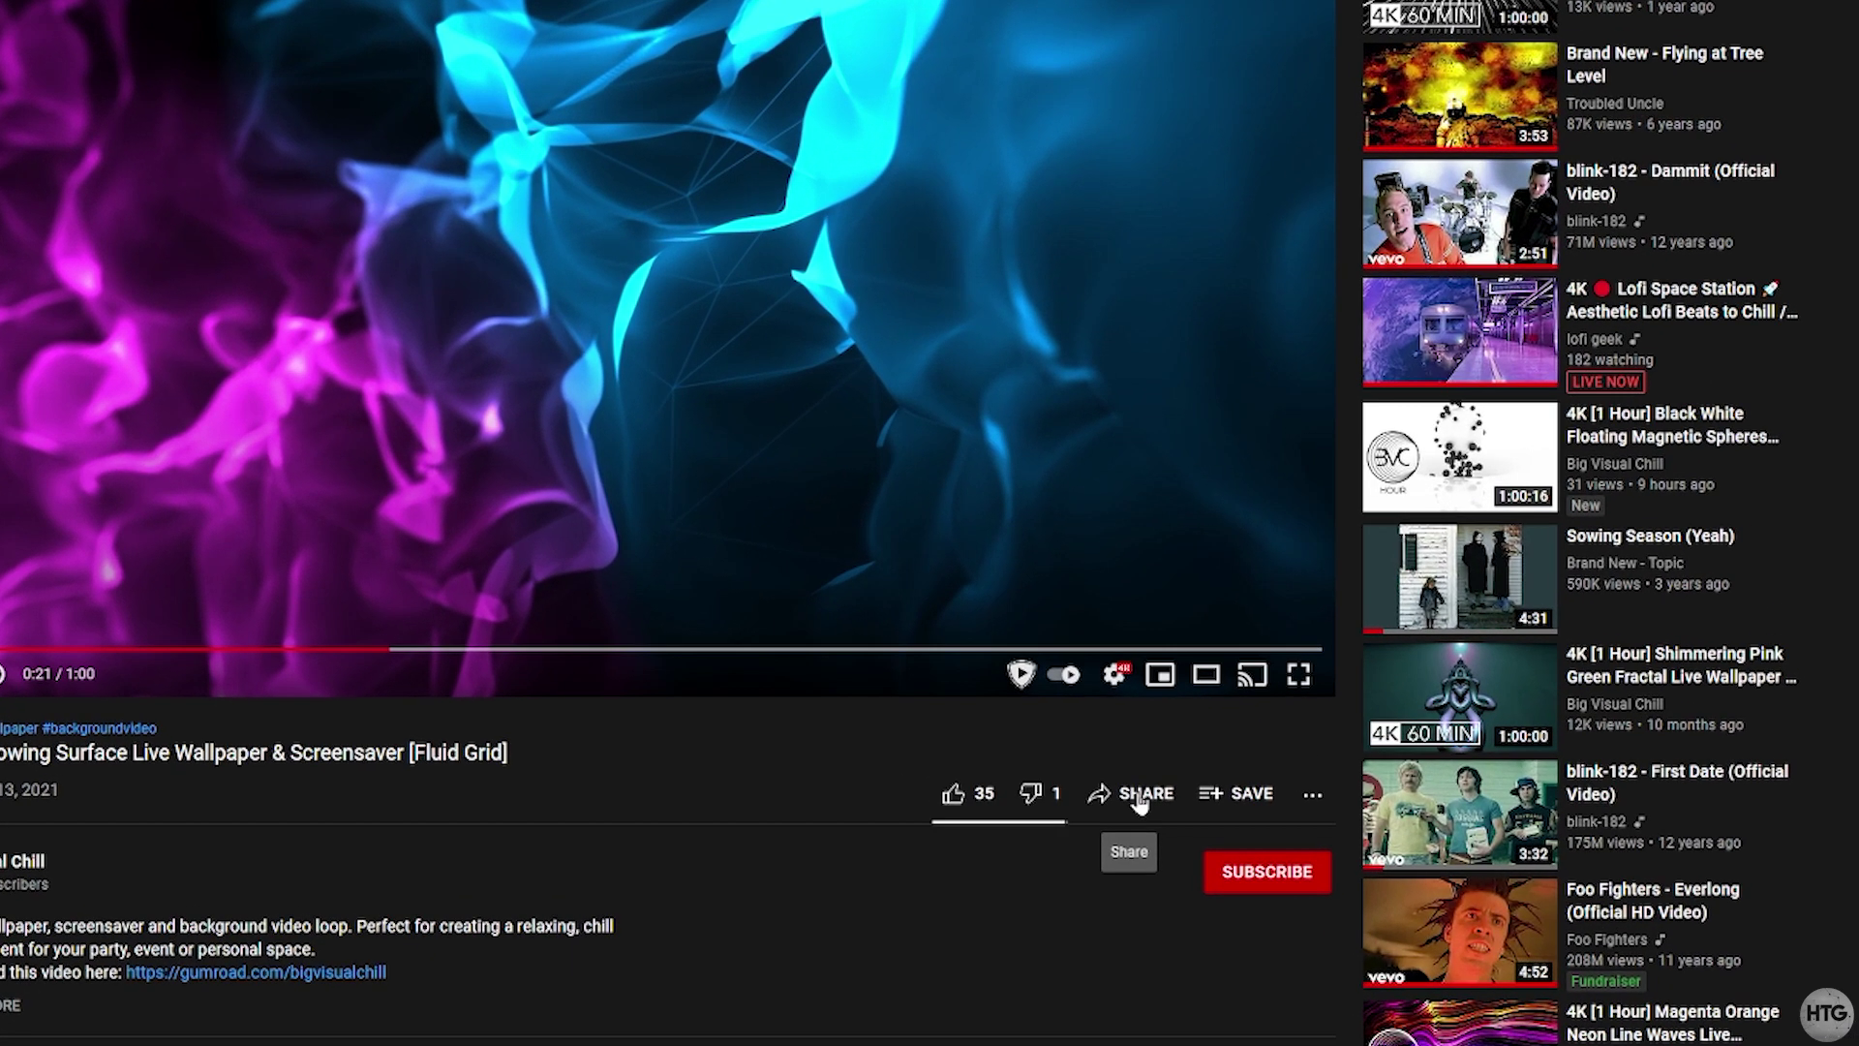
{"action": "left_click", "coordinate": [1101, 693]}
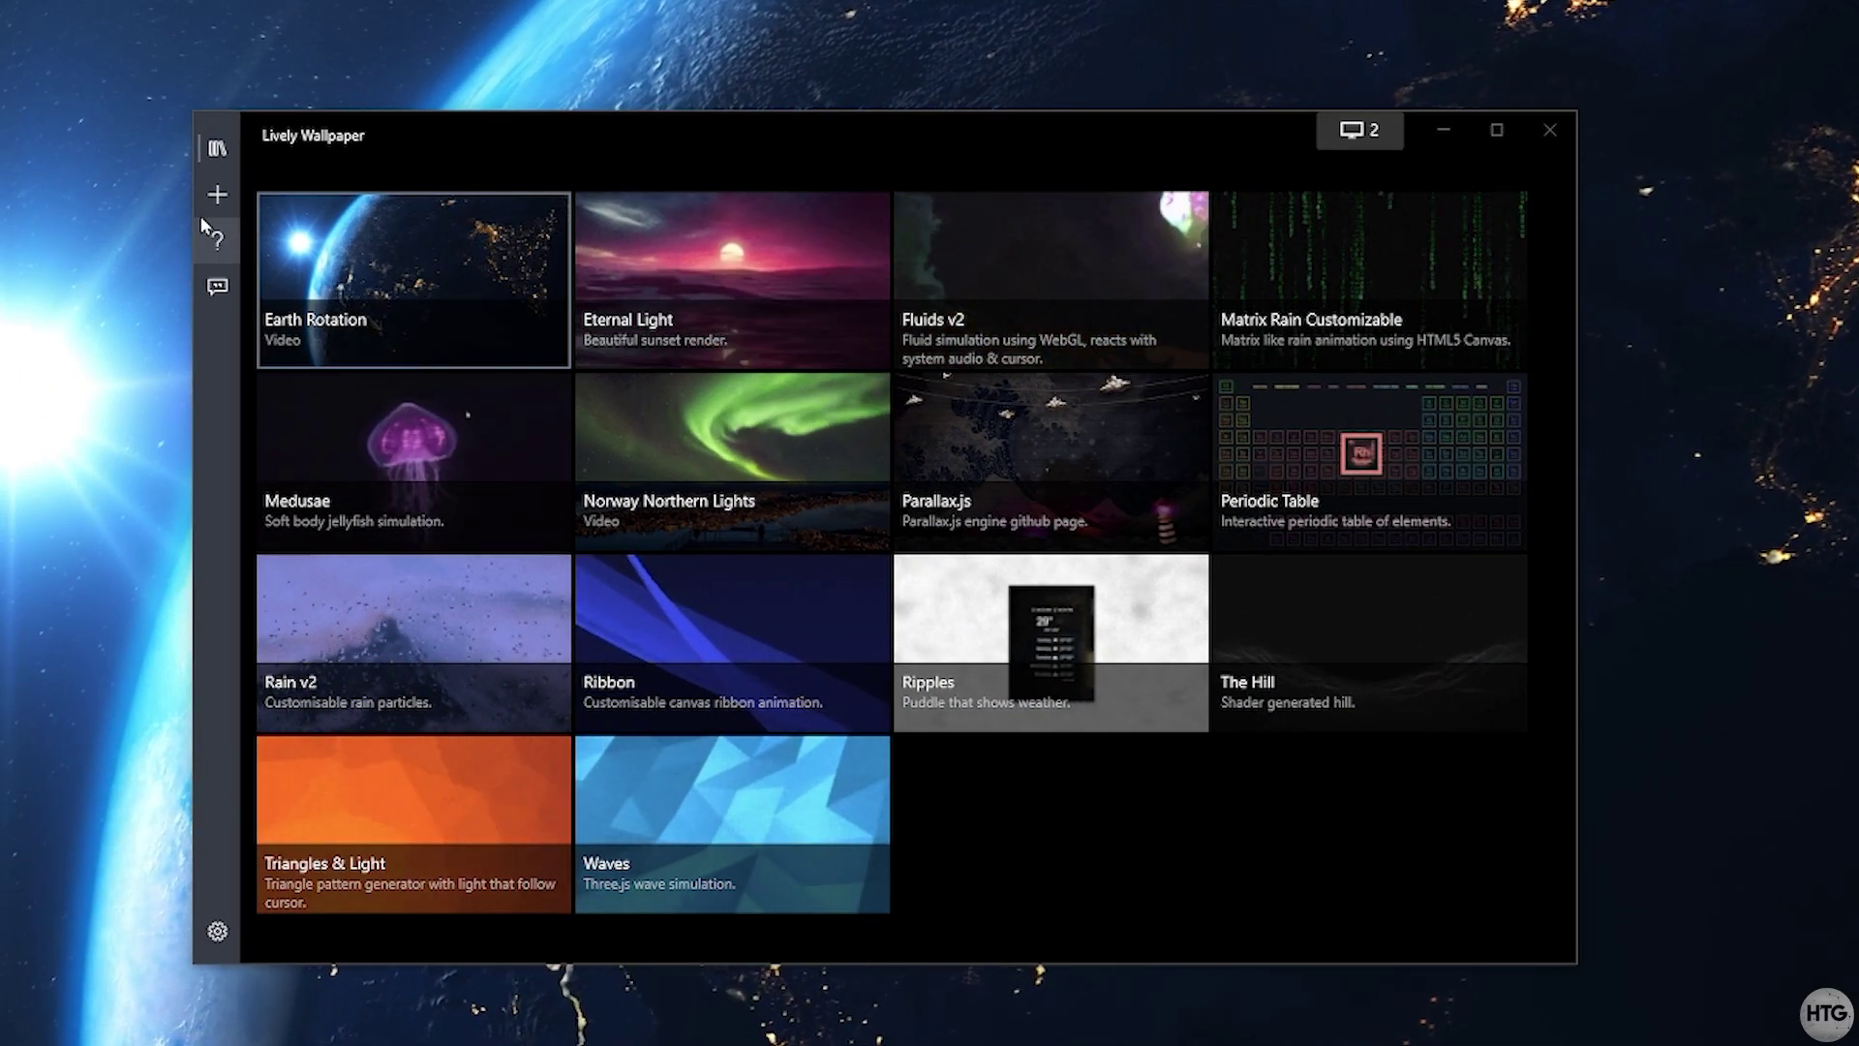
Add the 4K Pink Blue Flowing Surface YouTube link as a wallpaper and confirm its details.
{"action": "left_click", "coordinate": [217, 195]}
{"action": "type", "text": "https://youtu.be/oKozZ6gqtP8"}
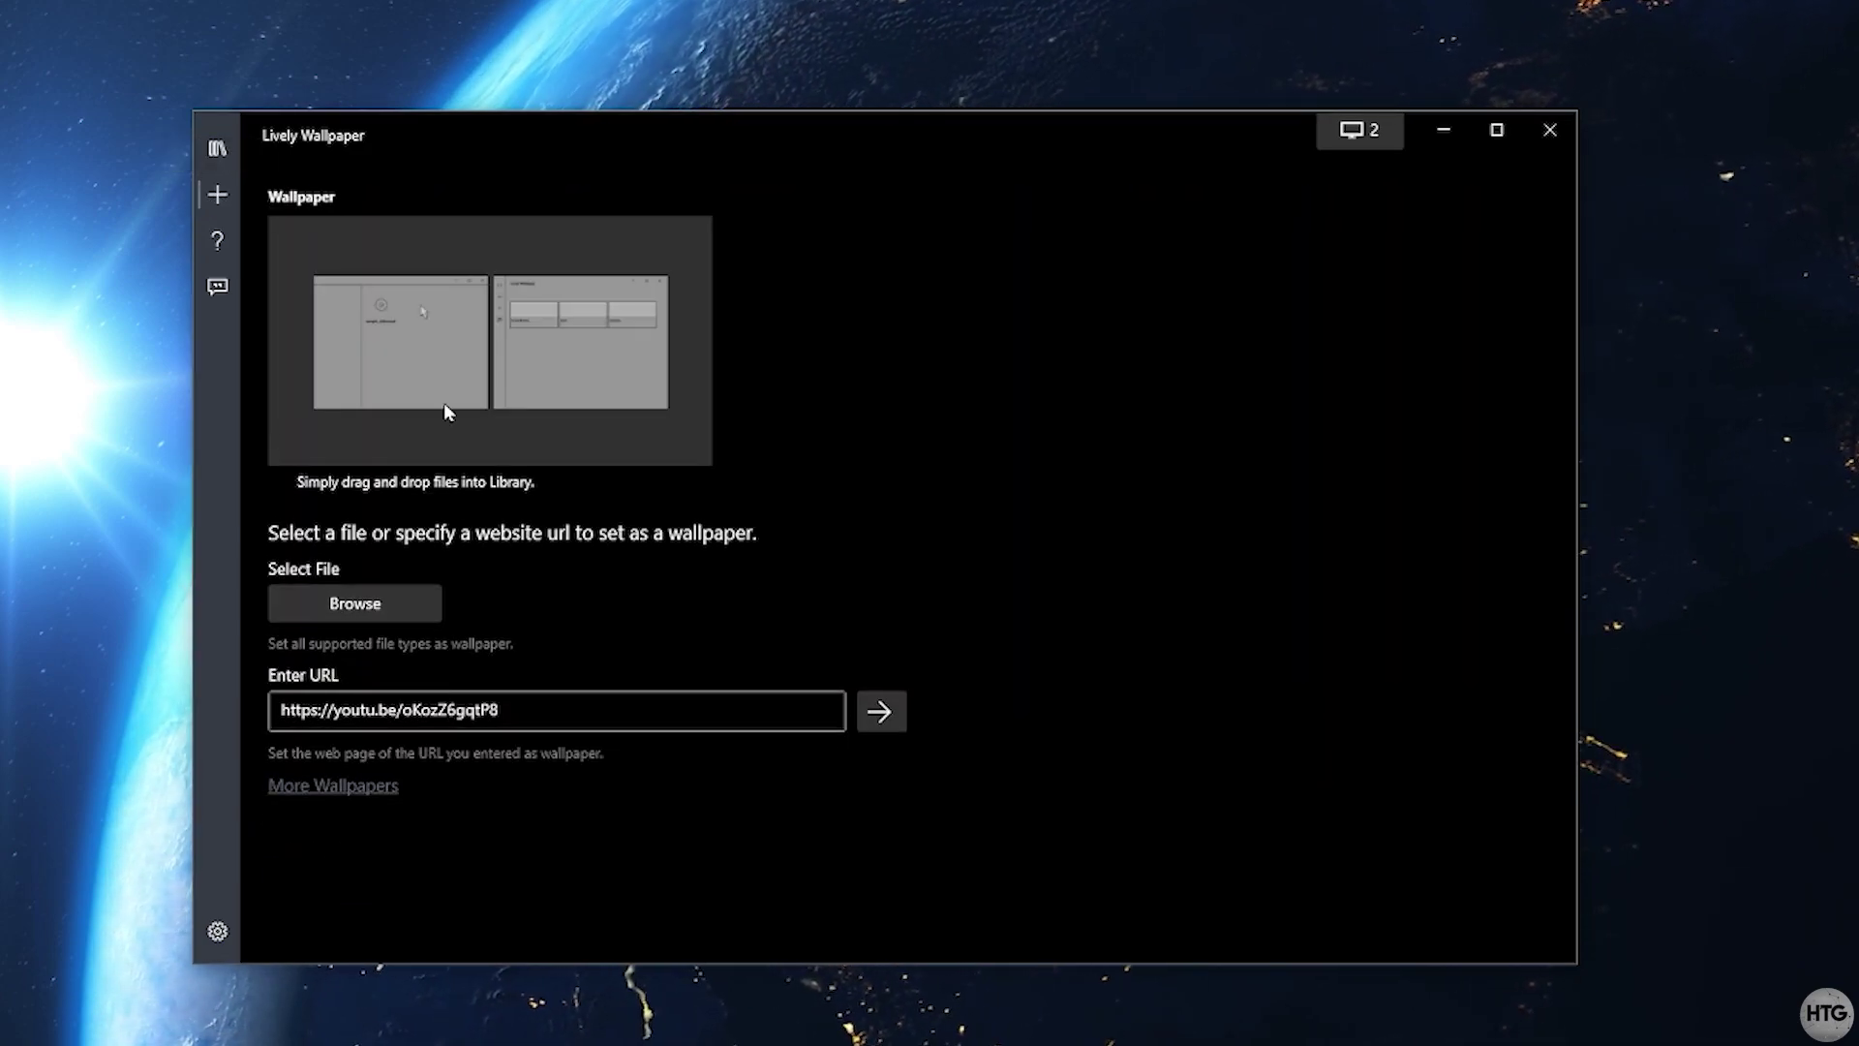
{"action": "left_click_drag", "start_coordinate": [635, 710], "coordinate": [283, 708]}
{"action": "left_click", "coordinate": [489, 712]}
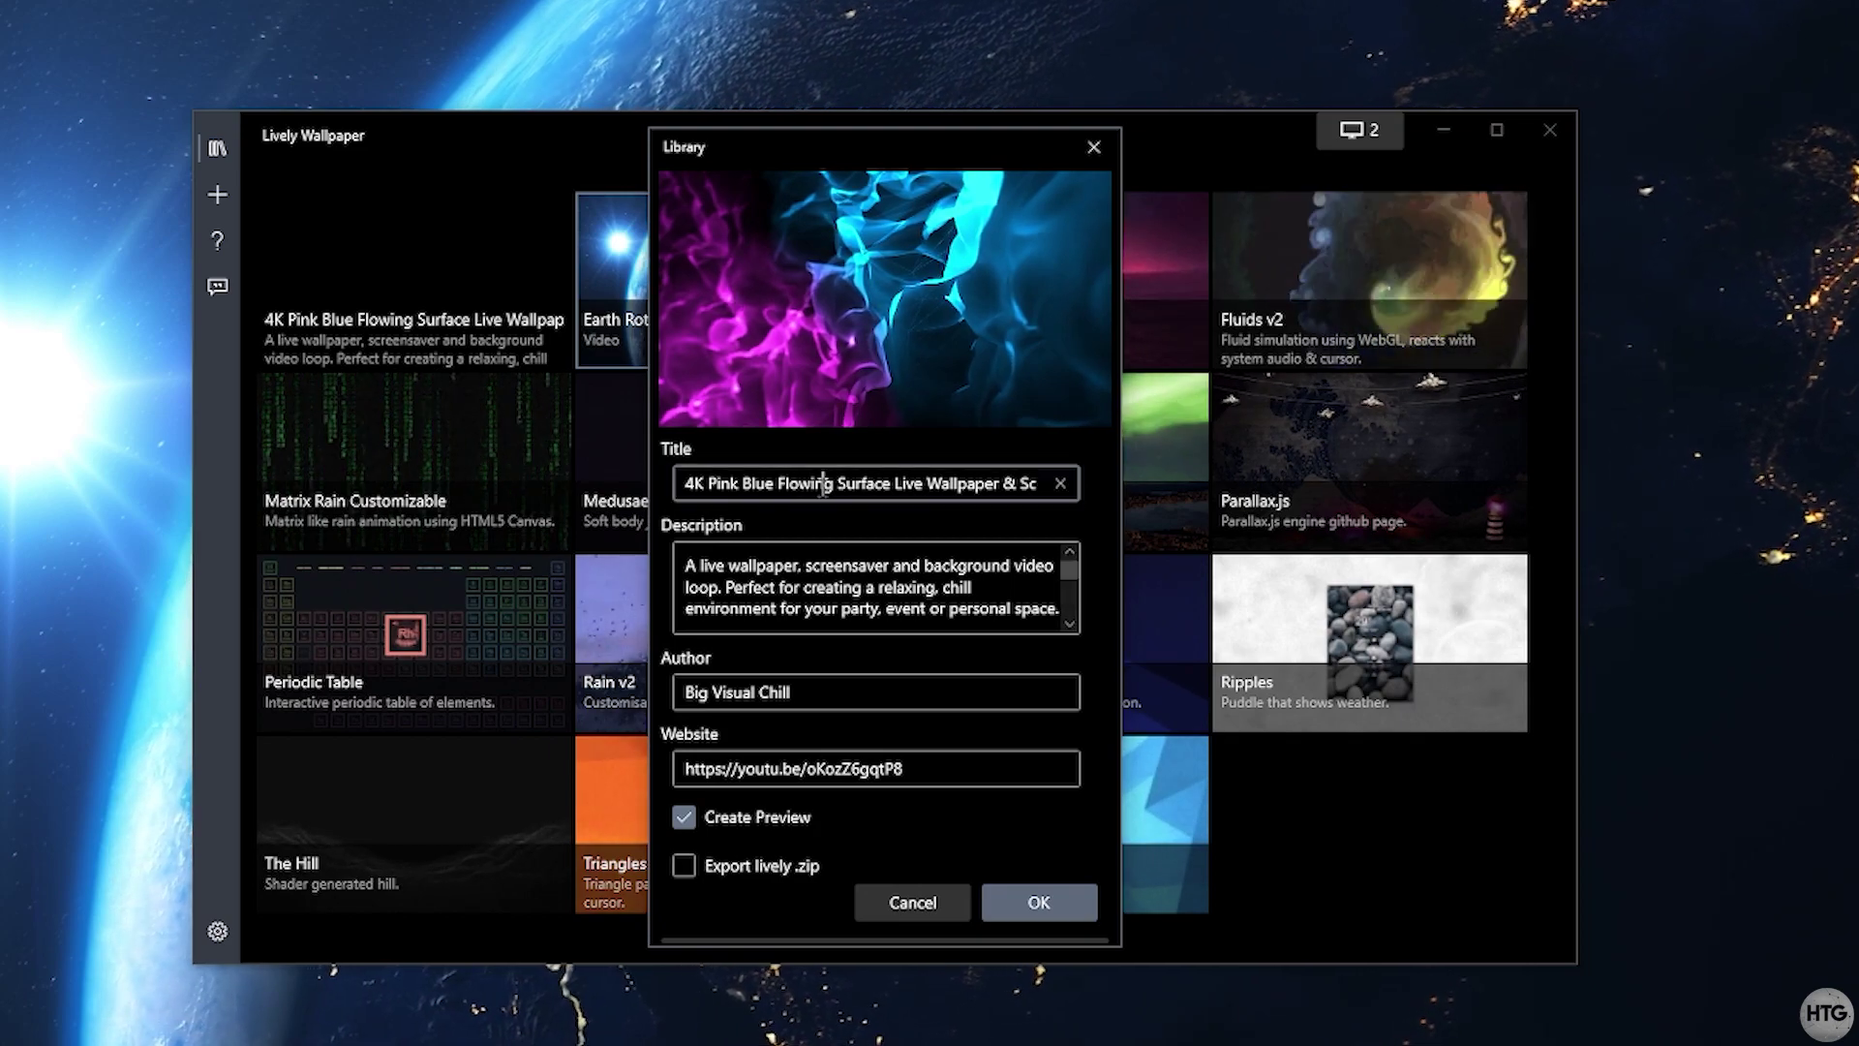
{"action": "left_click", "coordinate": [767, 689]}
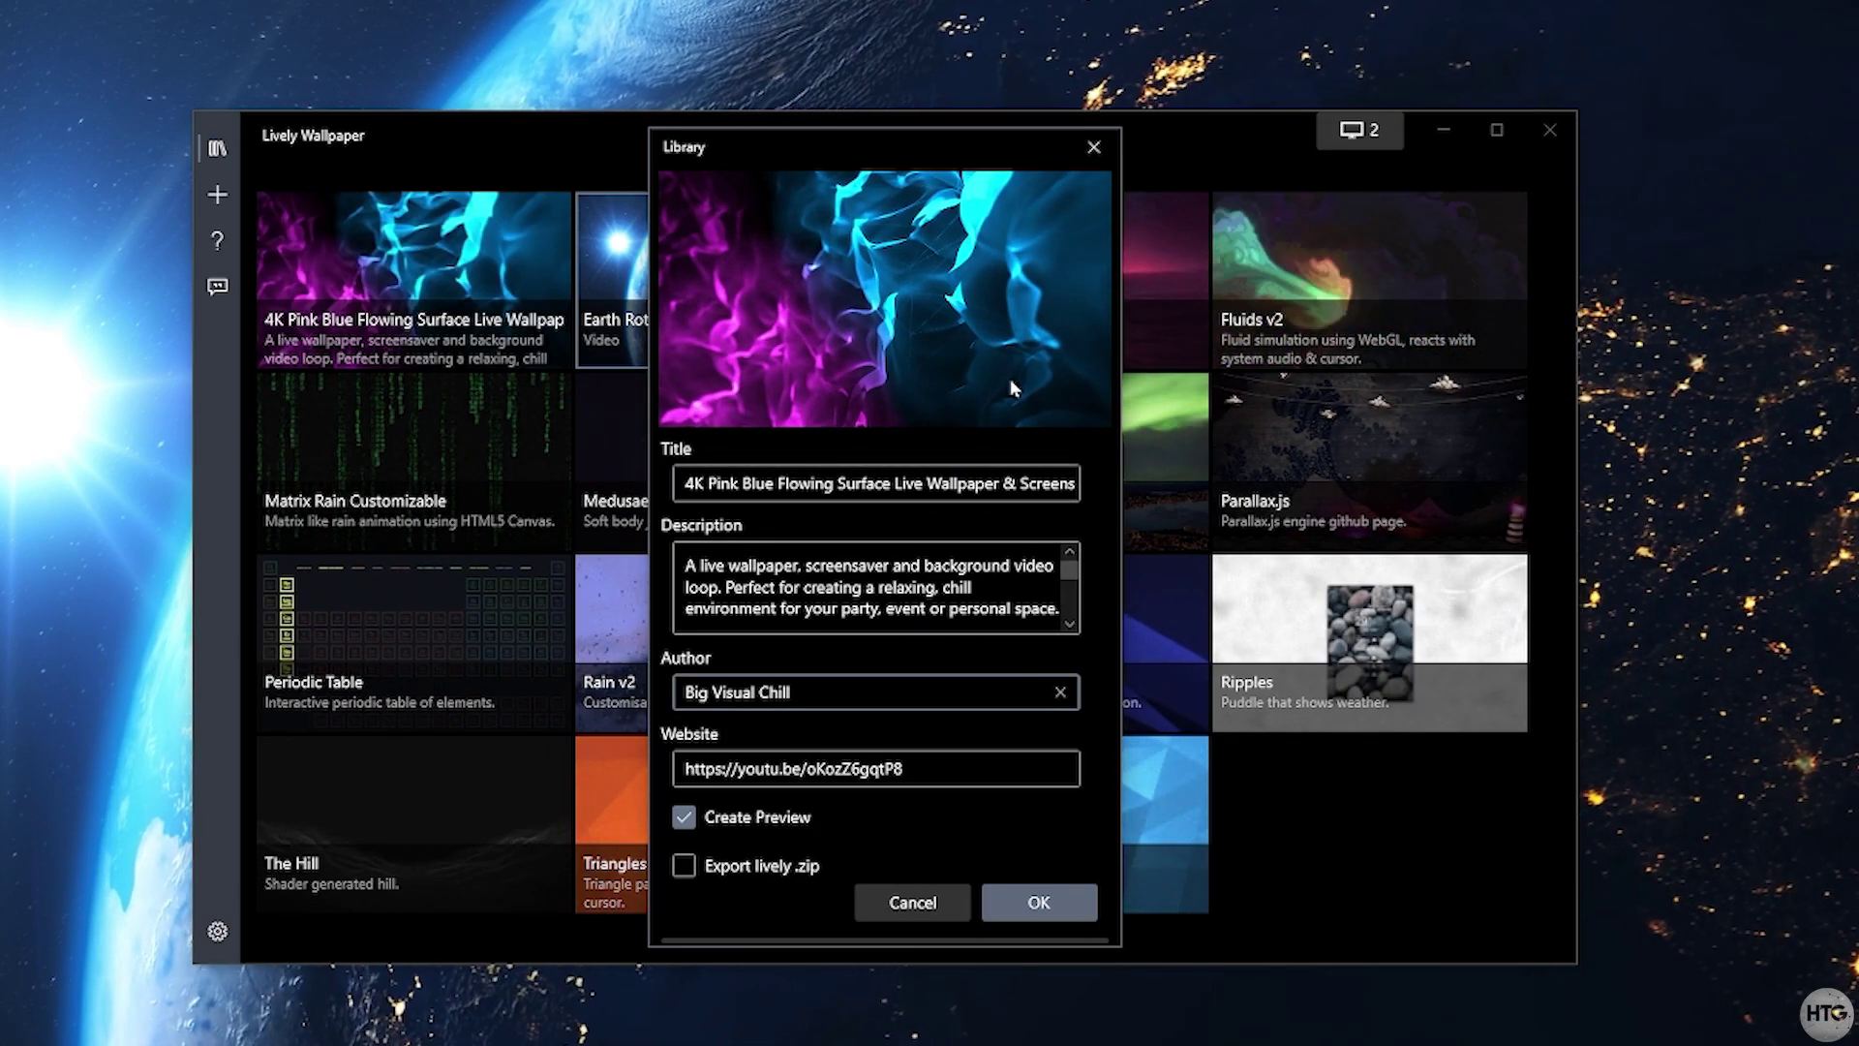
{"action": "left_click", "coordinate": [1028, 906]}
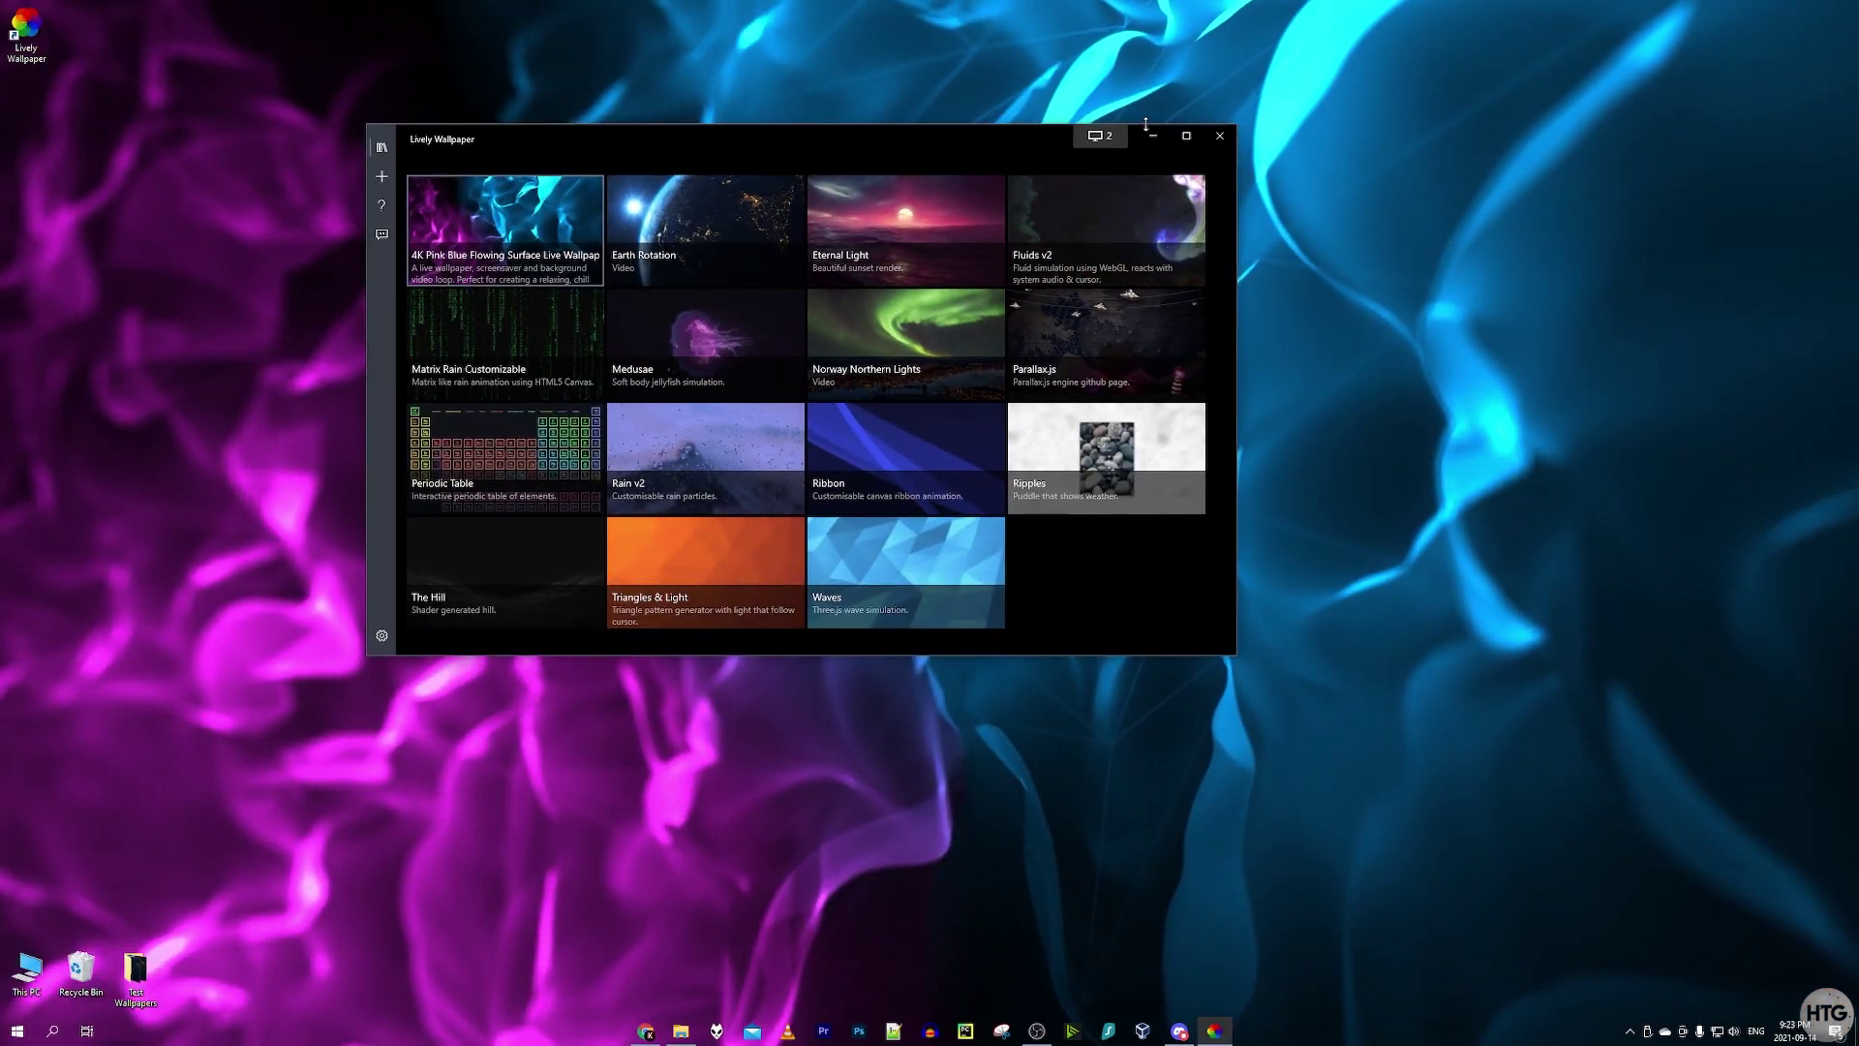
{"action": "left_click", "coordinate": [1252, 130]}
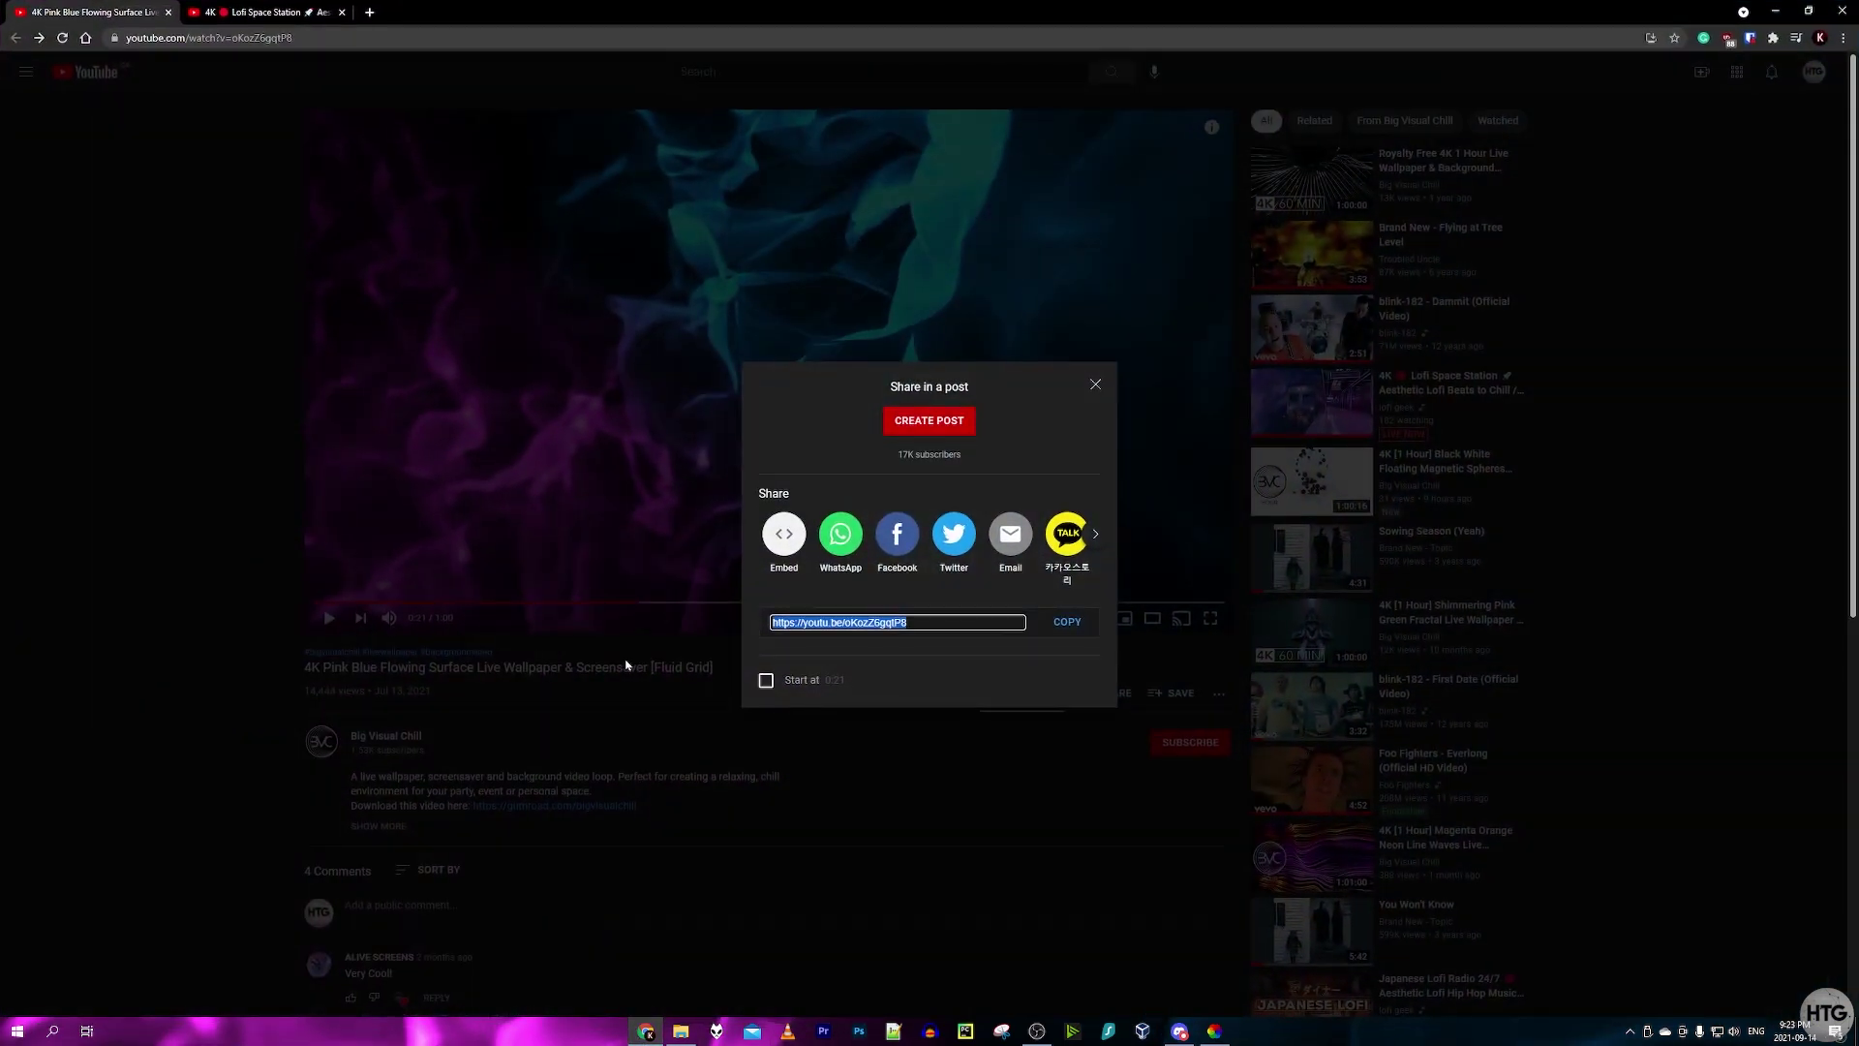
Close the share dialog, glance at the wallpaper, then play full screen and pause the YouTube video.
{"action": "left_click", "coordinate": [261, 344]}
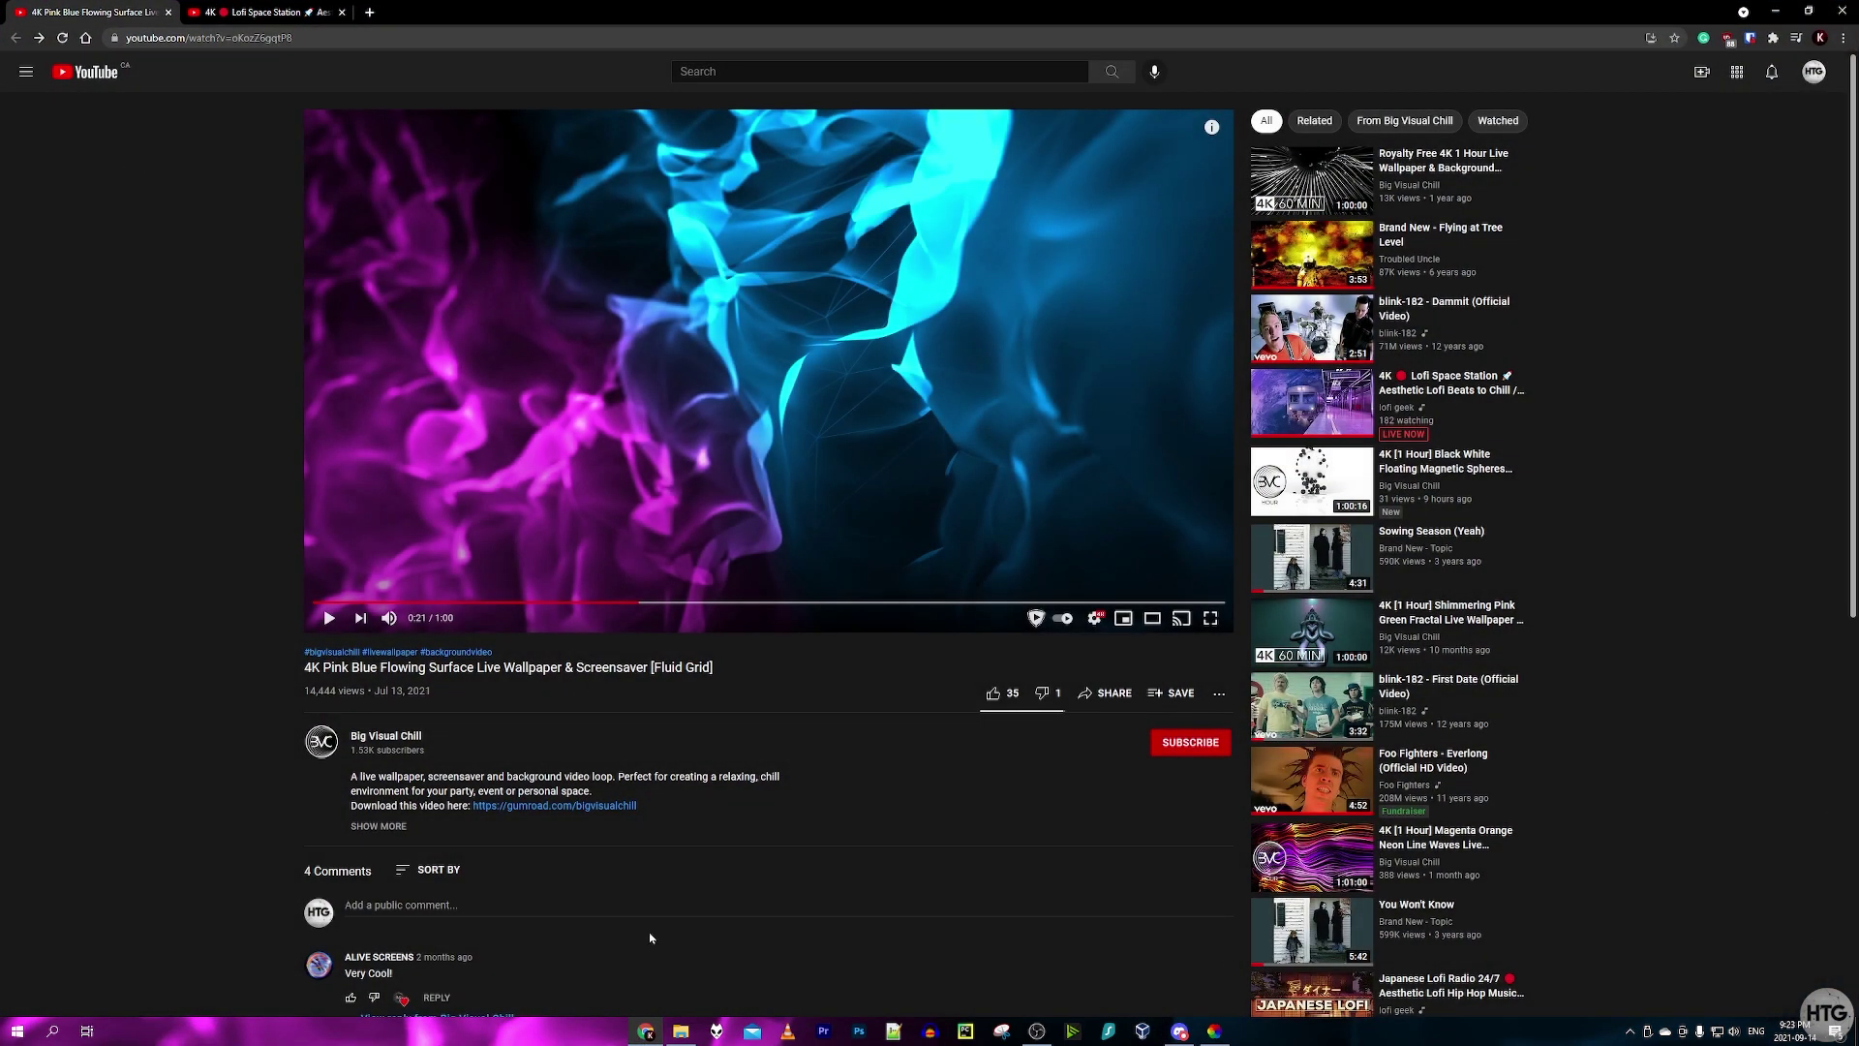
{"action": "left_click", "coordinate": [1779, 9]}
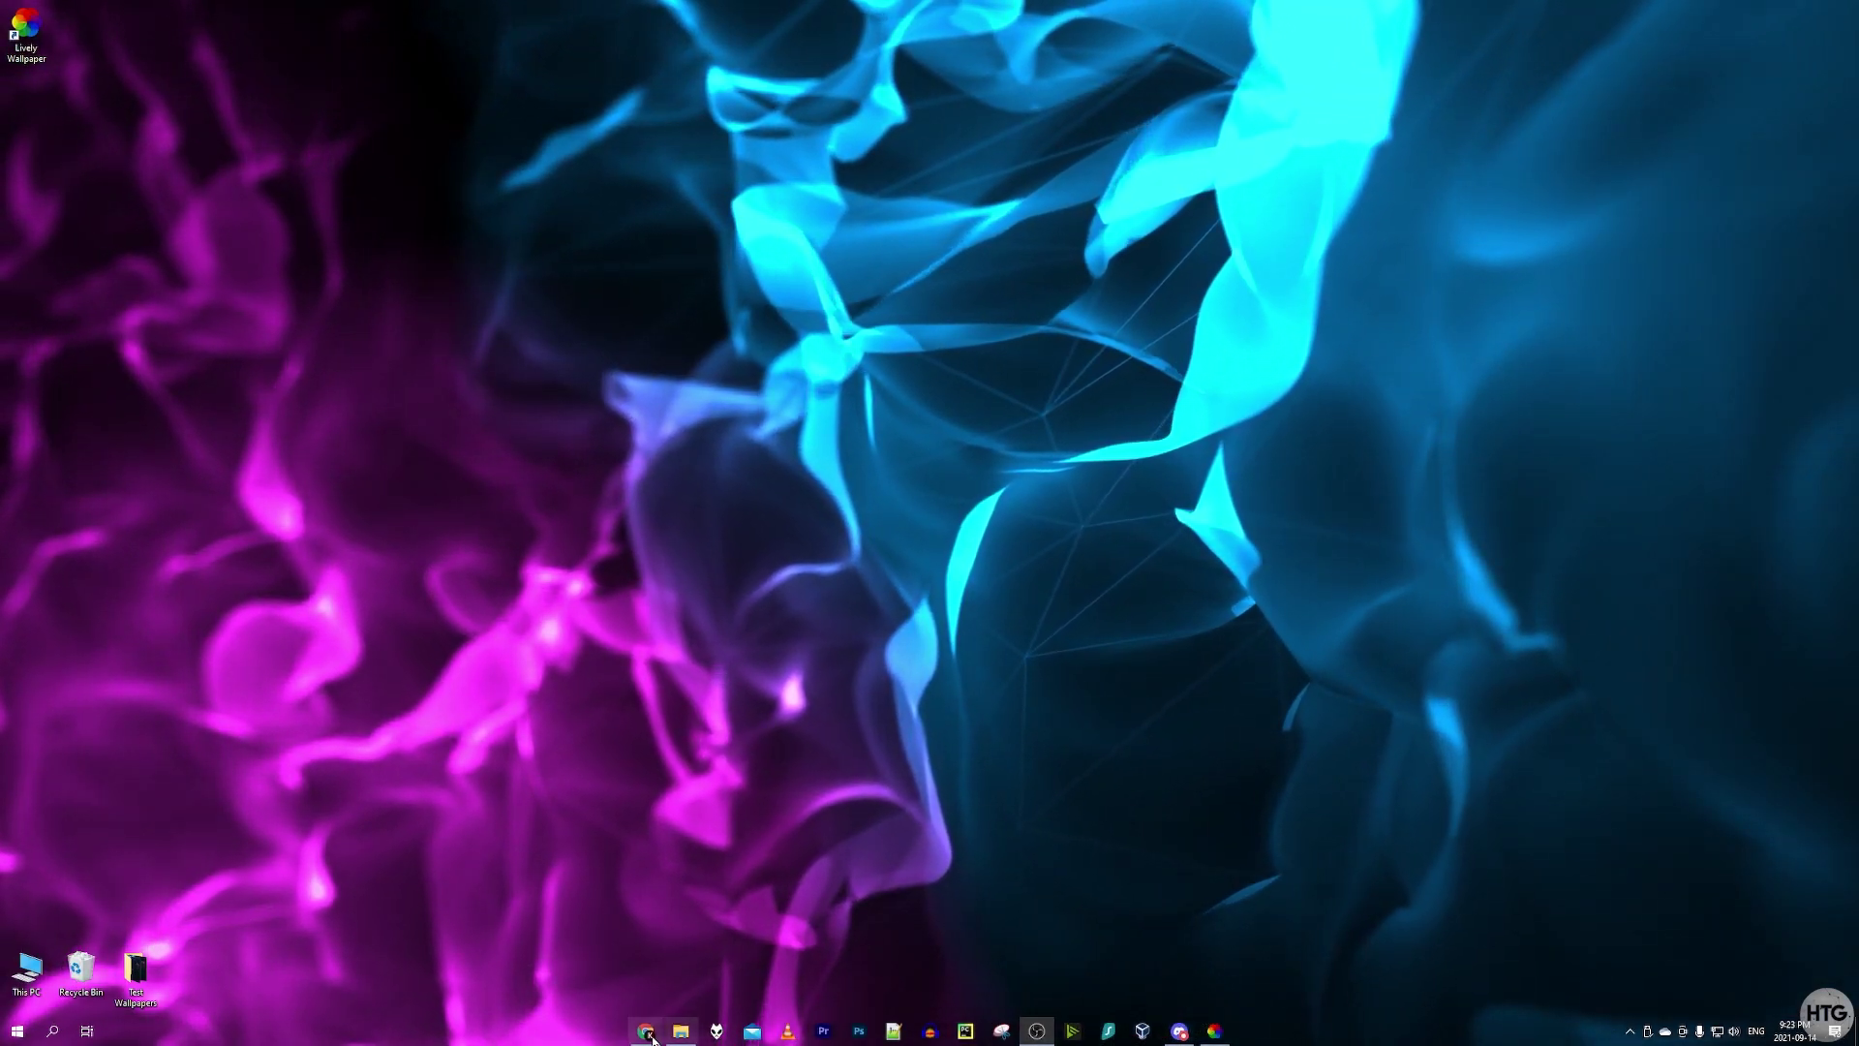
{"action": "left_click", "coordinate": [655, 1037]}
{"action": "left_click", "coordinate": [1210, 618]}
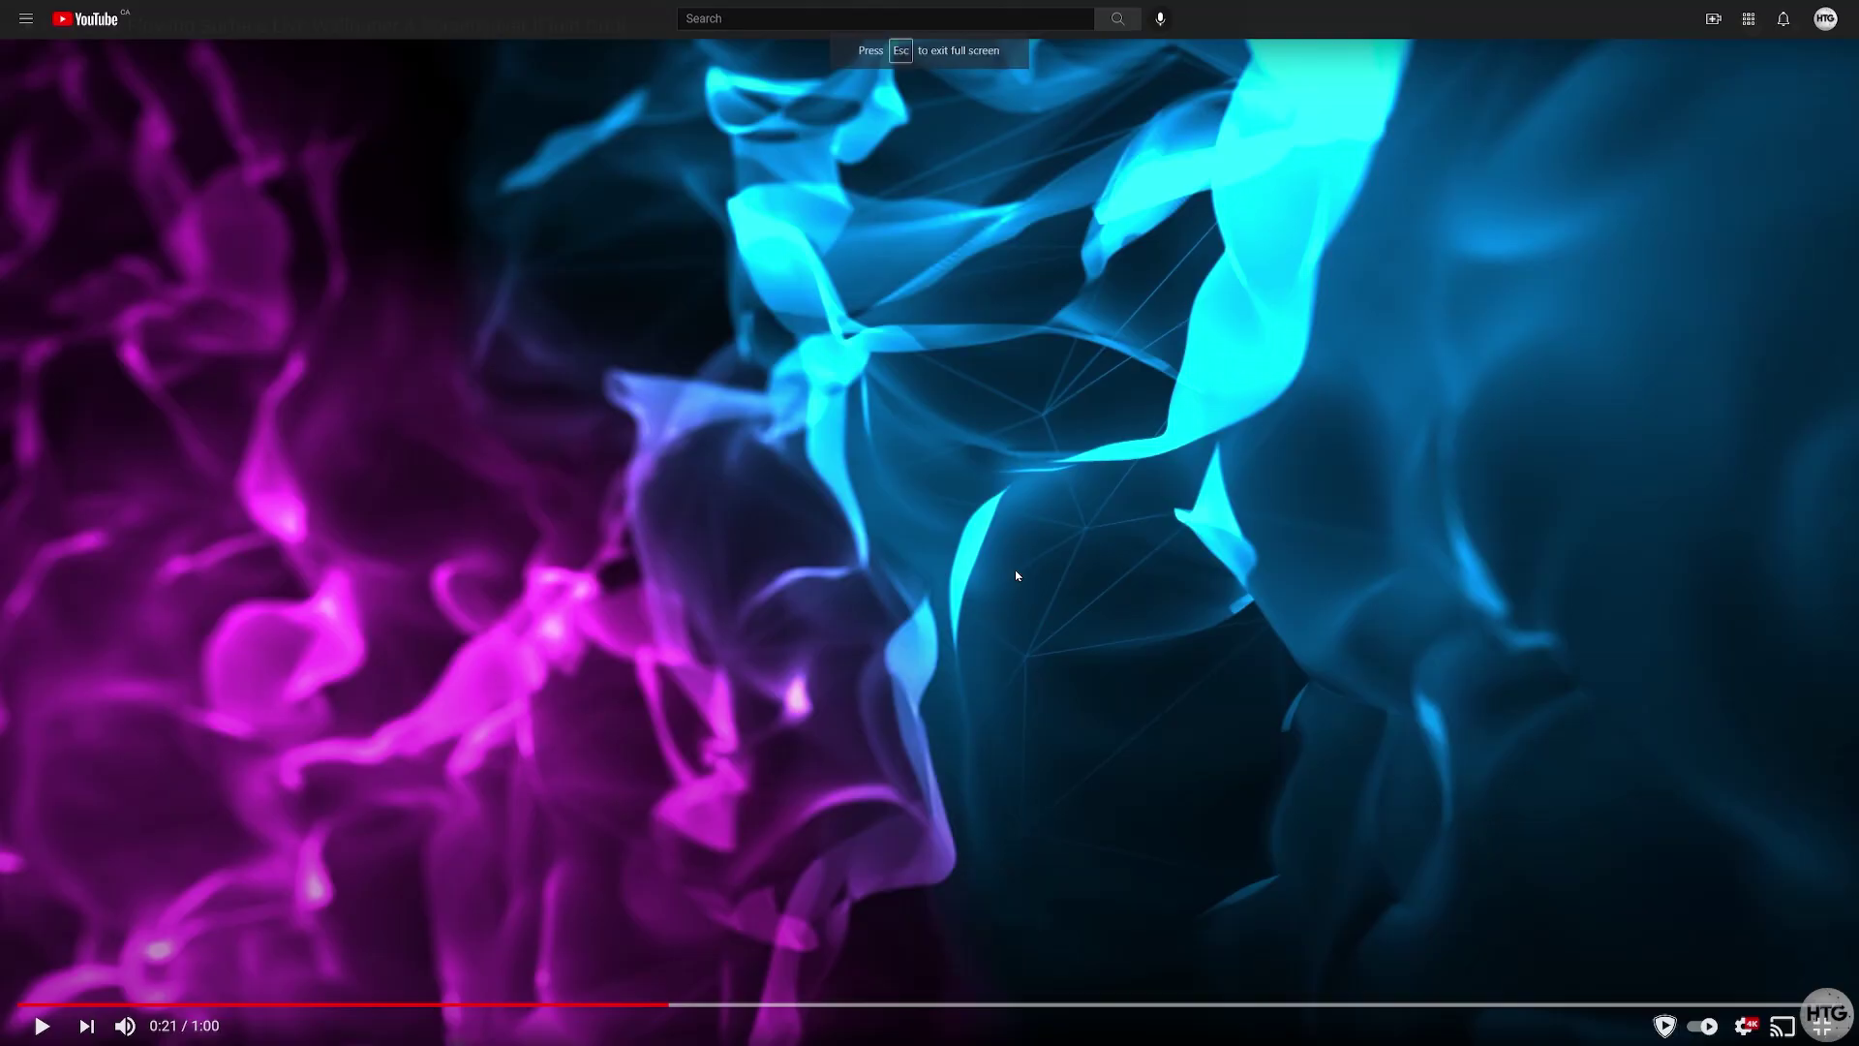
{"action": "left_click", "coordinate": [1828, 1024]}
{"action": "left_click", "coordinate": [739, 363]}
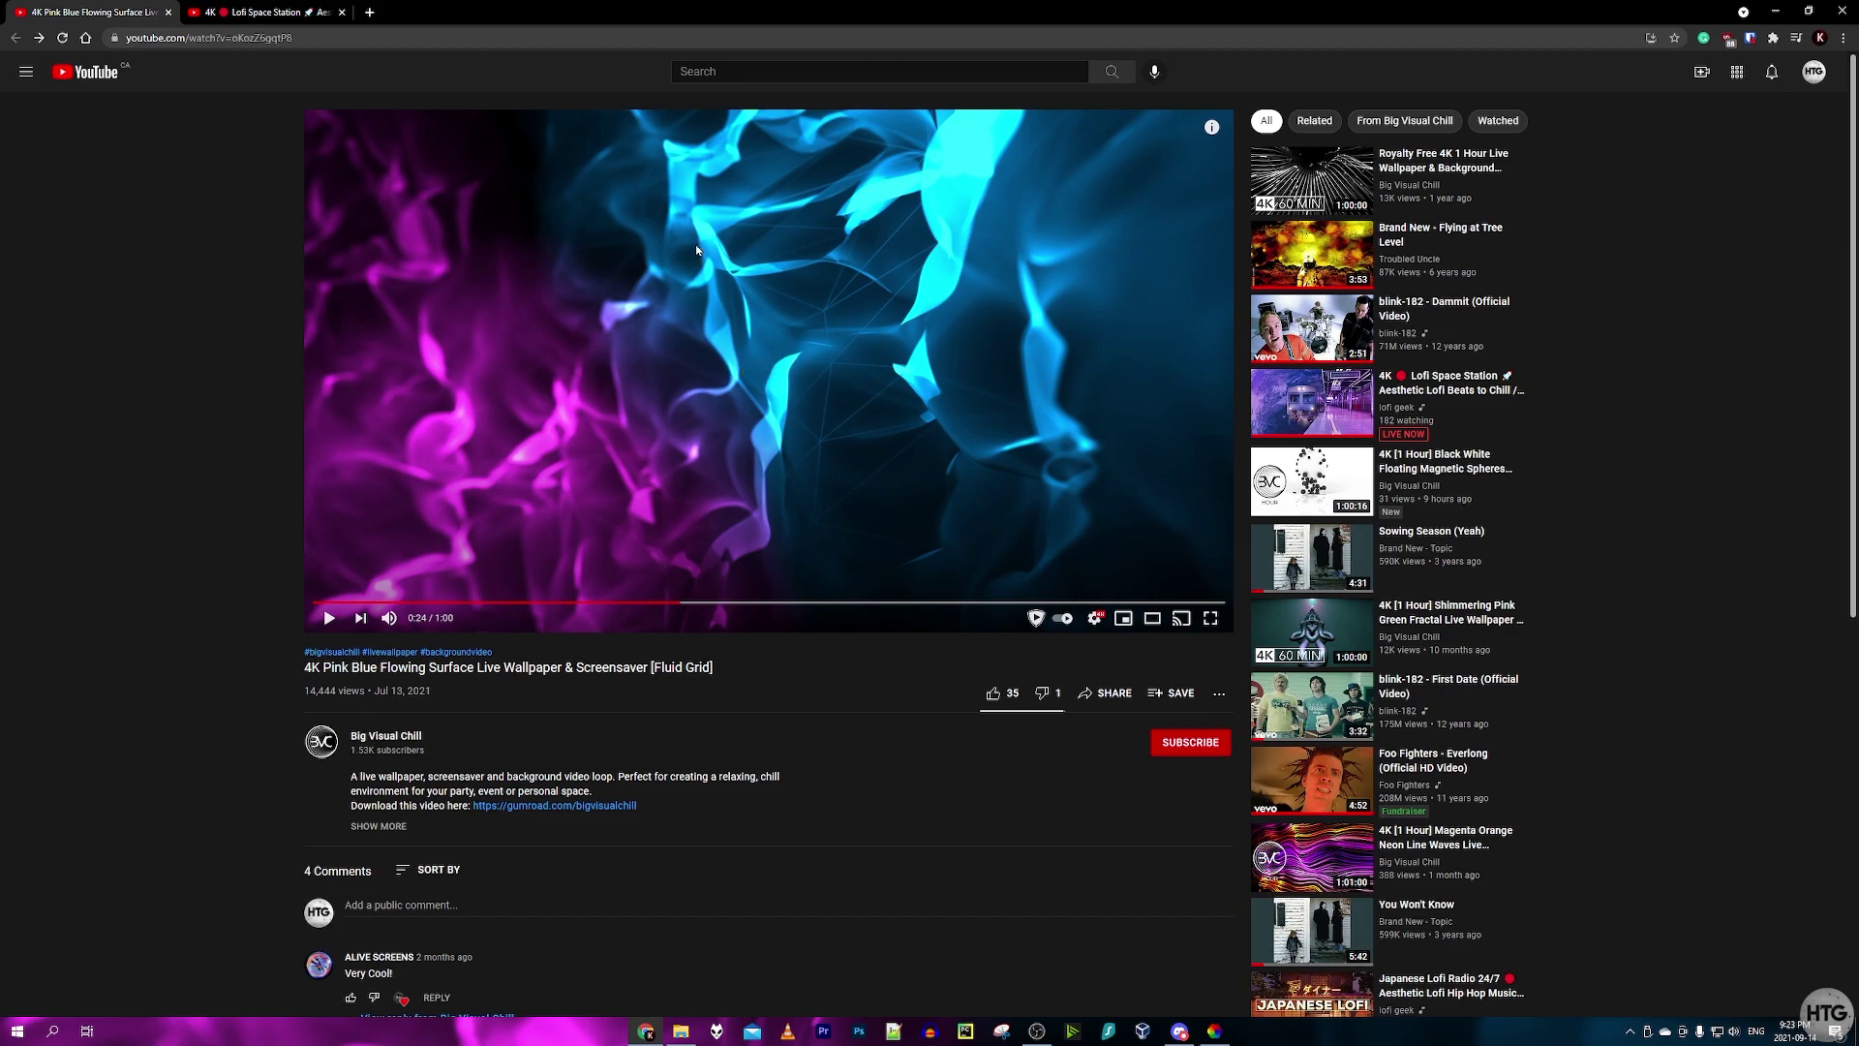
Reveal the pink-blue fluid desktop and reopen the Lively Wallpaper library.
{"action": "left_click", "coordinate": [1774, 11]}
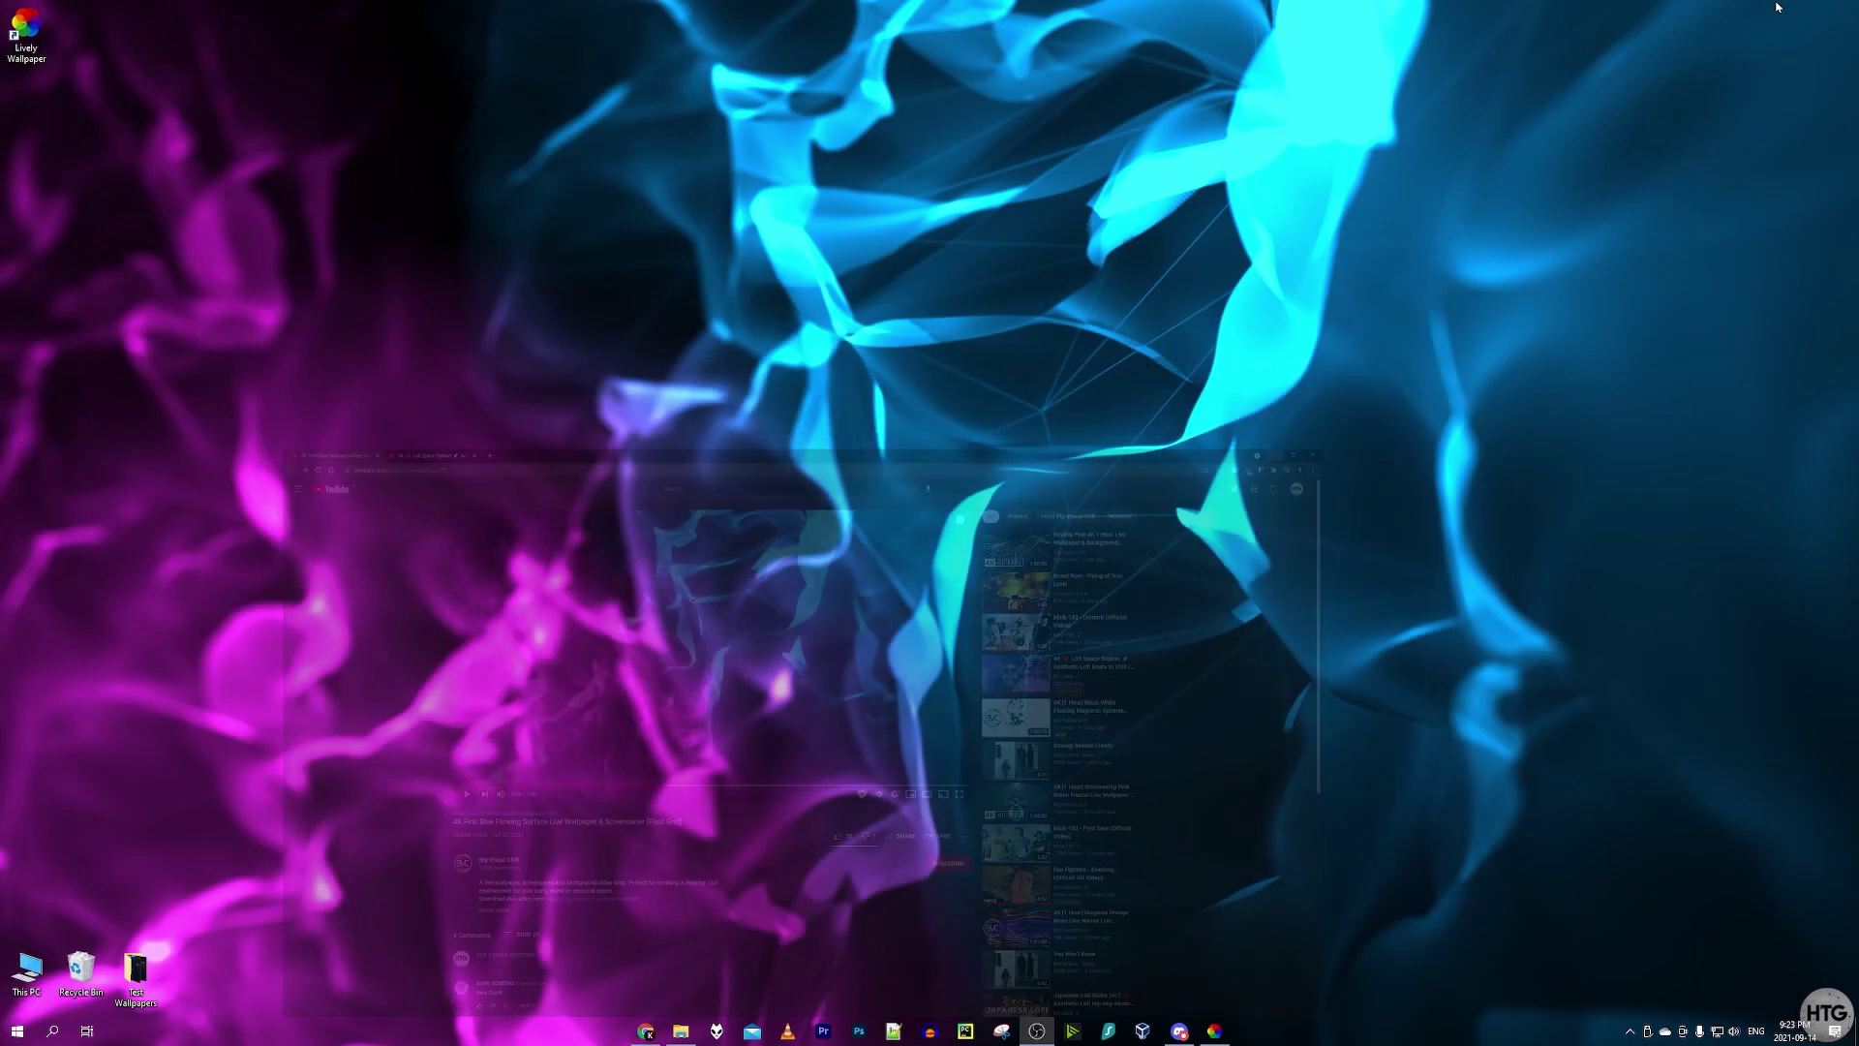
{"action": "left_click_drag", "start_coordinate": [457, 31], "coordinate": [1004, 423]}
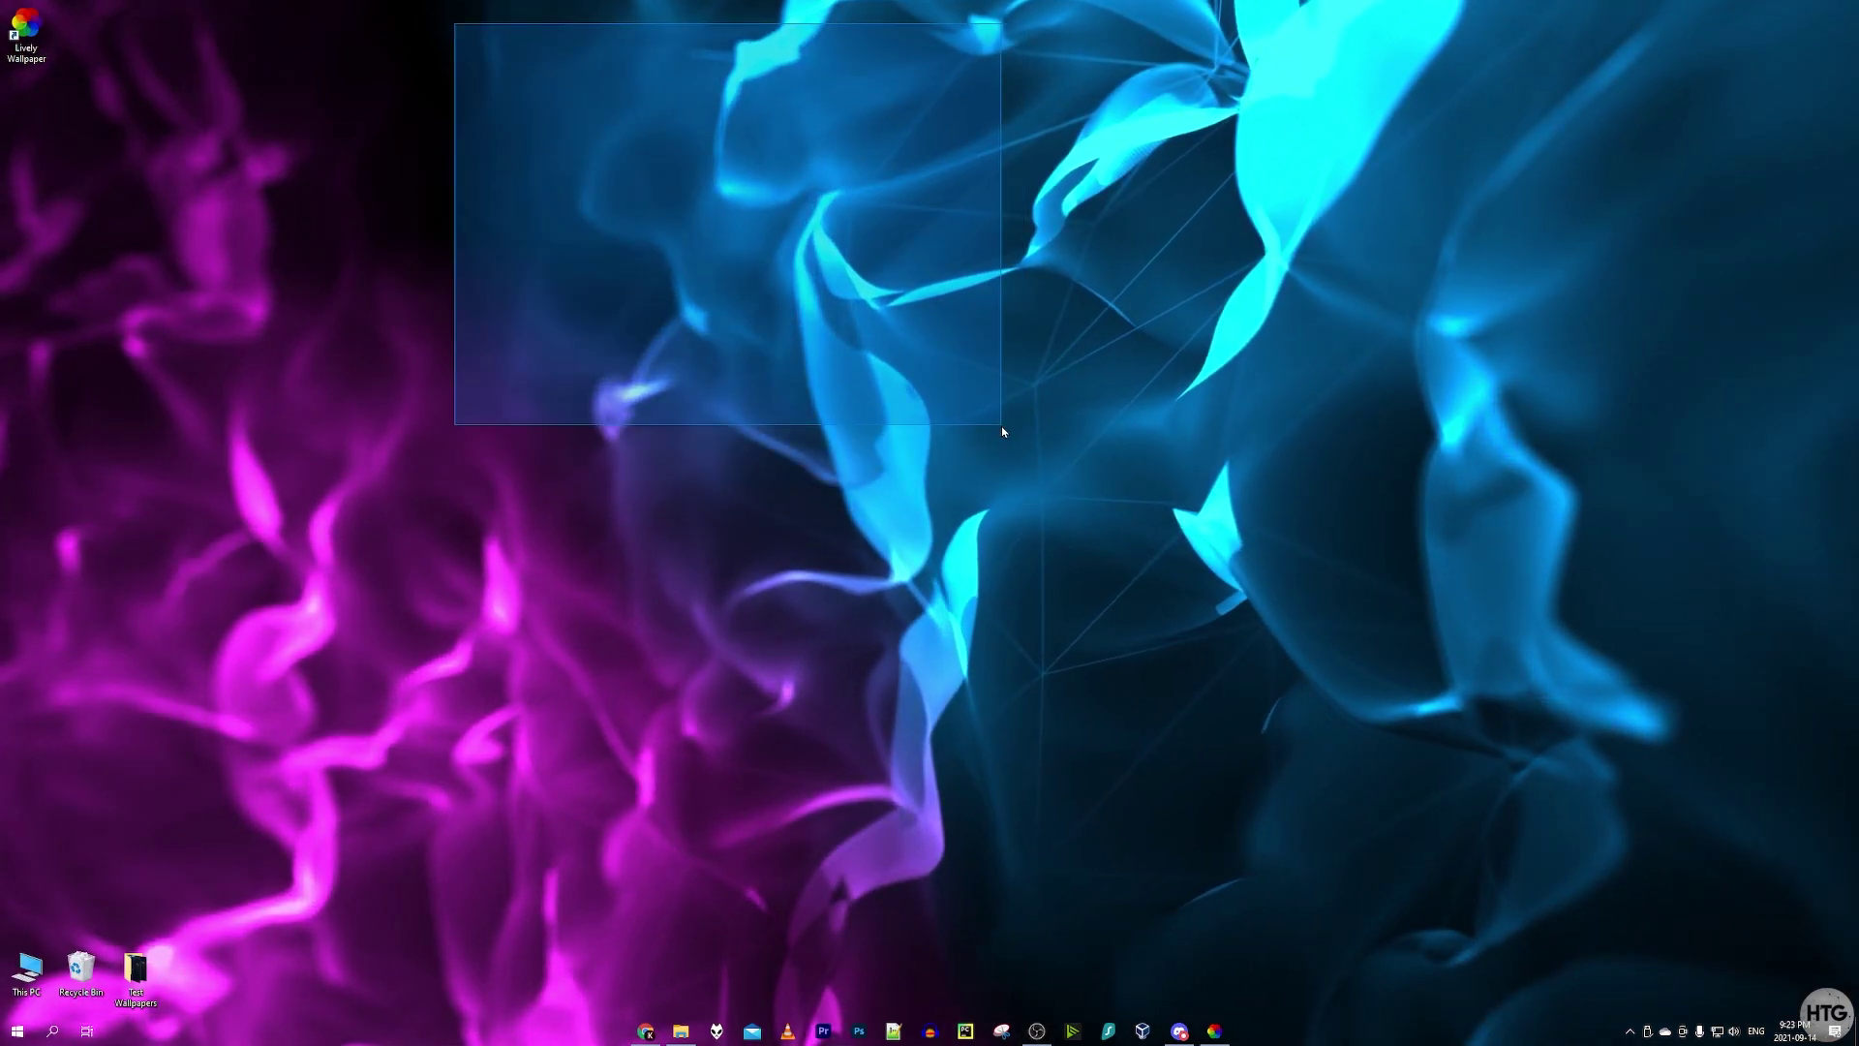
{"action": "left_click_drag", "start_coordinate": [468, 92], "coordinate": [938, 444]}
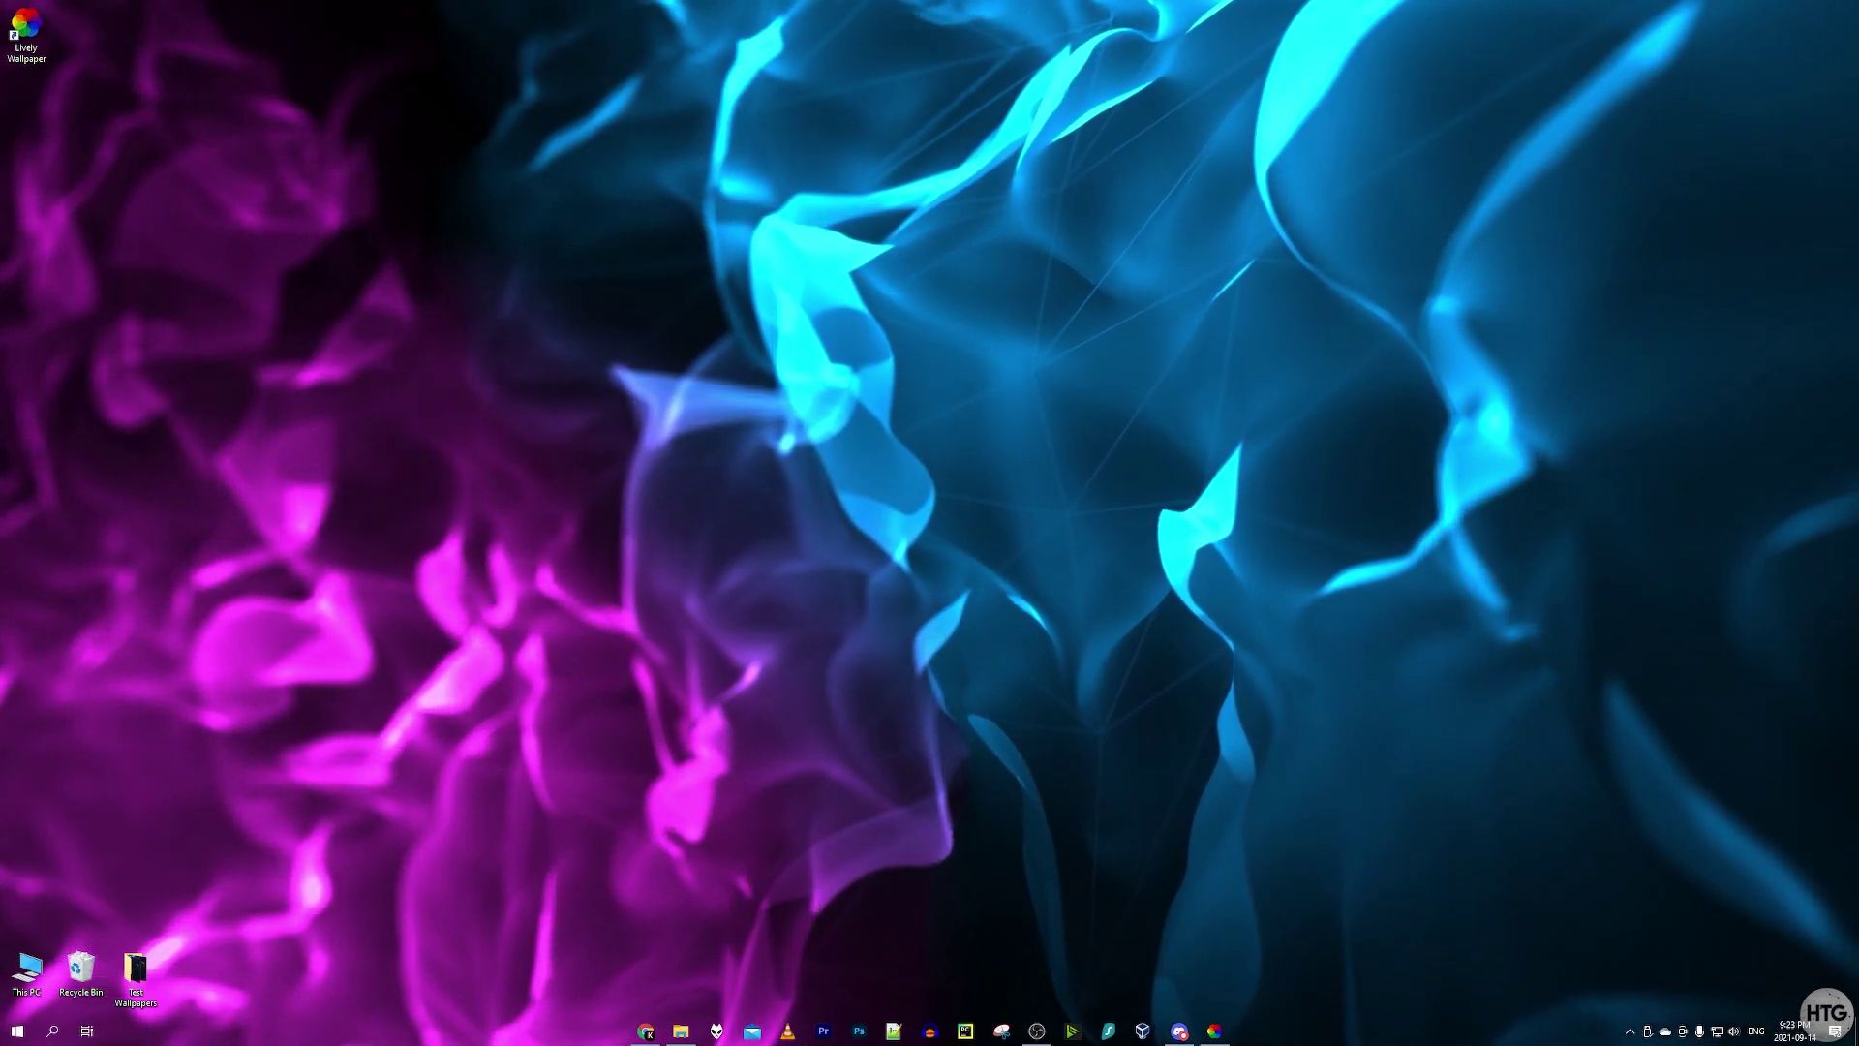
{"action": "left_click", "coordinate": [1214, 1030]}
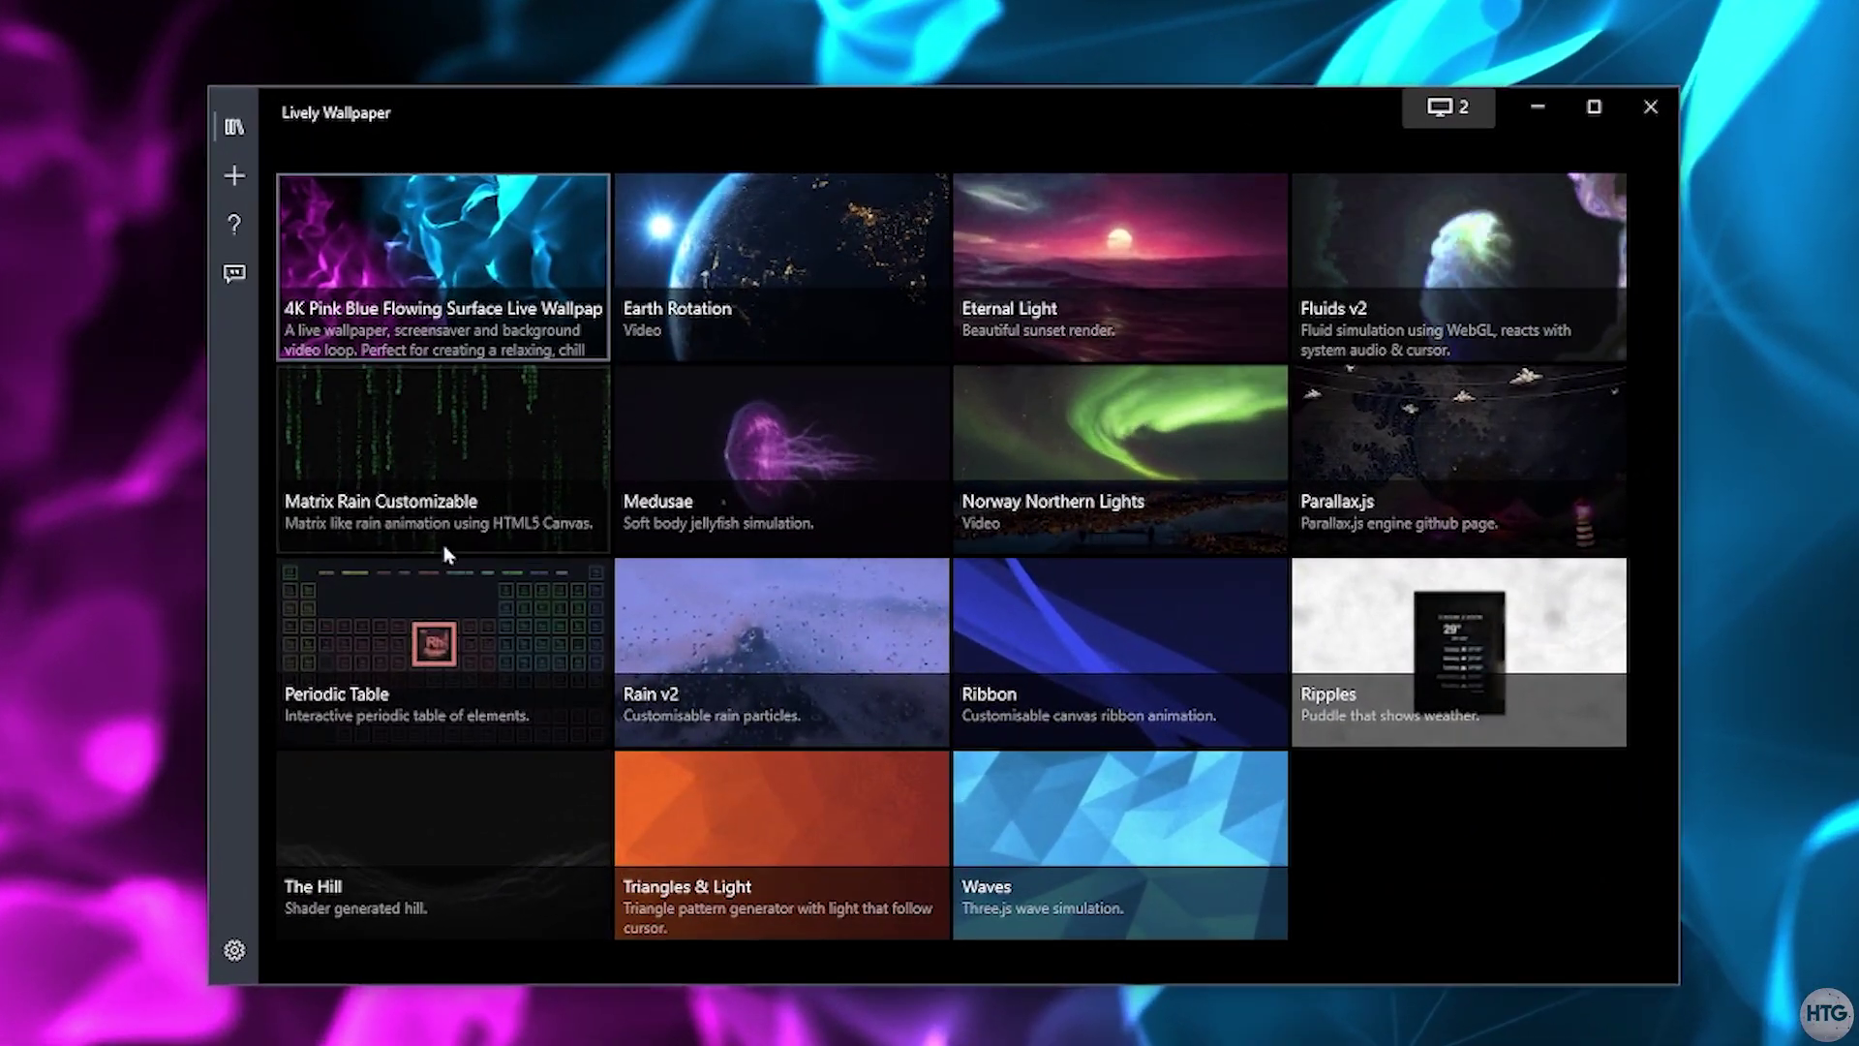
{"action": "left_click", "coordinate": [381, 634]}
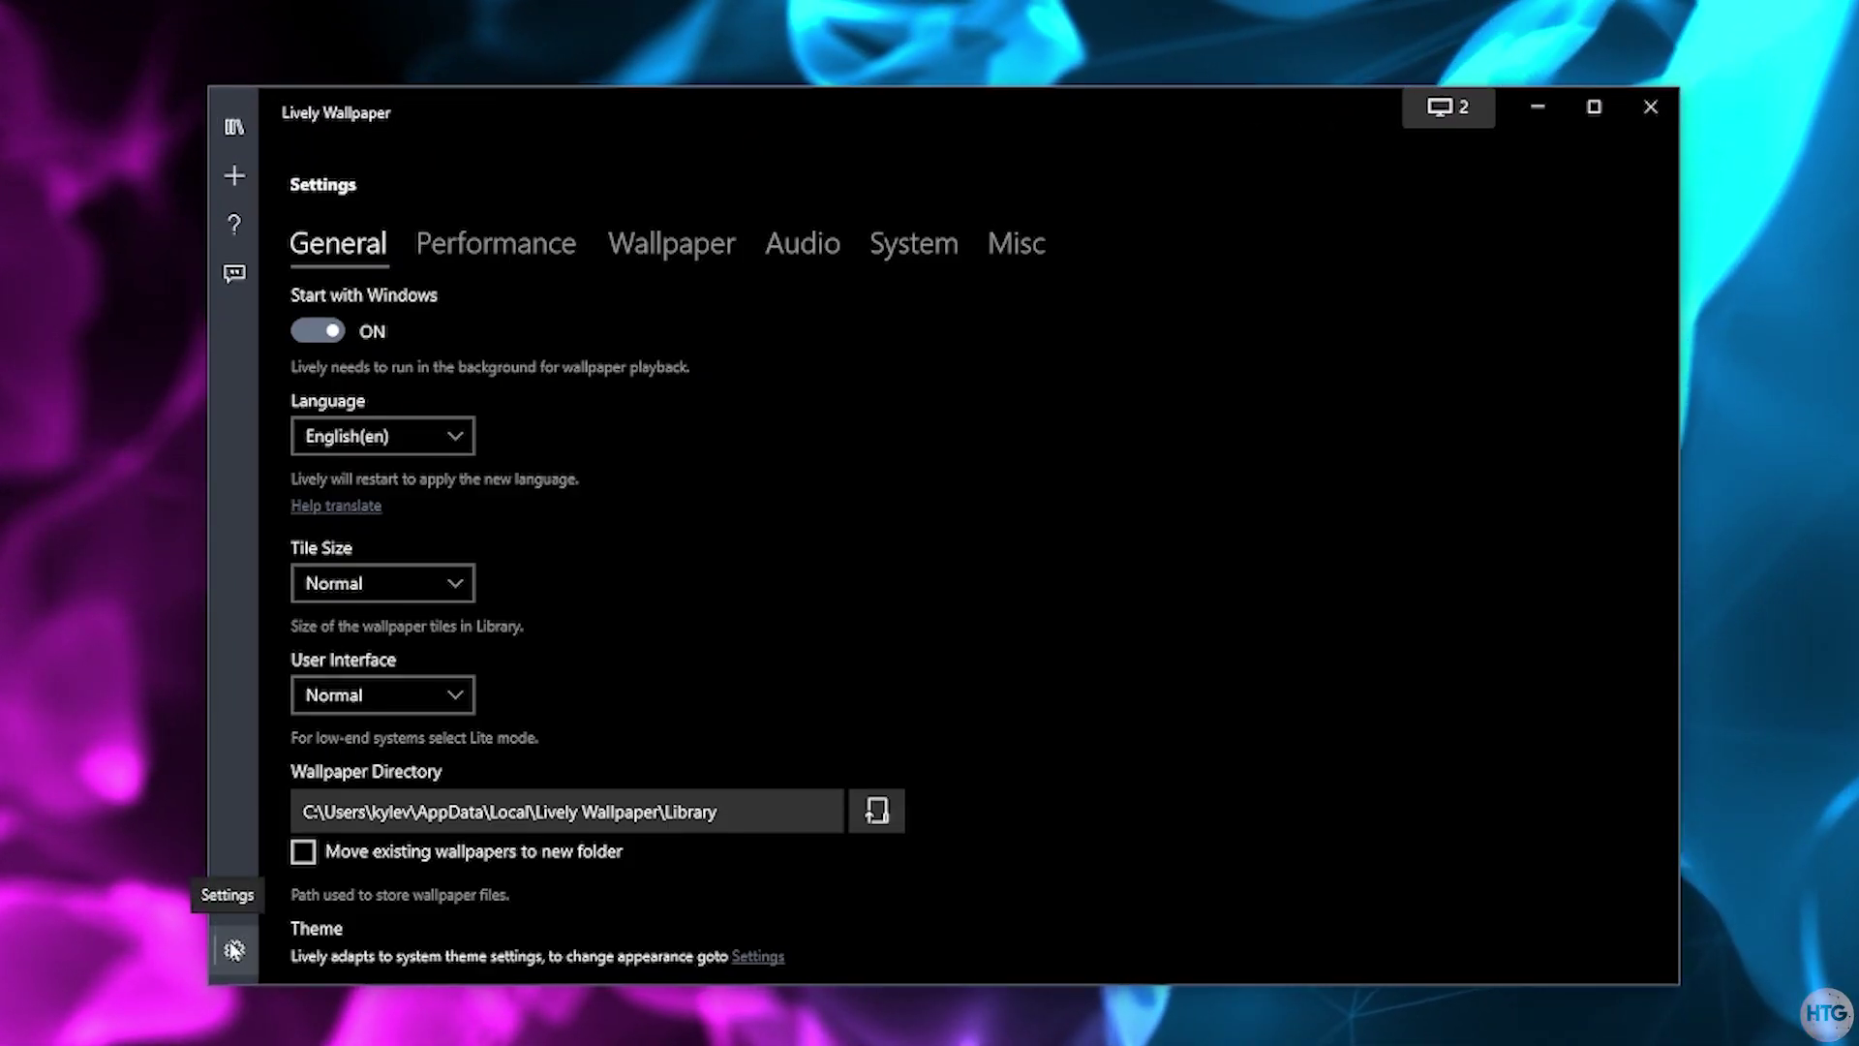
{"action": "left_click", "coordinate": [702, 254]}
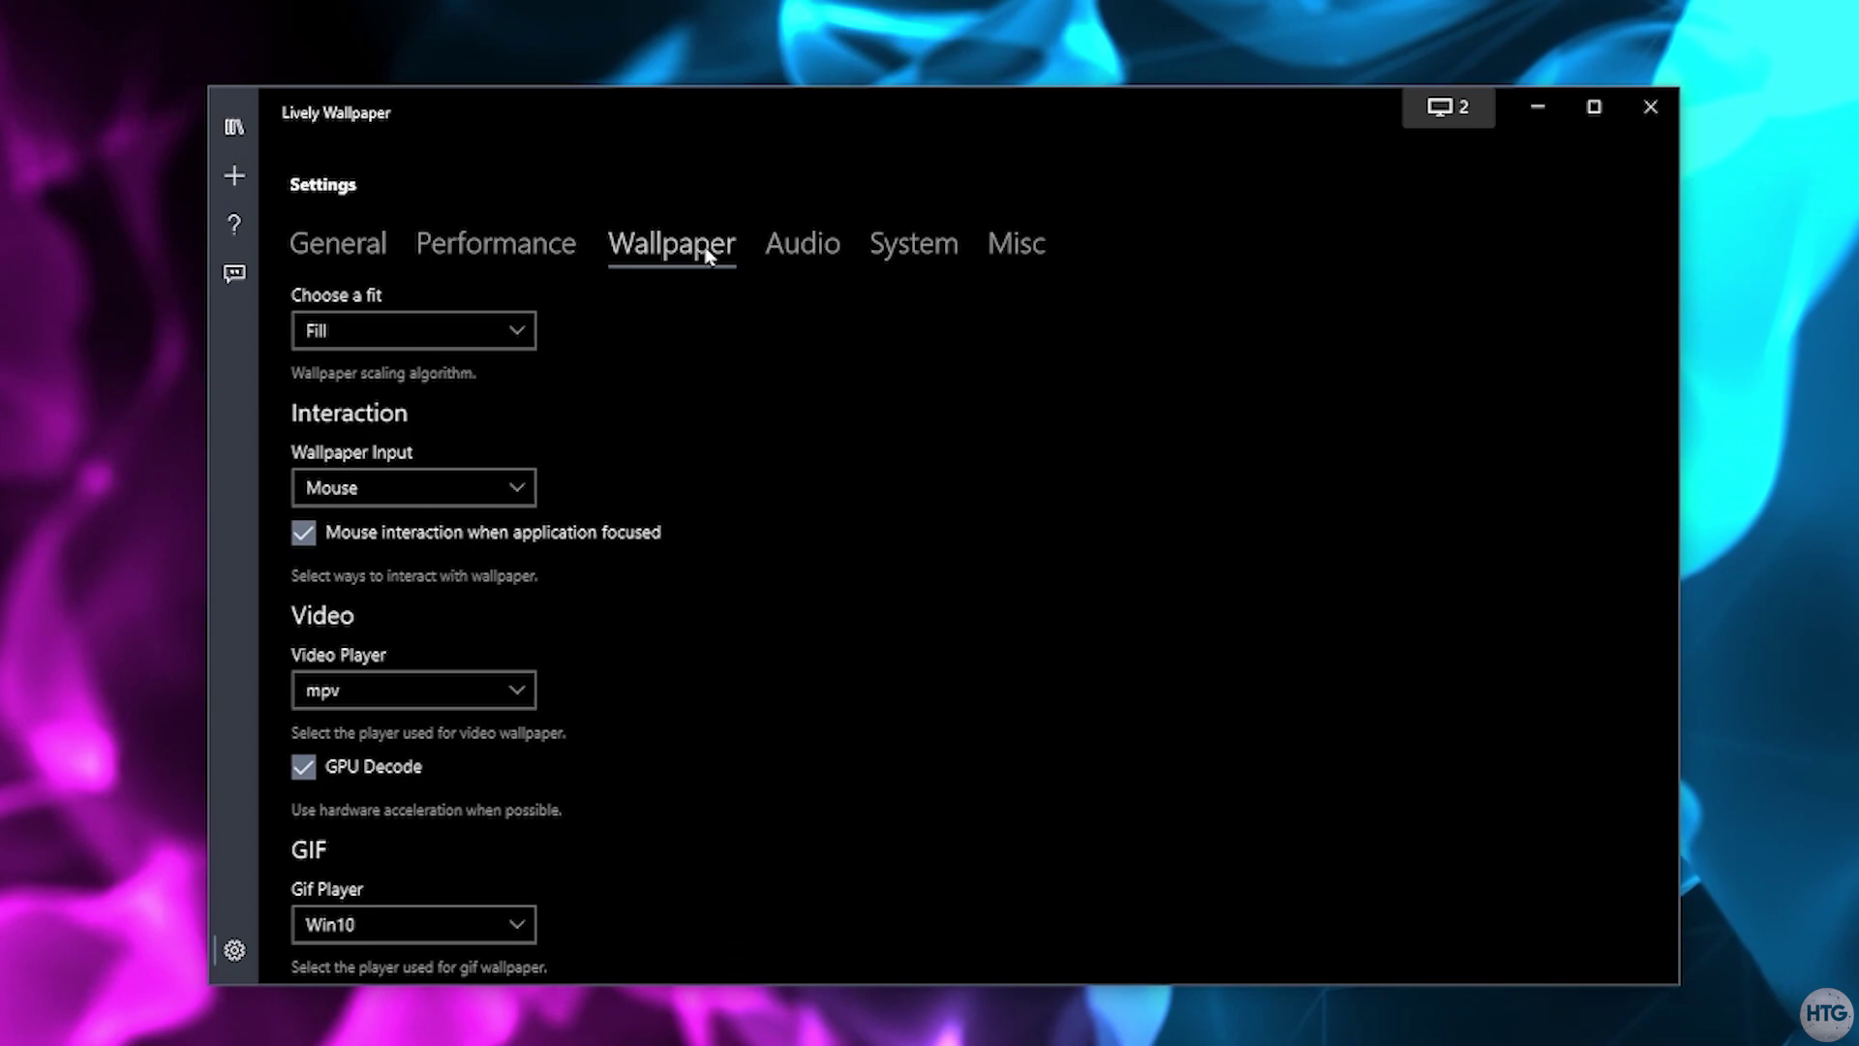
{"action": "scroll", "coordinate": [545, 627], "scroll_direction": "down", "scroll_amount": 5}
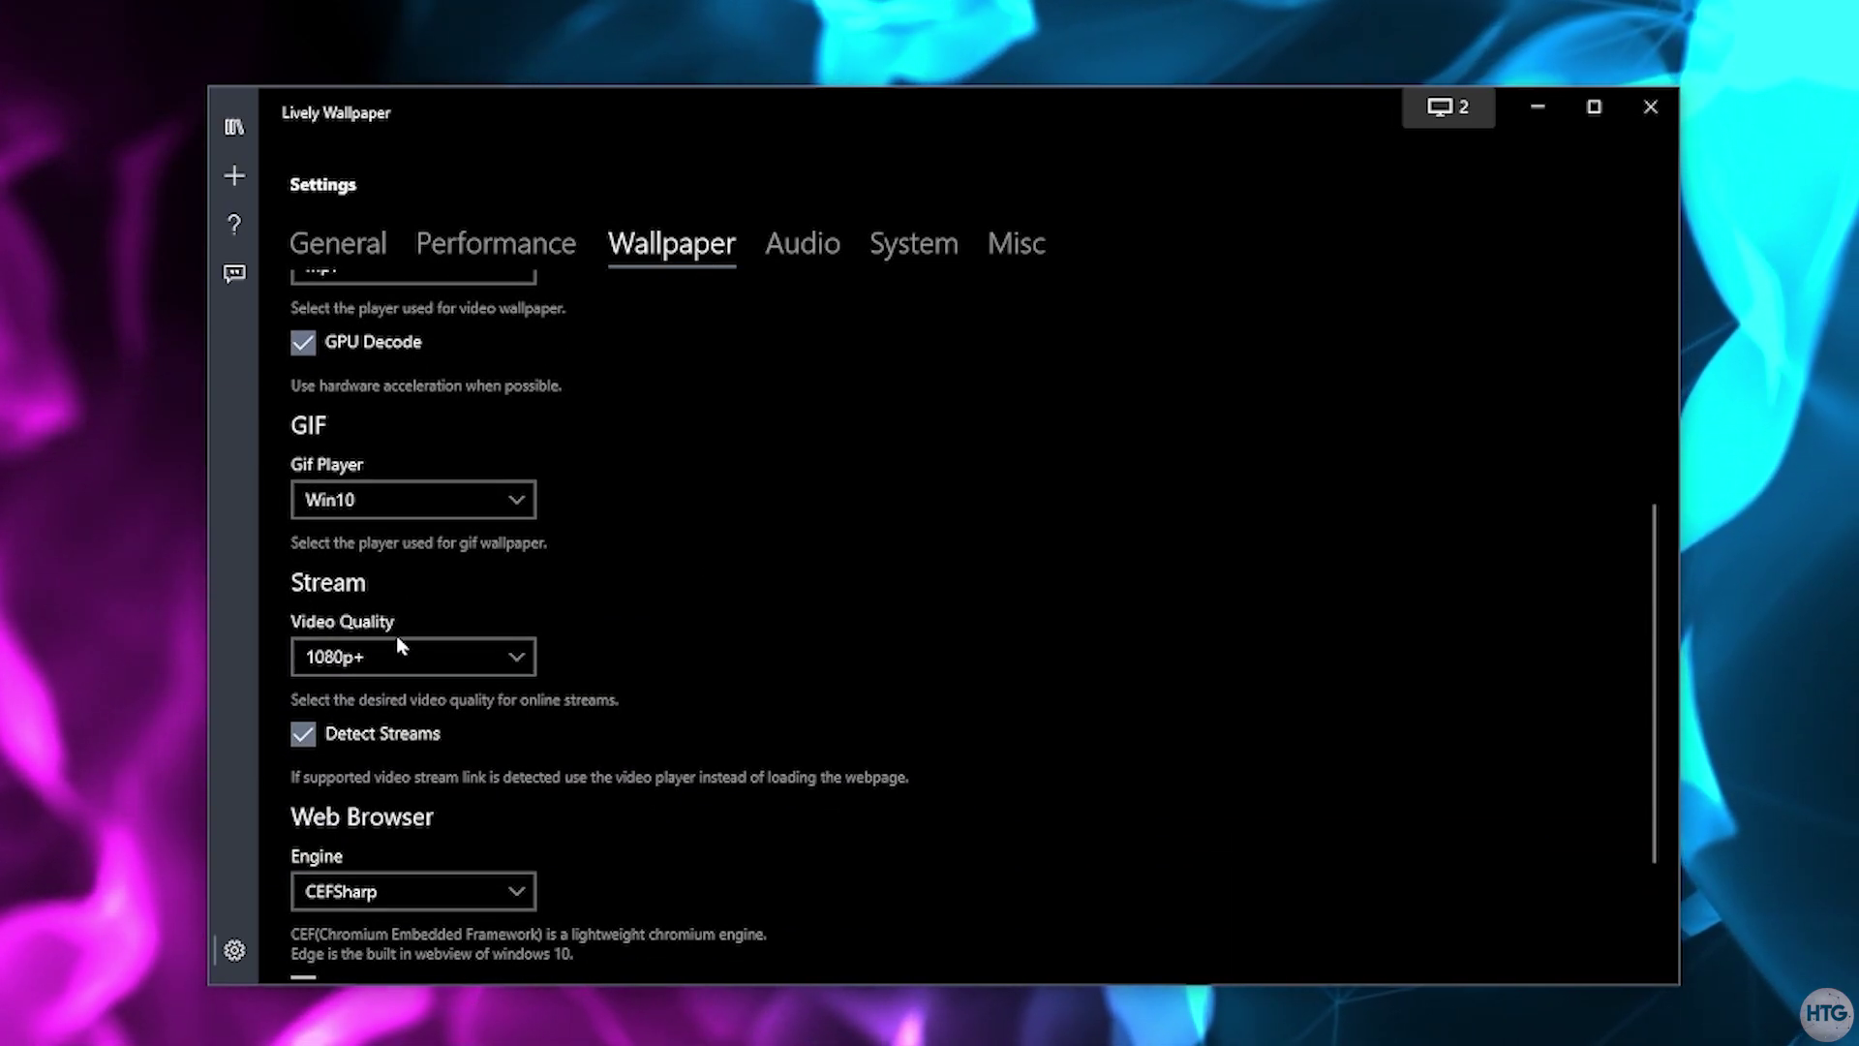
{"action": "left_click", "coordinate": [399, 654]}
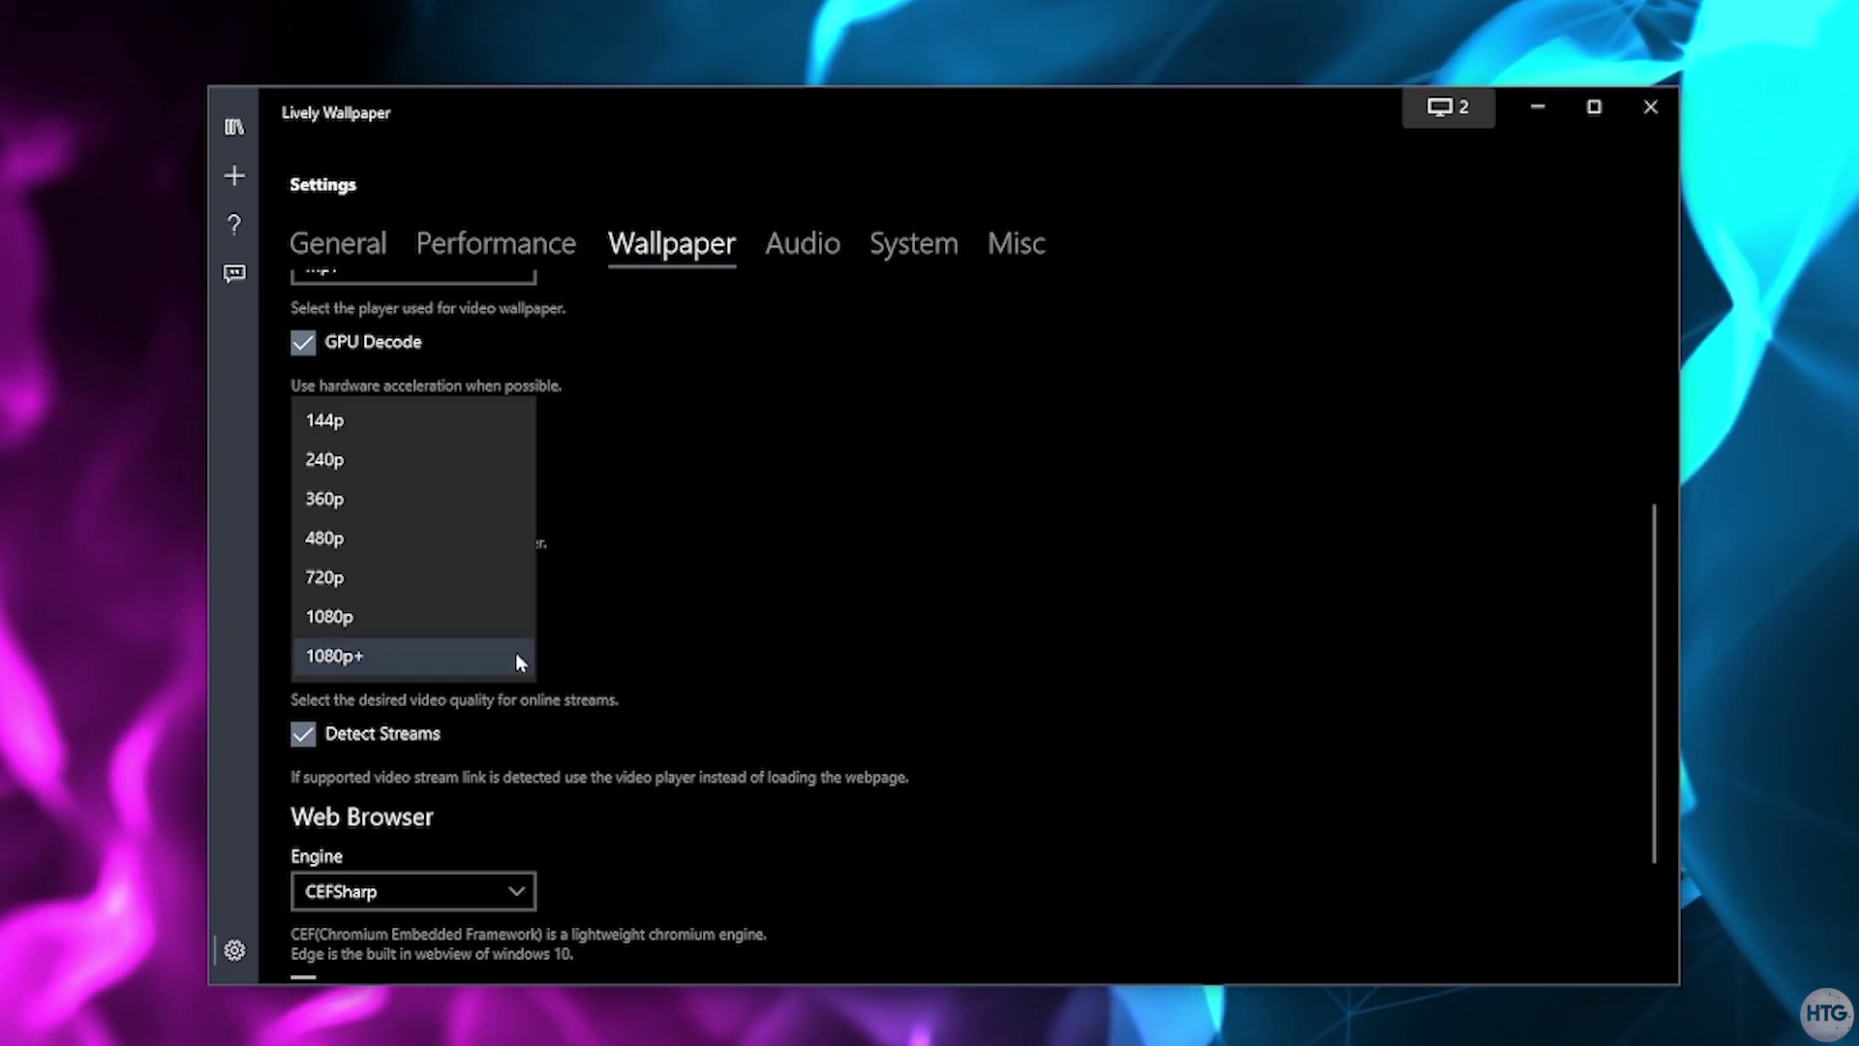
{"action": "left_click", "coordinate": [732, 634]}
{"action": "left_click", "coordinate": [385, 668]}
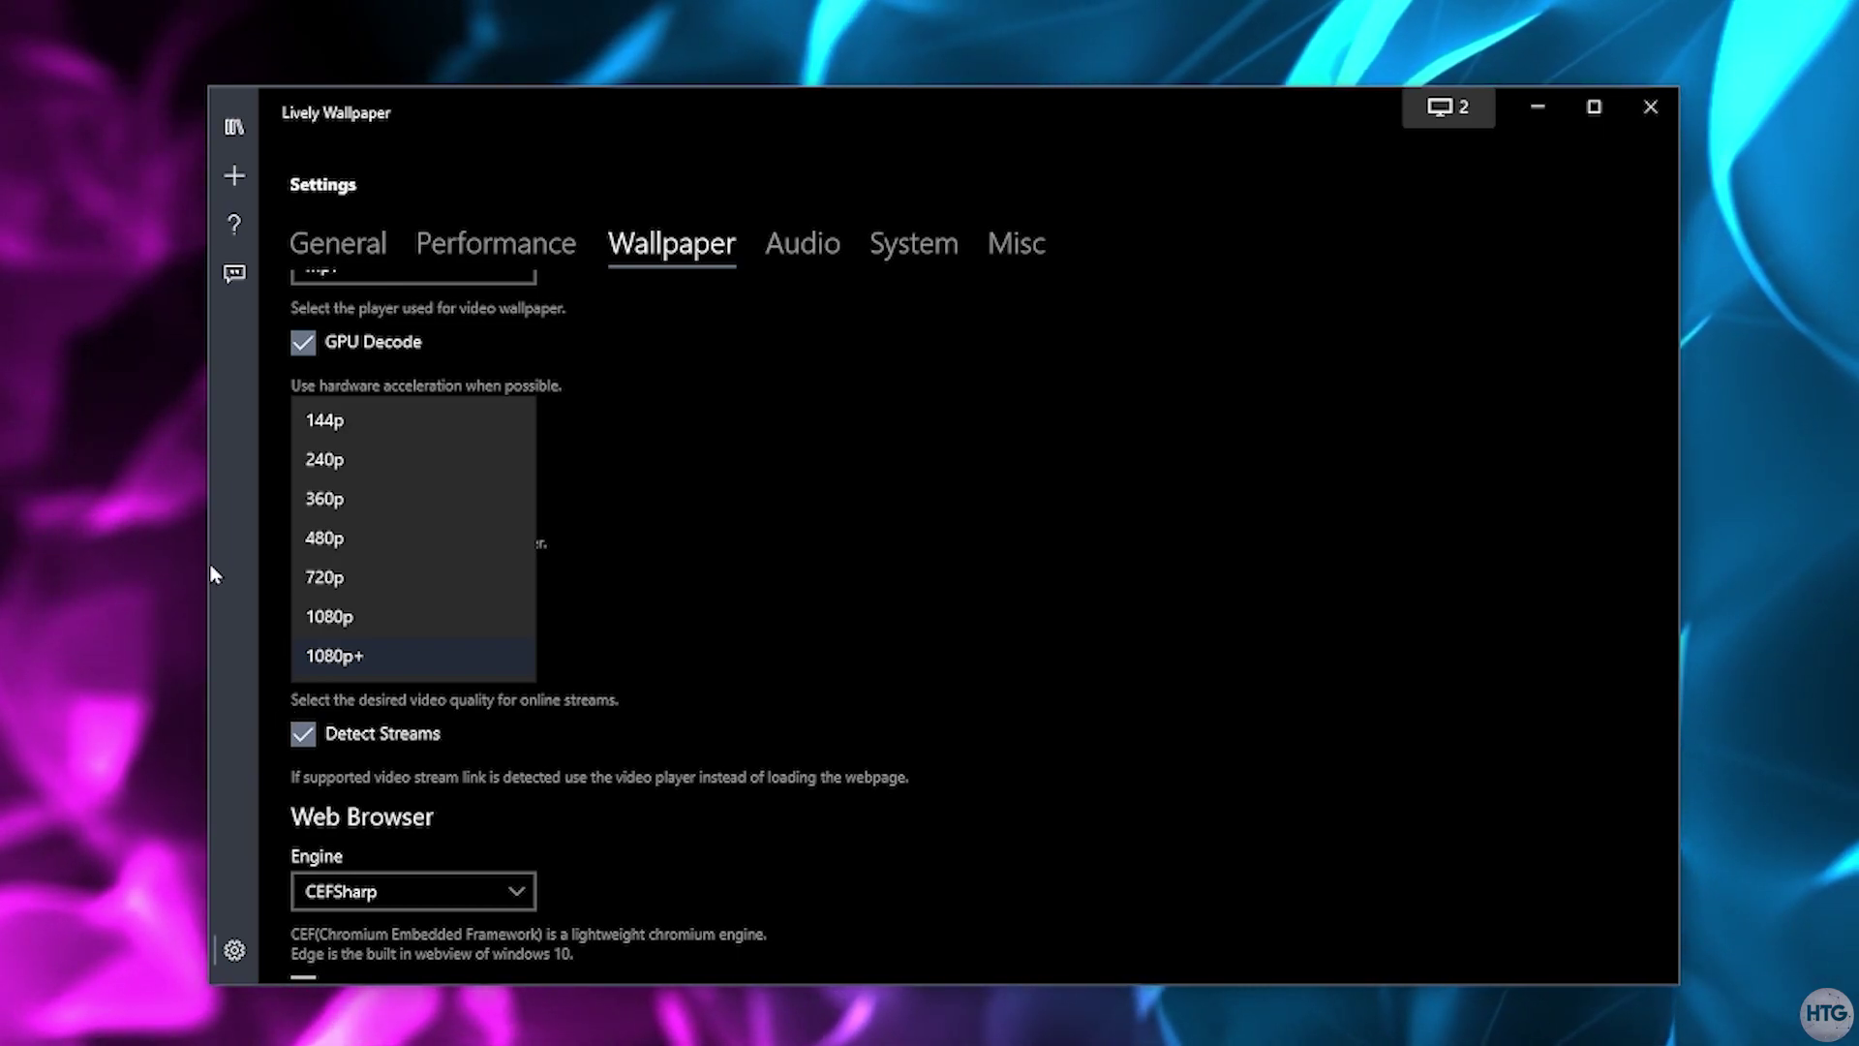
{"action": "left_click", "coordinate": [751, 565]}
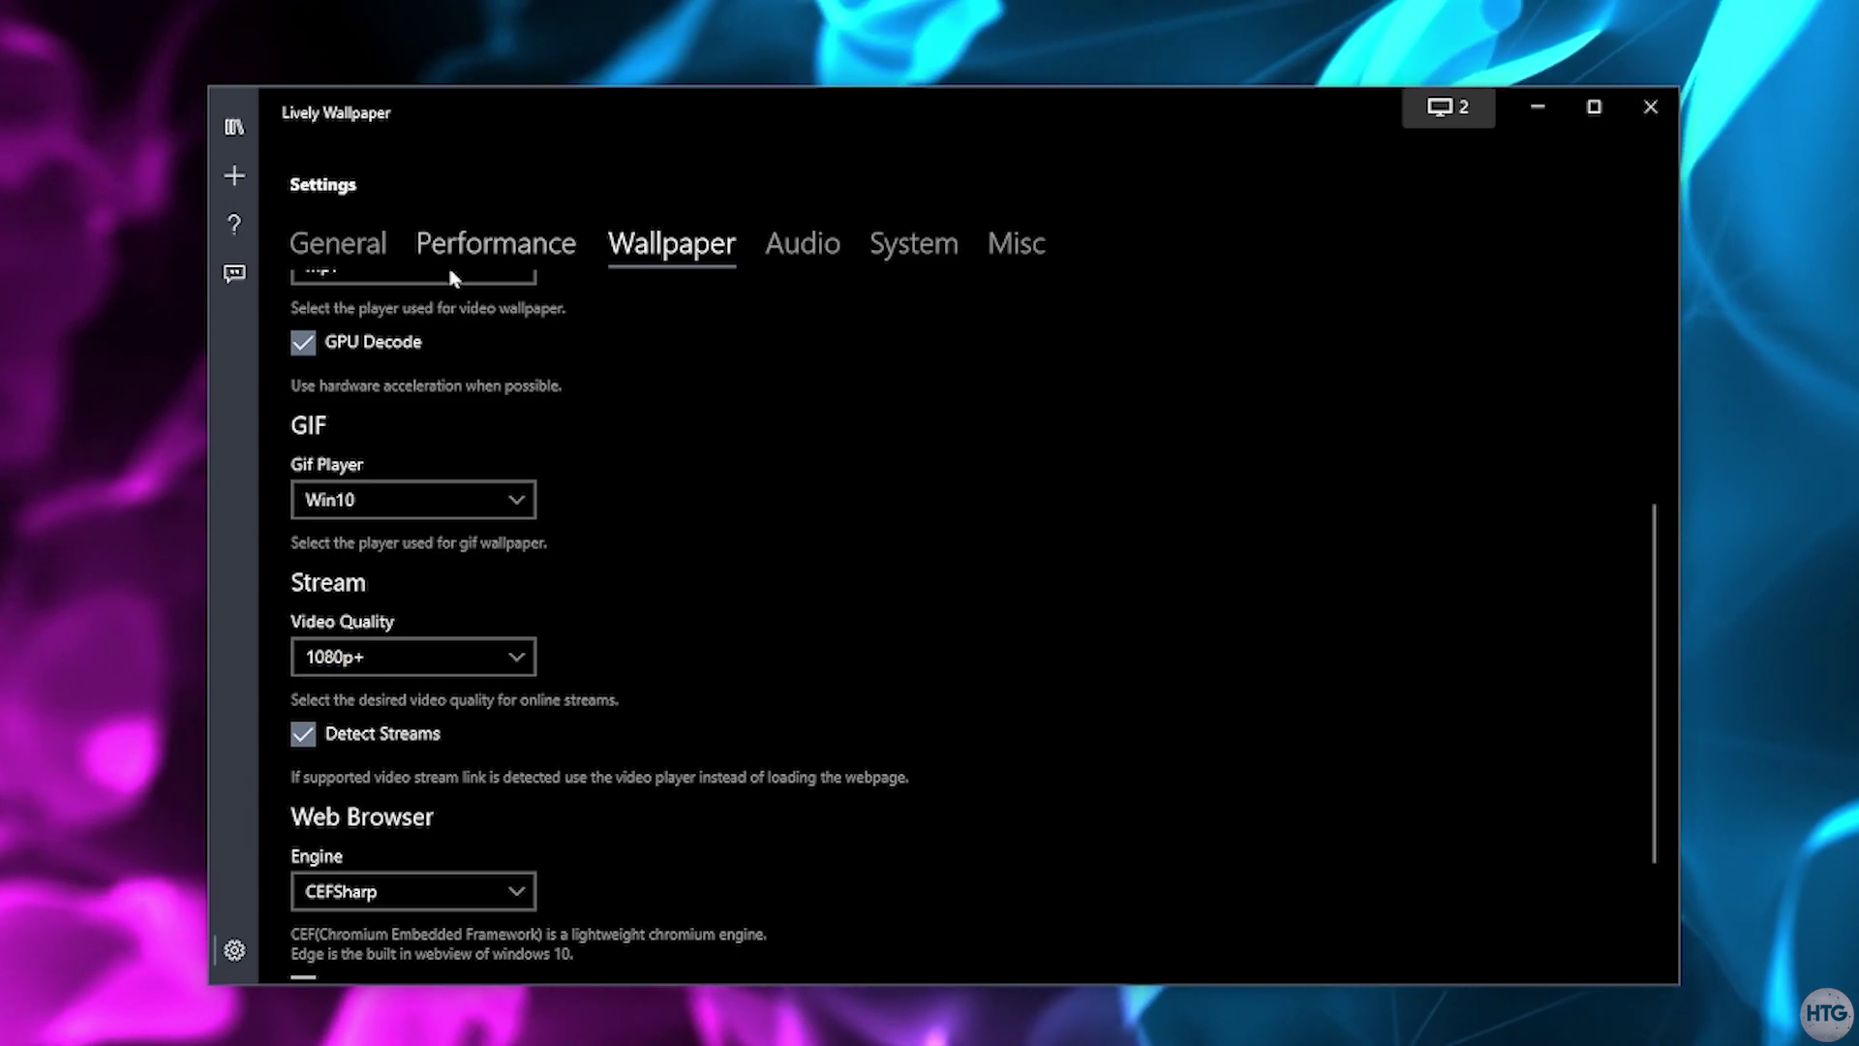
{"action": "left_click", "coordinate": [386, 244]}
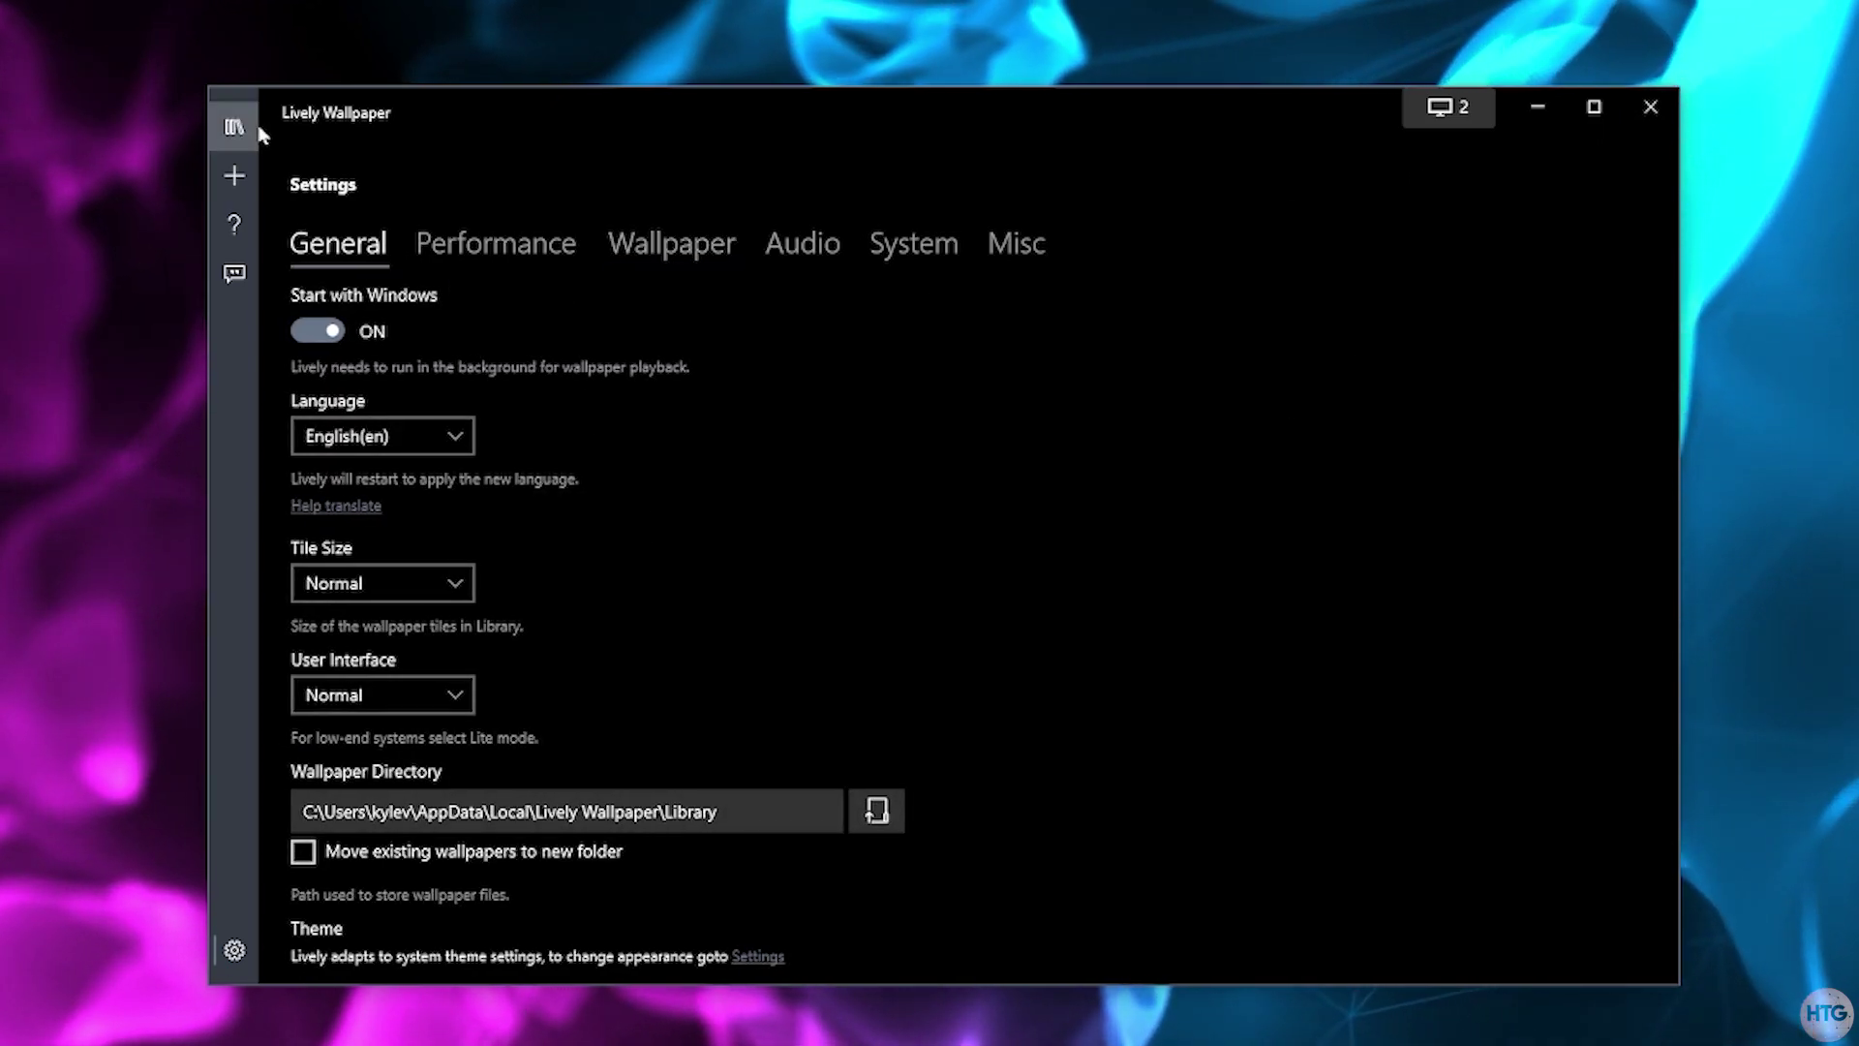
{"action": "left_click", "coordinate": [237, 127]}
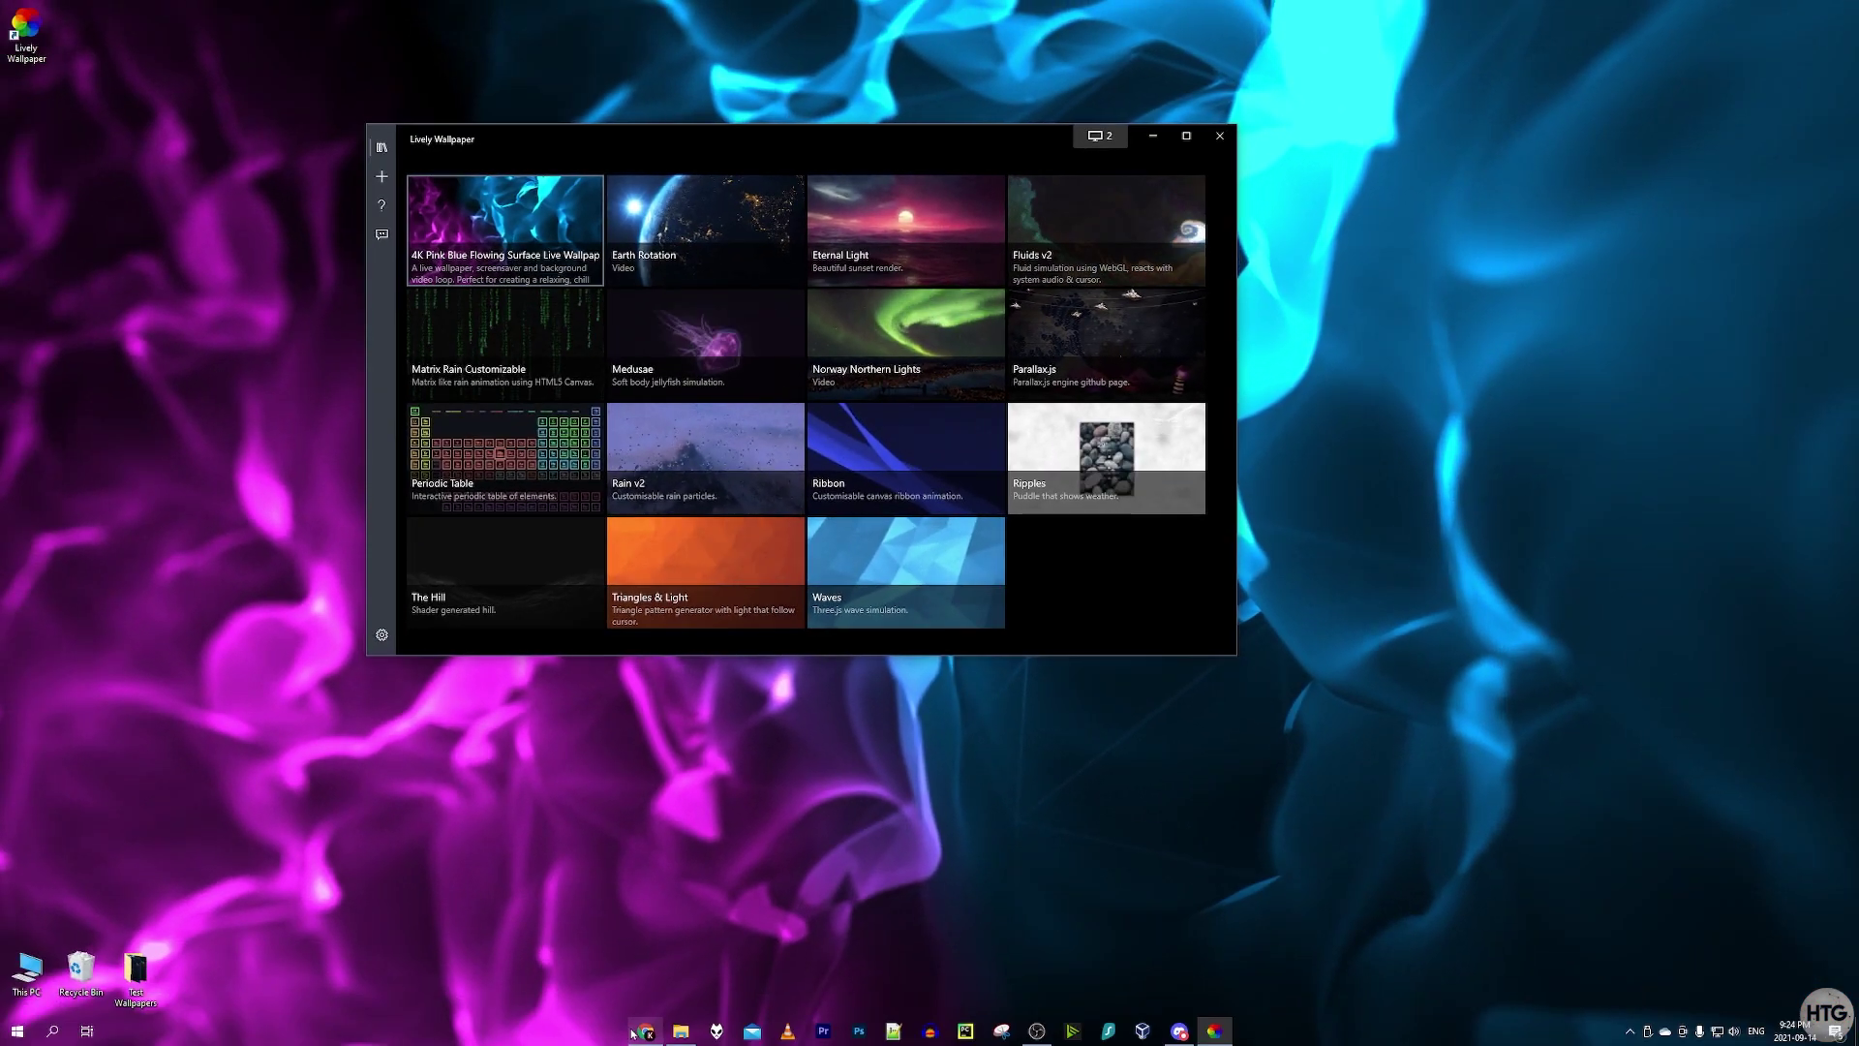
Open the 4K Lofi Space Station stream tab, play and pause it, and open its Share link.
{"action": "left_click", "coordinate": [634, 1032]}
{"action": "left_click", "coordinate": [268, 10]}
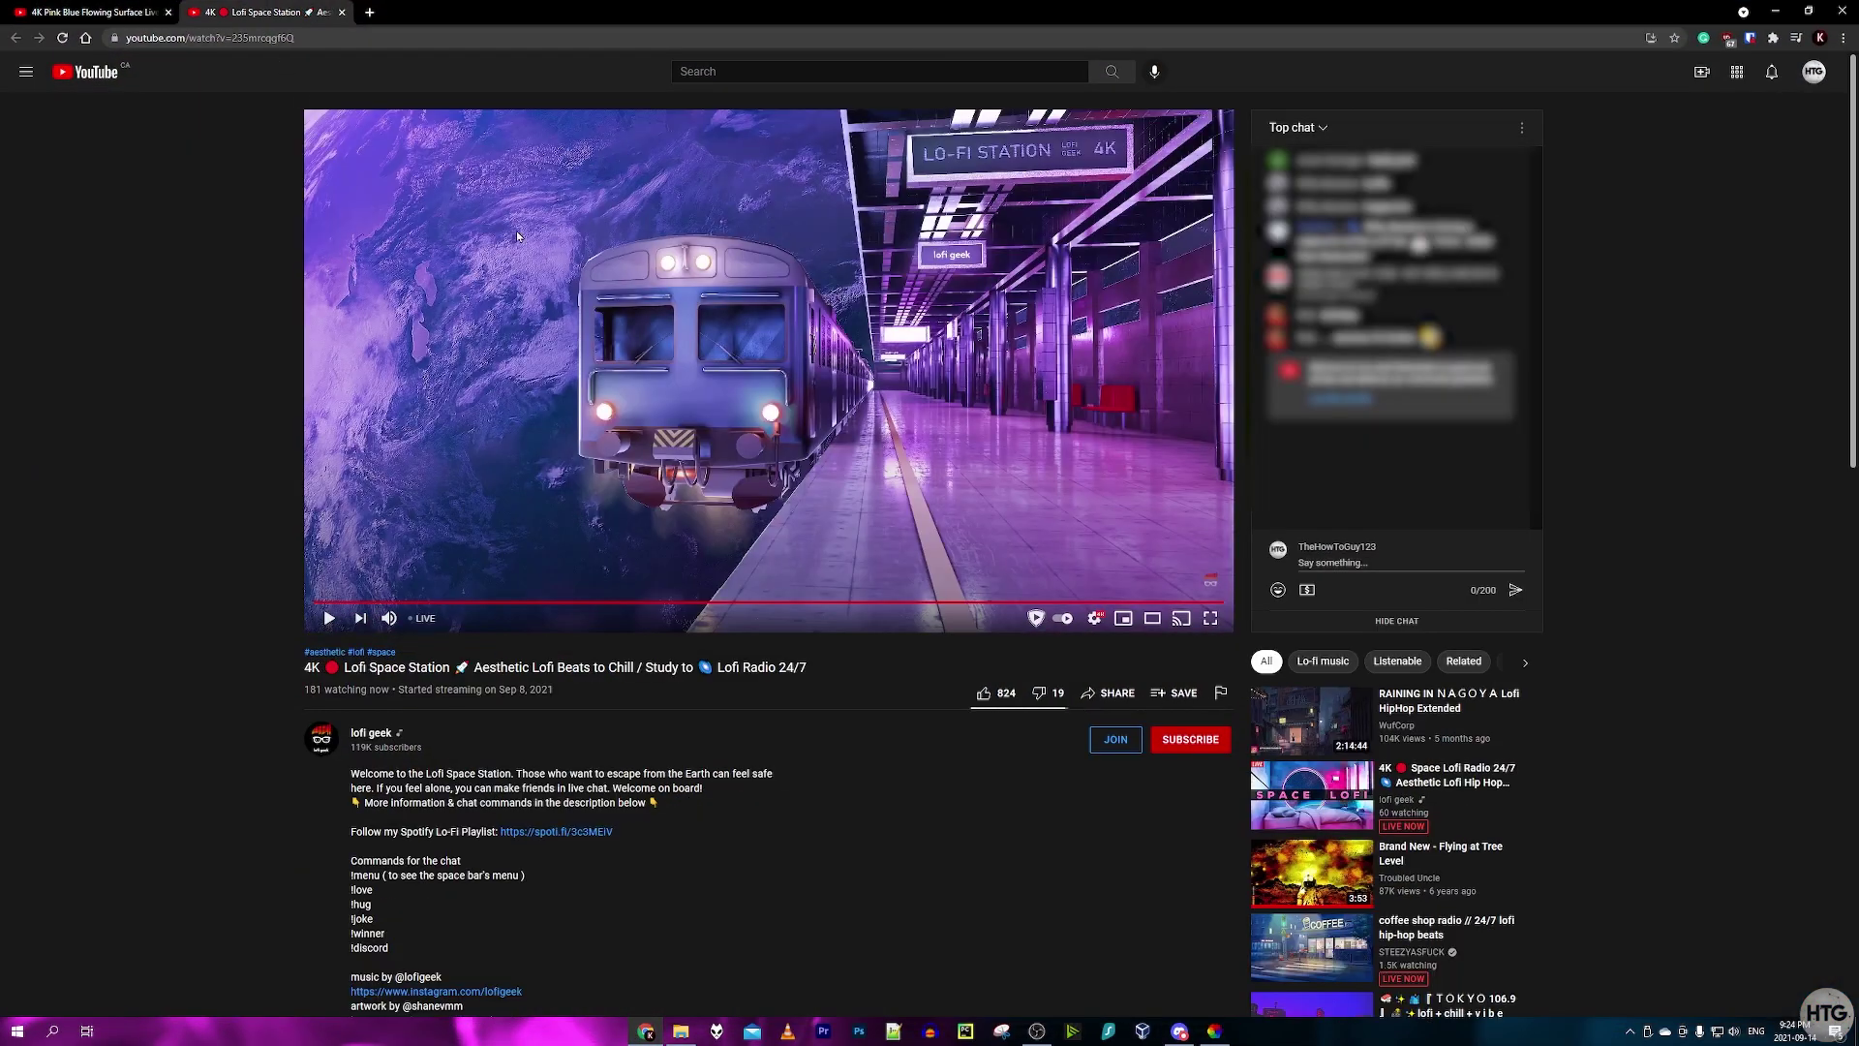
{"action": "left_click", "coordinate": [661, 576]}
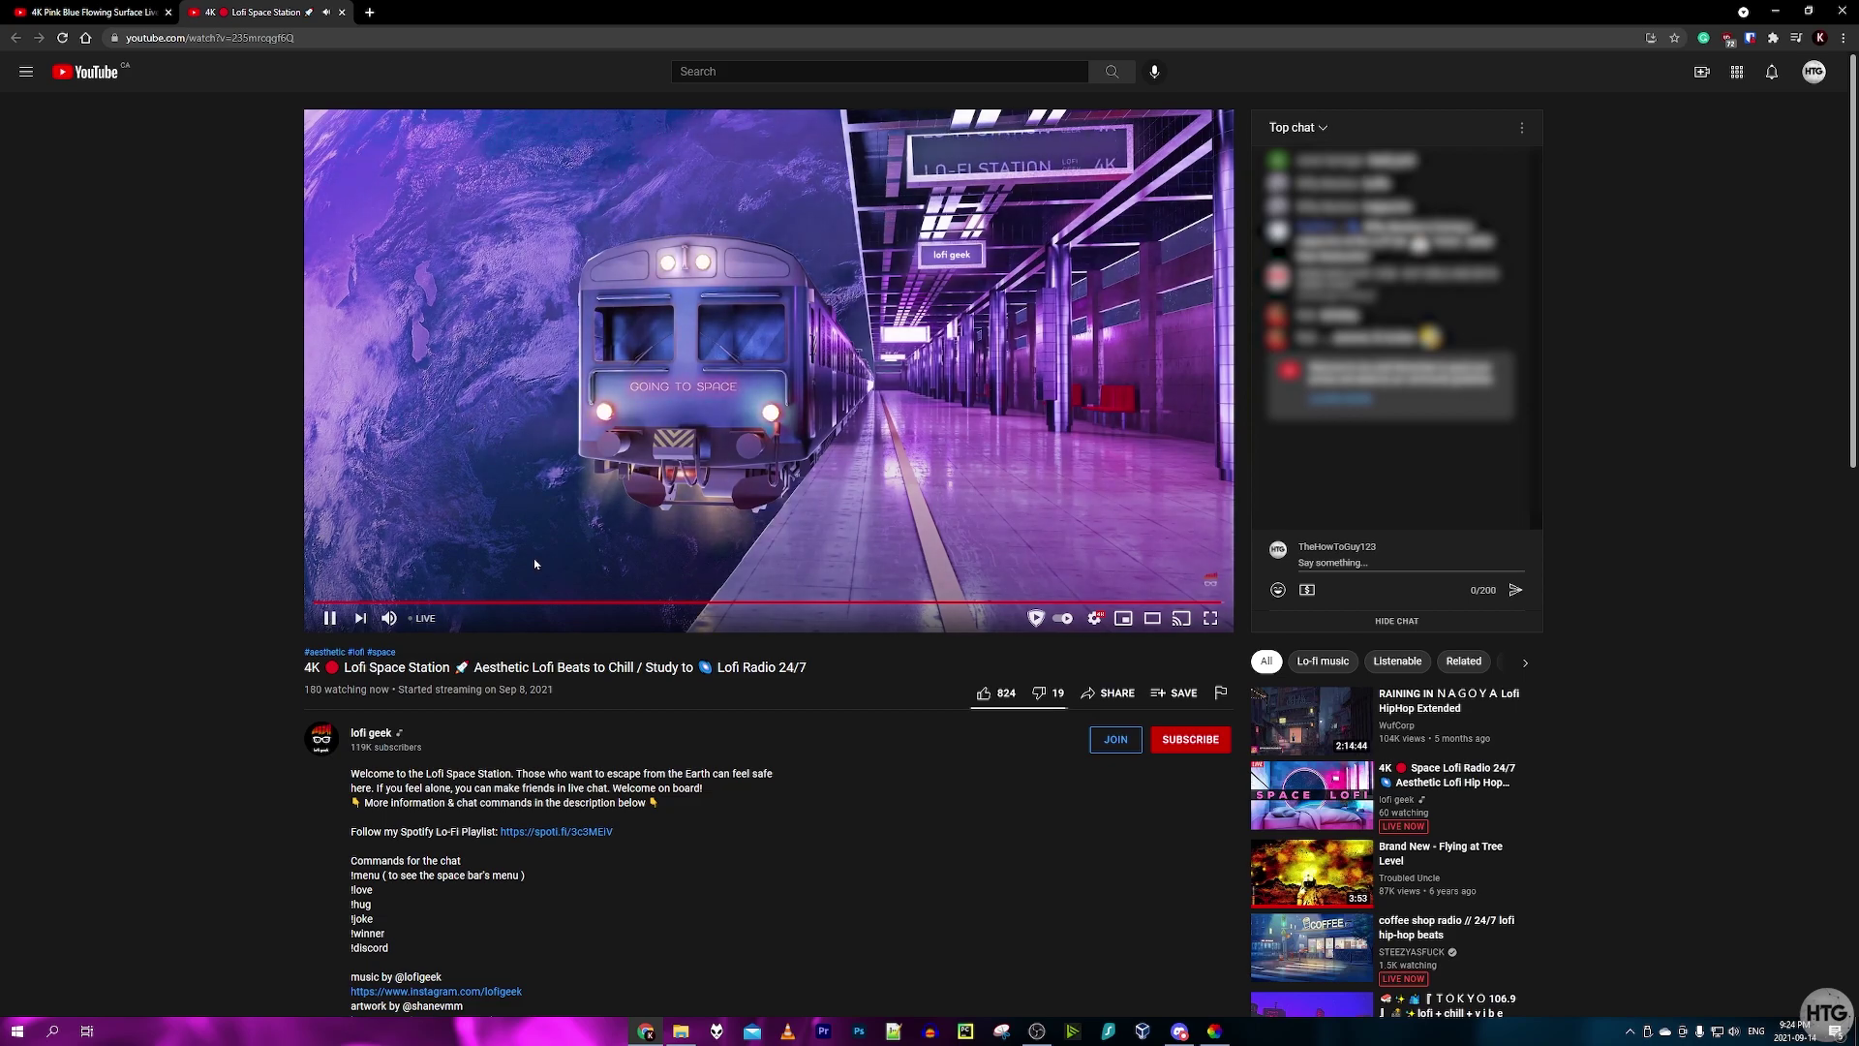
{"action": "left_click", "coordinate": [585, 291]}
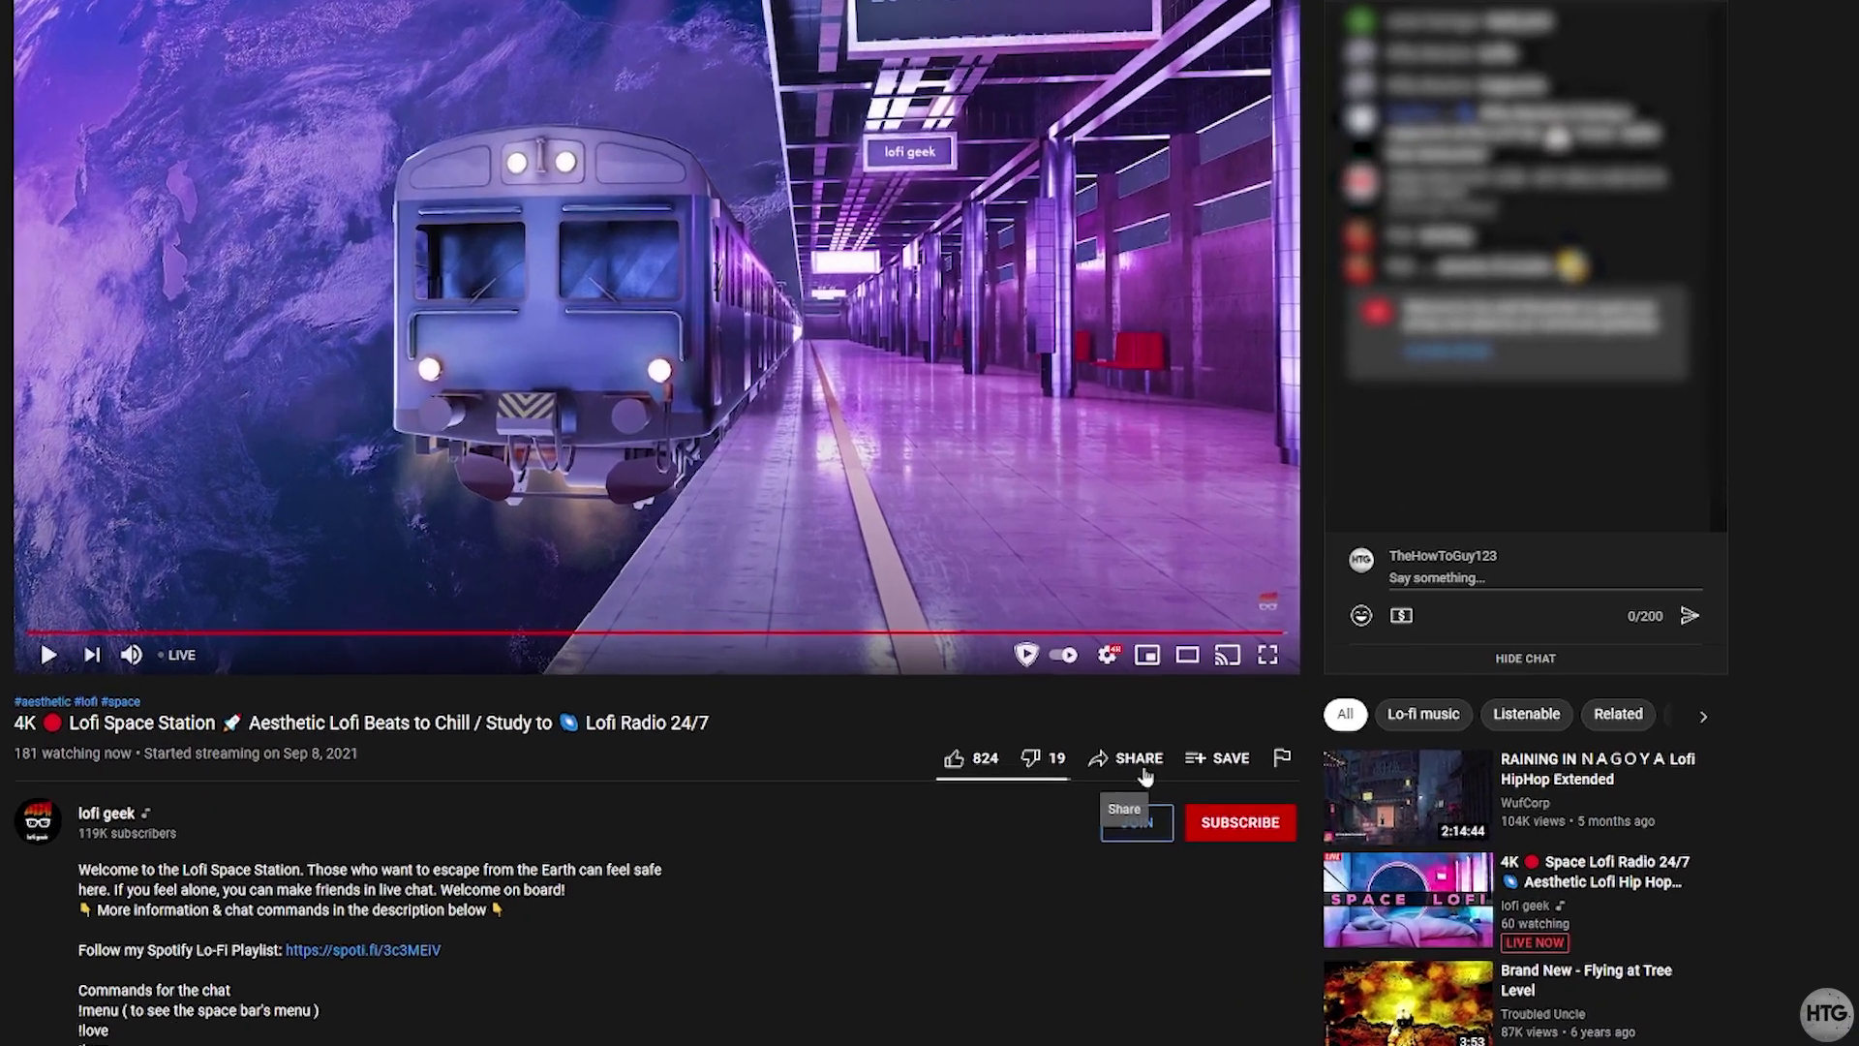
{"action": "left_click", "coordinate": [1108, 692]}
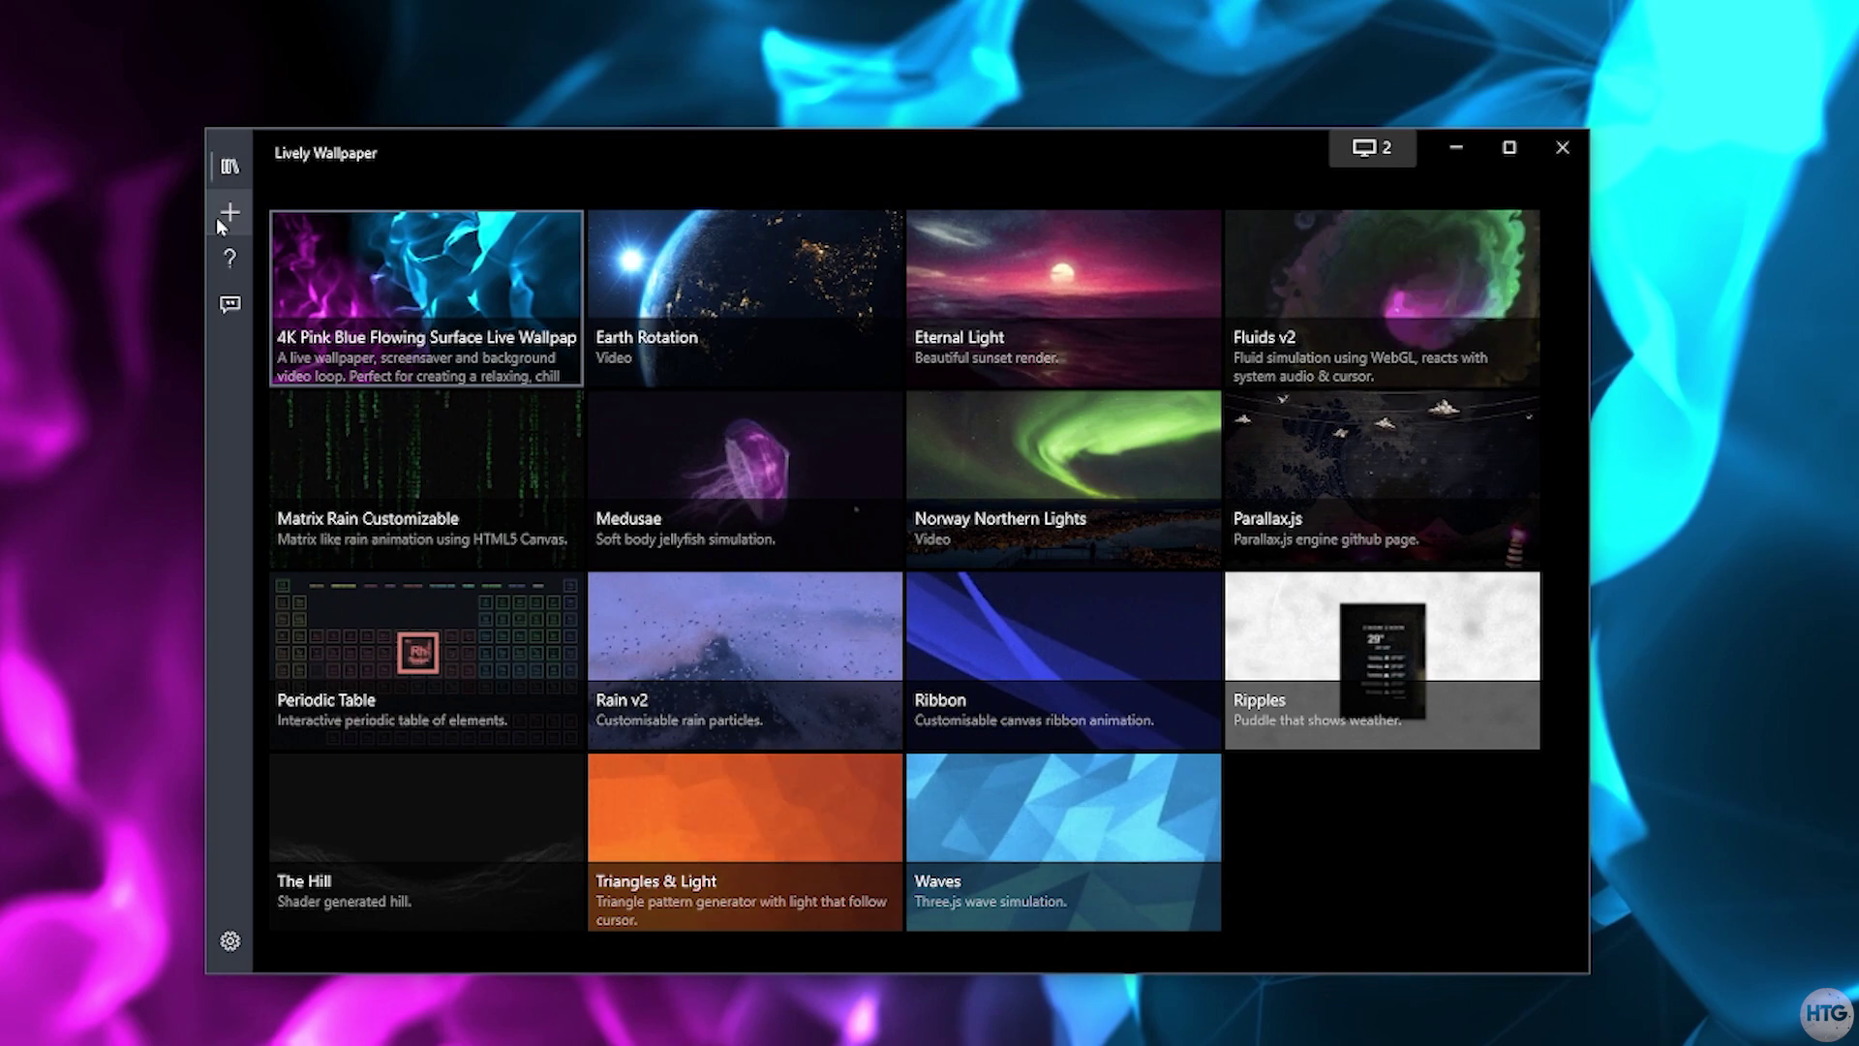
Add the Lofi Space Station stream URL as a new wallpaper and confirm its details.
{"action": "left_click", "coordinate": [230, 212]}
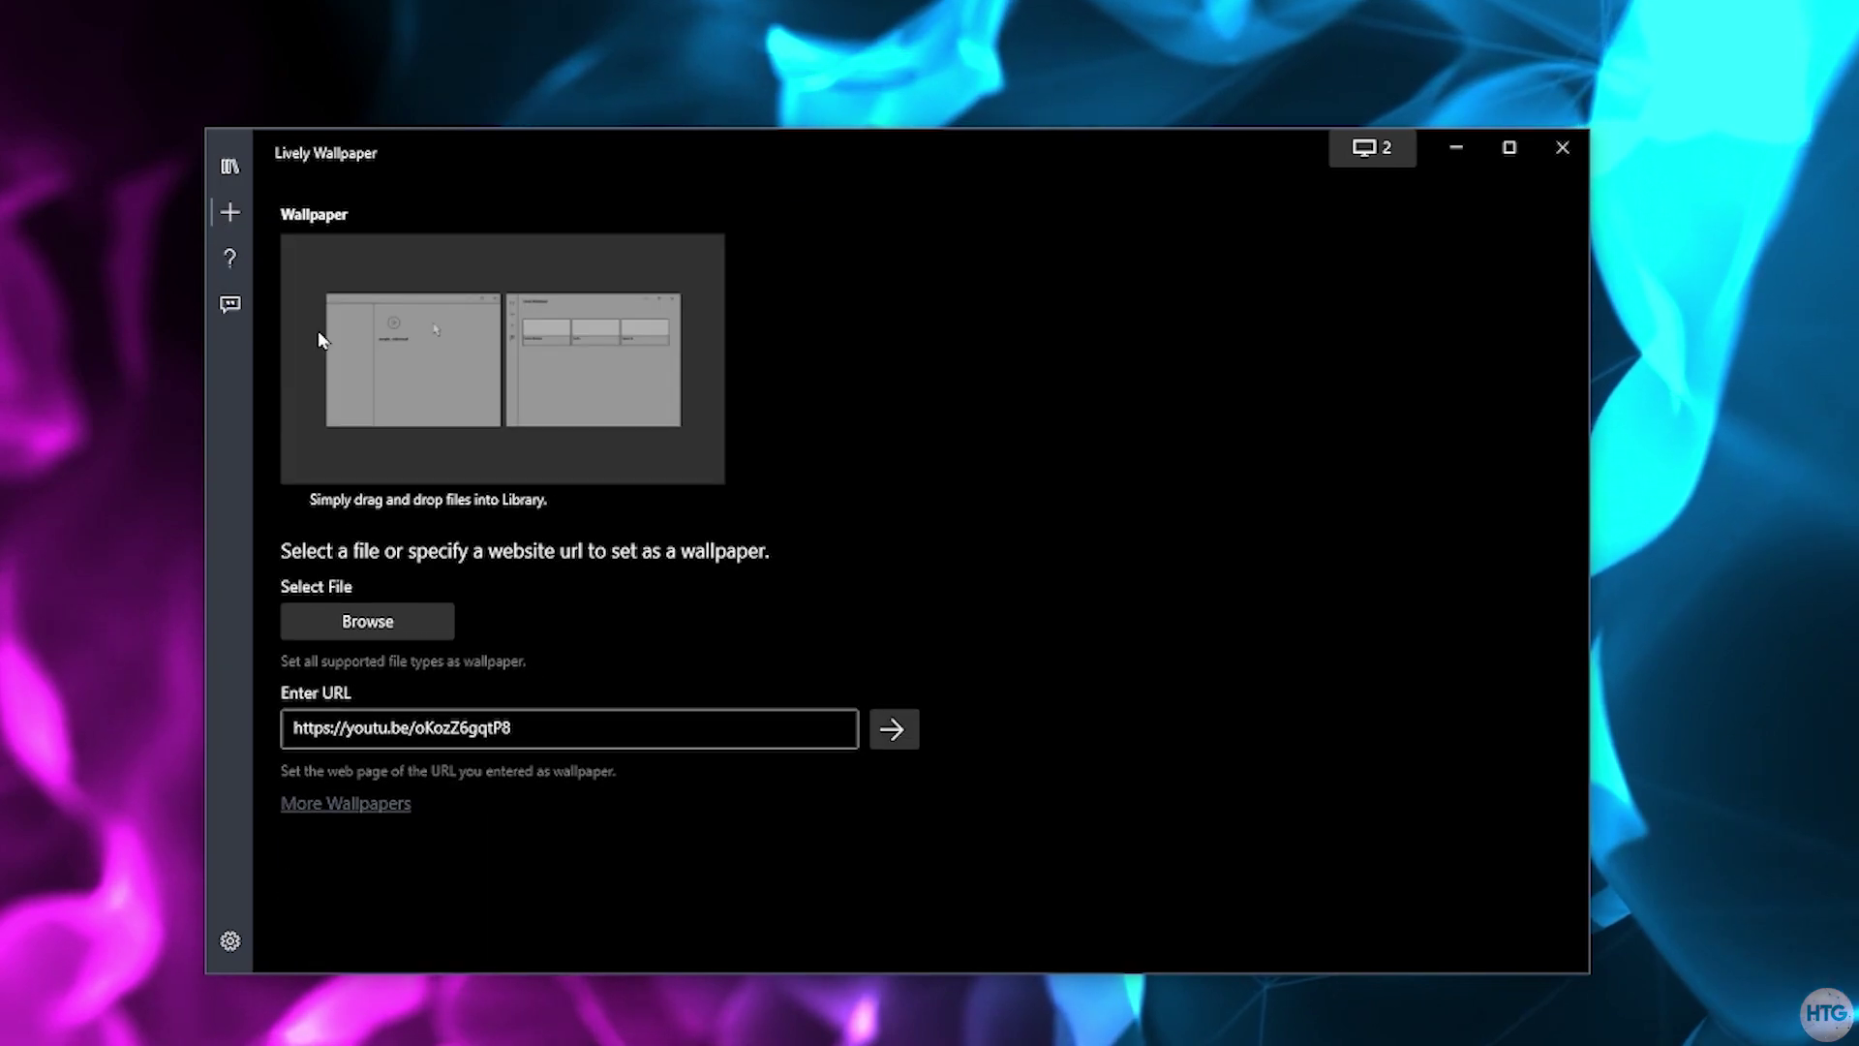
{"action": "left_click_drag", "start_coordinate": [542, 728], "coordinate": [339, 736]}
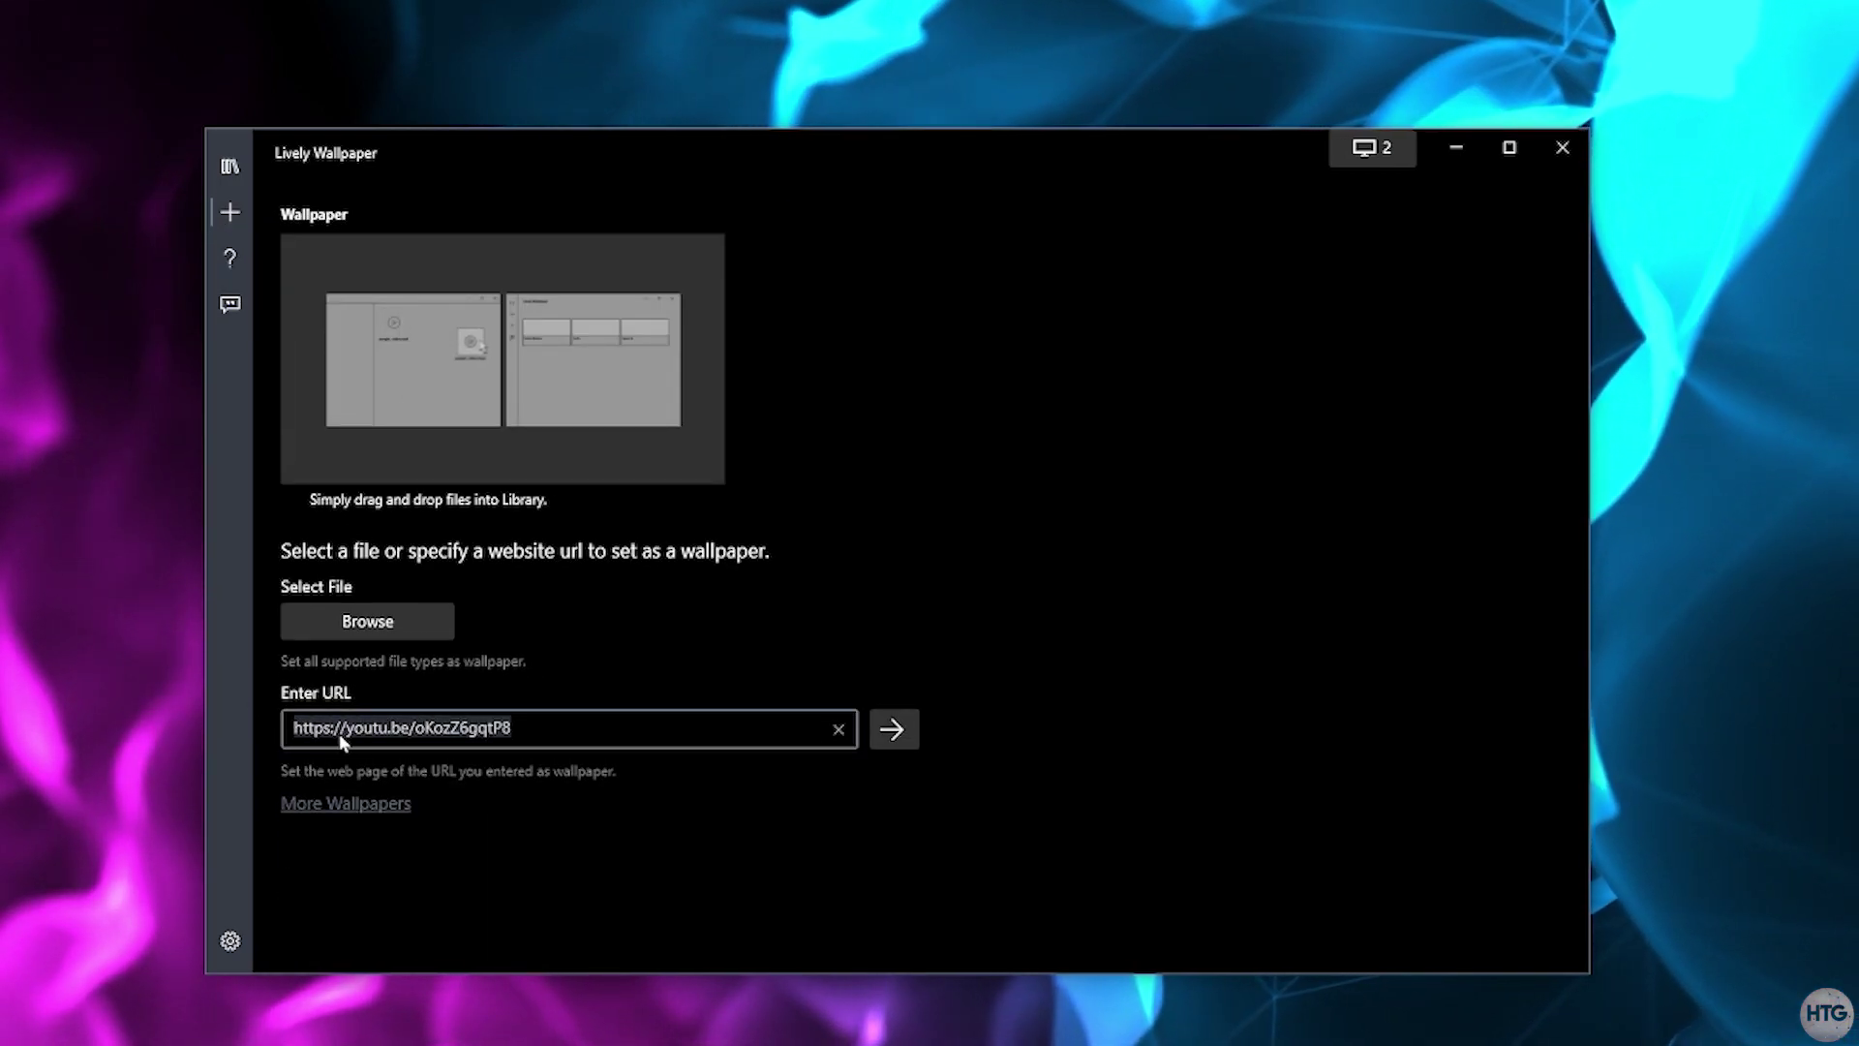
{"action": "left_click", "coordinate": [889, 733]}
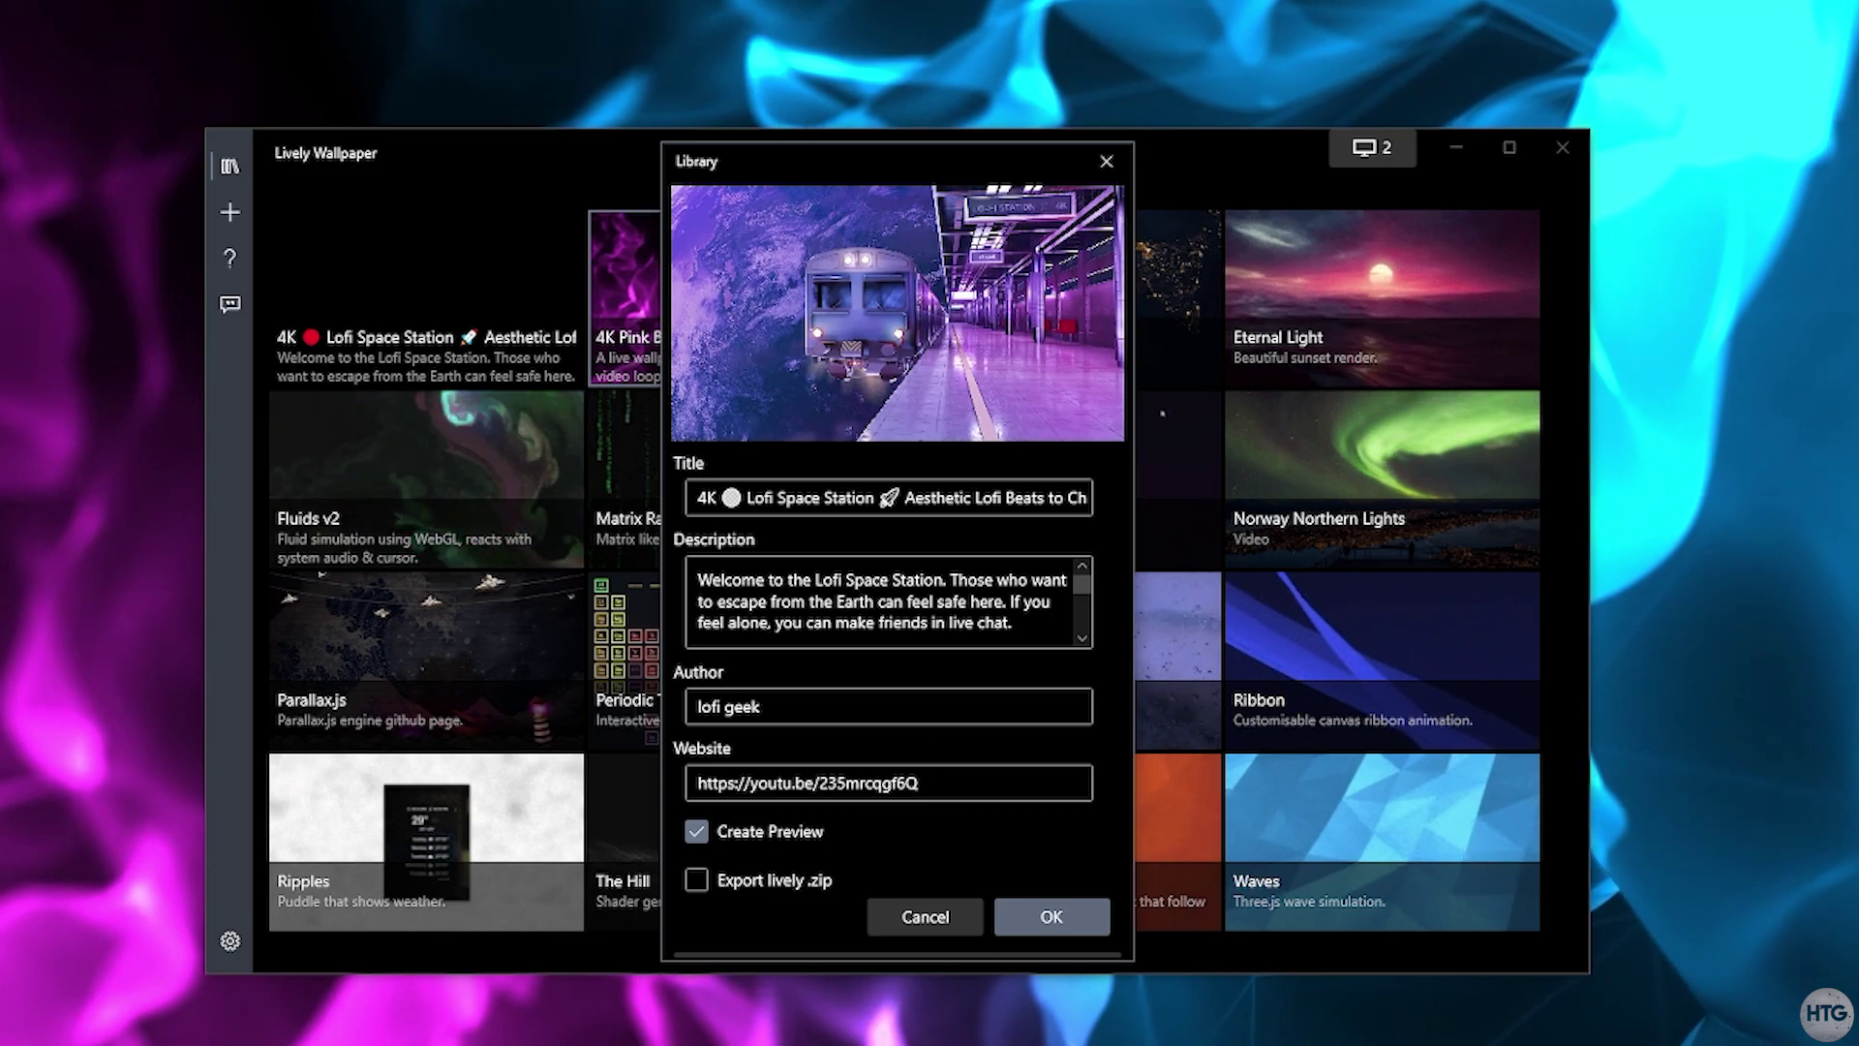
{"action": "left_click", "coordinate": [1084, 915]}
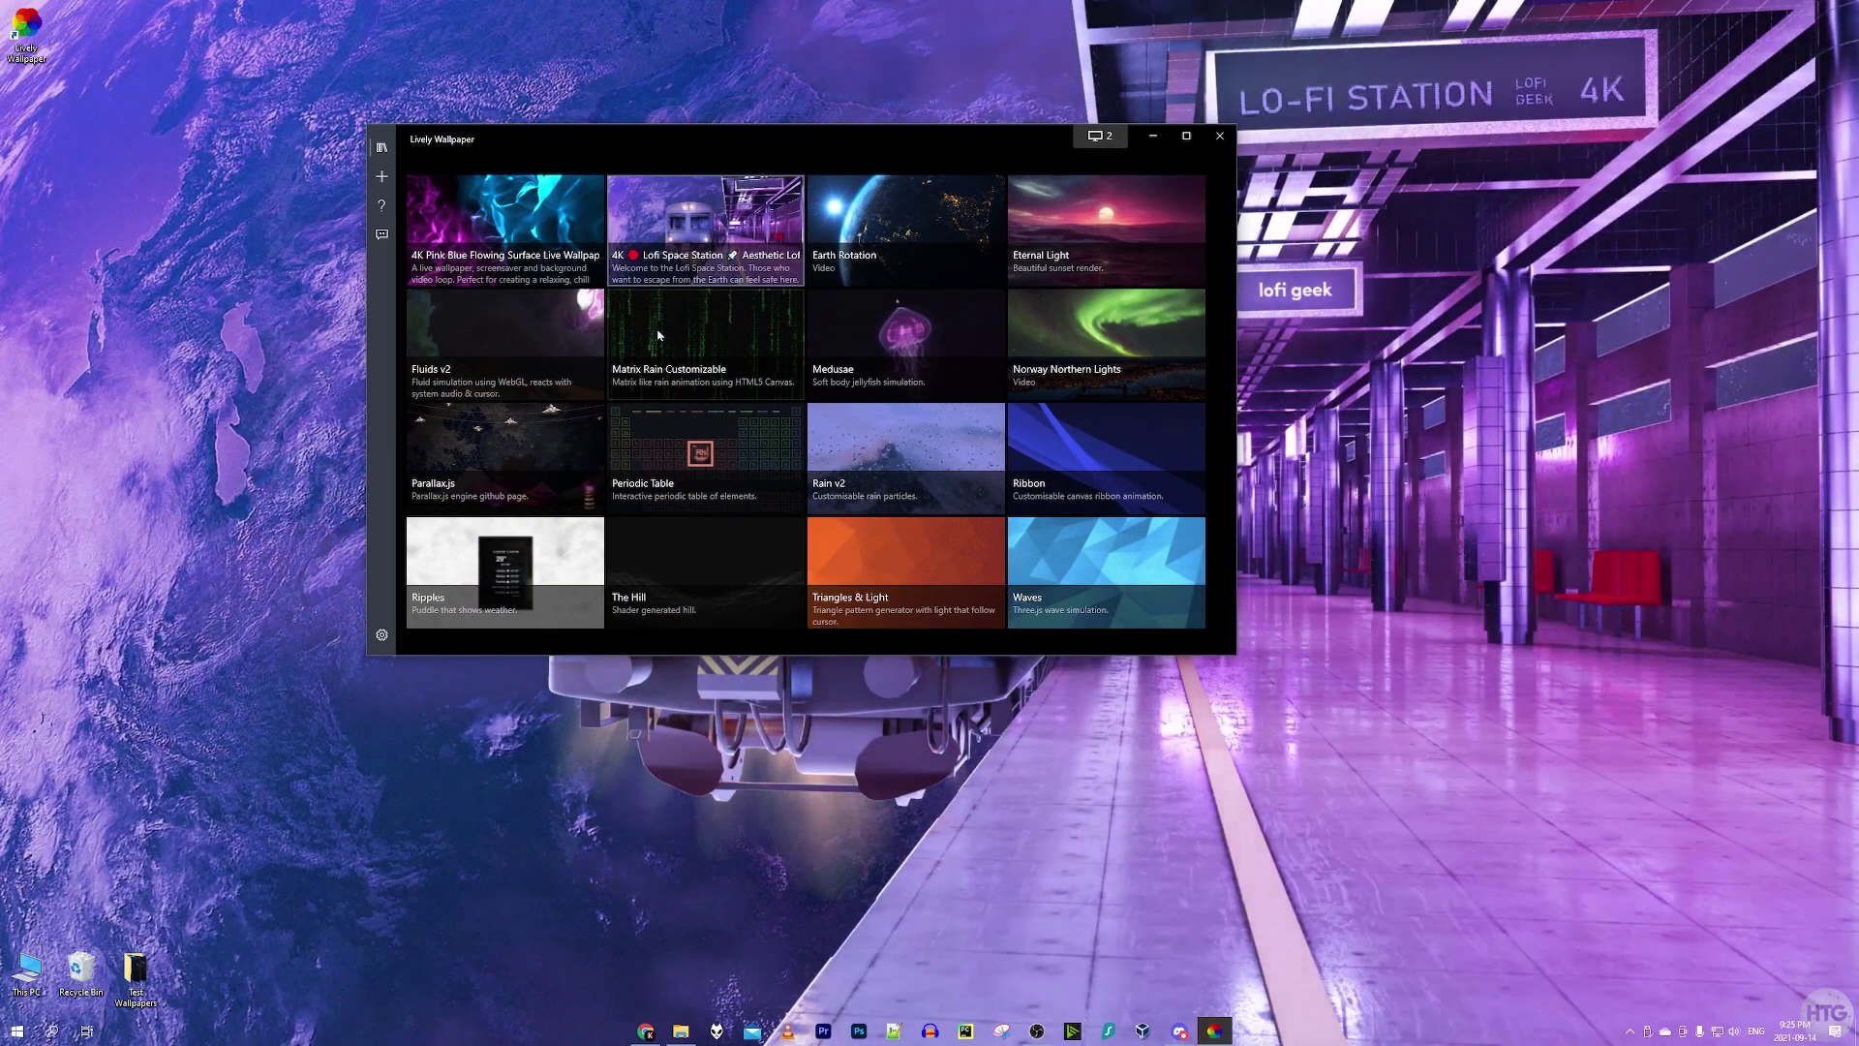
{"action": "right_click", "coordinate": [736, 179]}
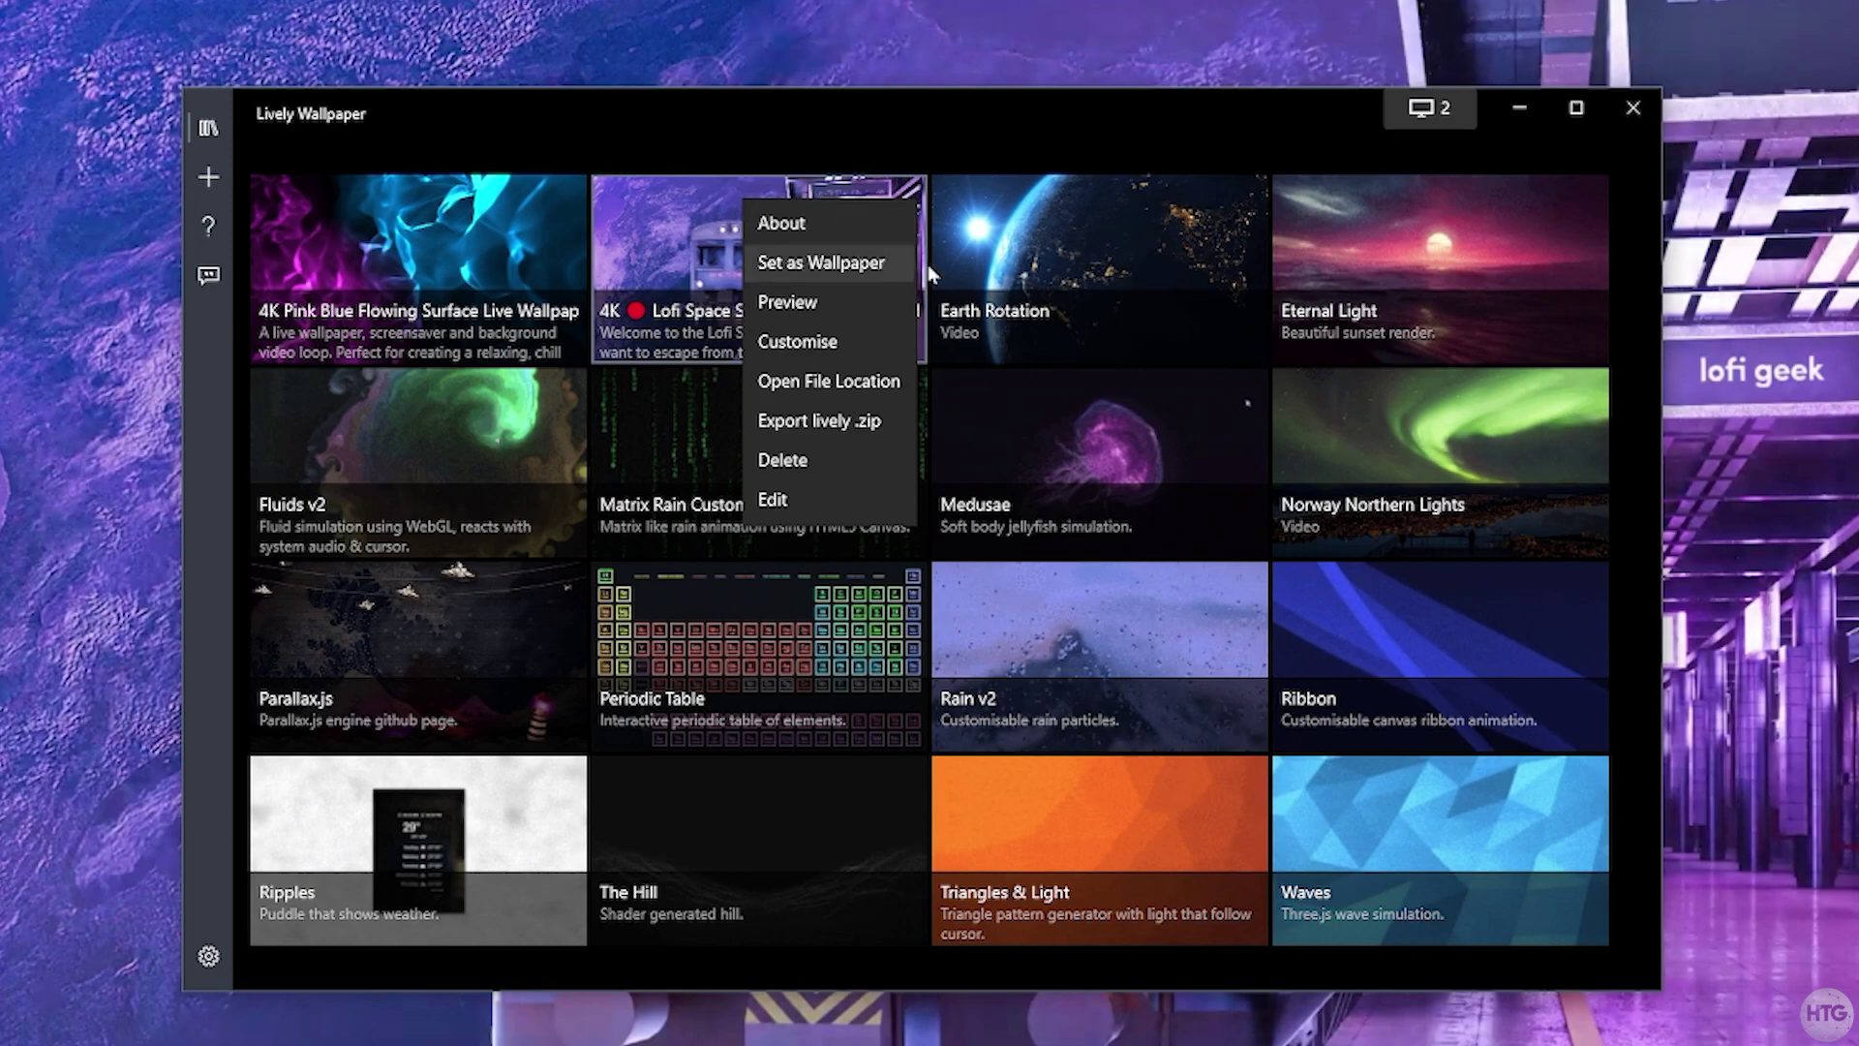
Tick Mute in the Lofi Space Station wallpaper's customisation panel, then minimise Lively Wallpaper.
{"action": "left_click", "coordinate": [810, 344]}
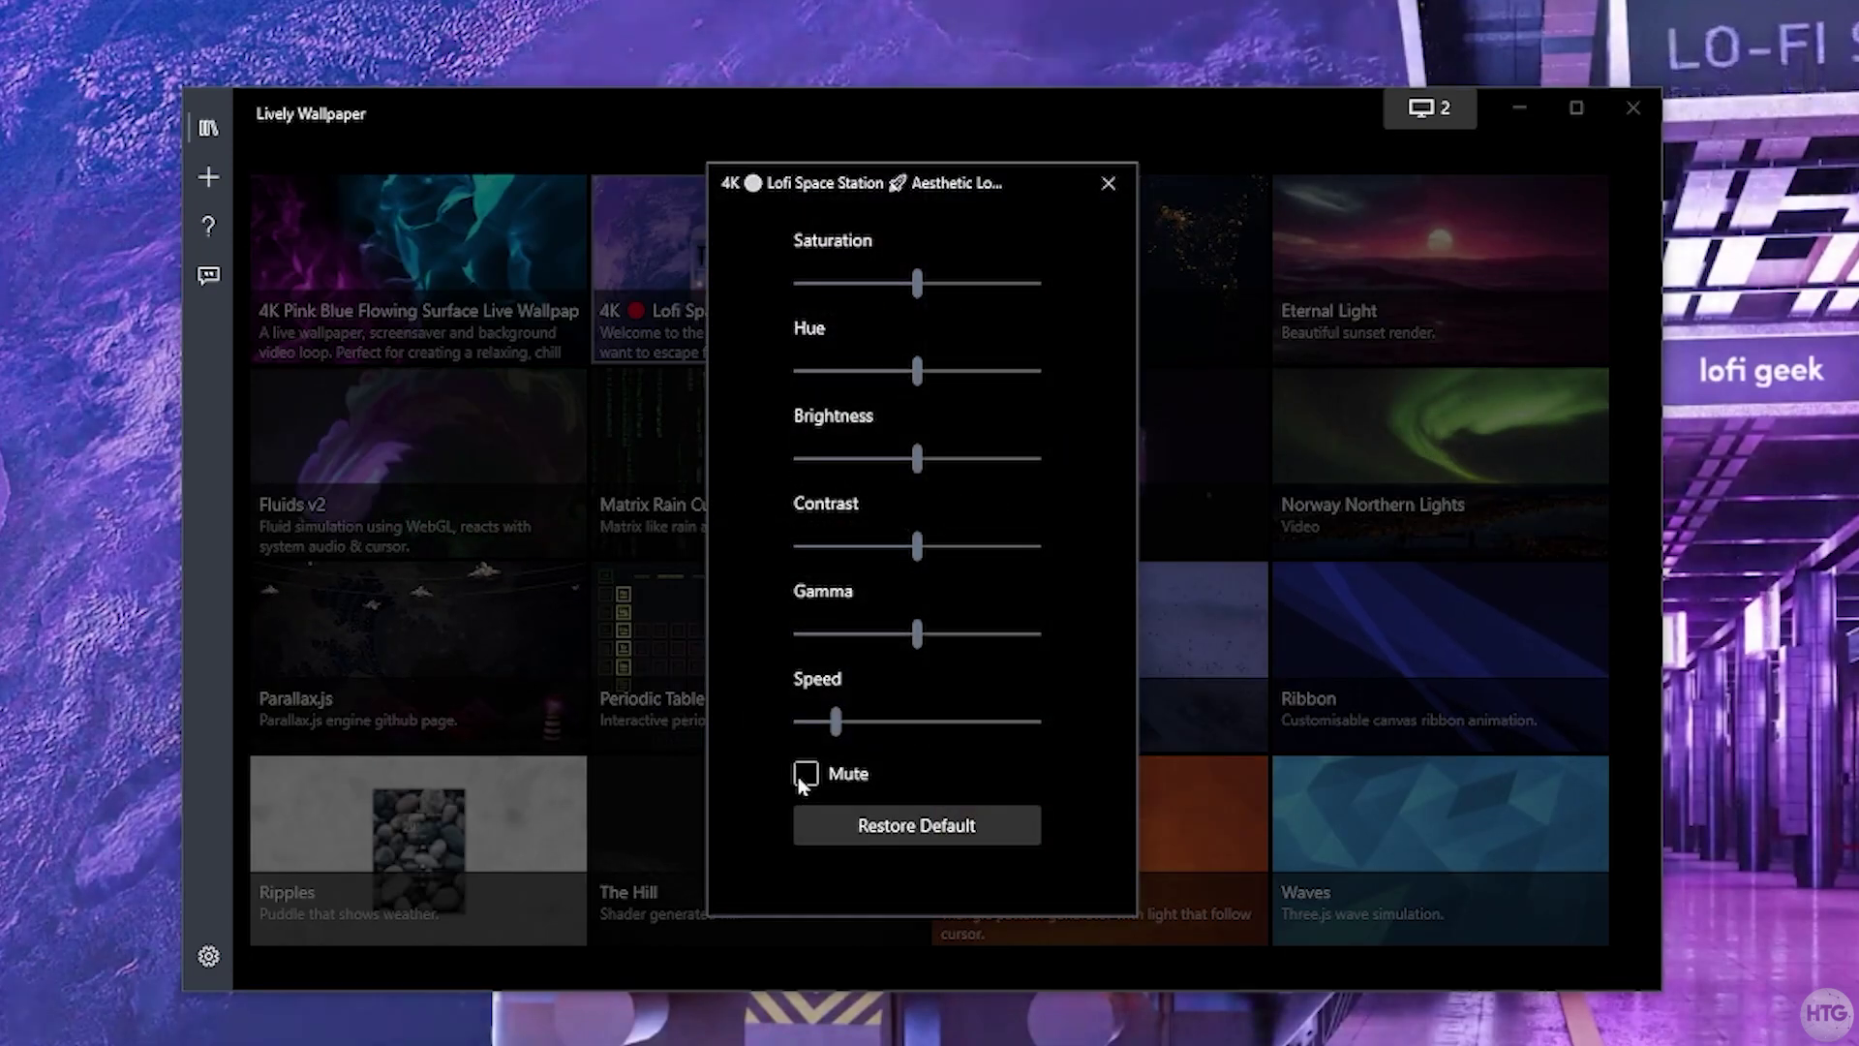
{"action": "left_click", "coordinate": [800, 775]}
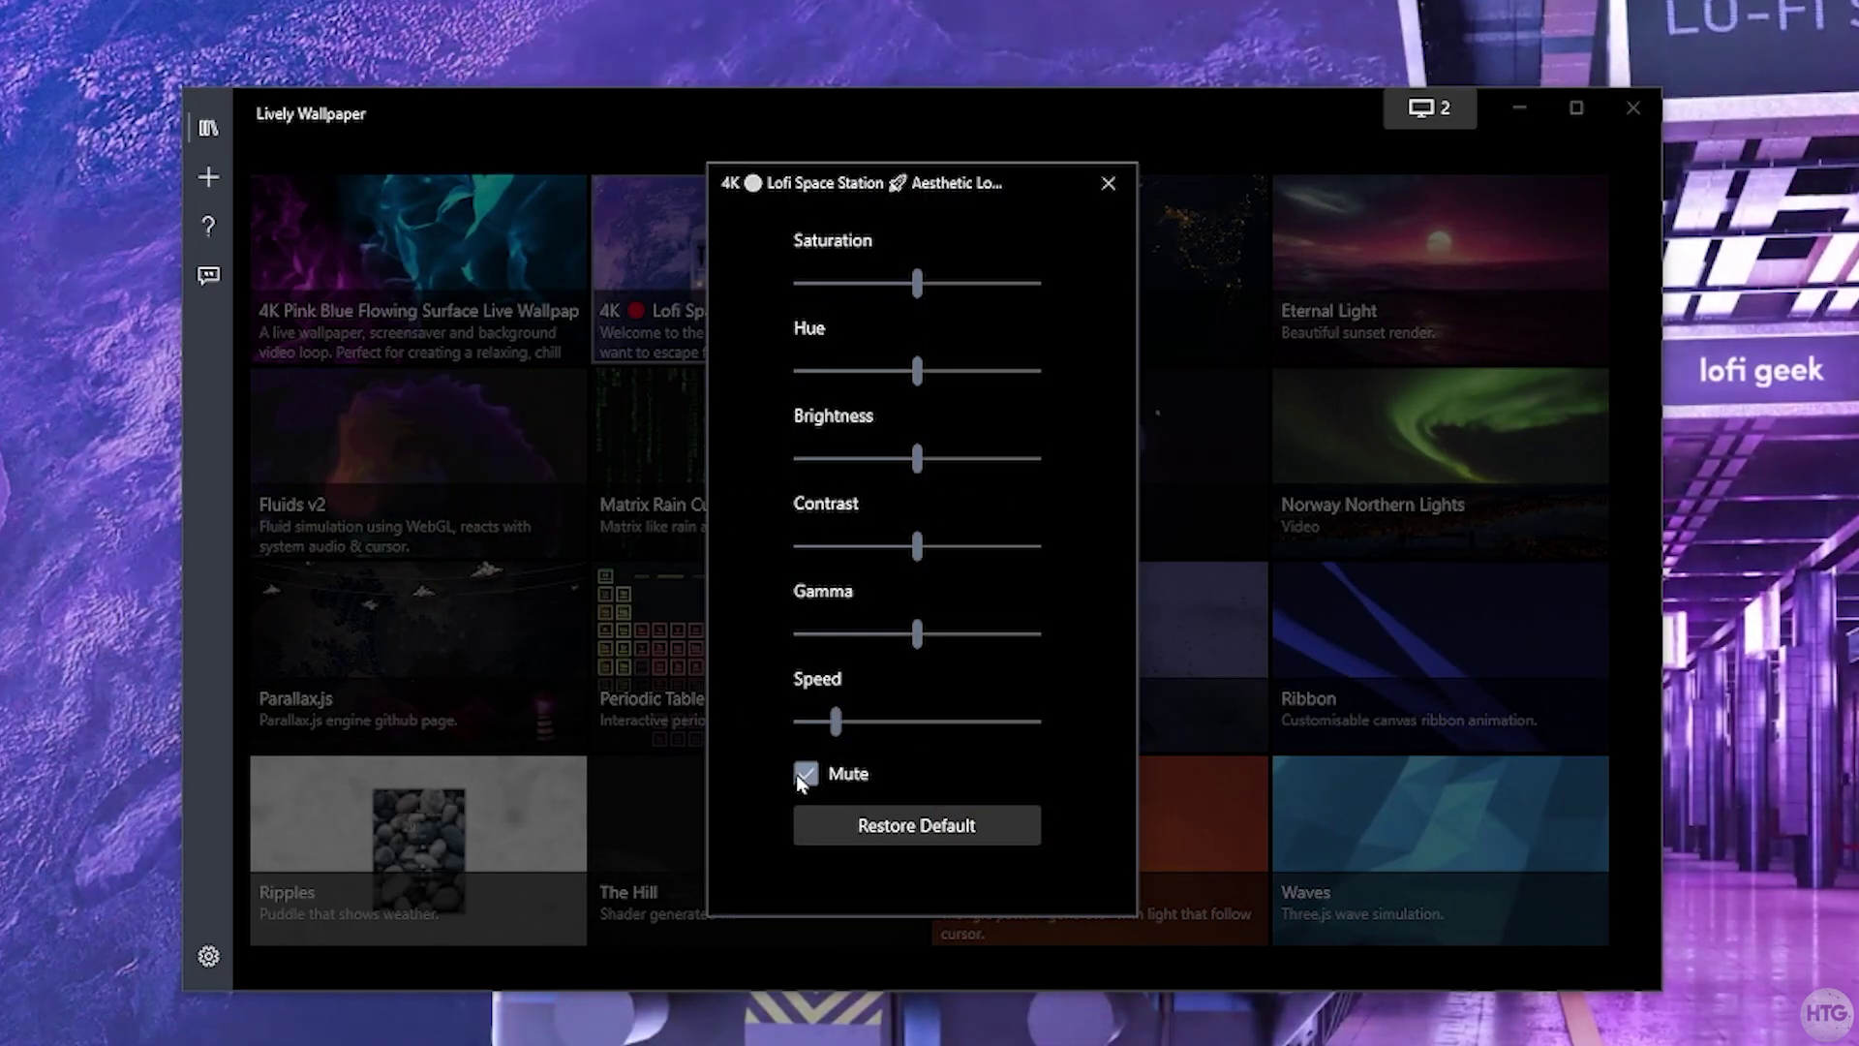
{"action": "left_click", "coordinate": [1109, 183]}
{"action": "left_click", "coordinate": [1516, 115]}
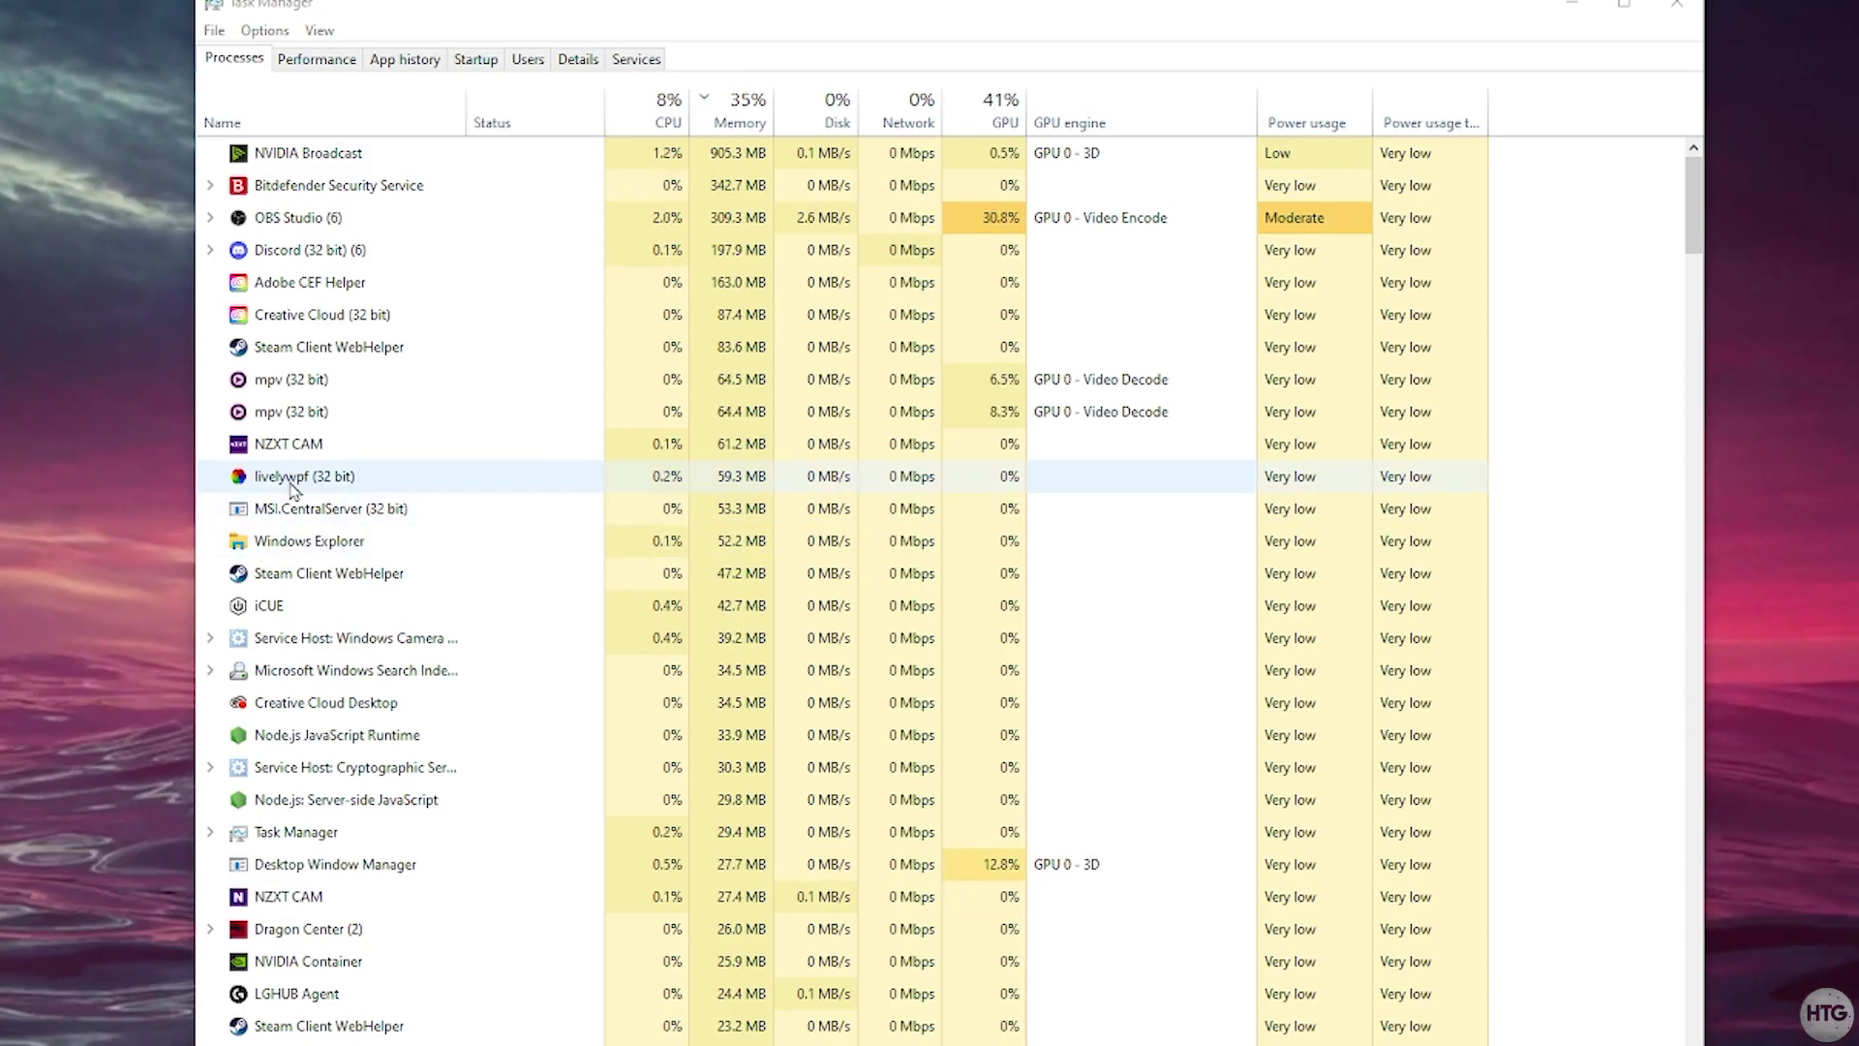
Compare resource usage of the livelywpf row against both mpv (32 bit) rows in Processes.
{"action": "left_click", "coordinate": [221, 484]}
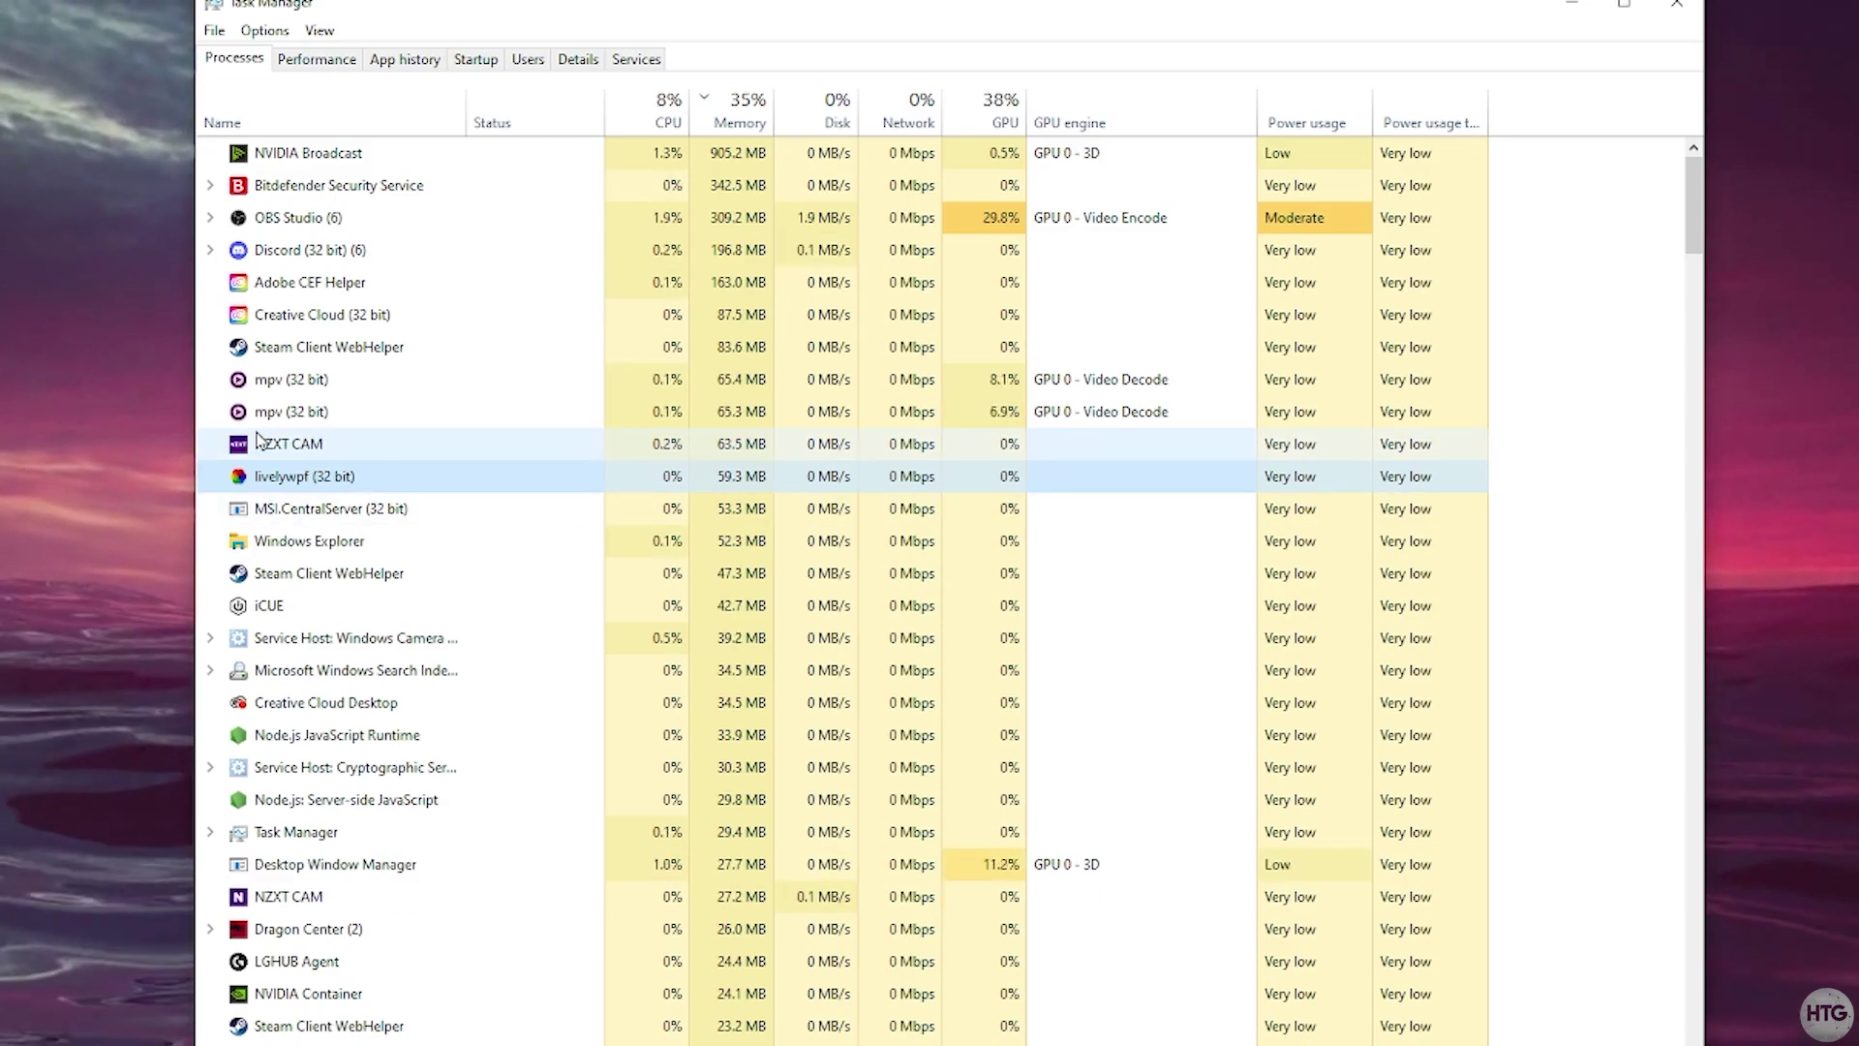
{"action": "left_click", "coordinate": [291, 380]}
{"action": "left_click", "coordinate": [373, 414]}
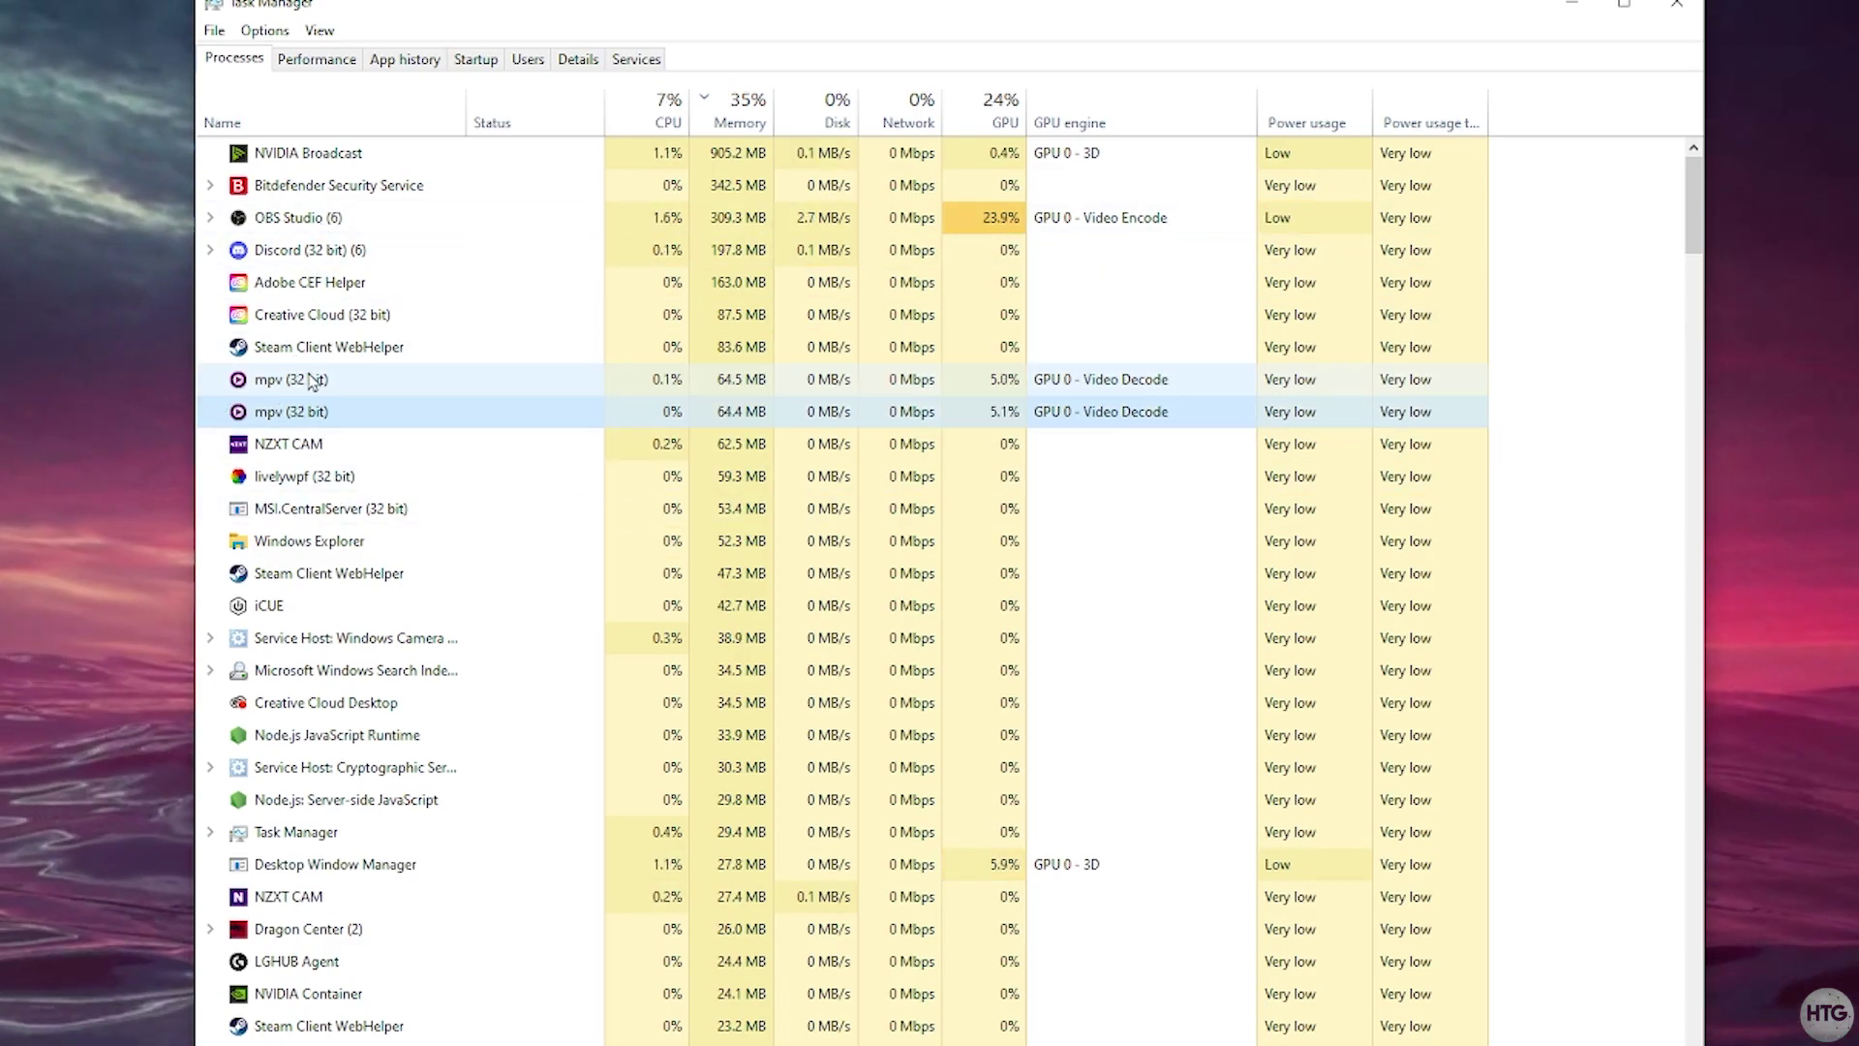
{"action": "left_click", "coordinate": [316, 383]}
{"action": "left_click", "coordinate": [316, 397]}
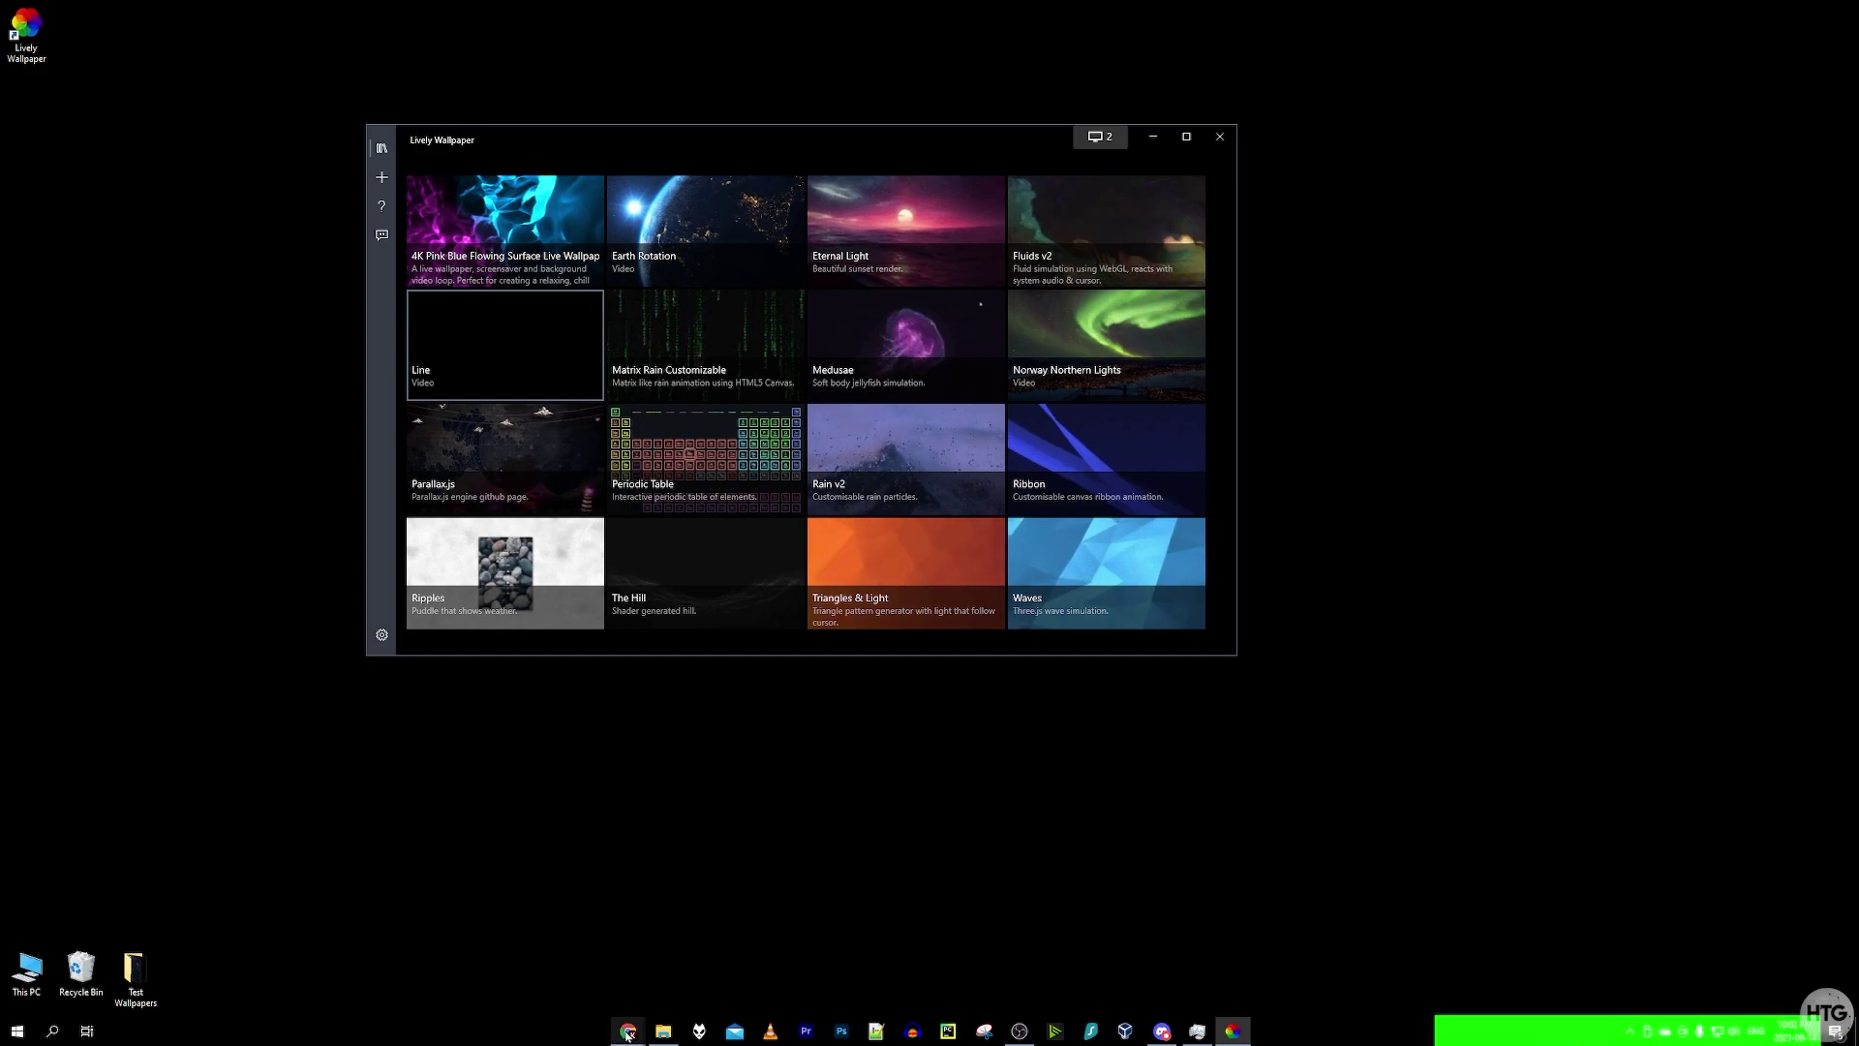
{"action": "mouse_move", "coordinate": [626, 1032]}
{"action": "left_click", "coordinate": [641, 993]}
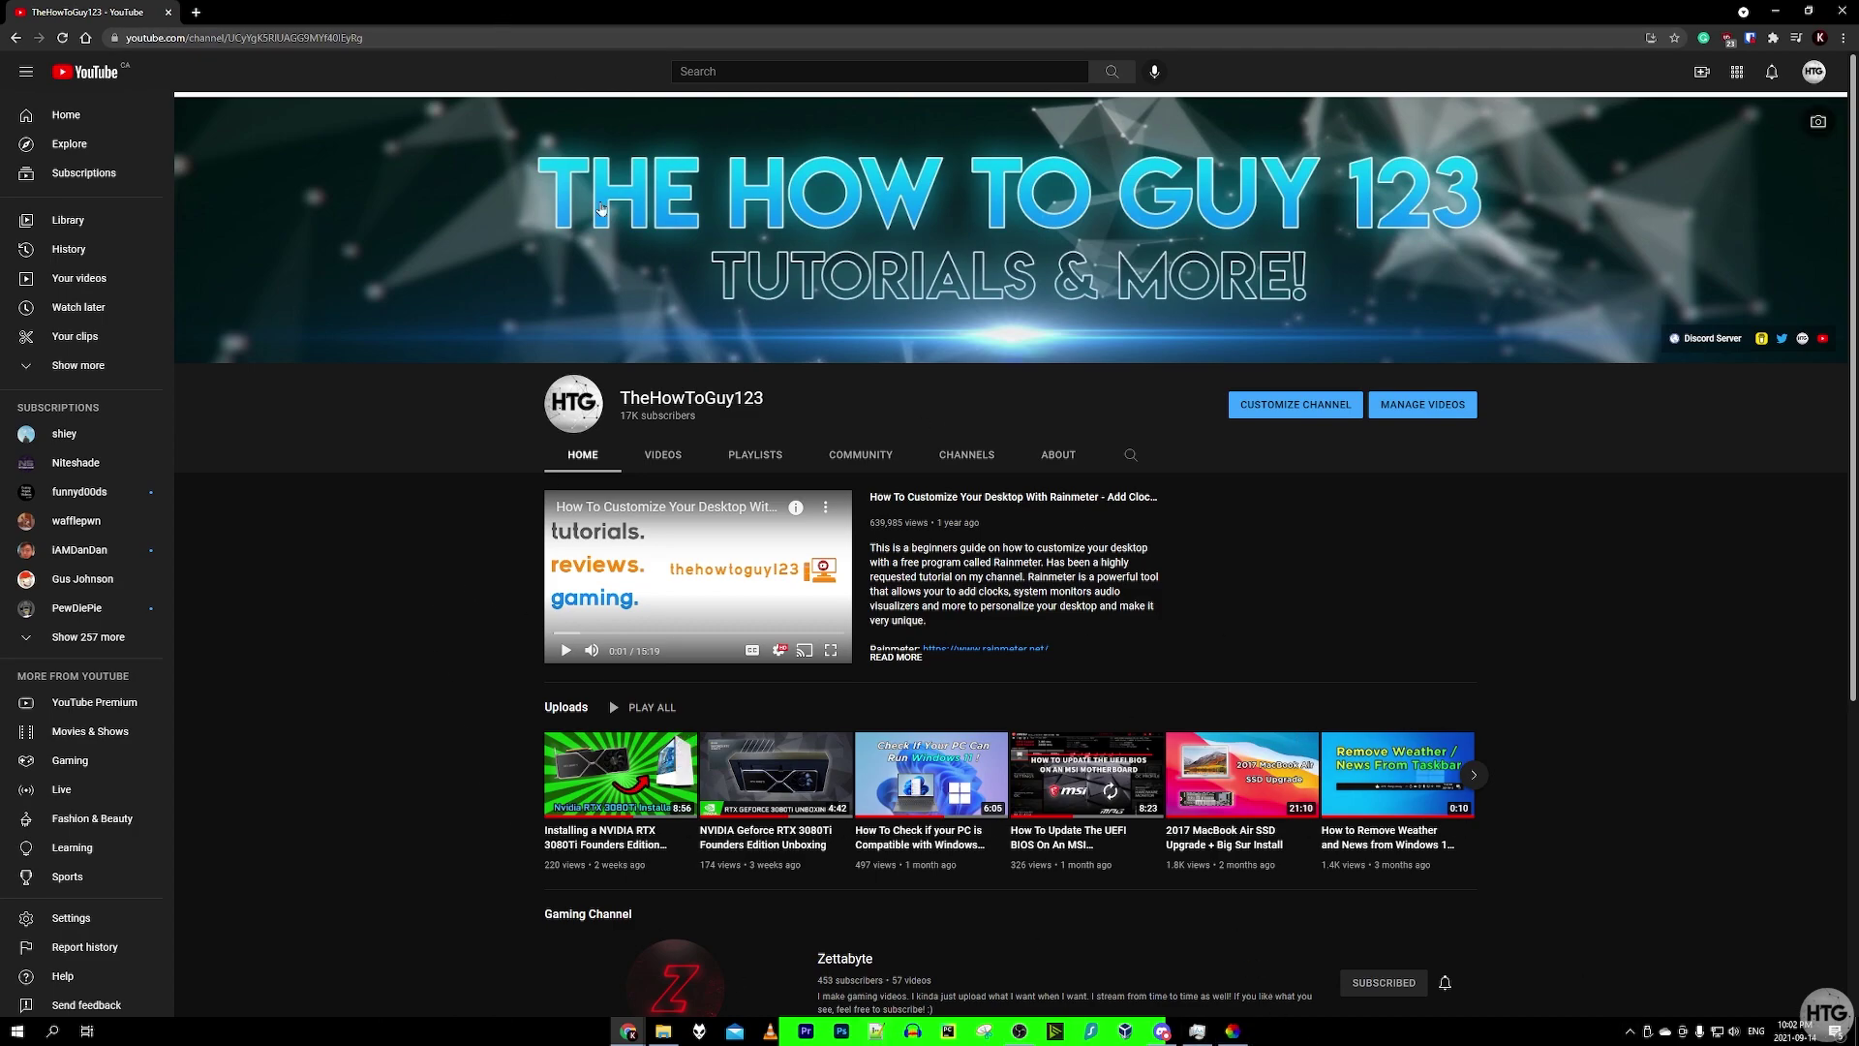
{"action": "left_click", "coordinate": [1775, 11]}
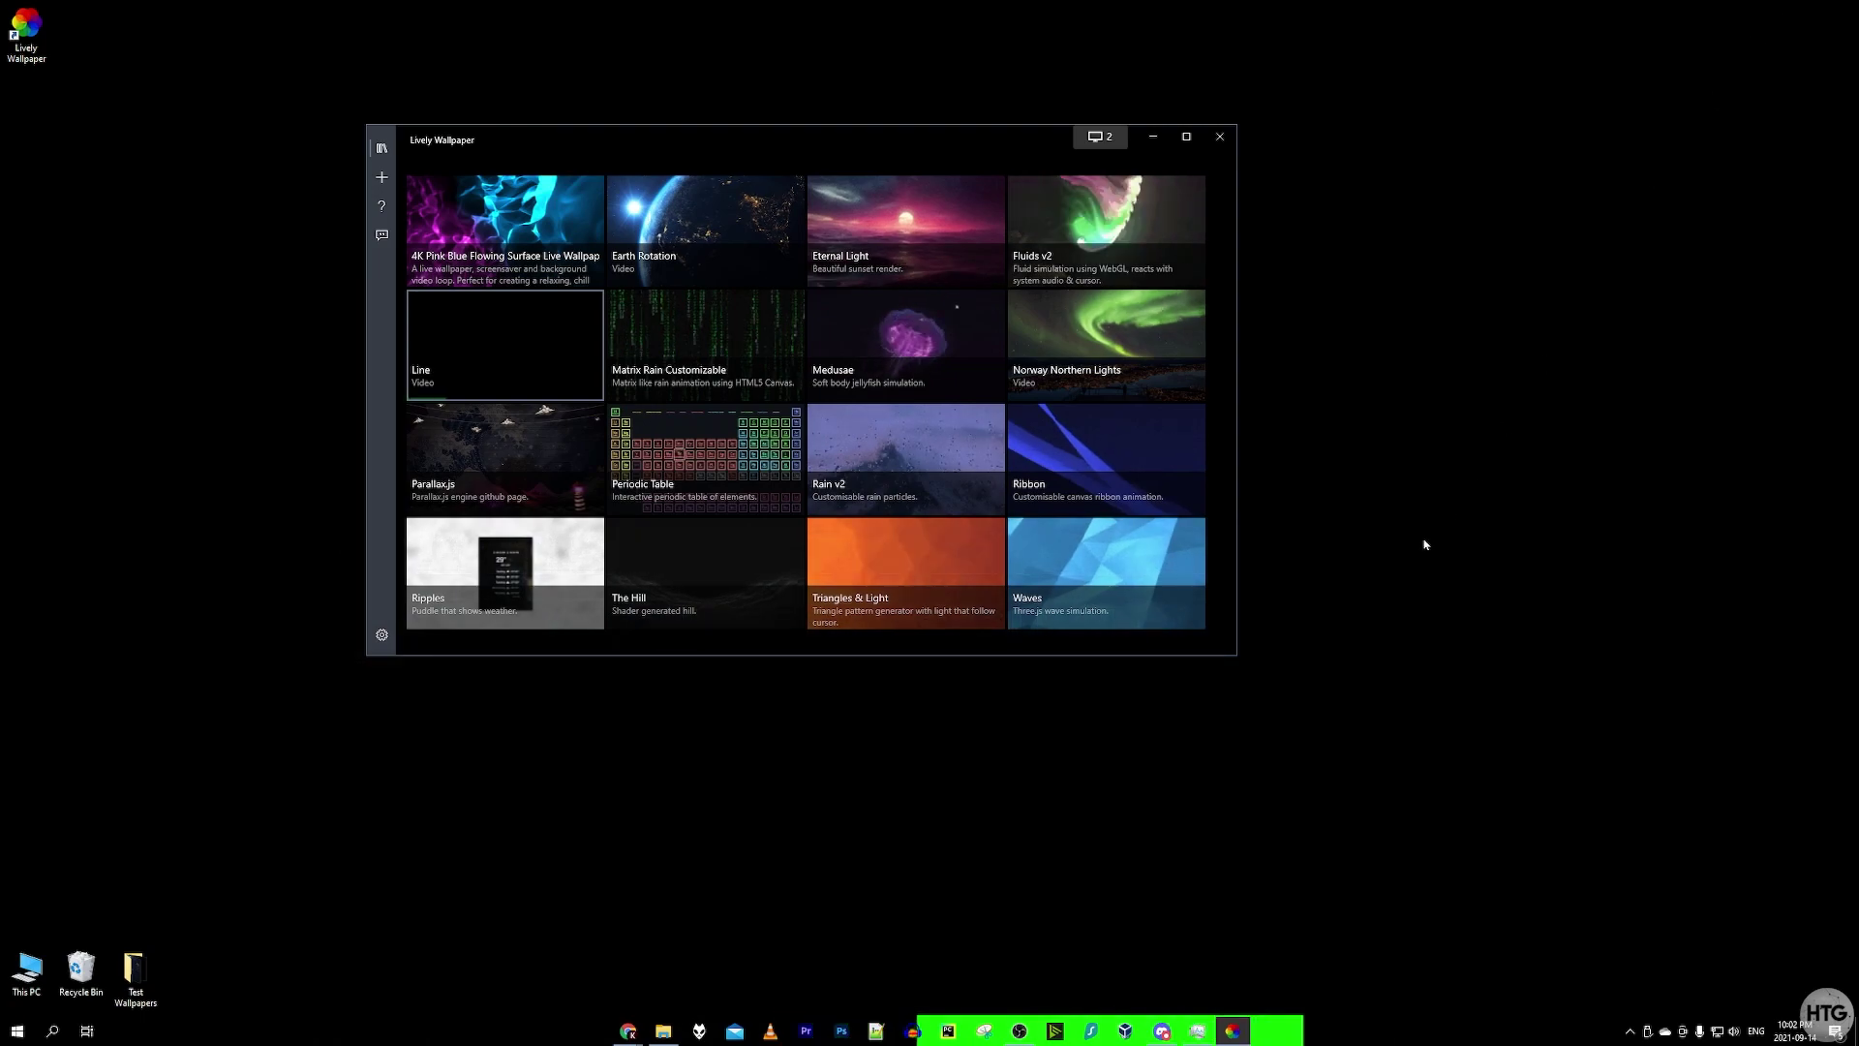